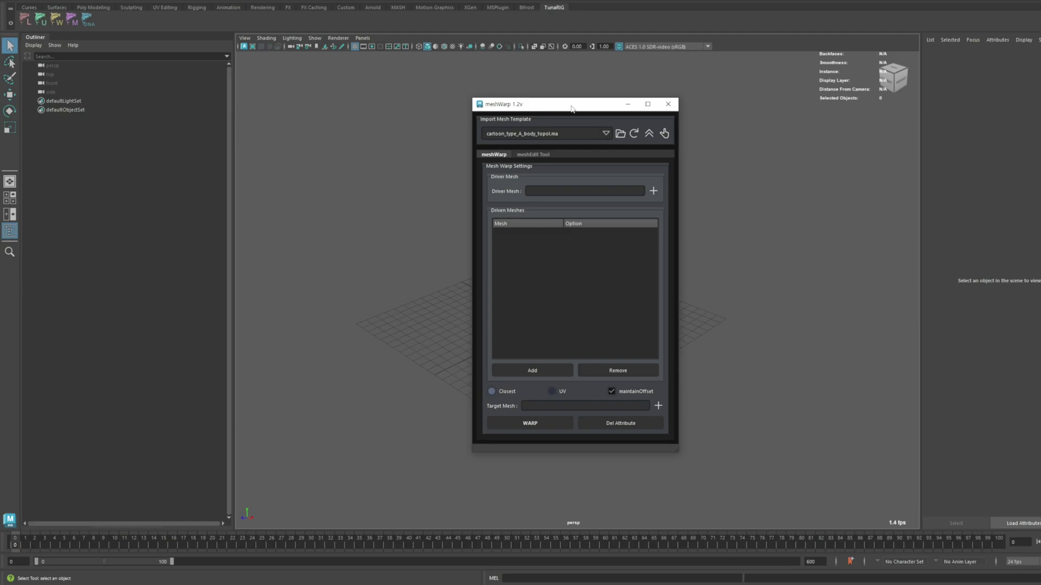
- Import the cartoon_type_A_head_topol.ma mesh template into the scene with meshWarp
drag(551, 114, 559, 118)
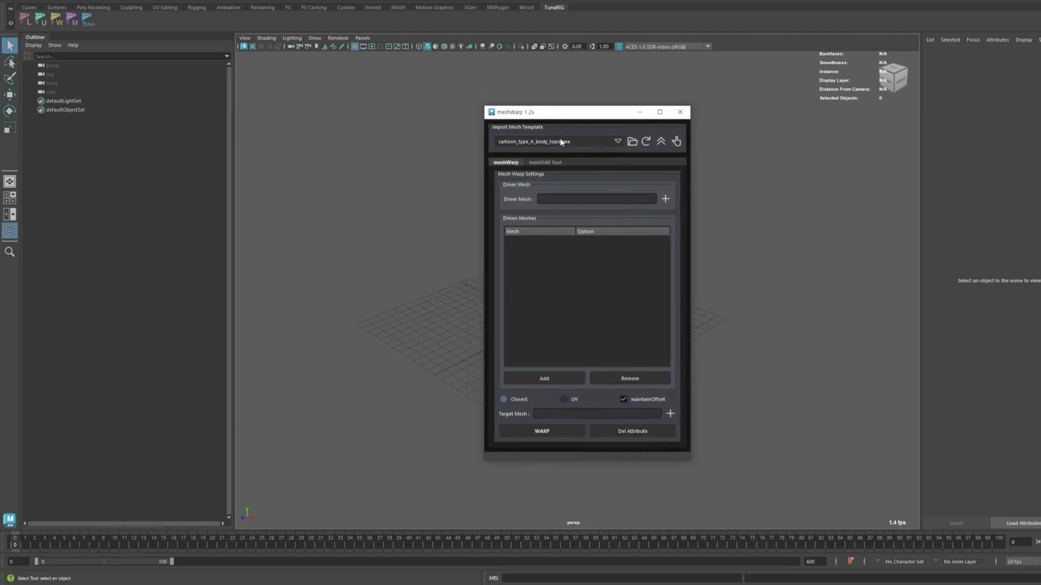
click(559, 142)
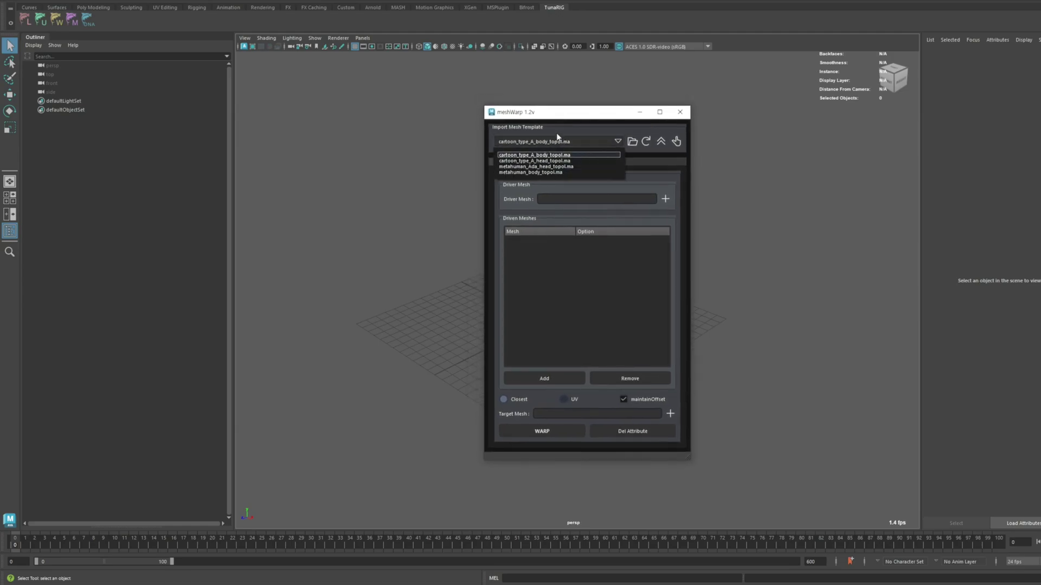
click(567, 121)
drag(565, 116, 597, 120)
click(598, 143)
click(577, 162)
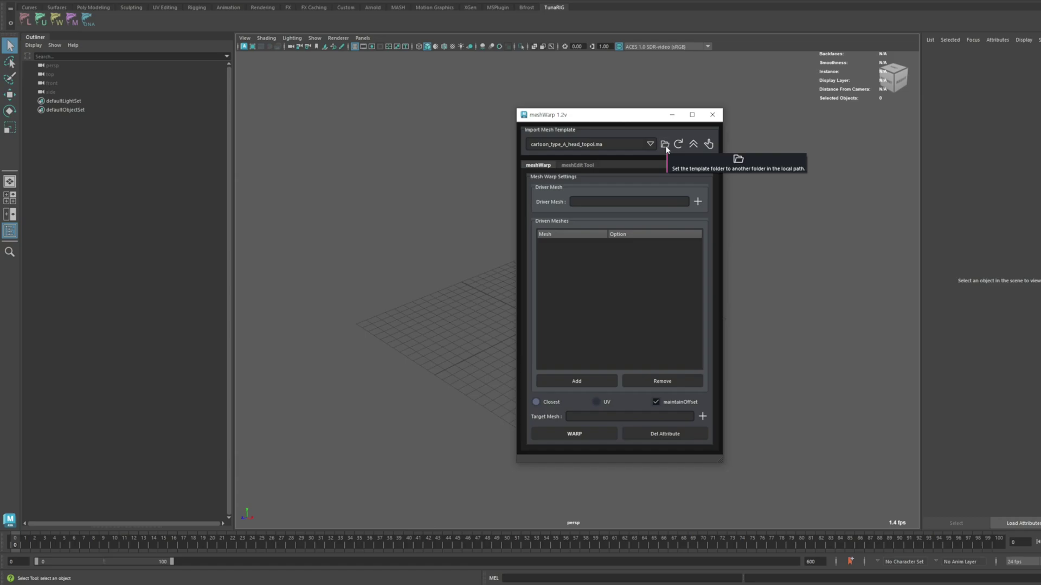
click(709, 144)
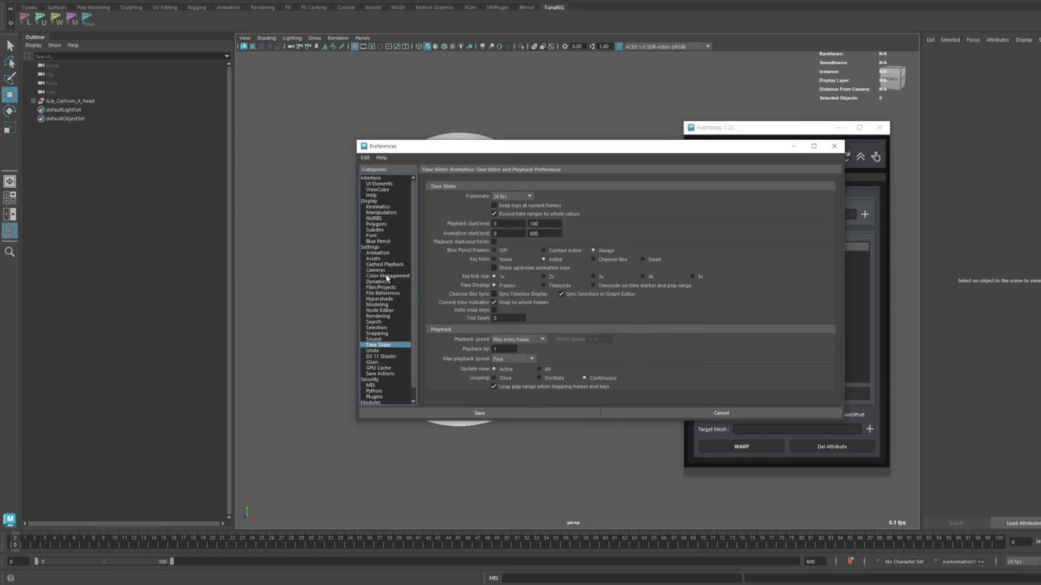
- Reset the OCIO config path to legacy in the Color Management preferences and save the preferences
click(387, 276)
drag(539, 152, 533, 146)
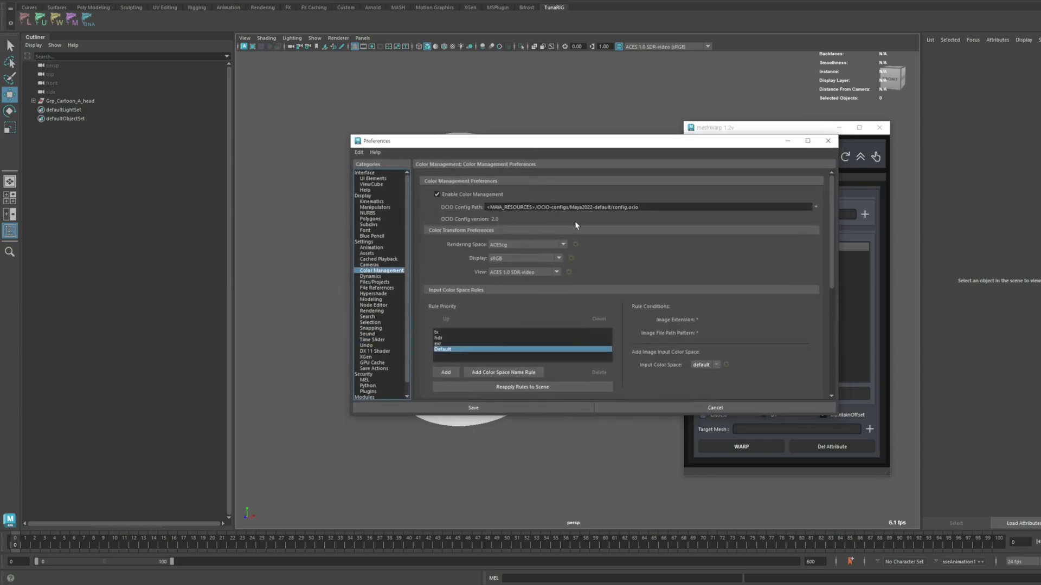
scroll(603, 246, down, 2)
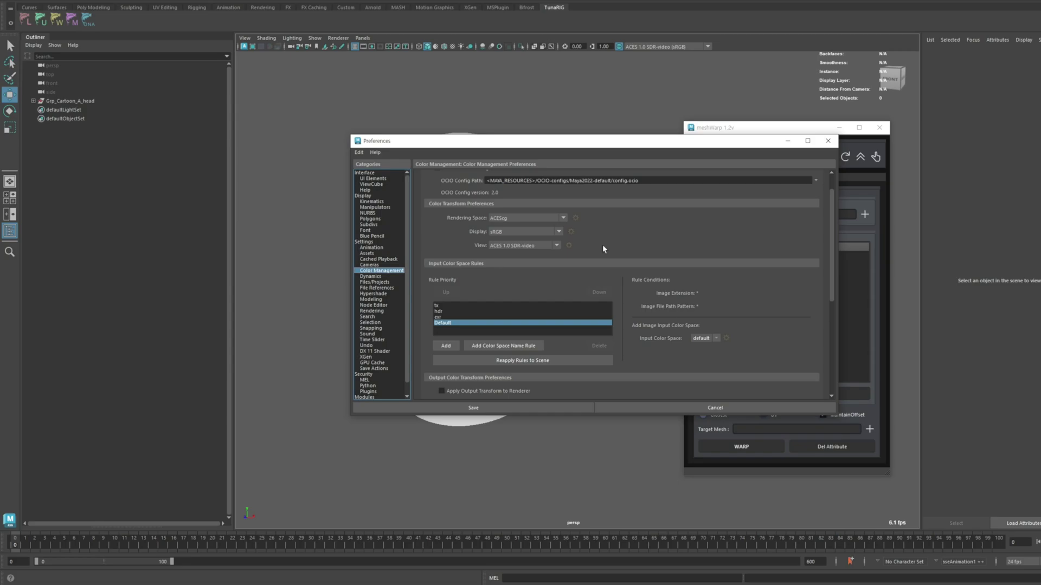
scroll(603, 247, up, 2)
click(816, 208)
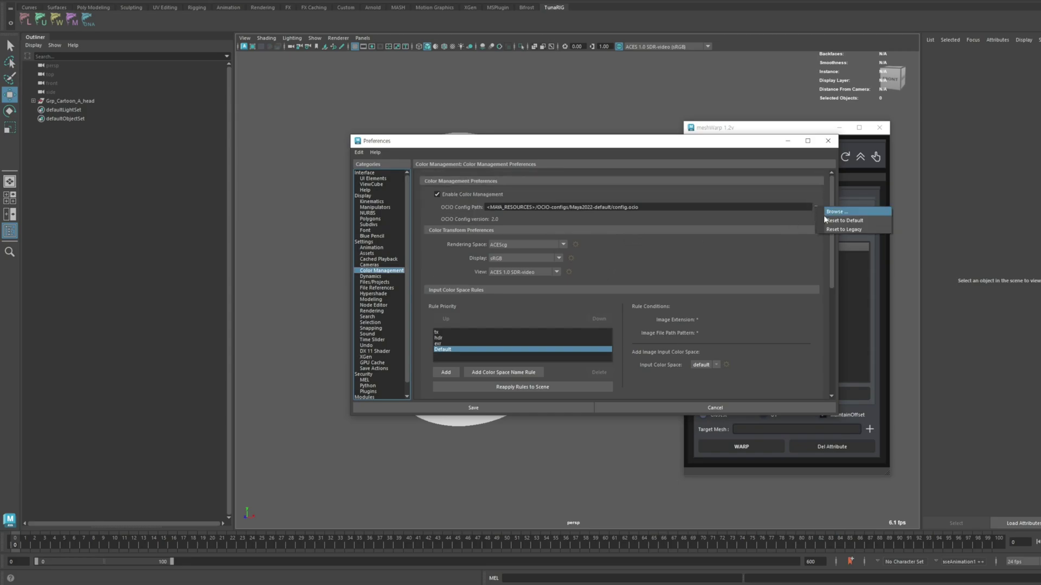
click(832, 229)
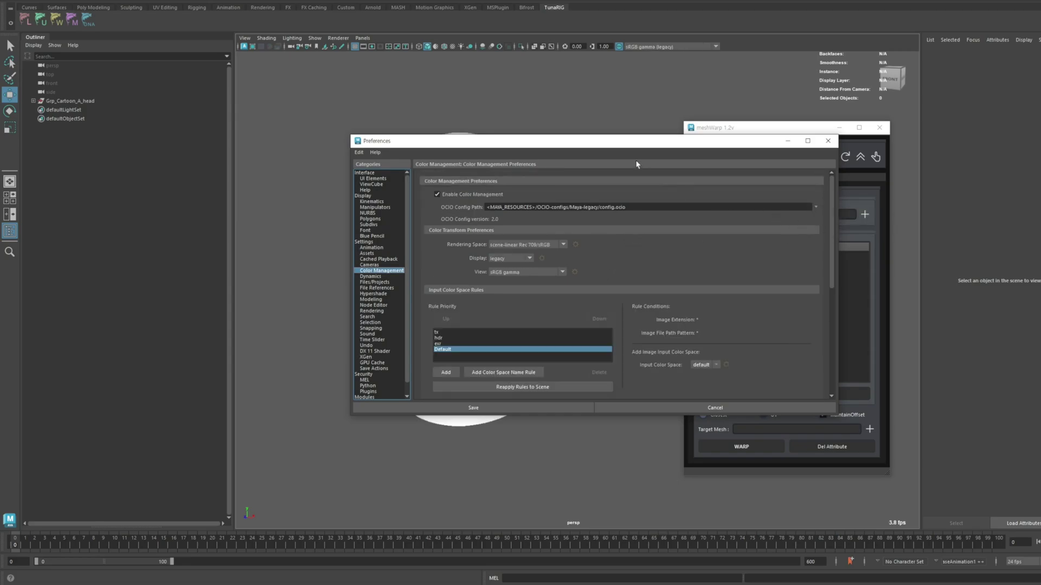
drag(615, 145, 787, 143)
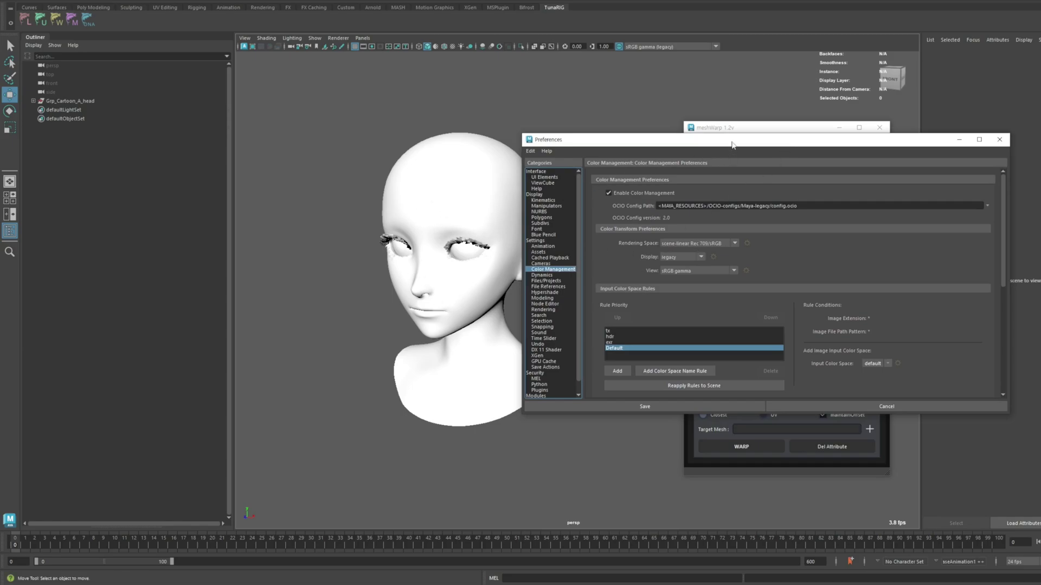
drag(731, 144, 736, 154)
click(647, 418)
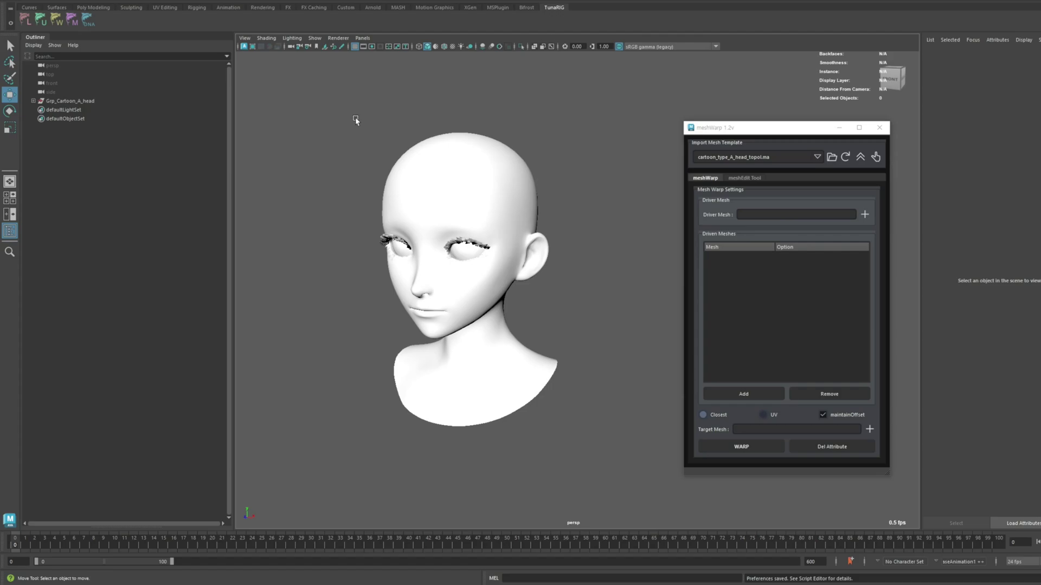
- Set the default light intensity of Hardware Renderer 2.0 to 1 and close its settings
click(338, 38)
click(382, 54)
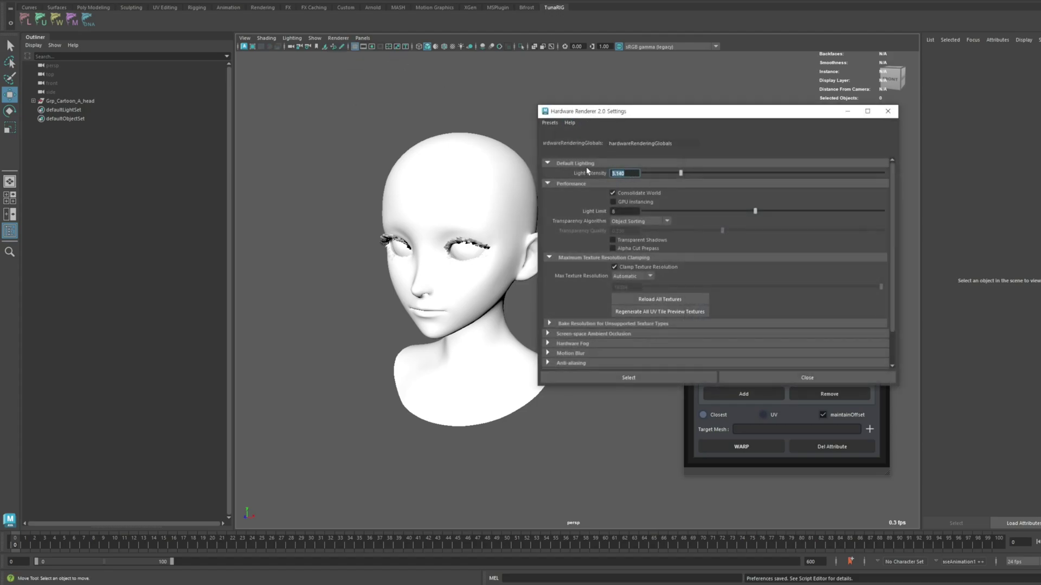
text(1)
key(Return)
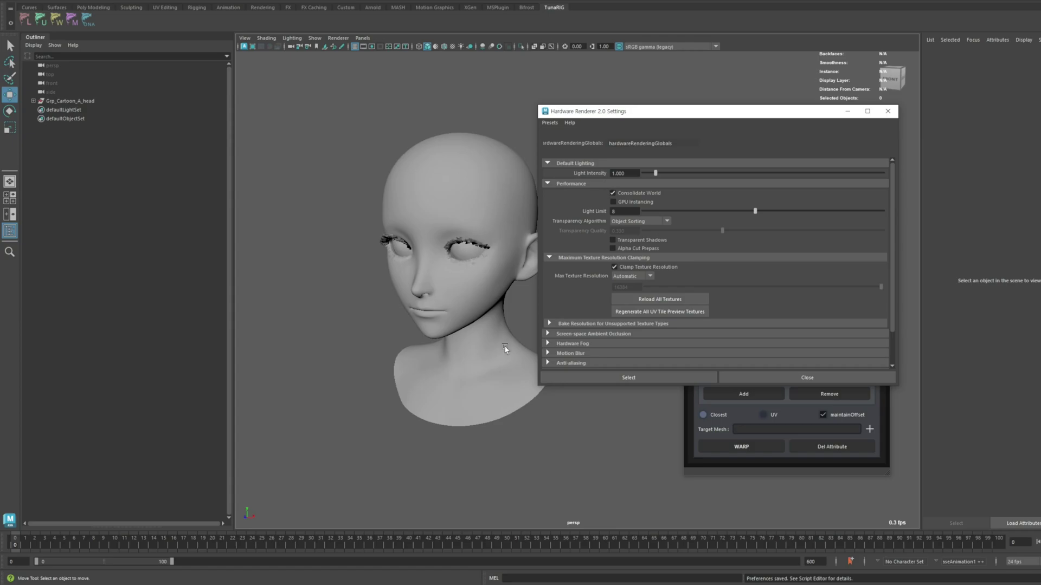
click(887, 111)
- Open the File Path Editor and check the shader, map, mask and texture paths of the imported head
alt+drag(580, 228, 451, 270)
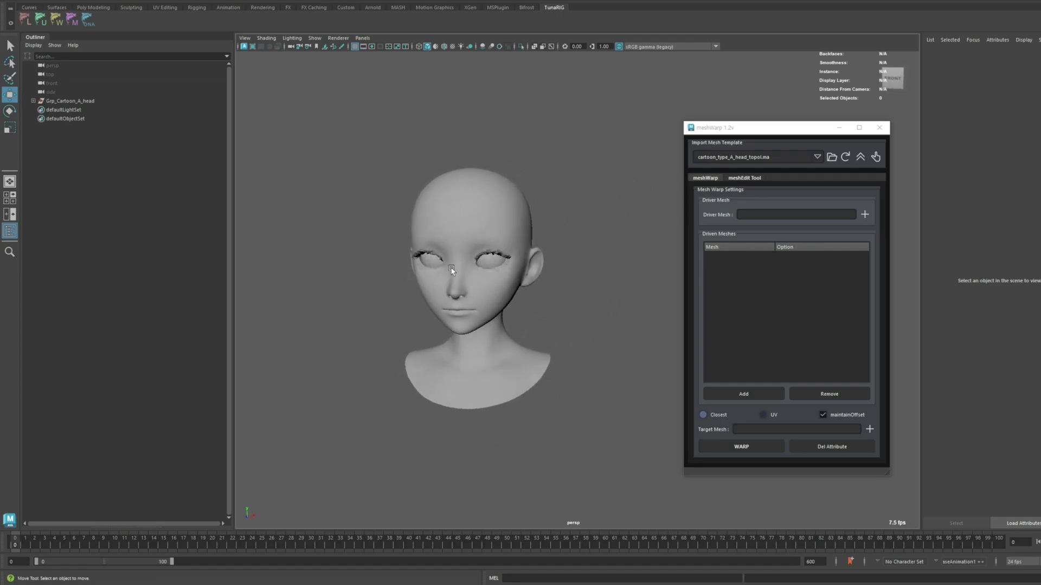
alt+drag(478, 237, 469, 233)
scroll(469, 233, up, 2)
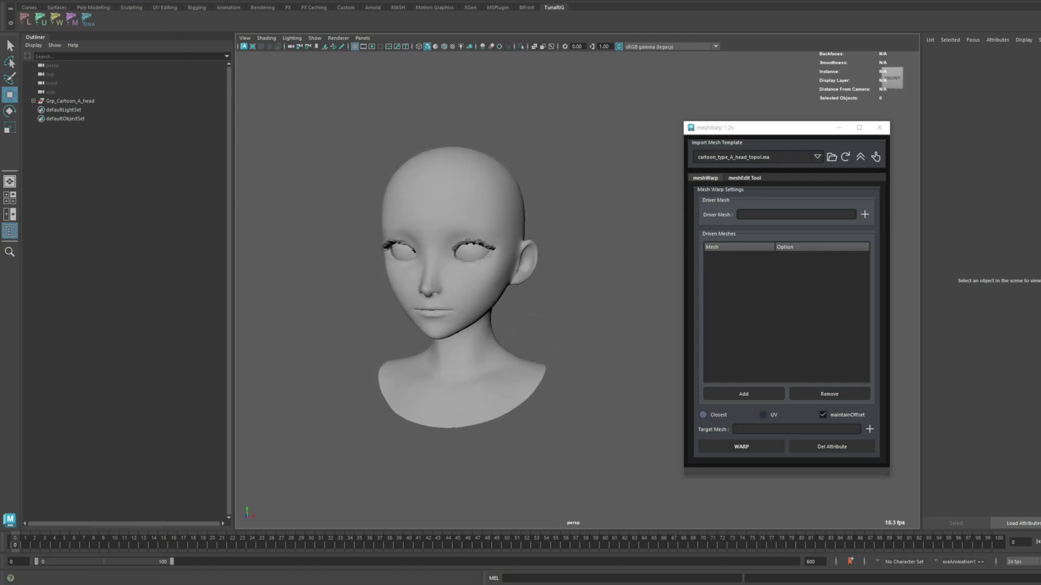
click(143, 1)
mouse_move(182, 26)
click(271, 144)
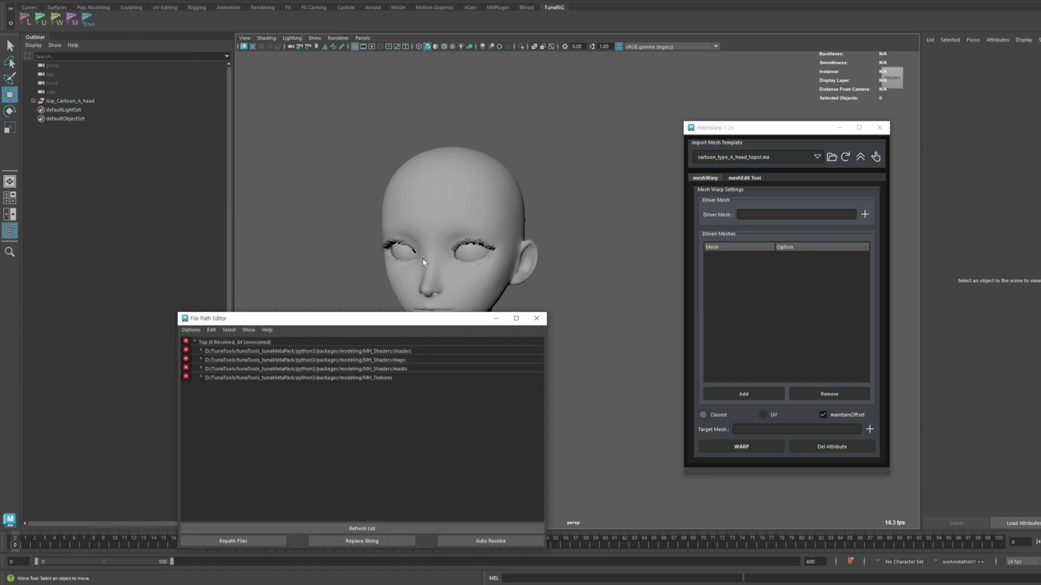
drag(378, 322, 509, 229)
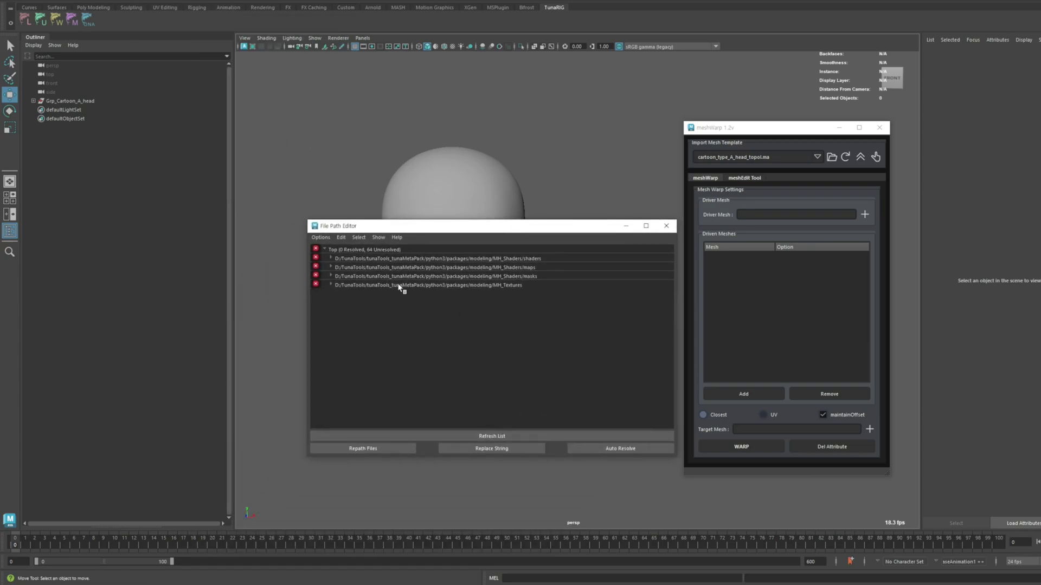
drag(433, 232, 350, 349)
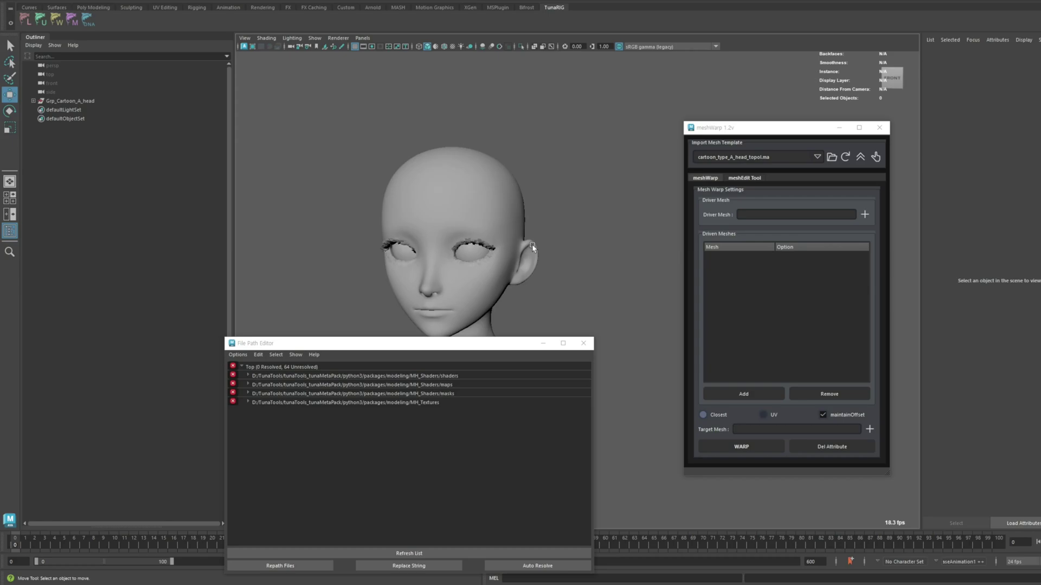
- Display the head in the viewport with shaded texture maps
key(6)
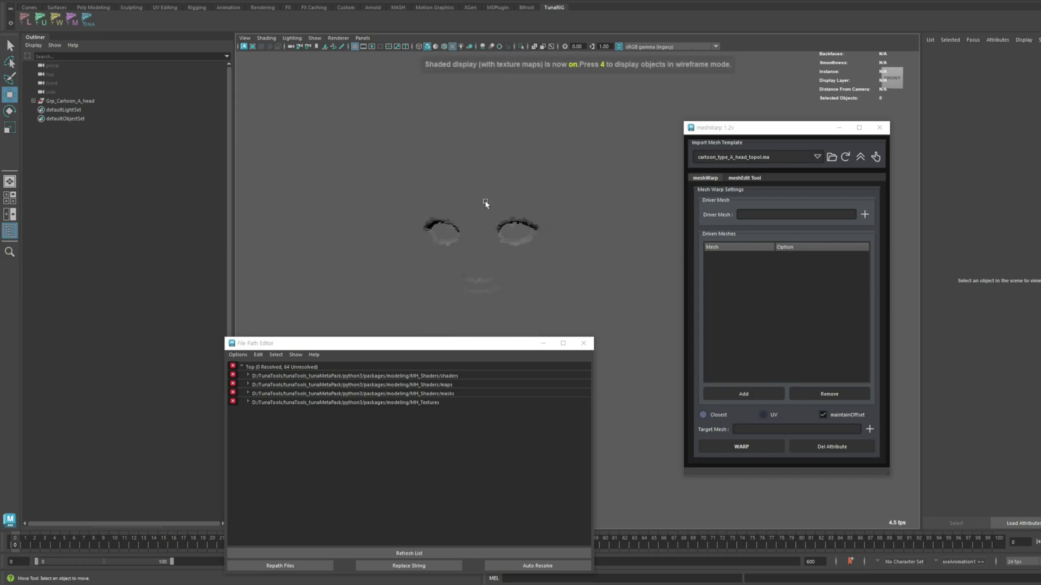
click(486, 204)
click(576, 205)
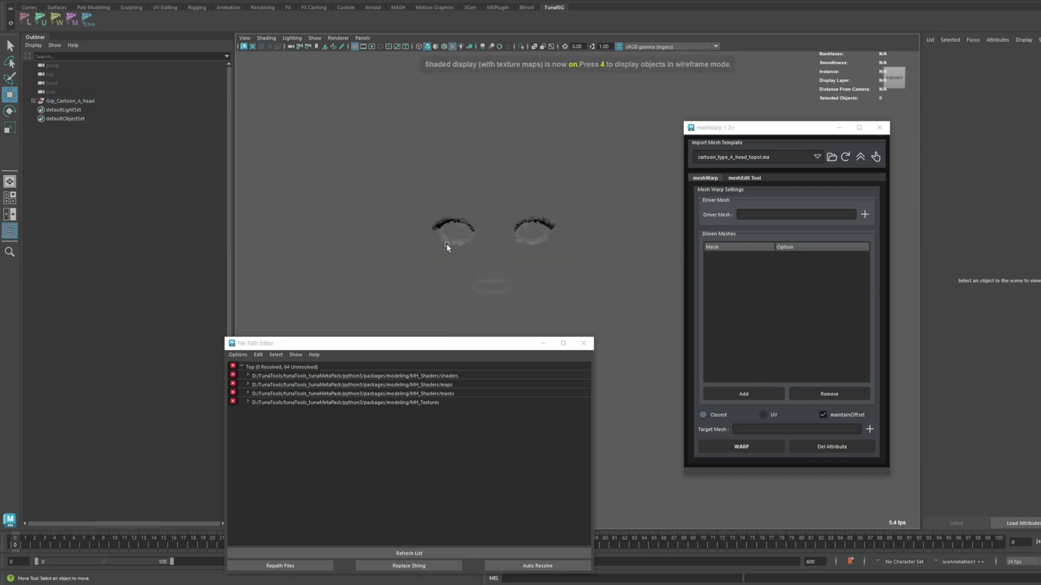
- Turn on Wireframe on Shaded to inspect the head's topology and turn it off again
click(266, 38)
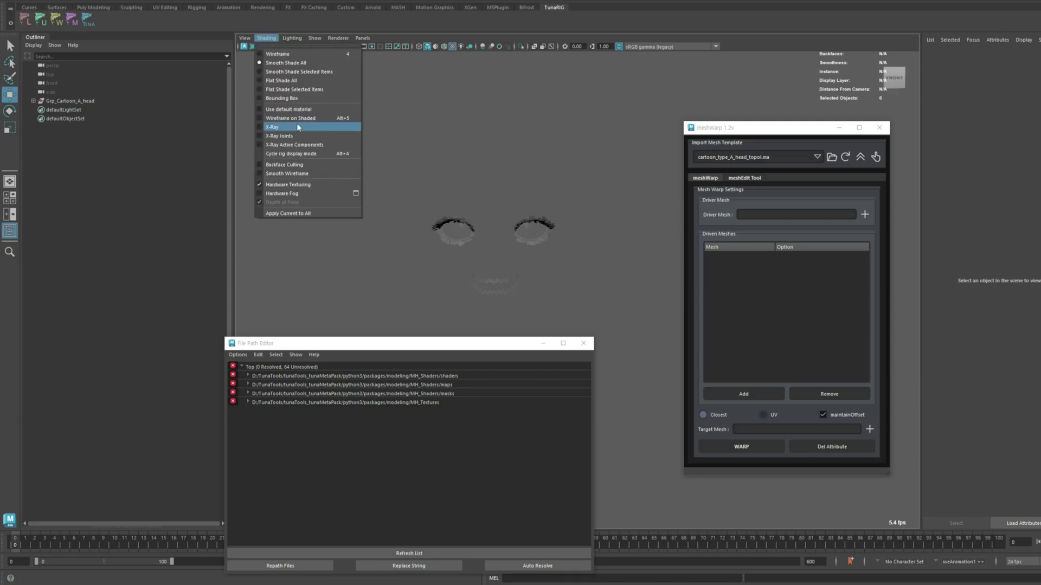
click(332, 117)
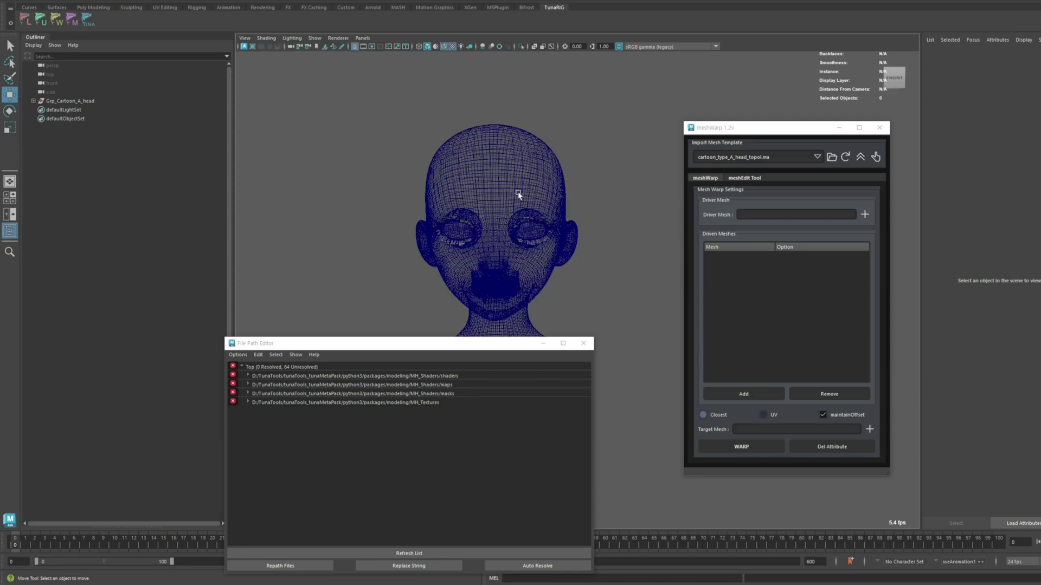
click(266, 38)
click(330, 116)
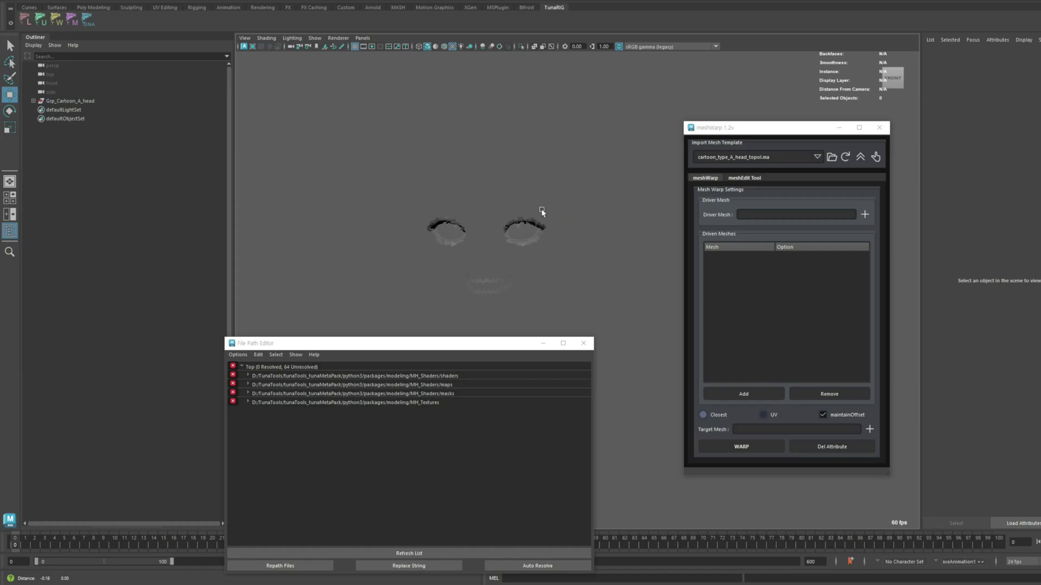
- Relink the head template's texture paths with meshWarp and refresh the File Path Editor list
drag(710, 130, 665, 143)
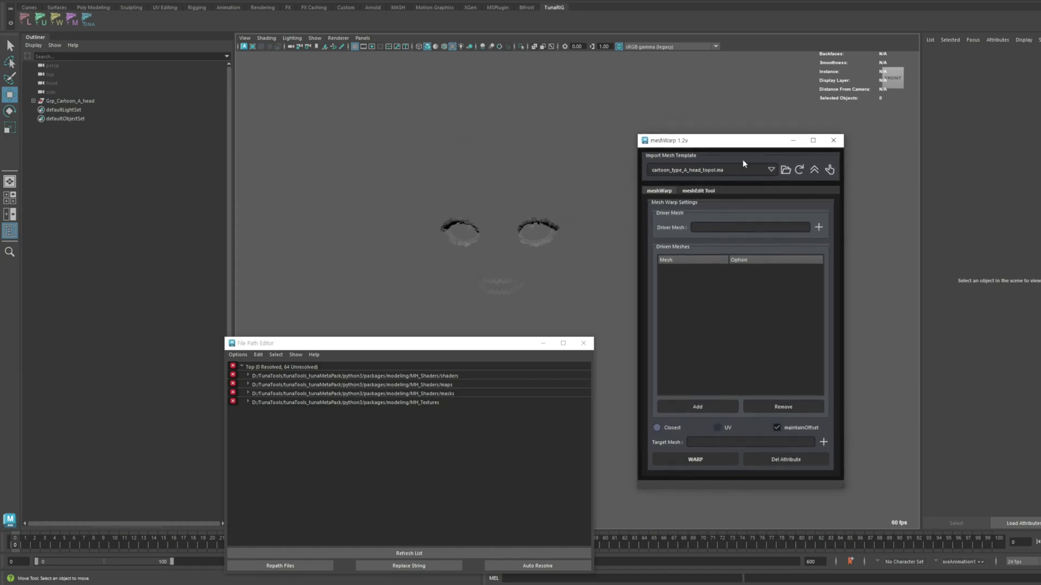
click(814, 171)
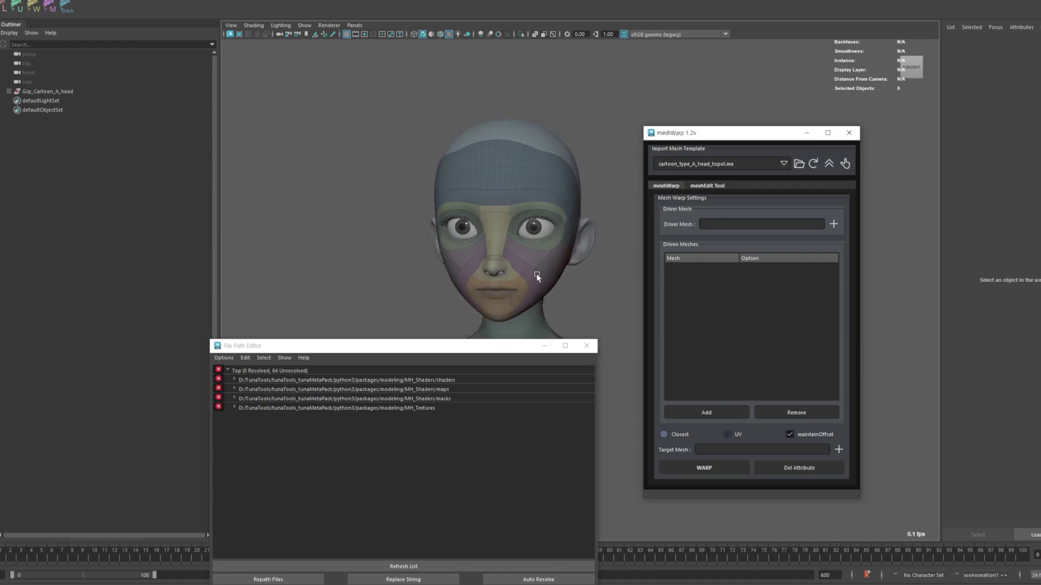
click(387, 458)
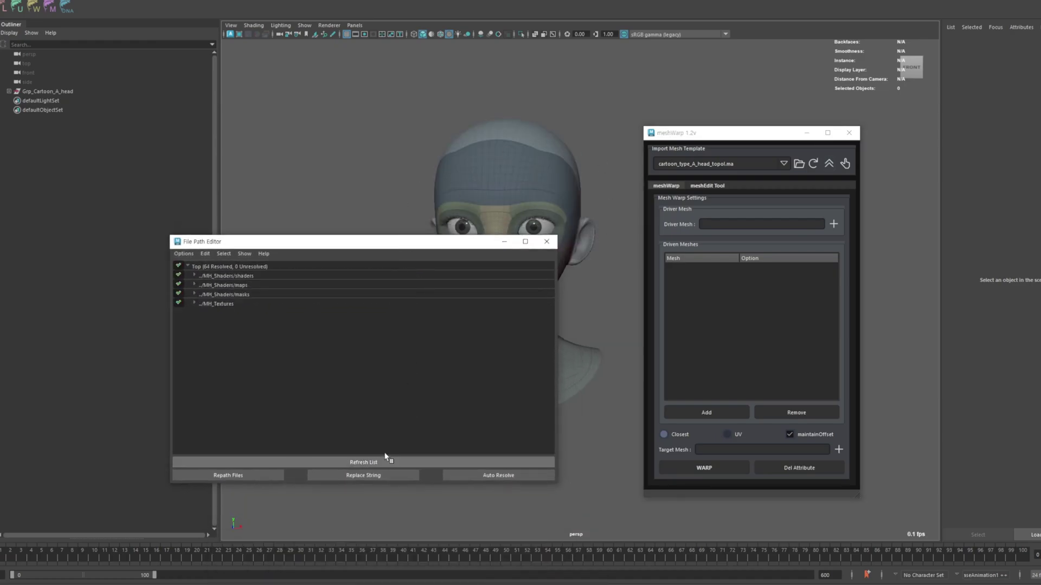
- Check the relinked MH_Shaders and MH_Textures paths in the File Path Editor and close it
drag(328, 242, 397, 310)
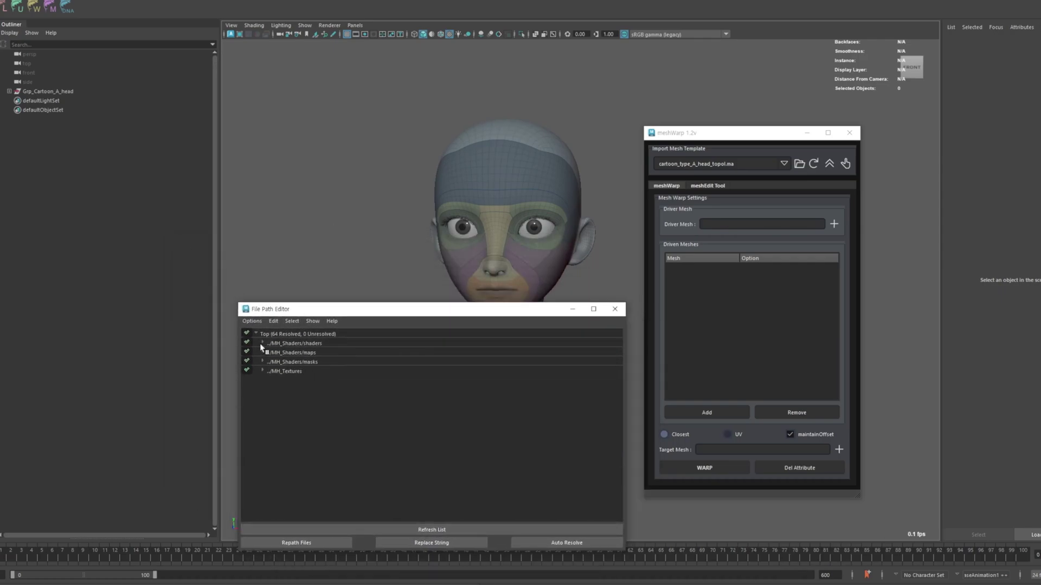
click(261, 343)
click(263, 343)
drag(327, 312, 391, 311)
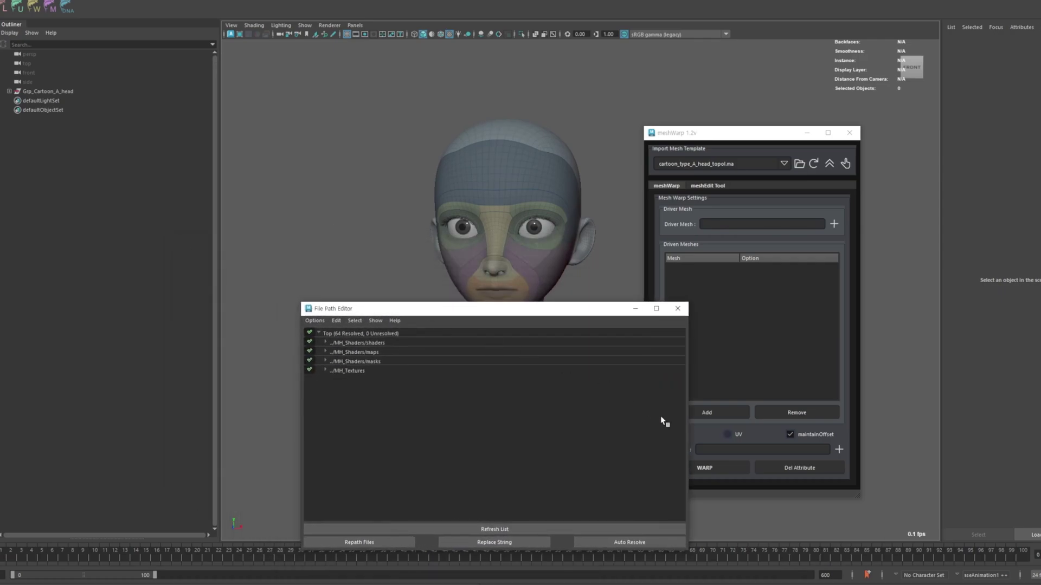
drag(688, 430, 605, 430)
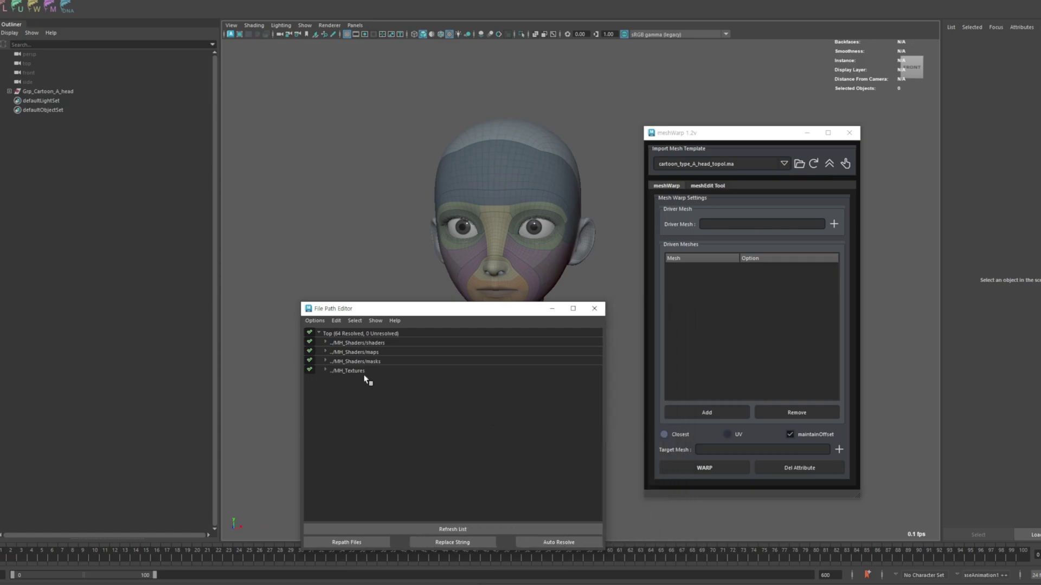
click(594, 309)
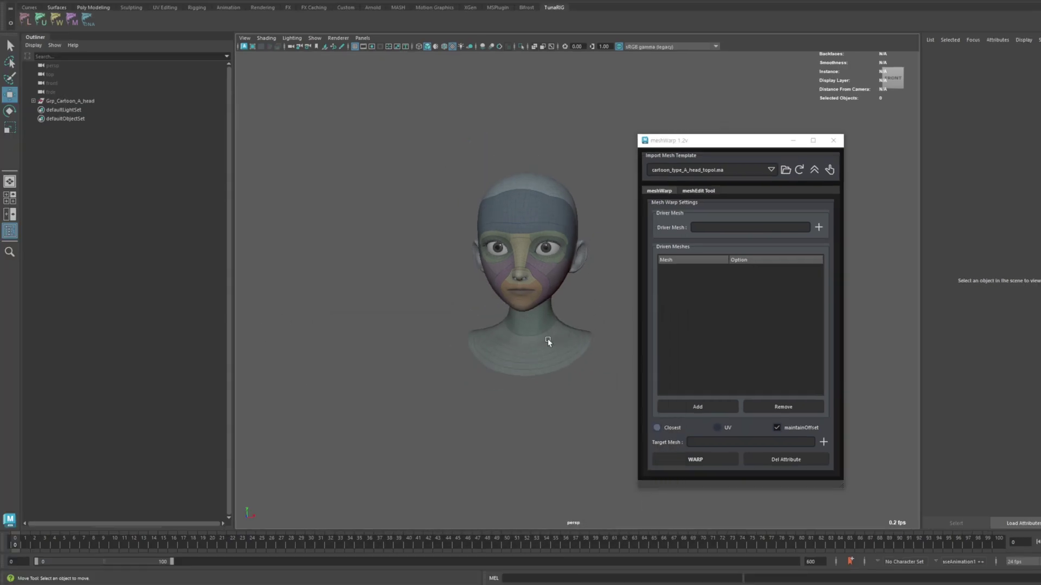
- Start a new scene and import the cartoon_type_A_body_topol.ma mesh template with meshWarp
alt+drag(551, 344, 488, 339)
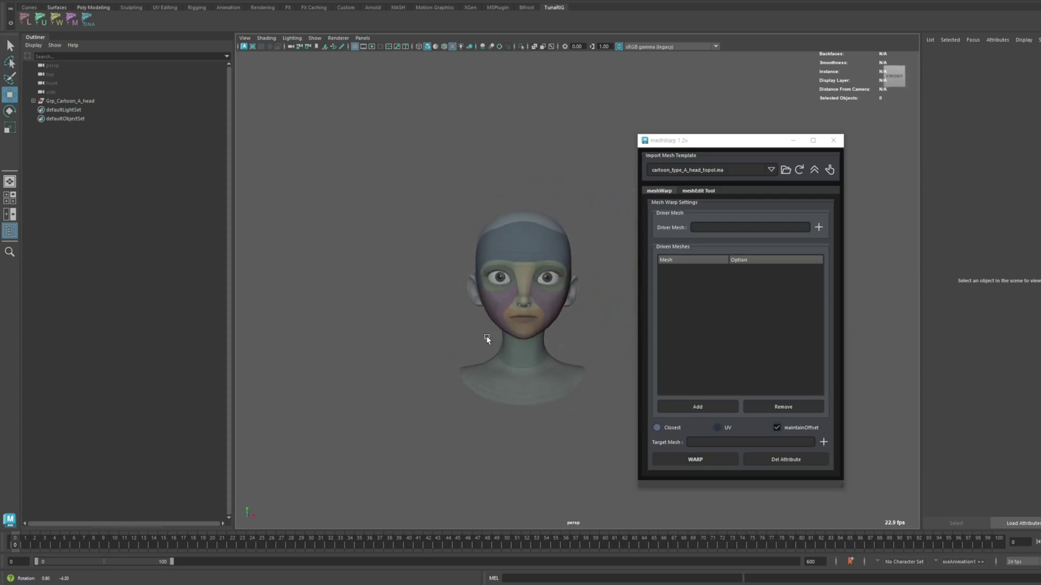
alt+drag(576, 319, 517, 334)
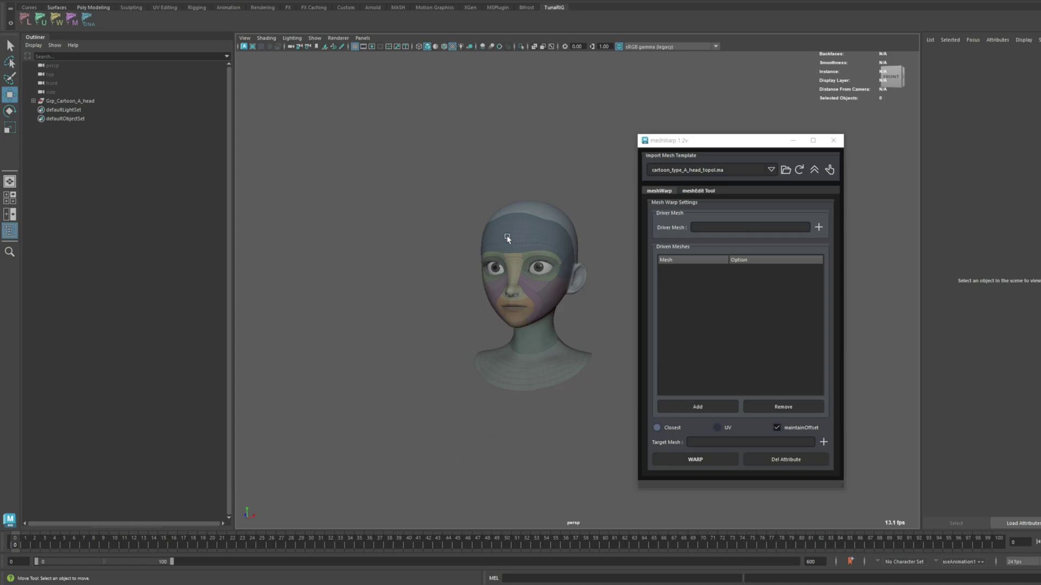
key(ctrl+n)
click(712, 170)
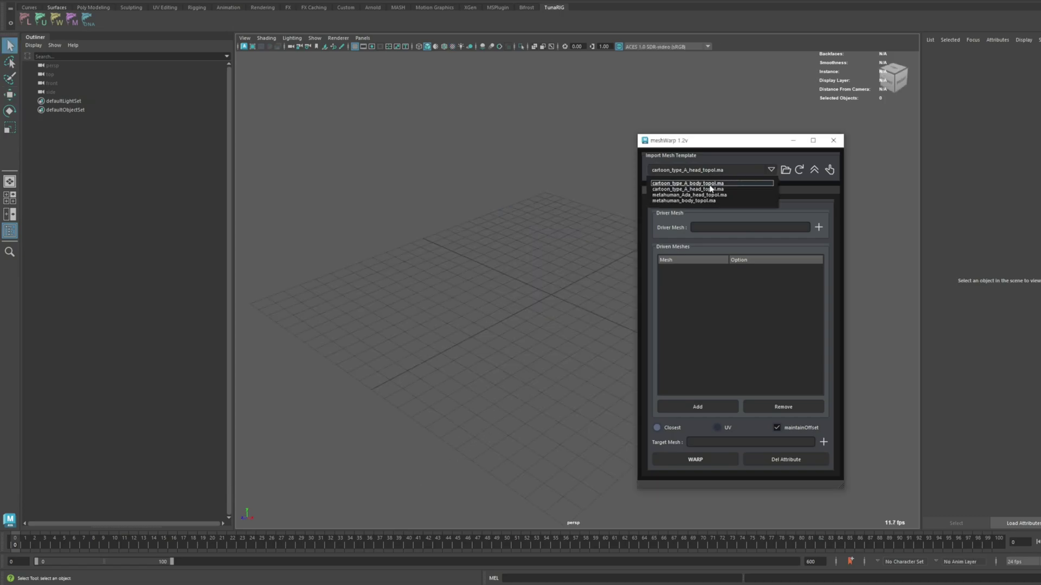
click(704, 184)
click(815, 170)
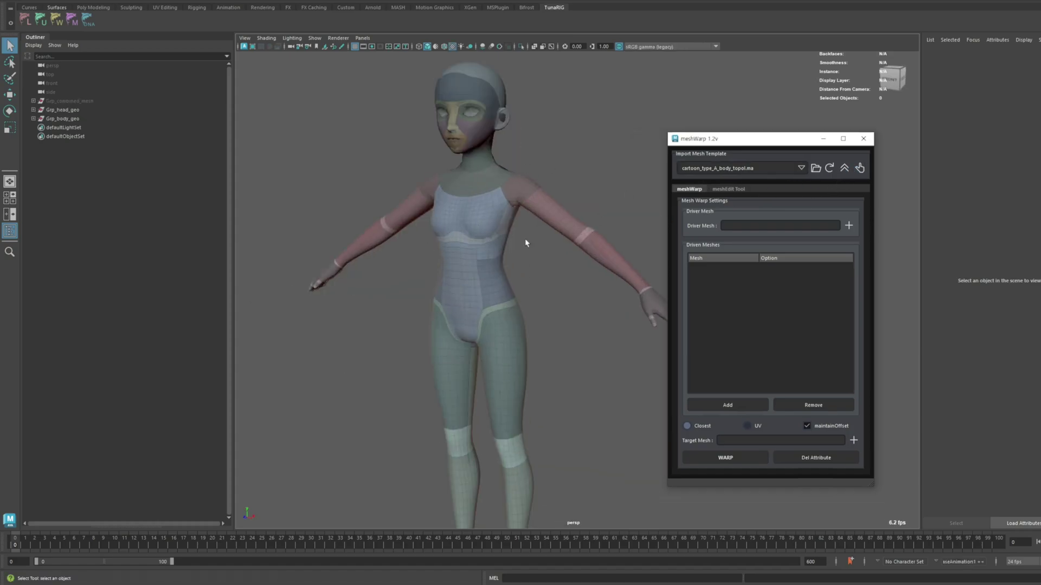
- Hide the Grp_head_geo and Grp_body_geo groups of the imported body template
click(77, 110)
key(ctrl+h)
click(74, 119)
key(ctrl+h)
- Expand Grp_head_geo to list its LOD meshes and unhide the group
click(33, 109)
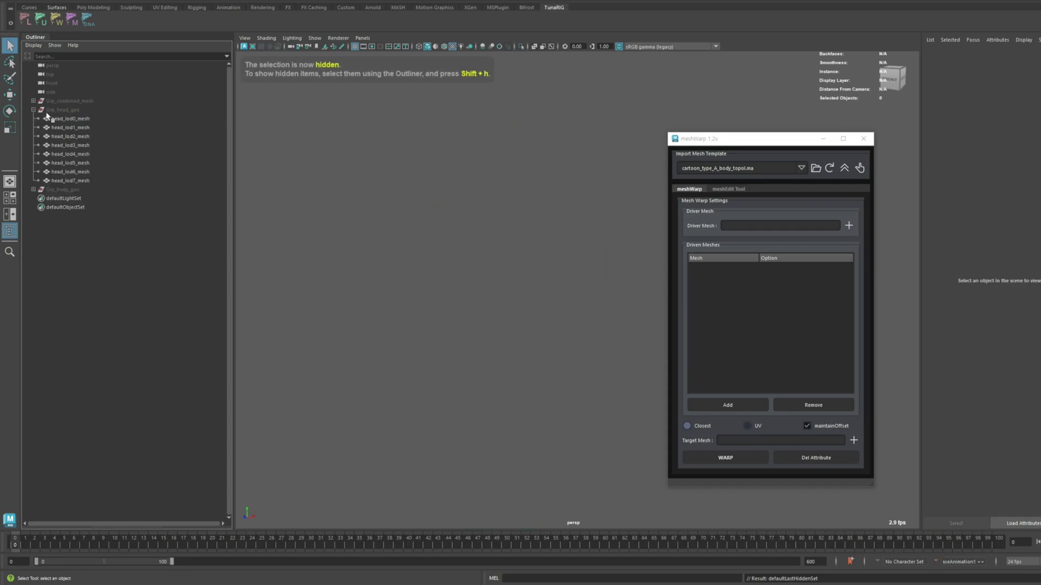
click(64, 110)
key(shift+h)
- Go through the head LOD meshes from head_lod3_mesh to head_lod5_mesh and frame head_lod5_mesh in the view
click(80, 146)
click(69, 154)
click(71, 163)
key(shift+h)
key(f)
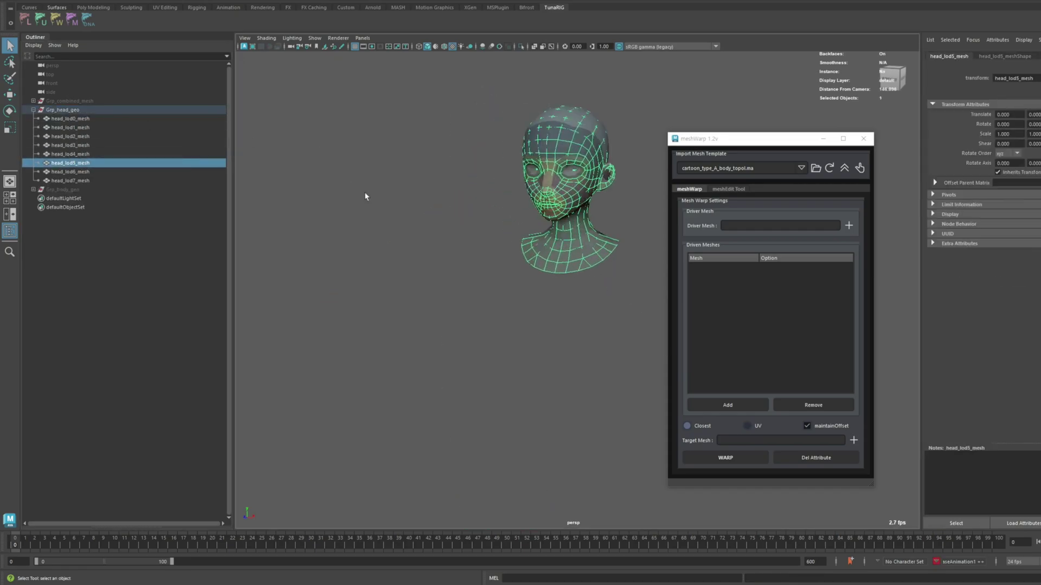
- Check the head_lod2_mesh and head_lod1_mesh wireframes, and collapse and hide Grp_head_geo
click(71, 136)
click(65, 127)
click(33, 109)
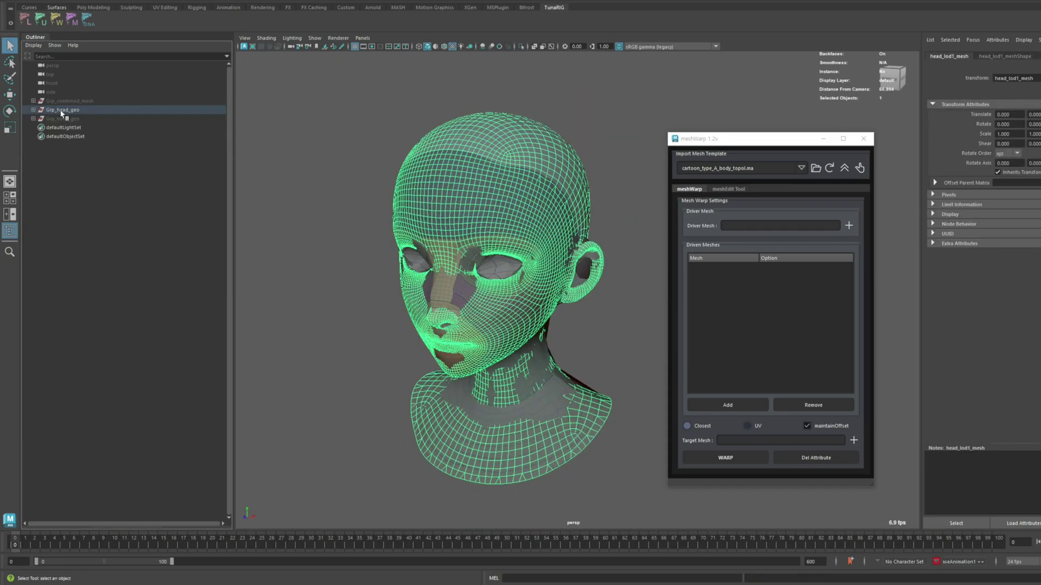
click(60, 110)
key(ctrl+h)
- Unhide Grp_body_geo, list its LOD meshes and bring the body into view
click(58, 119)
key(shift+h)
click(33, 119)
scroll(347, 320, down, 3)
alt+middle_drag(350, 320, 319, 156)
click(321, 182)
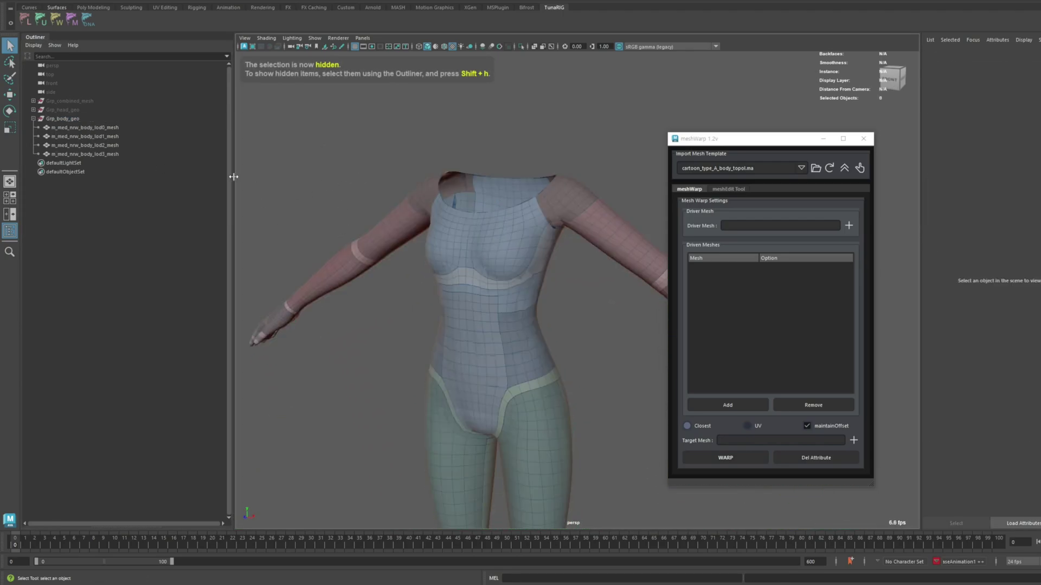
- Go through the body LOD meshes from m_med_nrw_body_lod0_mesh to m_med_nrw_body_lod3_mesh and collapse Grp_body_geo
alt+middle_drag(238, 242, 239, 225)
click(116, 128)
click(106, 136)
click(104, 145)
click(107, 155)
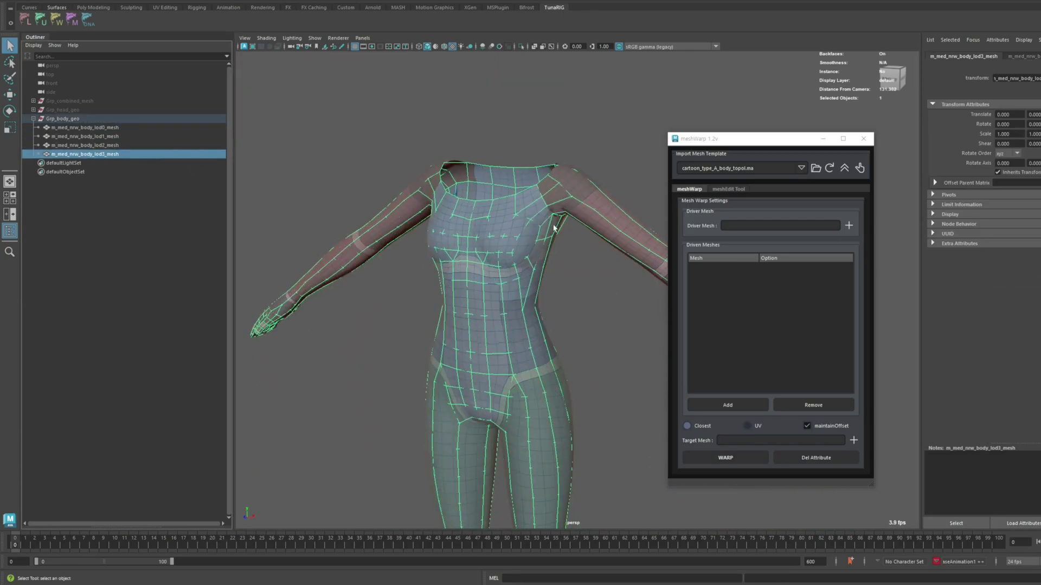
click(64, 118)
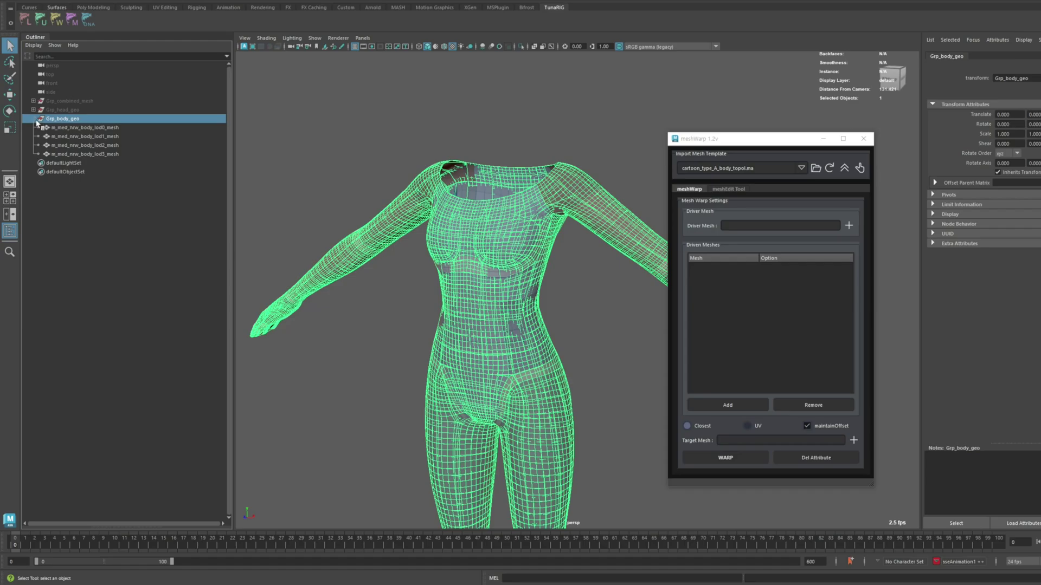
click(34, 118)
scroll(376, 146, down, 3)
alt+middle_drag(534, 178, 501, 128)
click(499, 129)
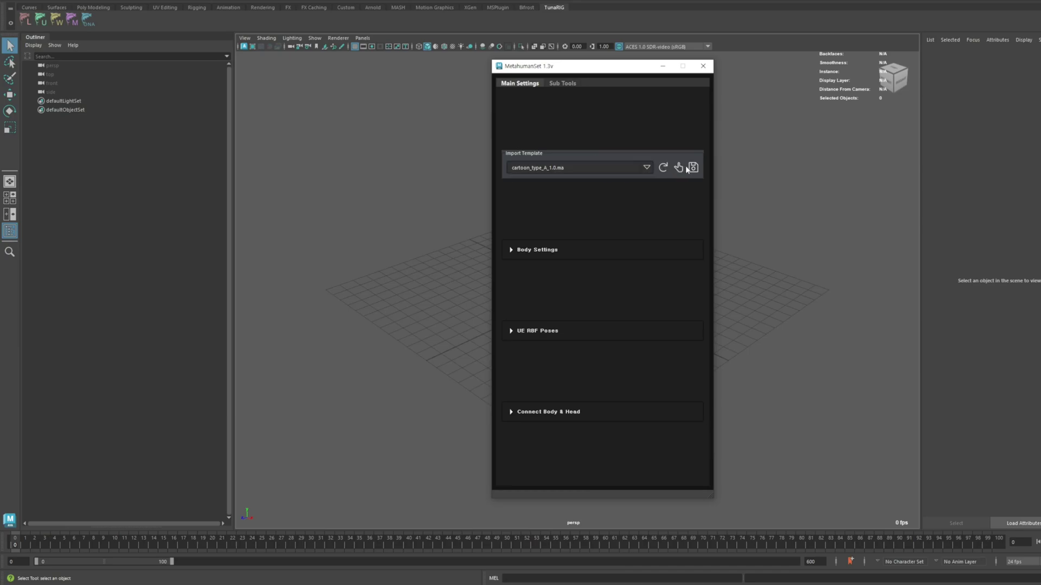
- Import the cartoon_type_A_1.0.ma template with MetahumanSet
click(605, 169)
click(563, 181)
click(679, 169)
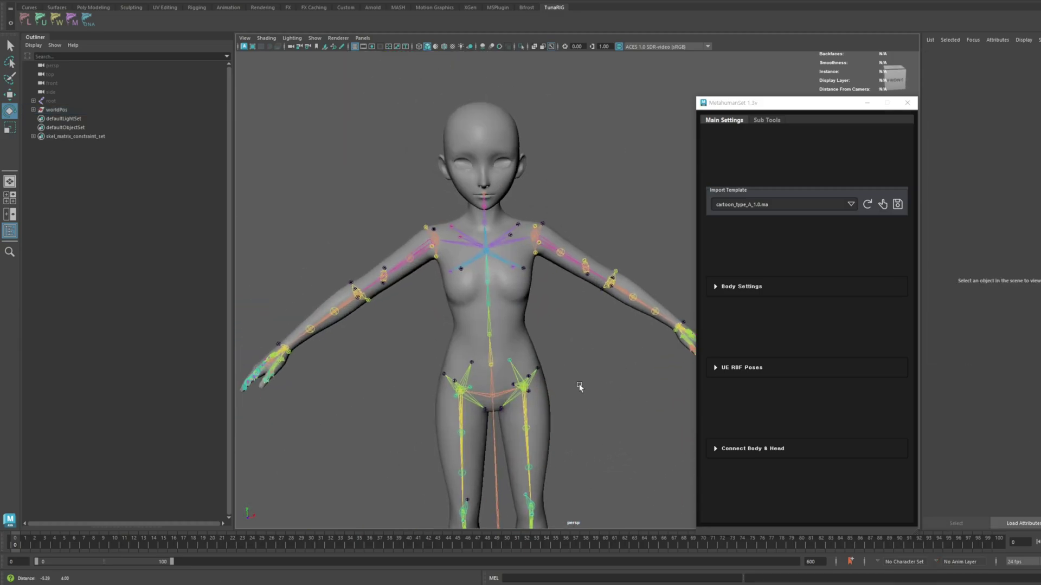
- Expand worldPos, Grp_body_geo and m_med_nrw_lod0, and select m_med_nrw_combined_lod0_mesh to examine its wireframe
click(33, 110)
click(38, 119)
click(44, 128)
click(95, 145)
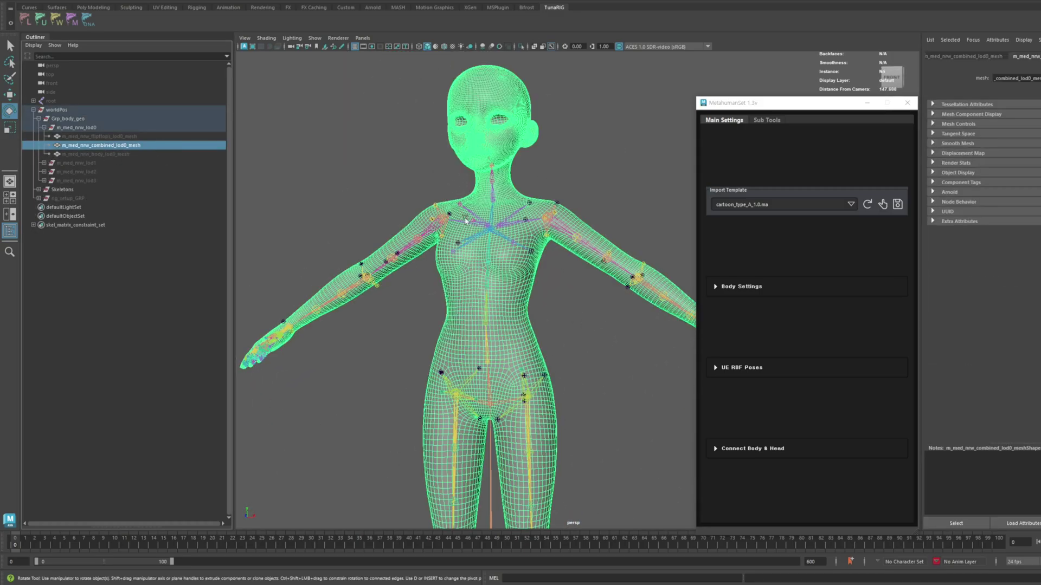
- Temporarily unhide the m_med_nrw_lod1 to lod3 groups to examine their meshes, and hide them again
click(43, 163)
click(85, 164)
click(44, 163)
shift+click(85, 181)
key(shift+h)
click(620, 397)
alt+drag(620, 397, 596, 388)
key(ctrl+z)
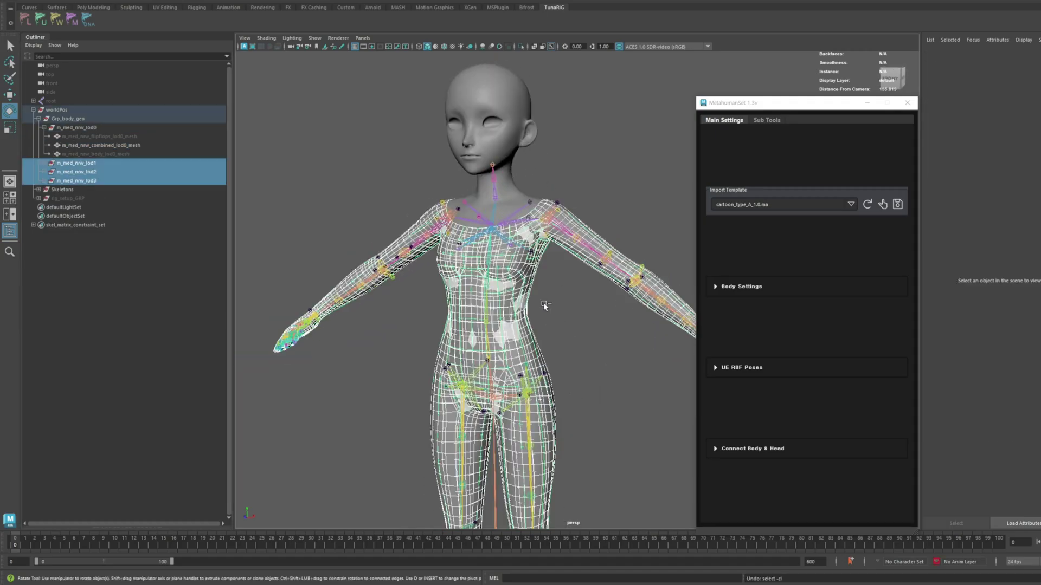
key(ctrl+h)
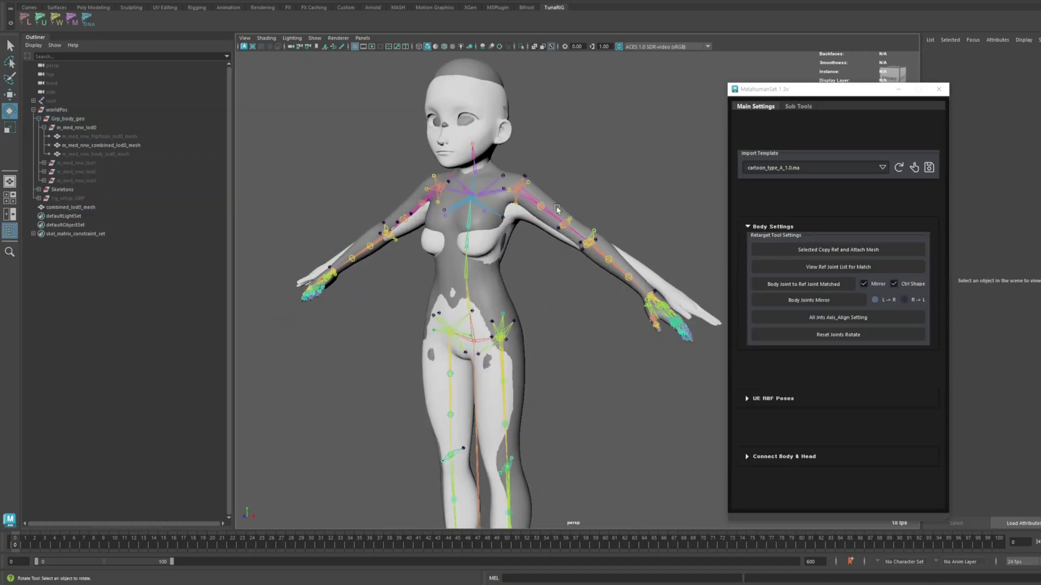
- Copy and attach the reference from m_med_nrw_combined_lod0_mesh to combined_lod0_mesh, and hide Grp_body_geo
click(582, 231)
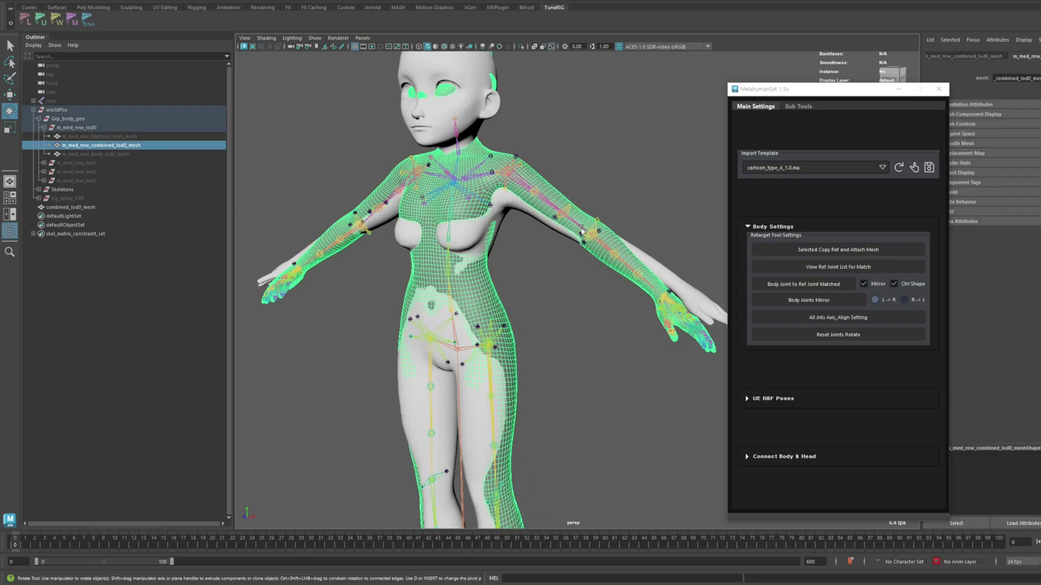
click(670, 273)
key(f)
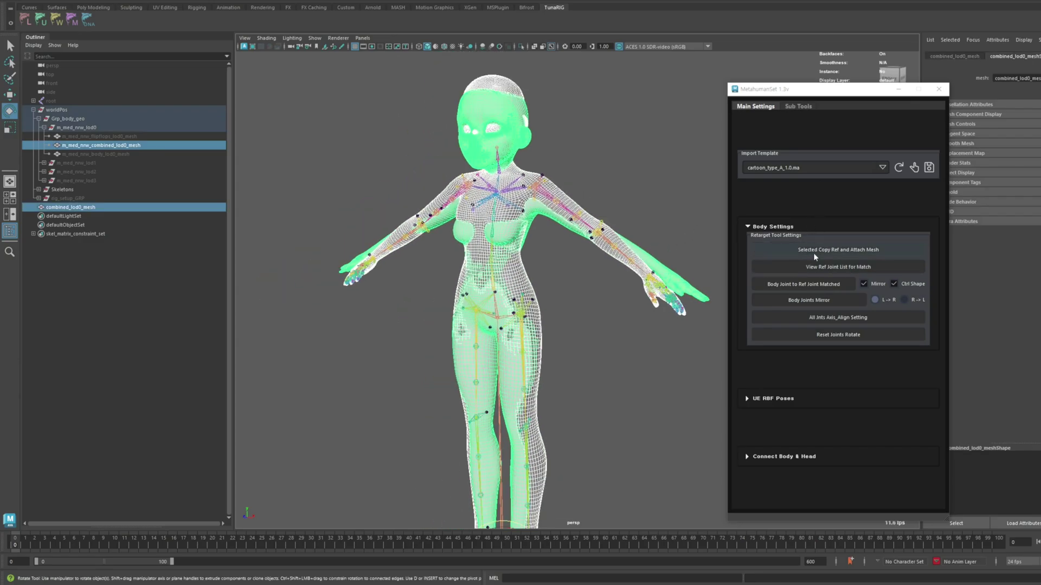
click(804, 250)
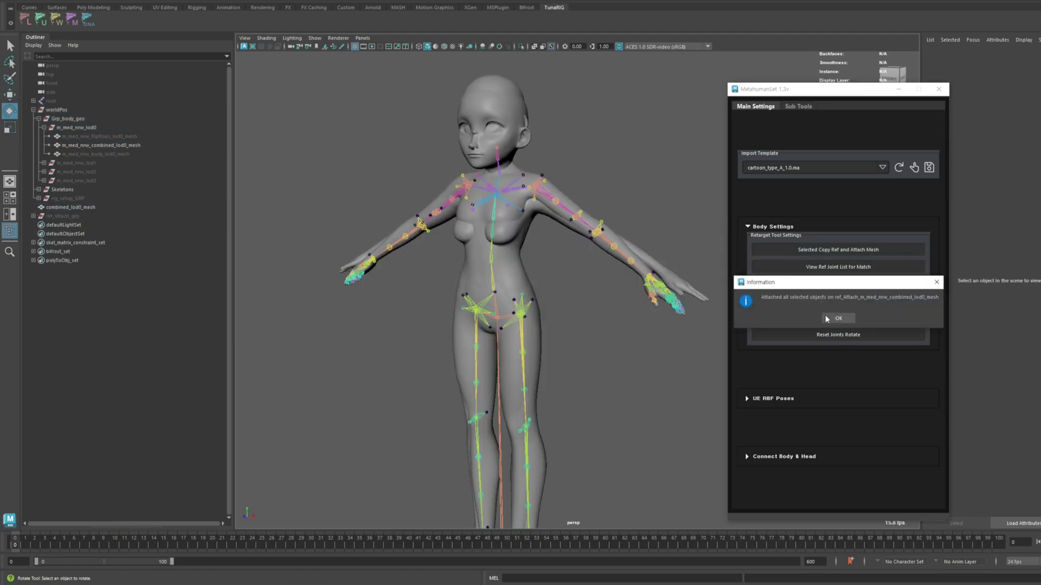
click(837, 318)
key(ctrl+h)
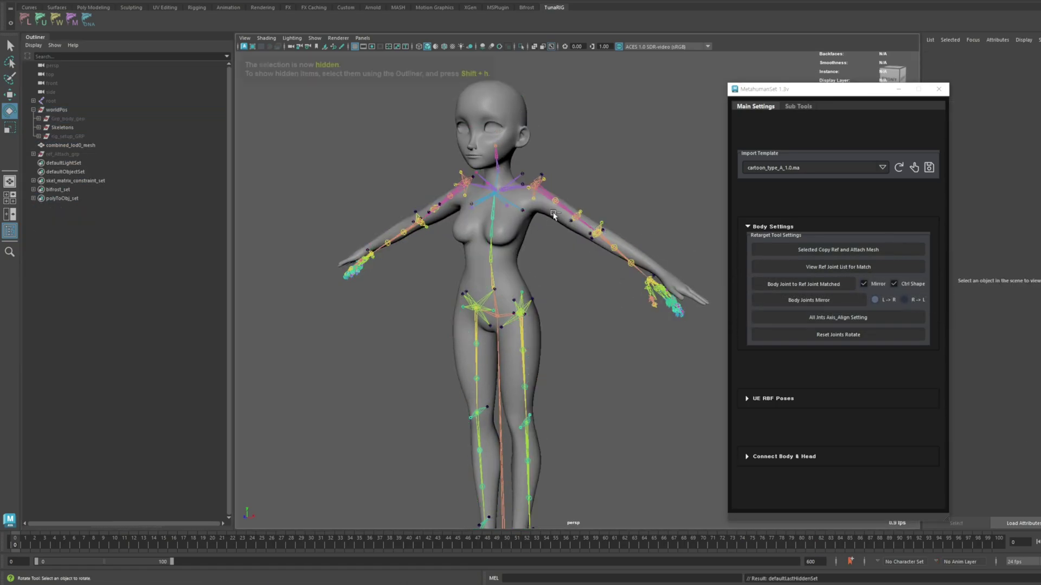
alt+drag(567, 208, 533, 241)
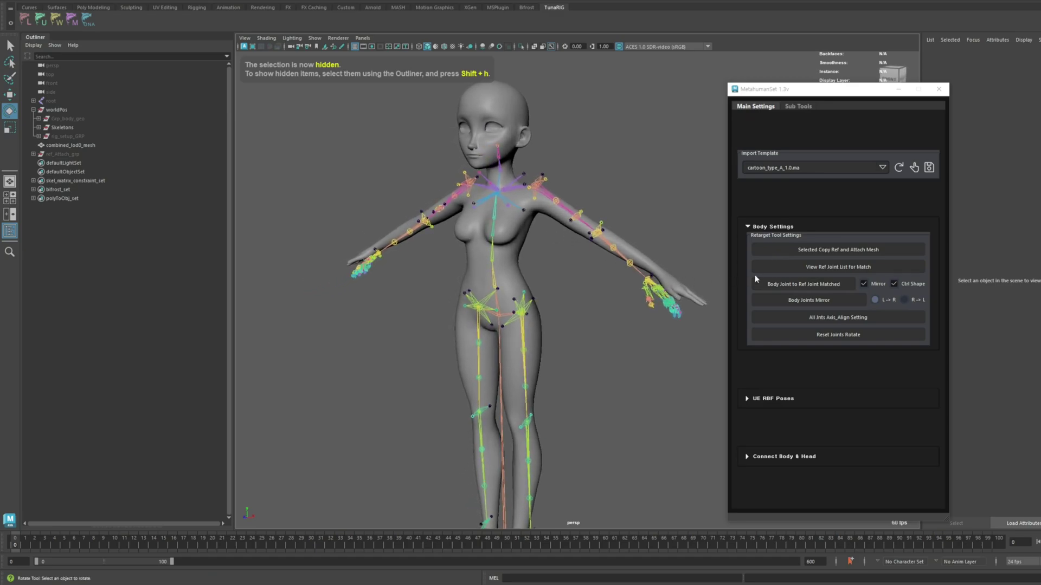
- Match the body joints to the reference joints with Mirror and Ctrl Shape enabled, and check the fit on the left lower arm
click(827, 286)
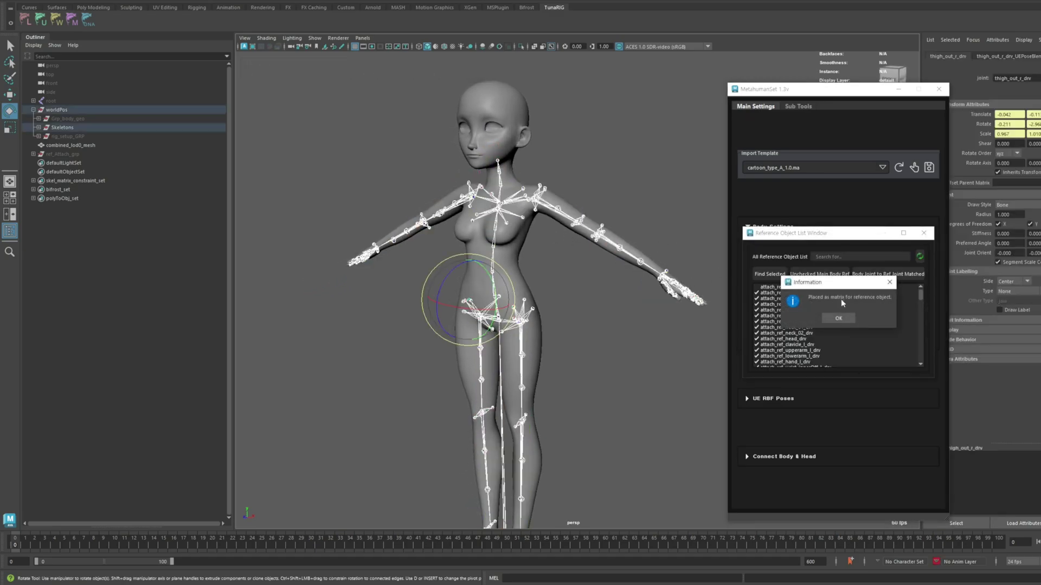
click(838, 318)
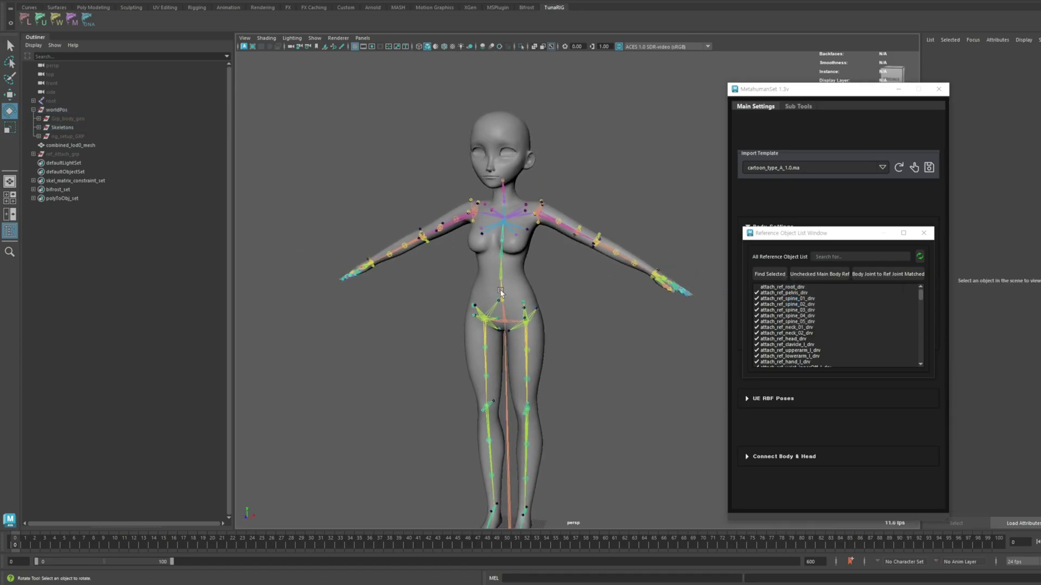
alt+drag(589, 232, 553, 226)
click(599, 281)
scroll(598, 282, up, 3)
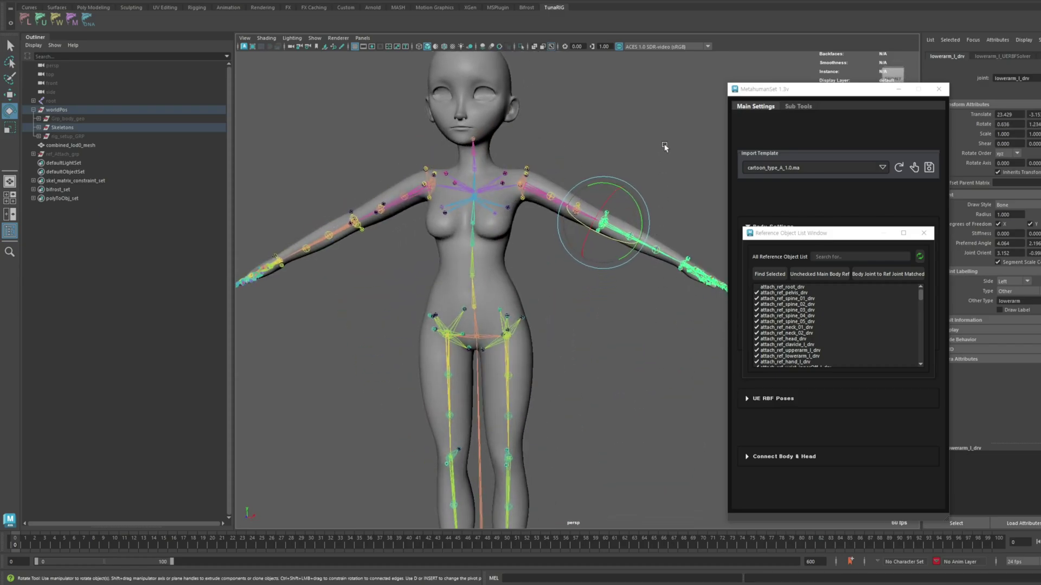
click(576, 248)
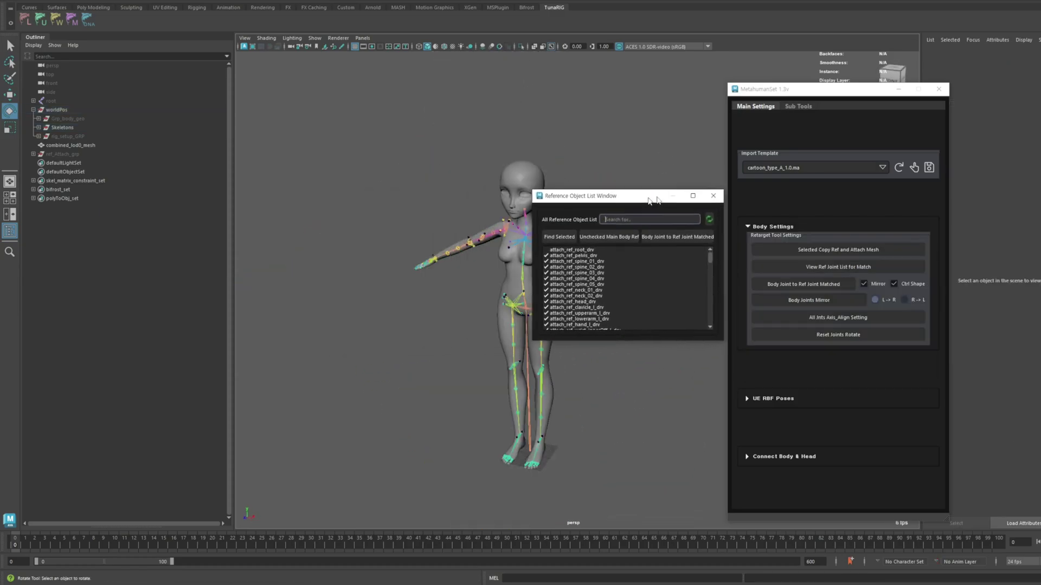
- Uncheck the main body references in the reference object list, look through the entries, and close the list and MetahumanSet
drag(628, 201, 727, 186)
alt+drag(554, 263, 522, 273)
alt+right_drag(522, 274, 539, 280)
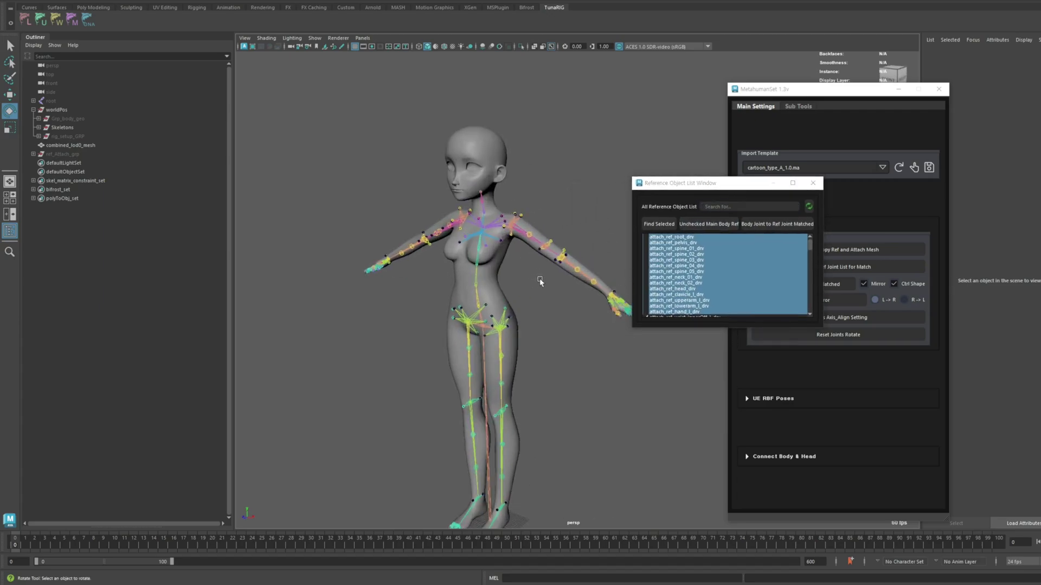
scroll(697, 265, down, 1)
scroll(699, 269, down, 4)
scroll(684, 272, down, 6)
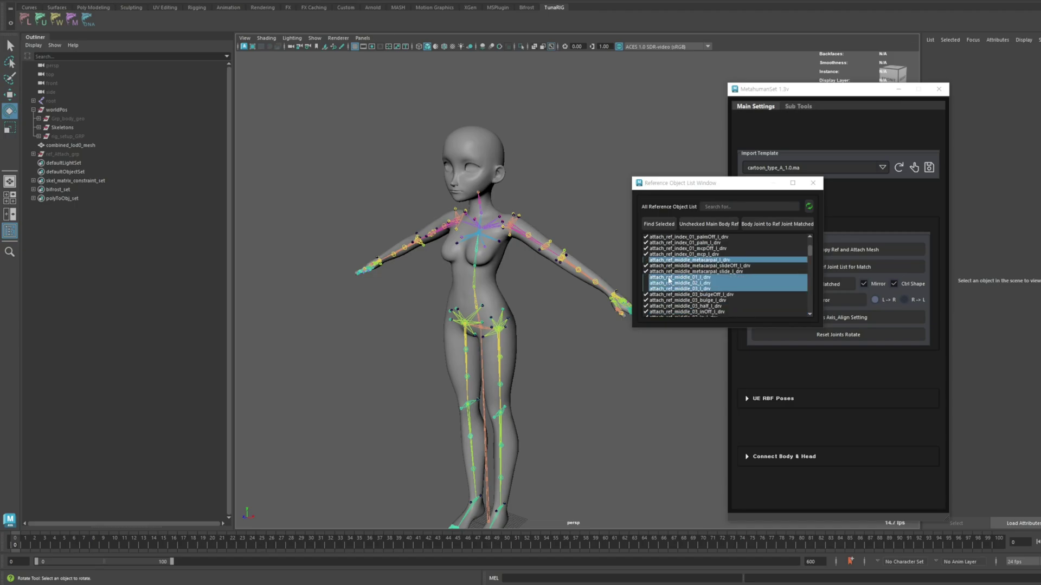
click(812, 183)
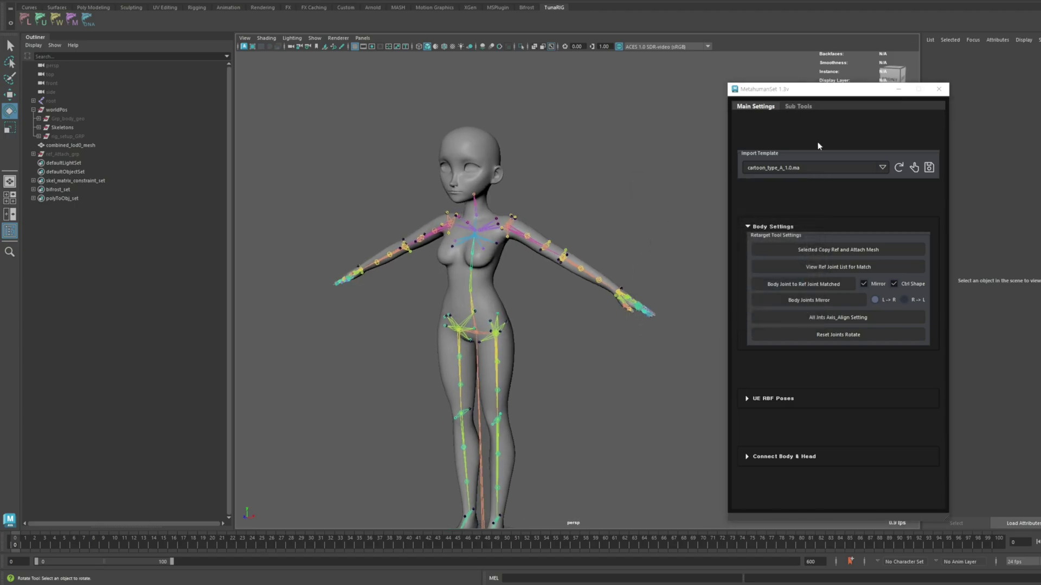
click(938, 90)
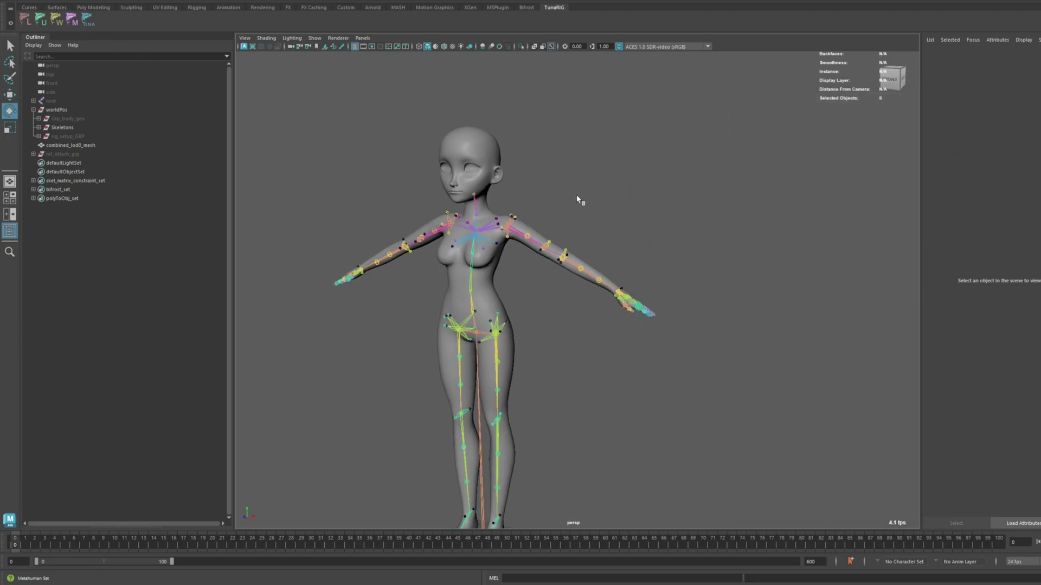
- Reopen MetahumanSet, expand Body Settings and show the reference joint list for matching
drag(609, 137, 830, 118)
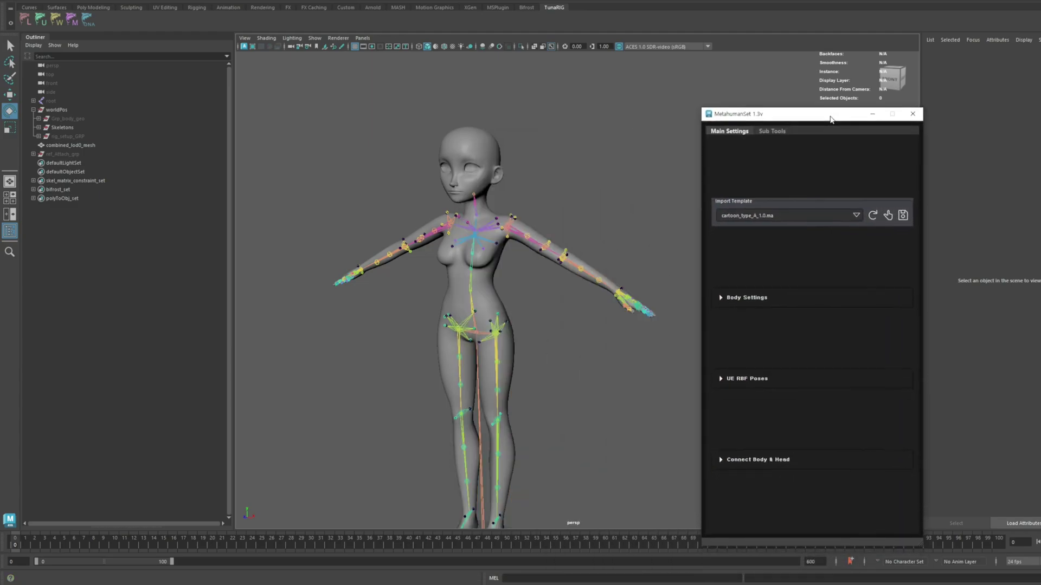
click(746, 298)
scroll(651, 291, up, 2)
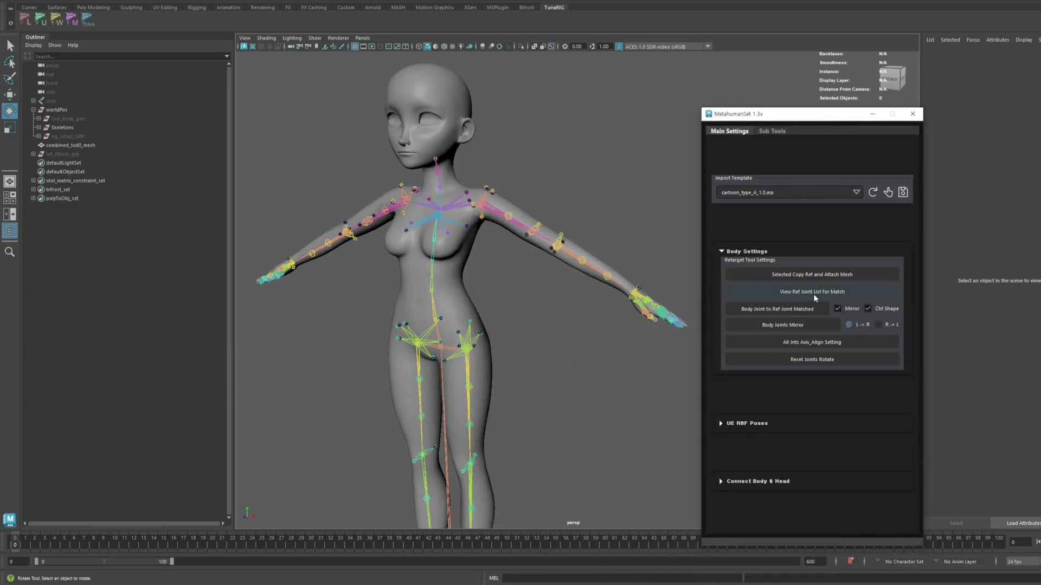
click(814, 295)
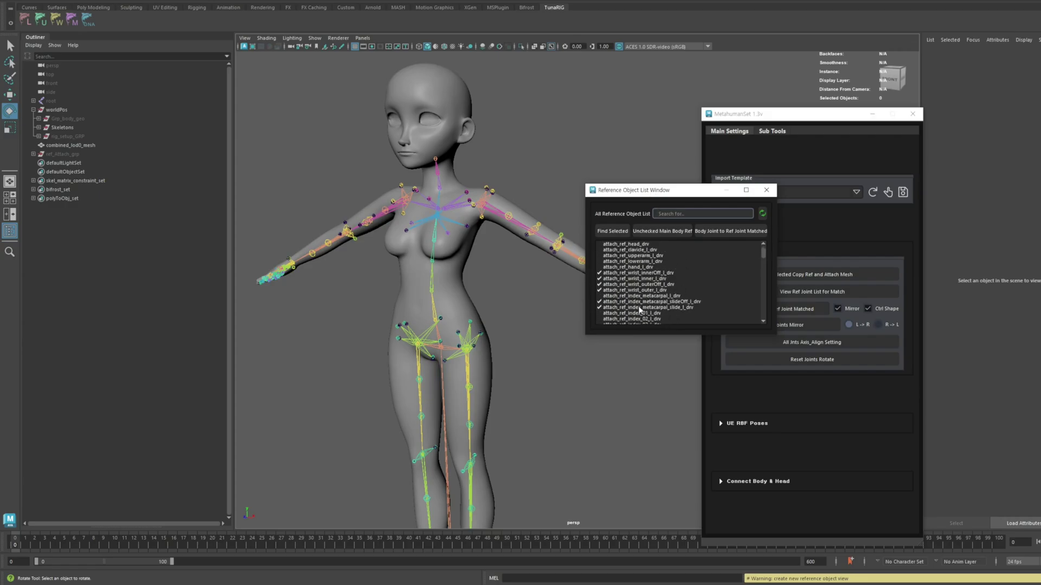
- Review which wrist and finger references are still checked in the reference list, compare with the skeleton, and close the list
scroll(671, 300, down, 1)
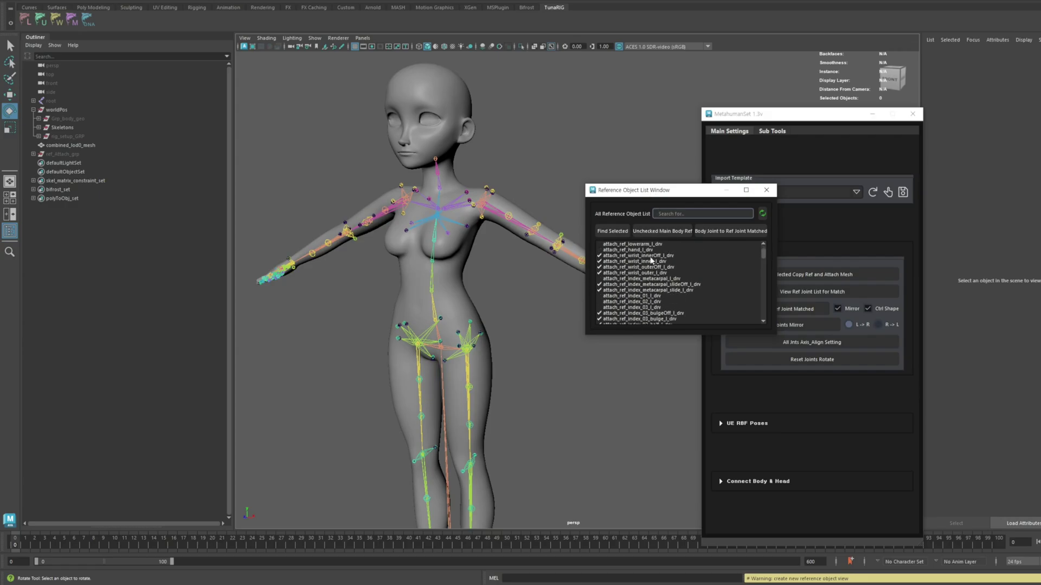
drag(664, 193, 660, 218)
scroll(512, 284, down, 3)
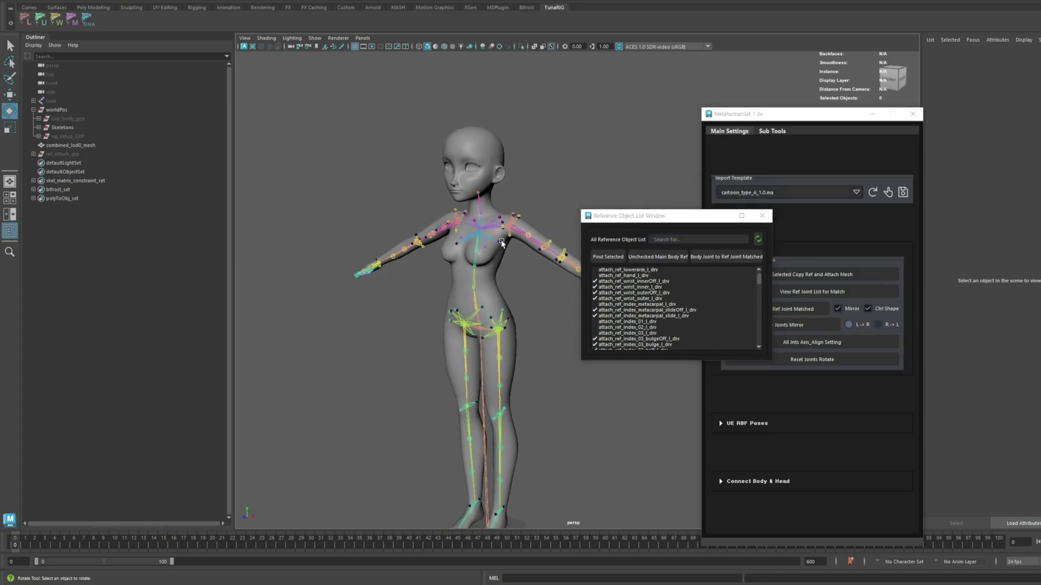
alt+right_drag(501, 242, 515, 269)
alt+drag(516, 269, 564, 279)
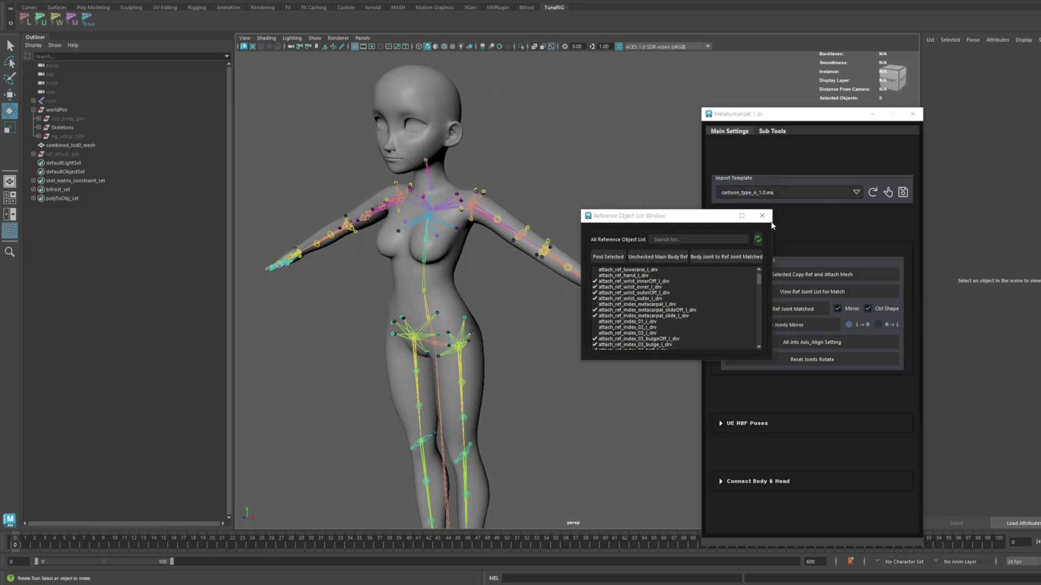
click(762, 215)
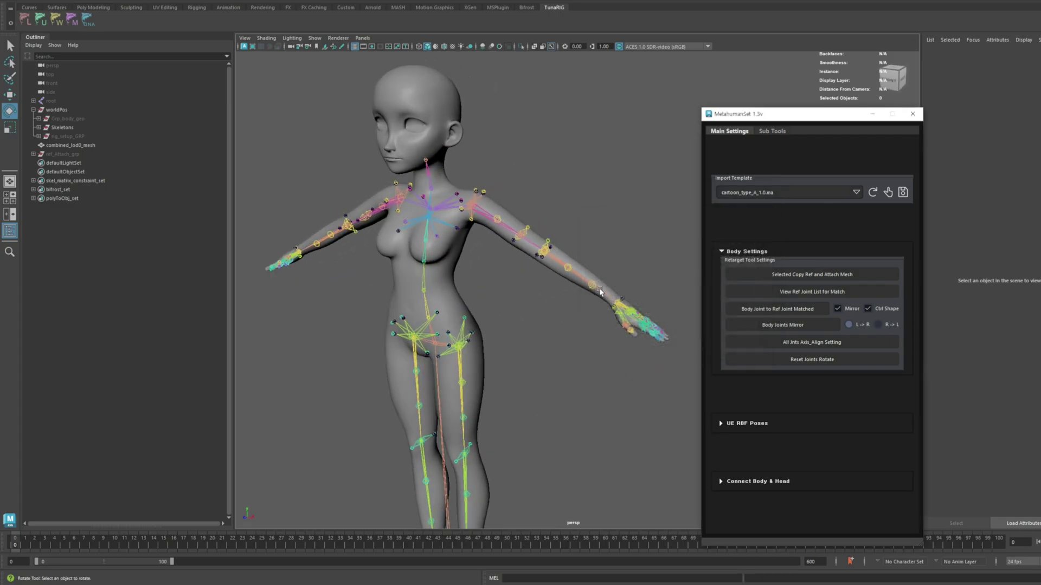
- Apply the axis align setting to all body joints and inspect the skeleton around the torso and left arm
click(792, 345)
click(812, 343)
alt+drag(577, 281, 546, 293)
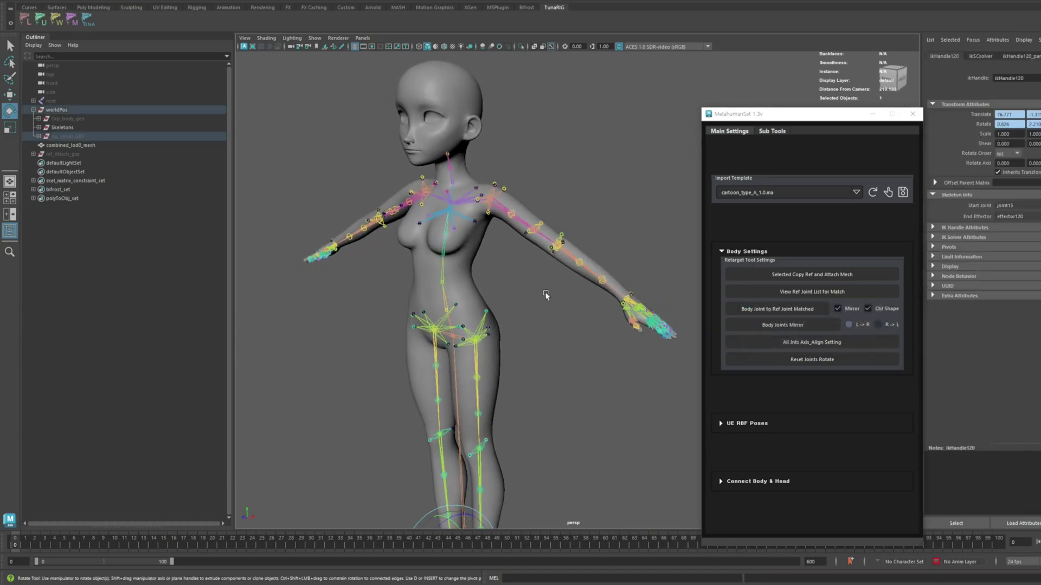
alt+drag(627, 293, 576, 323)
scroll(576, 323, up, 3)
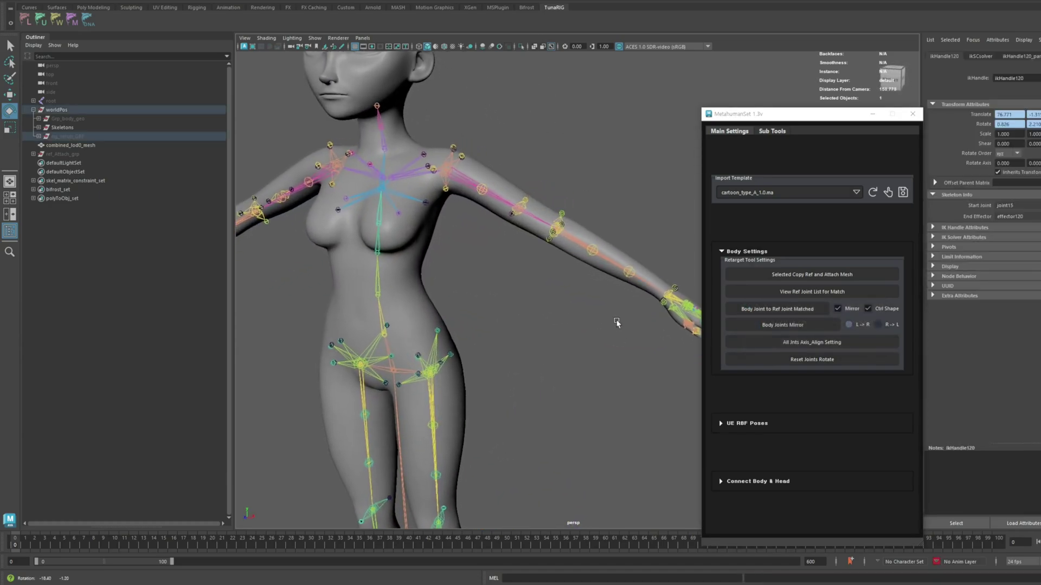
- Reset the rotate values of the body joints and deselect them
click(744, 357)
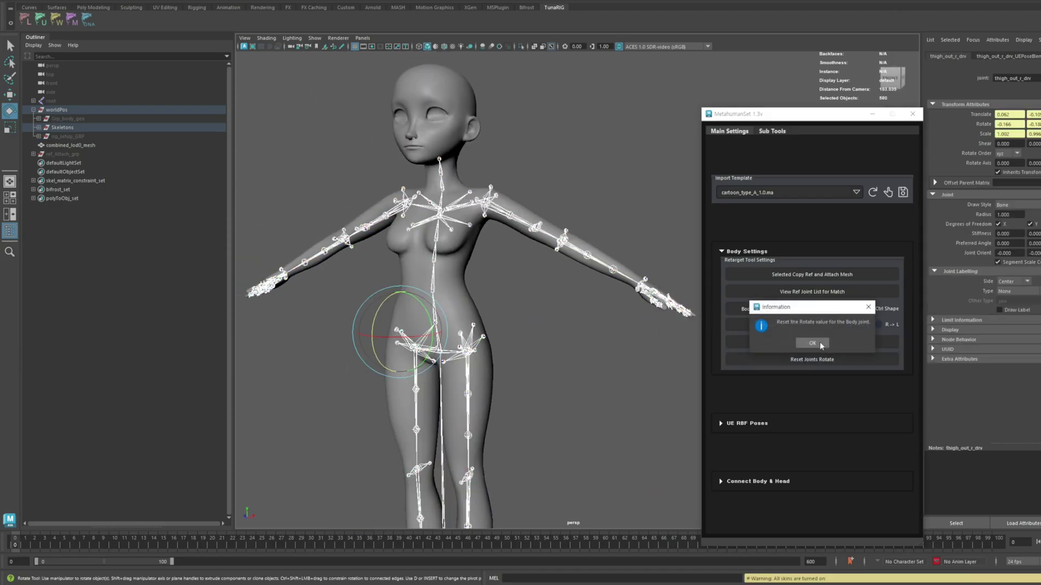
click(586, 348)
mouse_move(559, 294)
alt+mouse_down()
mouse_move(539, 289)
mouse_move(555, 305)
alt+mouse_up()
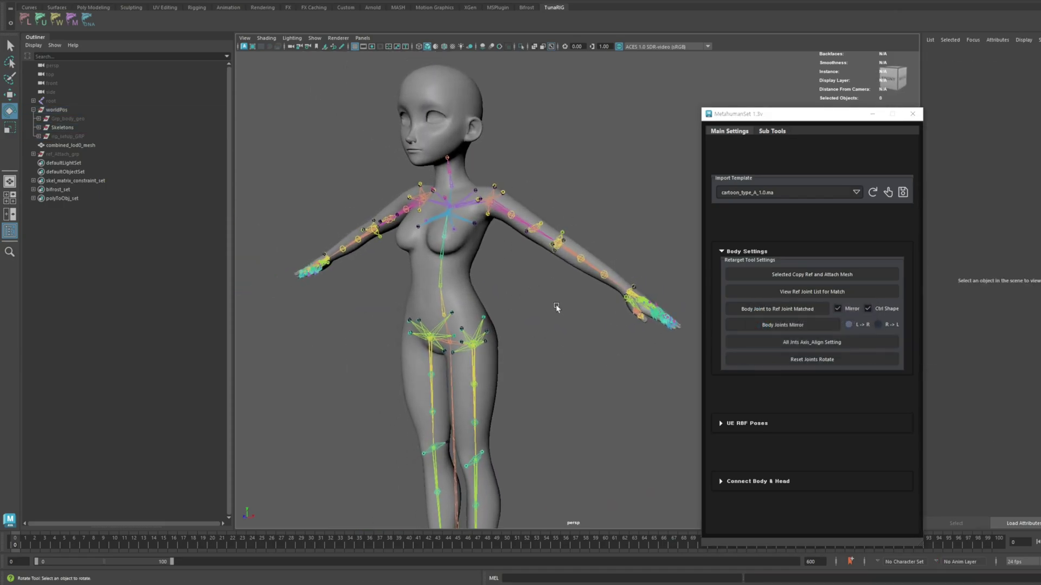
- Update the default pose of all UE RBF solvers from the current pose, and show MetahumanSet's Sub Tools
click(721, 423)
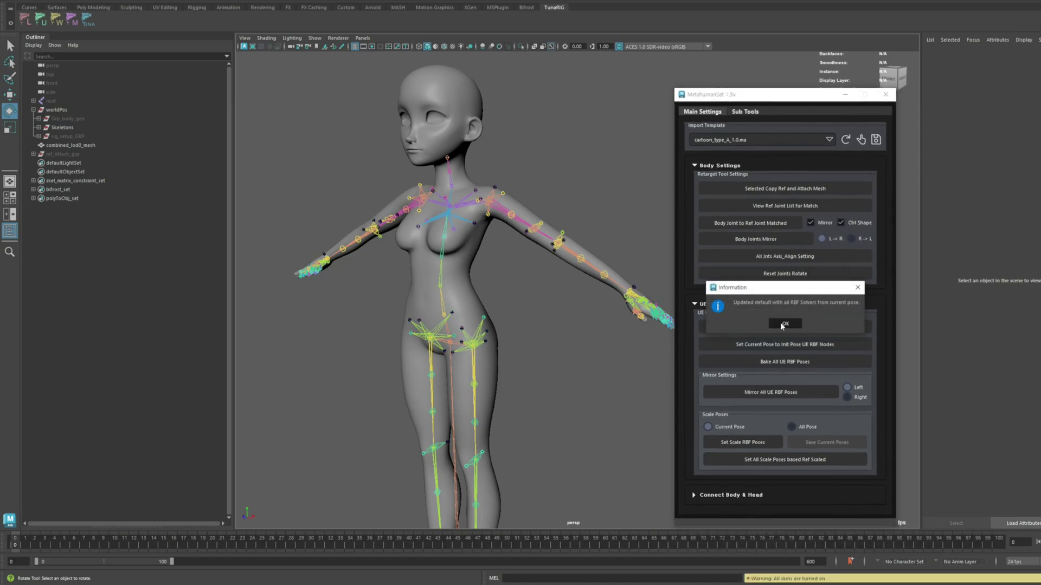
click(746, 112)
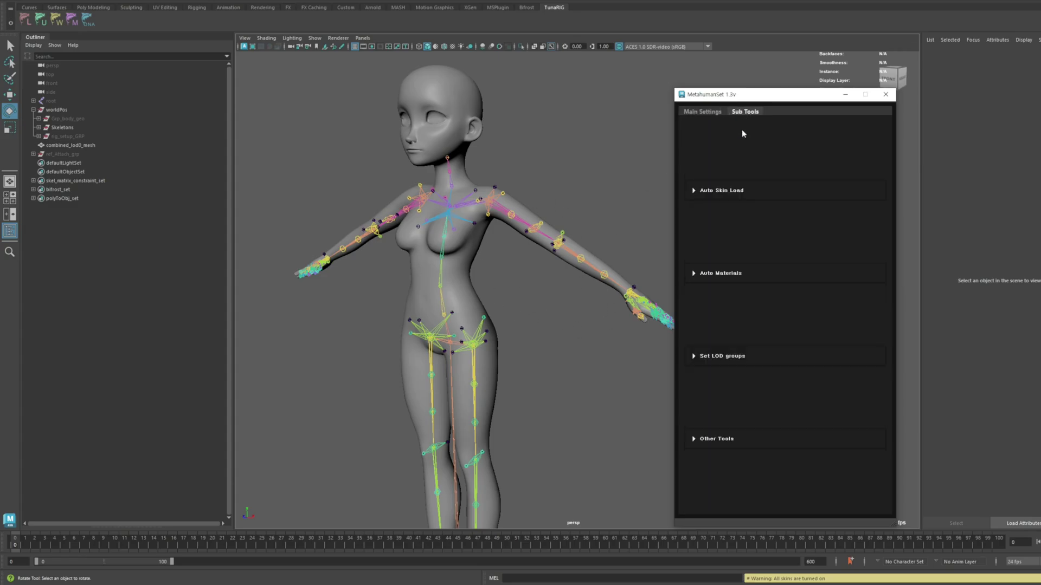
- In Auto Skin Load, uncheck all body_lod and head_lod skin files so only combined_lod0_mesh.xml remains checked
click(711, 191)
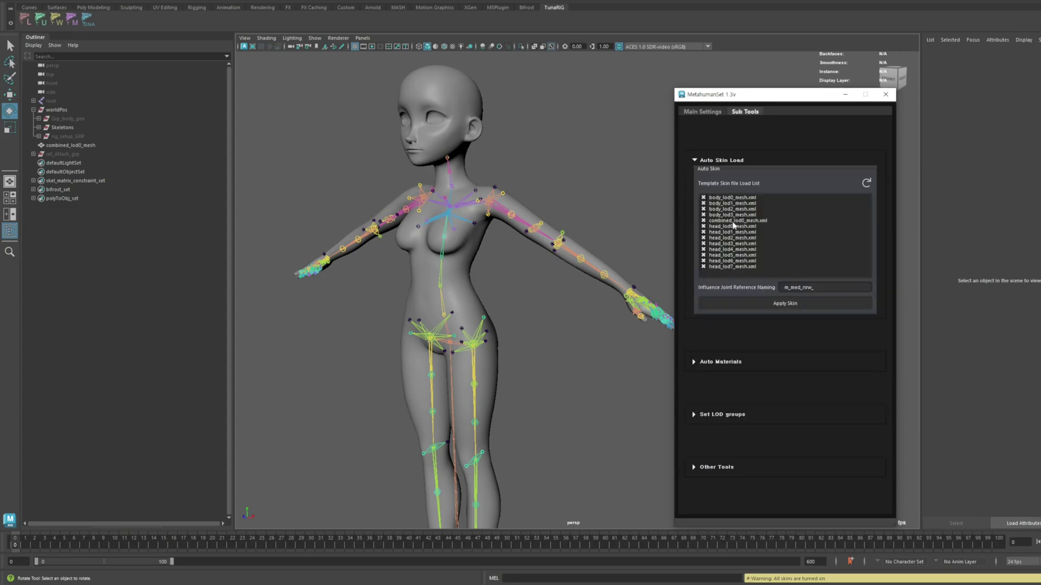
click(732, 199)
shift+click(730, 216)
right_click(726, 215)
click(736, 226)
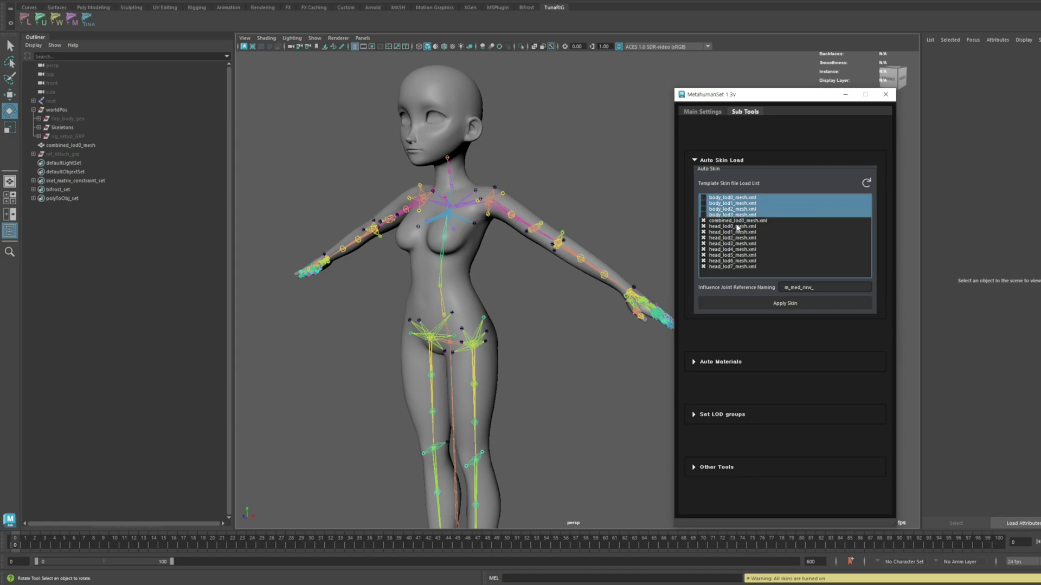
click(732, 225)
shift+click(731, 267)
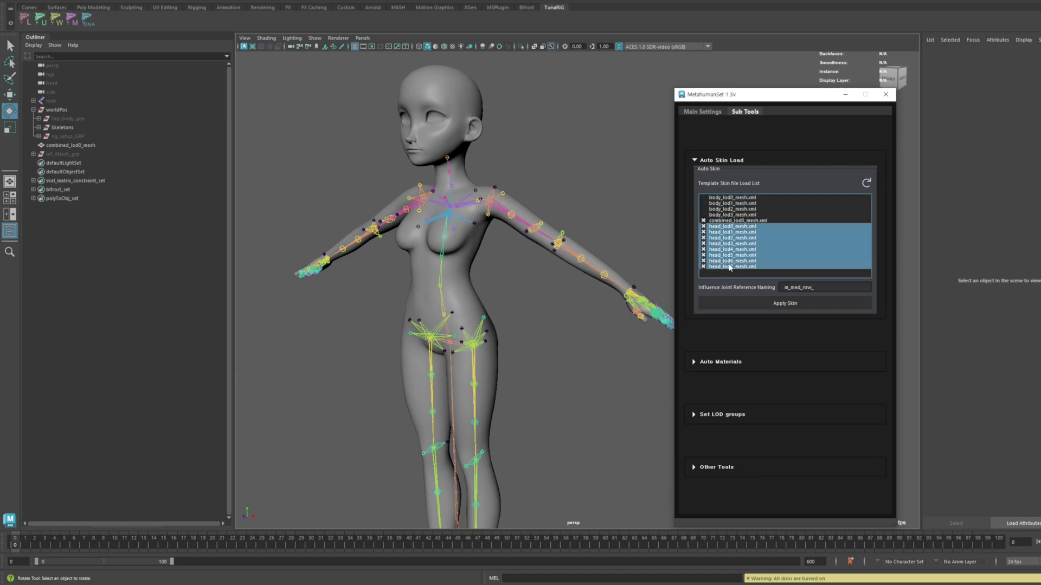
click(732, 221)
- Apply the combined_lod0_mesh.xml template skin to the character's combined_lod0_mesh
click(617, 216)
alt+drag(585, 250, 598, 254)
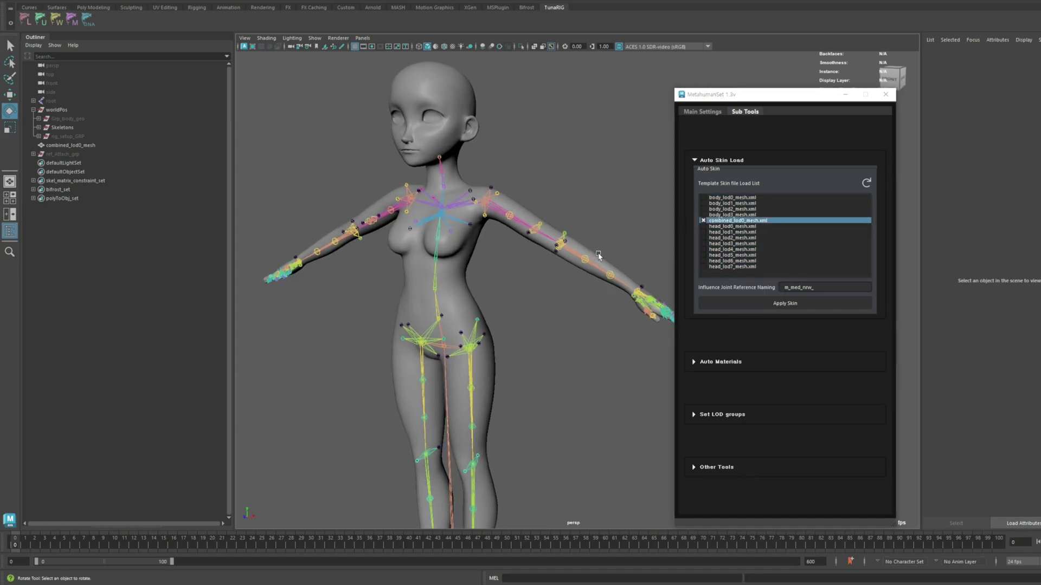
click(70, 145)
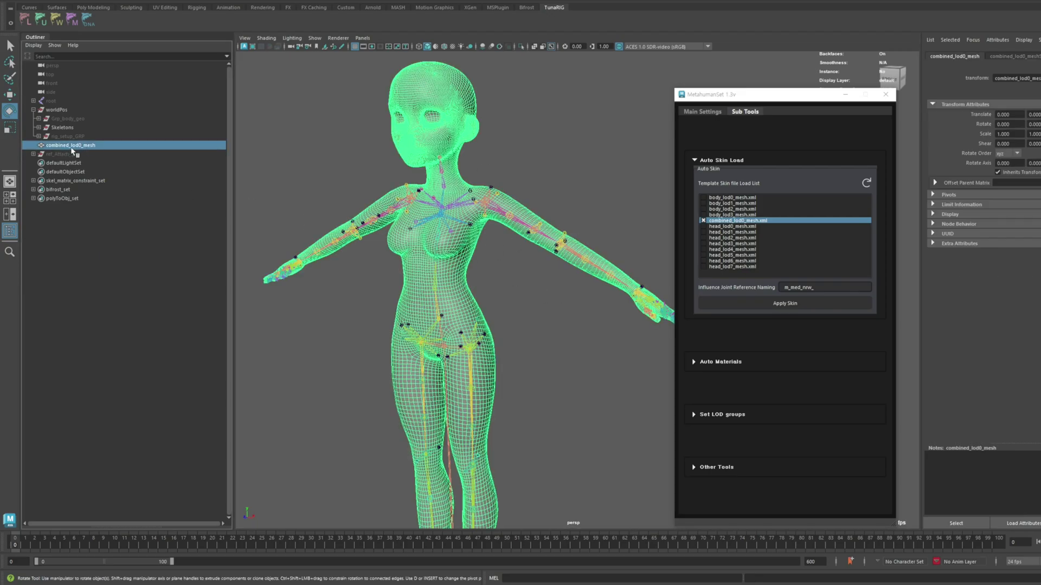
click(366, 172)
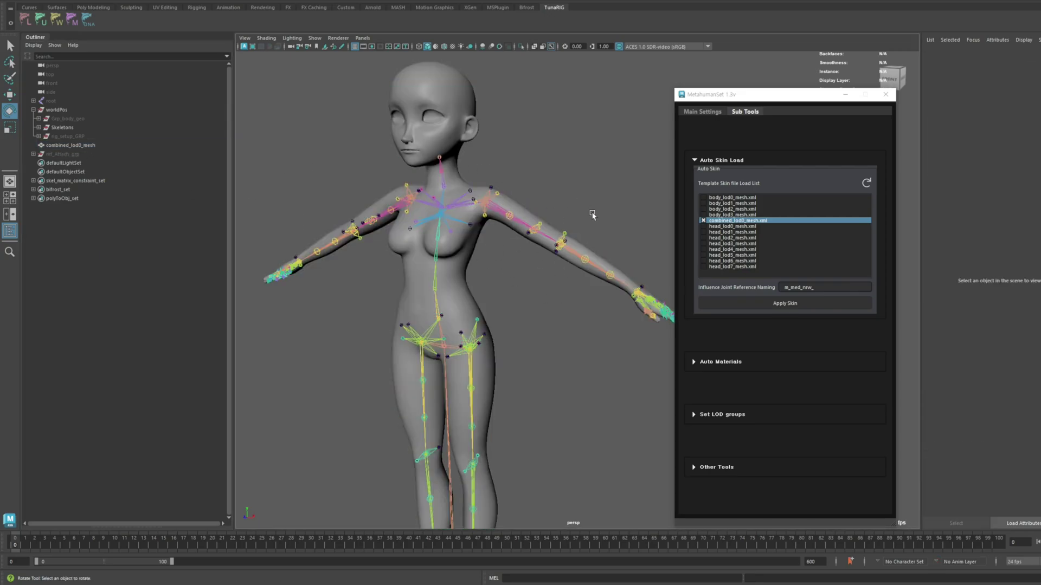
click(776, 305)
- Test the skin at the left elbow by rotating the lower arm joint, and undo the rotation
click(616, 297)
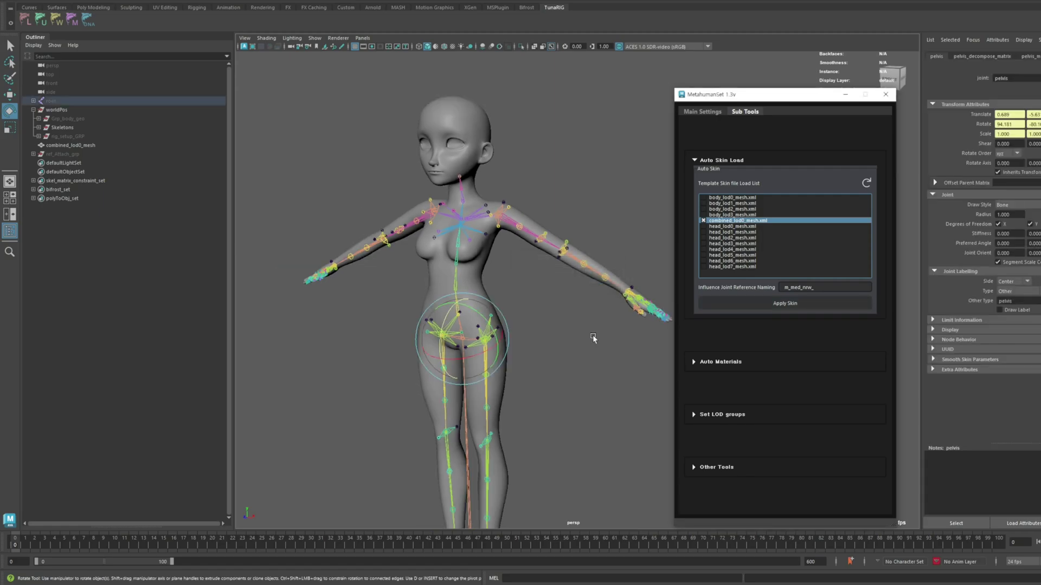
scroll(601, 332, up, 1)
click(554, 290)
alt+drag(564, 224, 501, 215)
scroll(567, 253, up, 2)
click(583, 255)
click(577, 172)
key(ctrl+z)
key(ctrl+z)
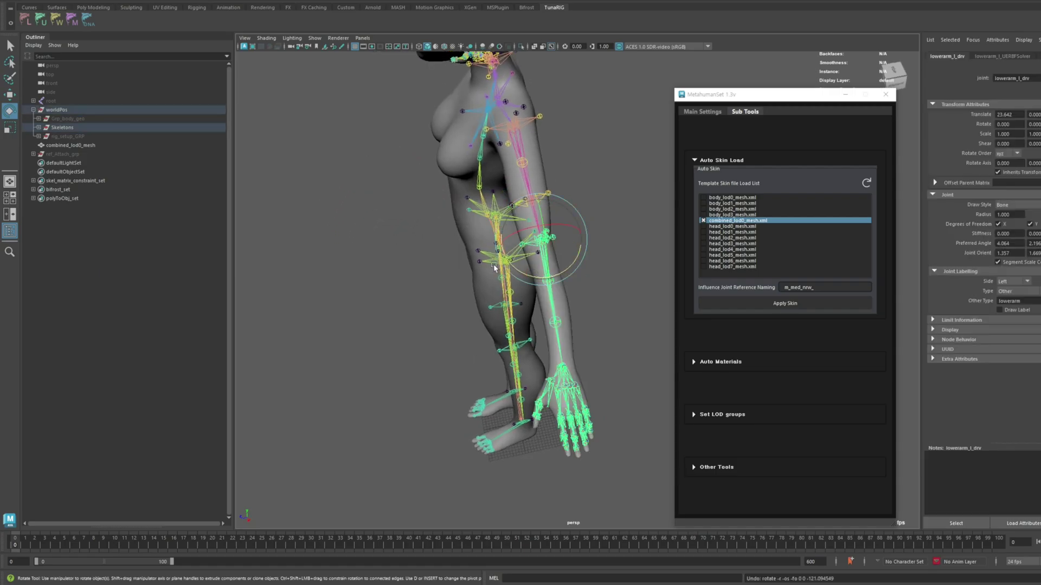
- Test the skin at the left wrist by rotating the hand joint, and undo the rotation
alt+drag(524, 272, 623, 275)
click(637, 320)
alt+middle_drag(575, 320, 497, 323)
alt+drag(497, 323, 563, 345)
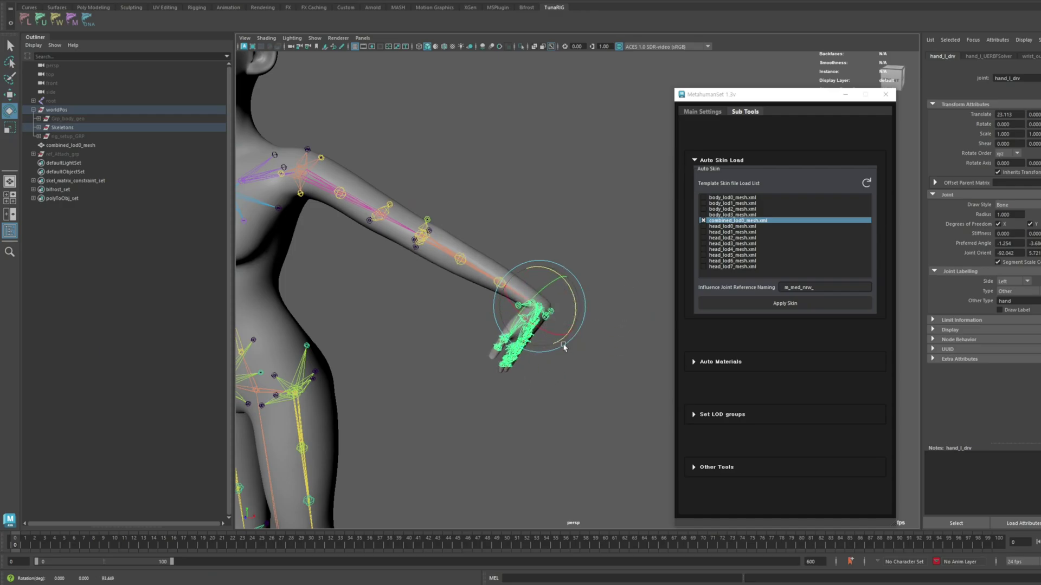
key(ctrl+z)
- Test the skin around the left shoulder by rotating its joints, and undo the rotations
click(423, 272)
scroll(423, 272, down, 2)
alt+middle_drag(422, 273, 513, 297)
alt+drag(512, 297, 548, 299)
click(473, 239)
drag(490, 228, 488, 214)
key(ctrl+z)
key(ctrl+z)
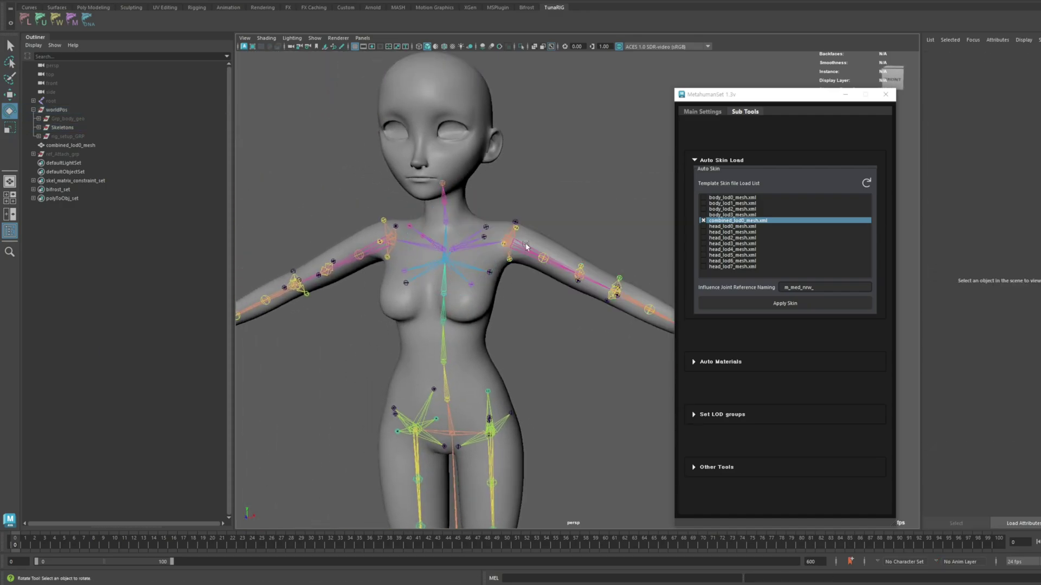
alt+drag(509, 271, 499, 260)
click(511, 242)
drag(542, 239, 503, 233)
key(ctrl+z)
key(ctrl+z)
- Test the leg skin by raising the left thigh and bending the knee, and undo the rotations
click(504, 283)
alt+drag(535, 285, 490, 293)
click(532, 335)
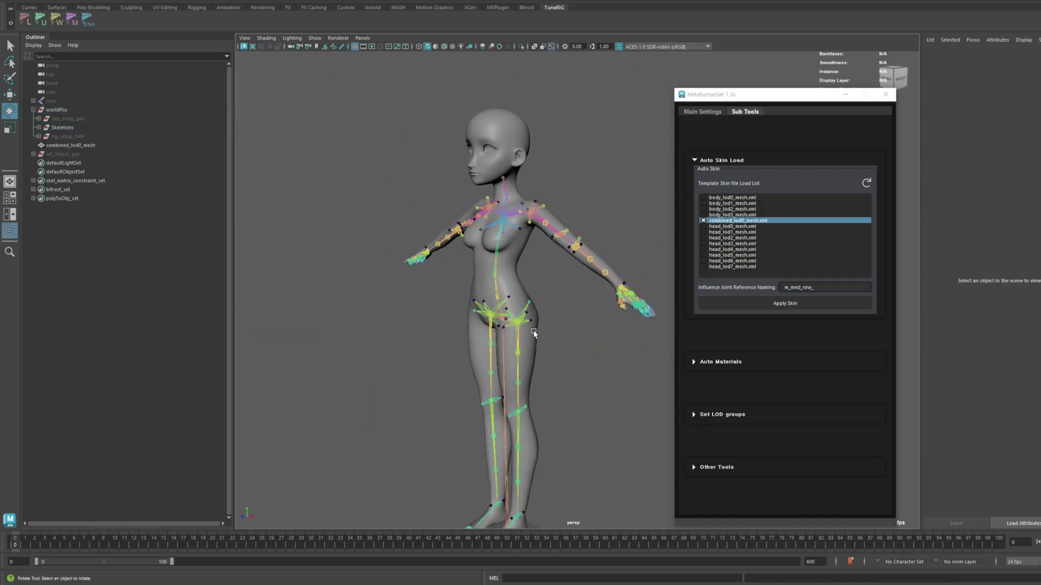
alt+drag(531, 334, 487, 326)
click(500, 326)
drag(474, 300, 528, 305)
click(375, 321)
click(336, 364)
drag(376, 288, 511, 360)
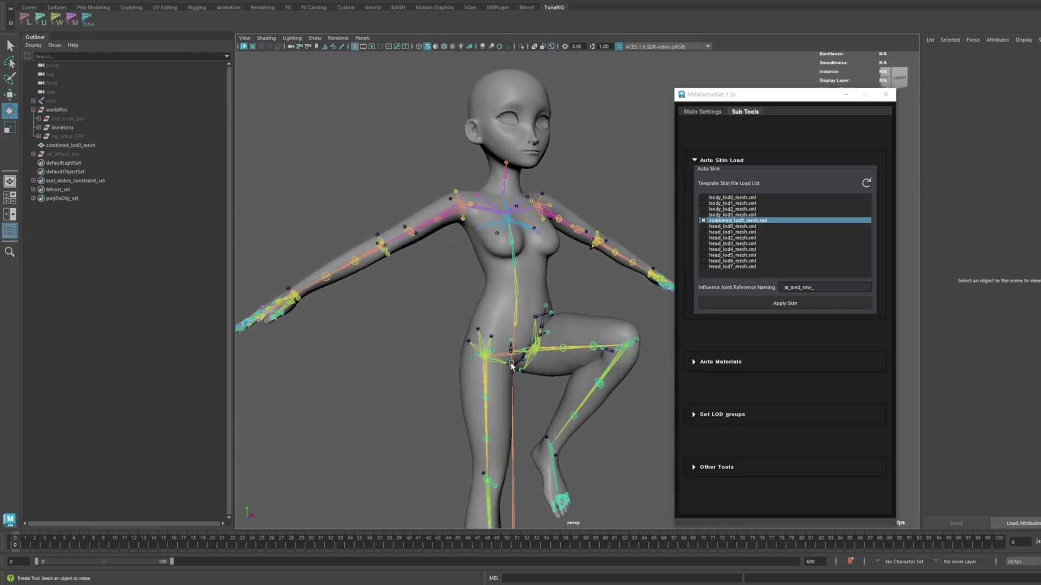
key(ctrl+z)
key(ctrl+z)
key(ctrl+z)
key(ctrl+z)
key(ctrl+z)
scroll(557, 304, down, 2)
alt+drag(557, 304, 599, 325)
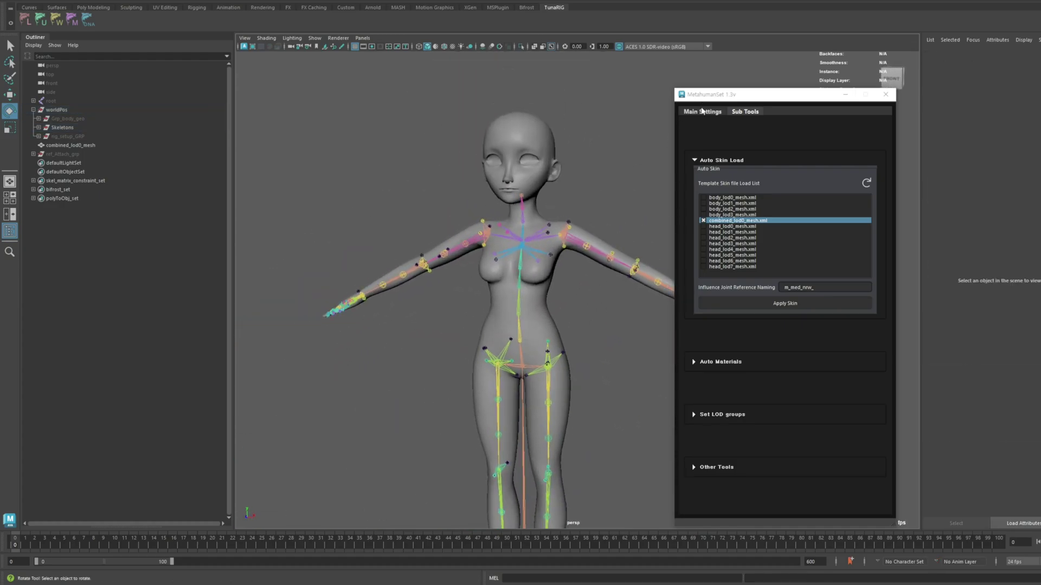
- Show MetahumanSet's Main Settings, and unhide upVector_list inside the Skeletons group
click(702, 111)
drag(721, 95, 732, 92)
click(38, 127)
click(71, 145)
key(shift+h)
click(418, 200)
alt+drag(617, 295, 561, 212)
alt+drag(533, 249, 489, 394)
alt+drag(454, 425, 427, 414)
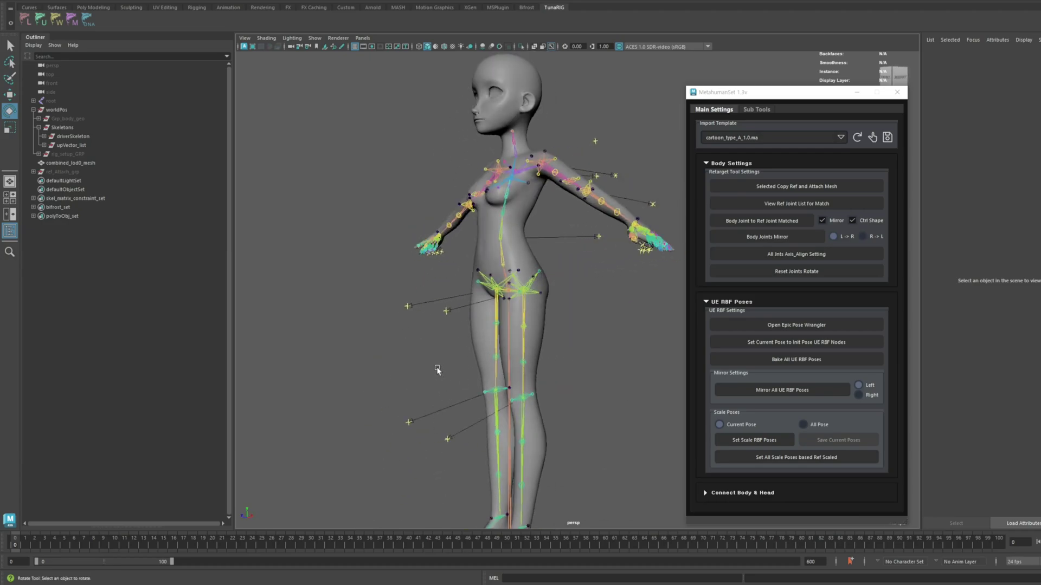
alt+drag(564, 274, 585, 272)
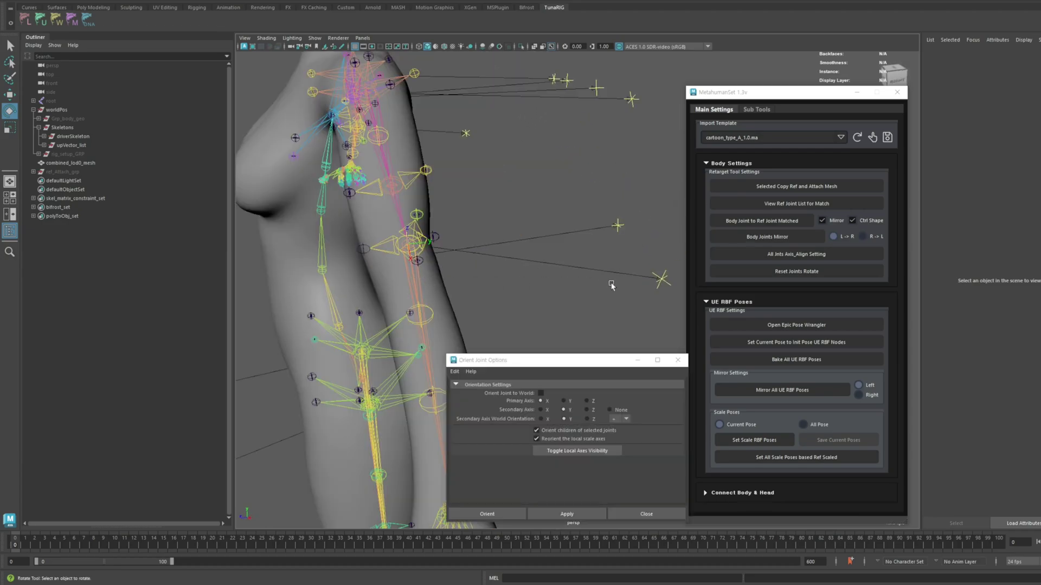
- Isolate the left elbow's up vector locator together with the lower arm joints in the viewport
alt+drag(611, 285, 606, 267)
click(622, 274)
alt+drag(537, 296, 541, 294)
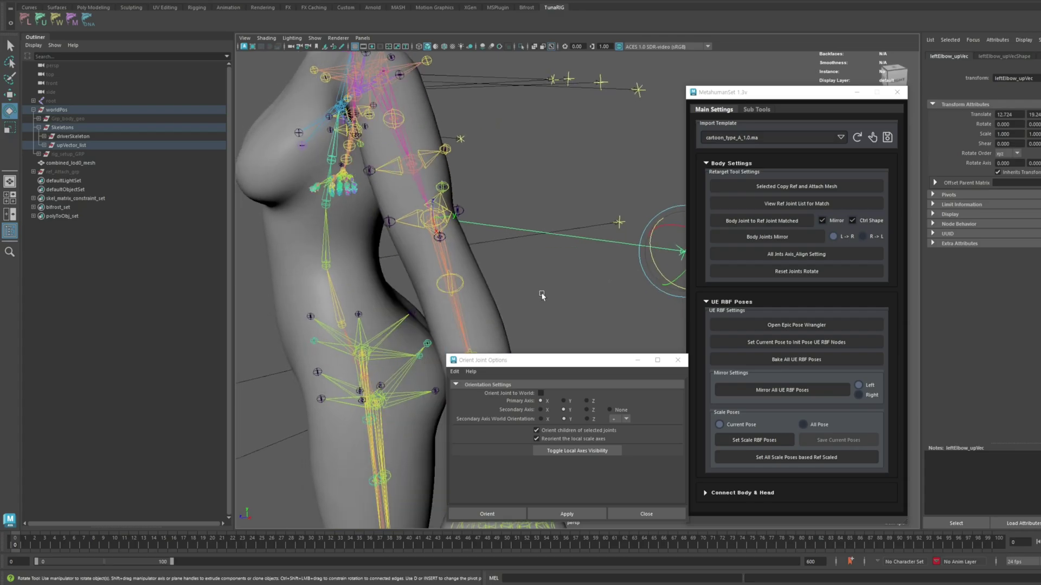
shift+click(442, 255)
alt+middle_drag(544, 255, 522, 254)
- Move the left elbow's up vector locator well above the elbow and realign all joint axes
key(w)
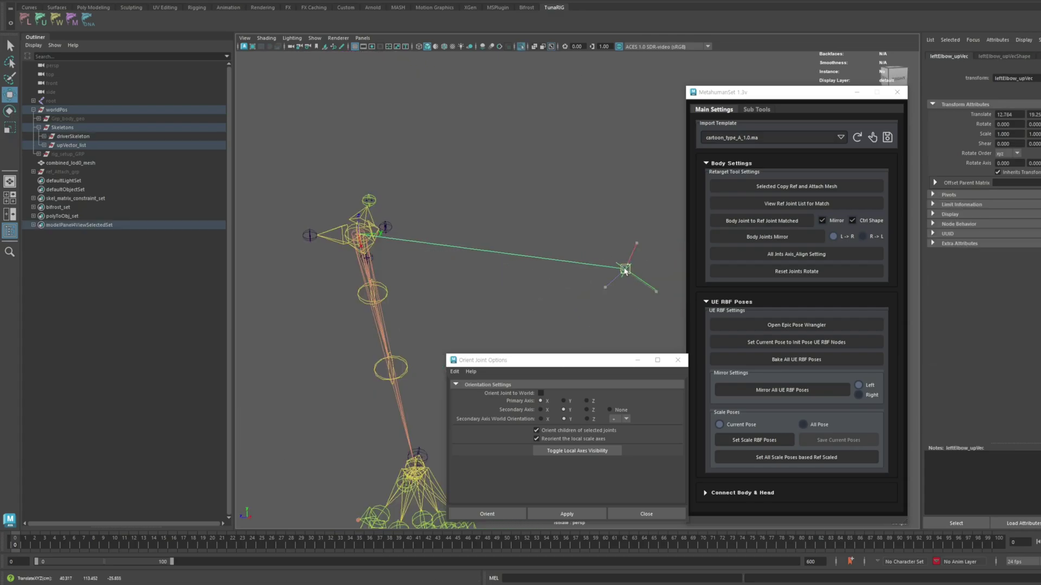
drag(625, 270, 583, 94)
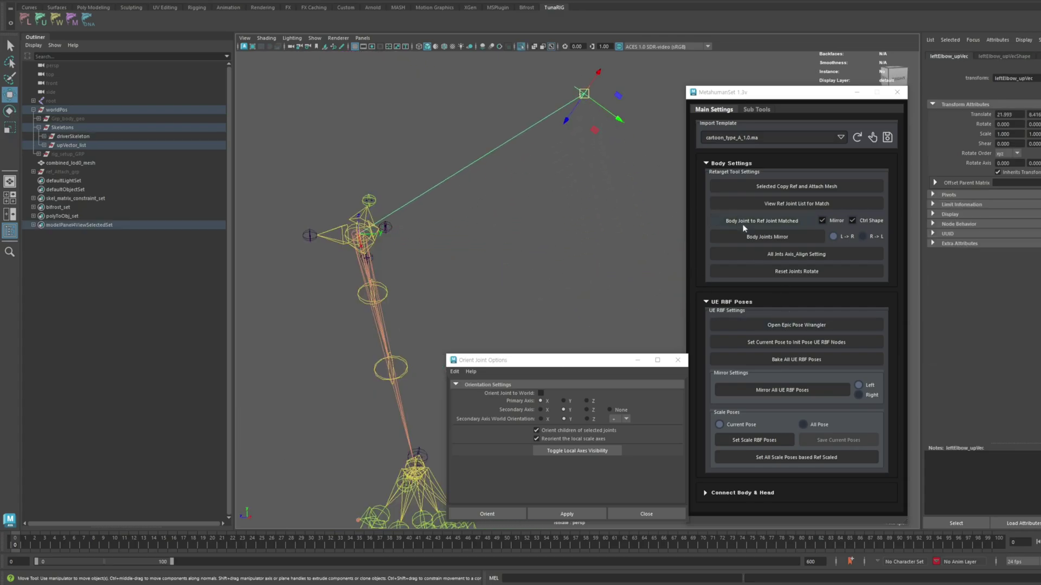
click(740, 253)
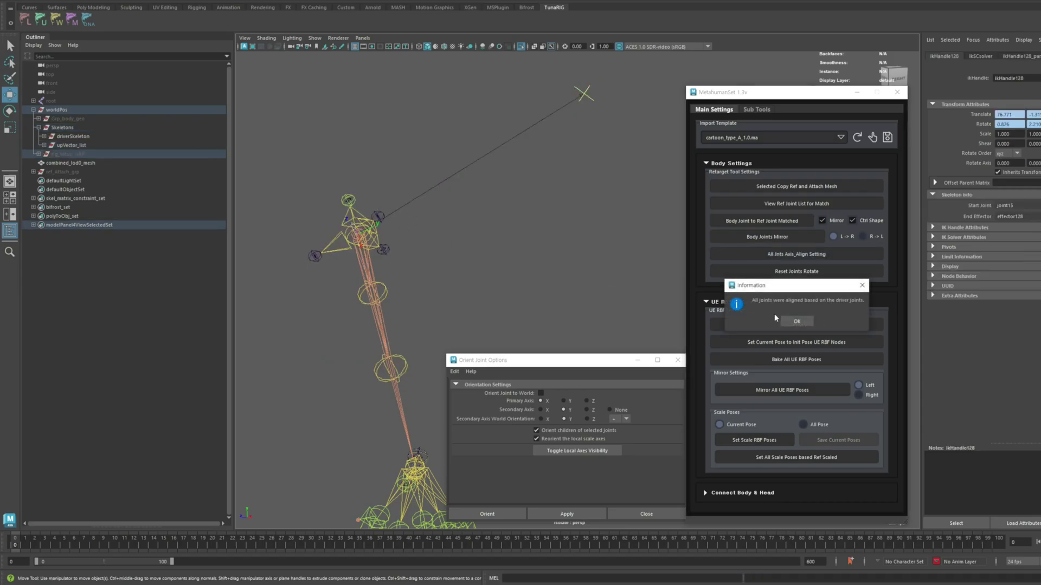
click(796, 321)
- Move the left elbow's up vector locator below elbow height and realign all joint axes
click(584, 95)
drag(585, 95, 595, 360)
click(790, 258)
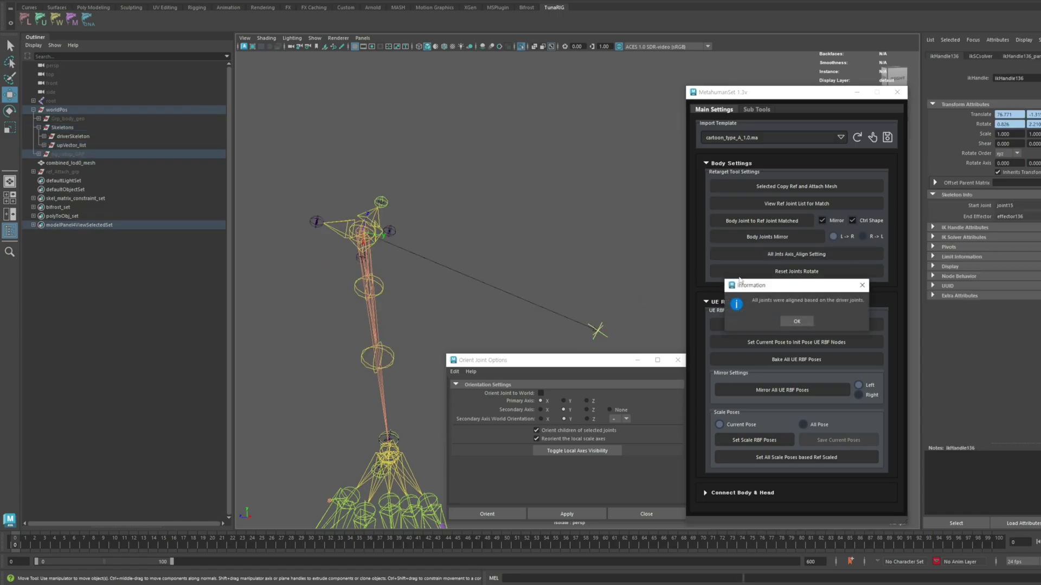
click(796, 321)
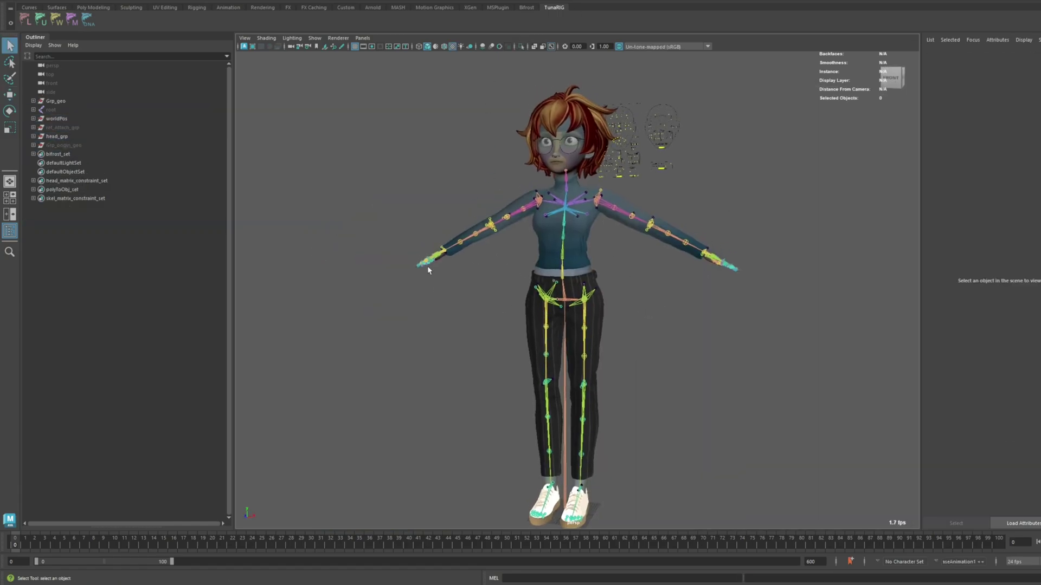
- Examine the outliner groups of the finished clothed character rig and the import templates available in MetahumanSet
click(51, 109)
click(58, 128)
click(61, 146)
click(285, 142)
drag(511, 143, 691, 102)
alt+middle_drag(583, 266, 474, 242)
click(671, 202)
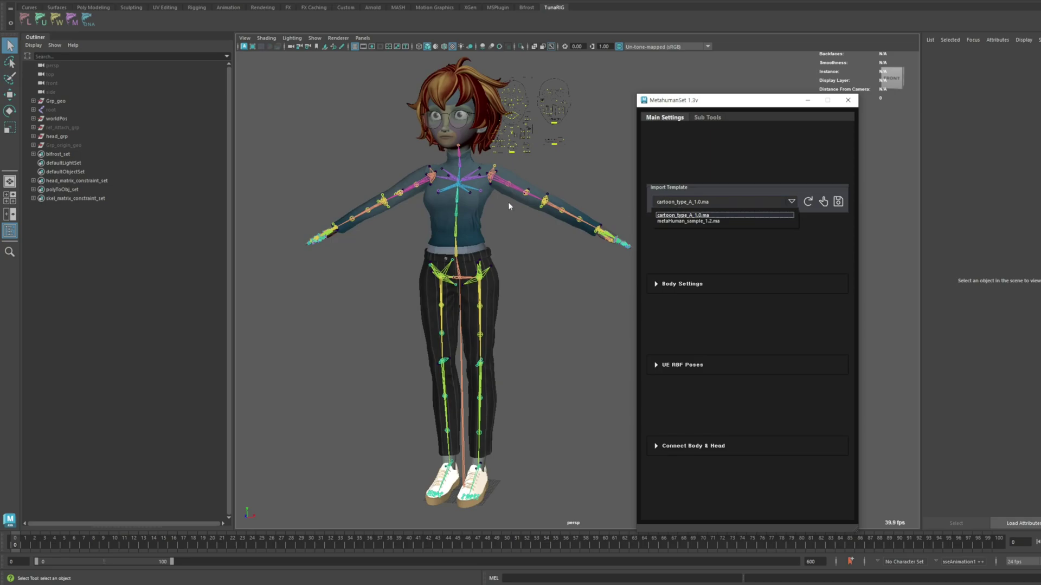
click(691, 215)
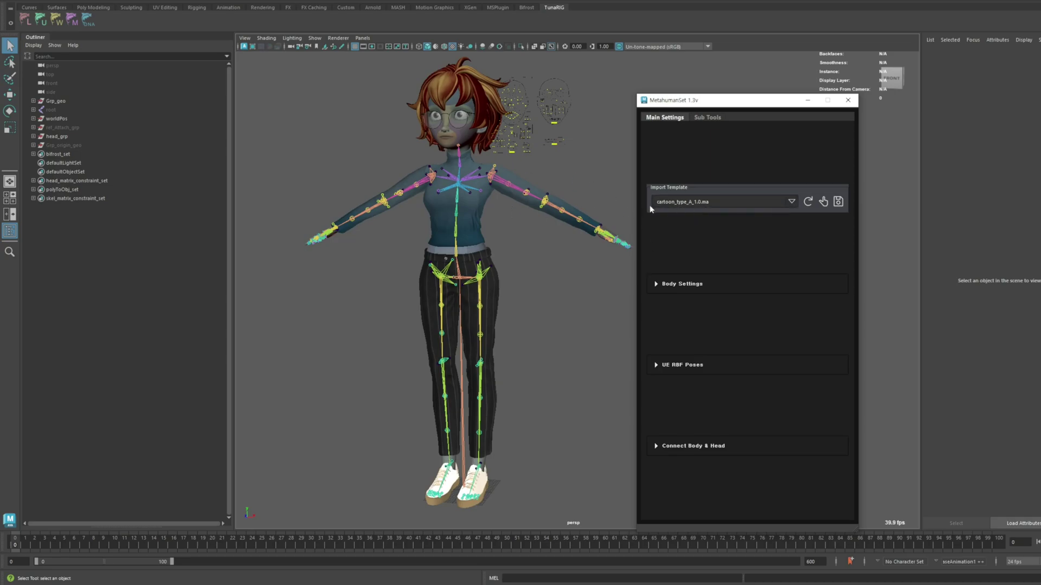
click(693, 201)
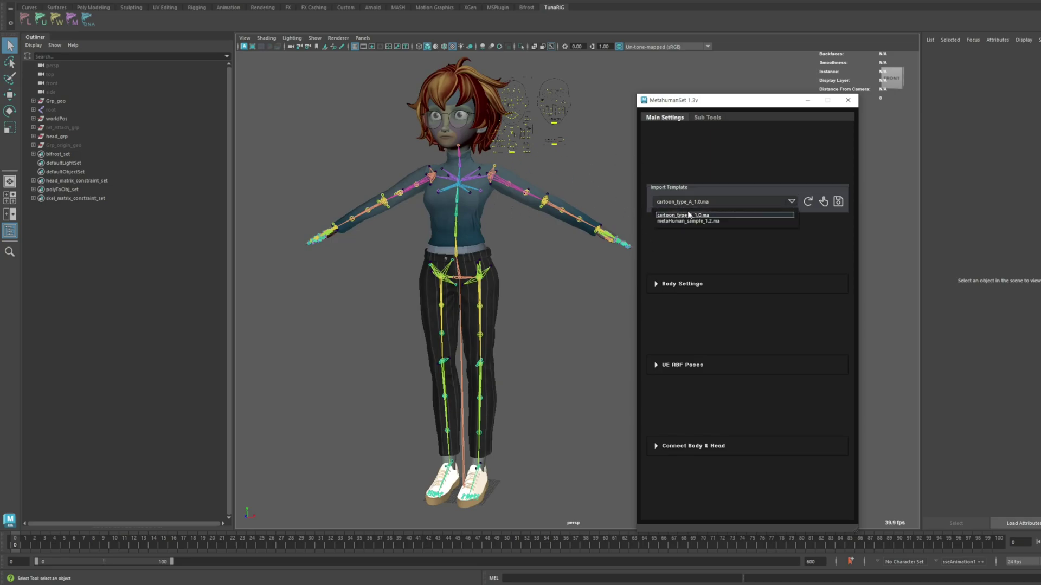
click(692, 204)
alt+drag(490, 179, 459, 181)
alt+middle_drag(478, 232, 488, 232)
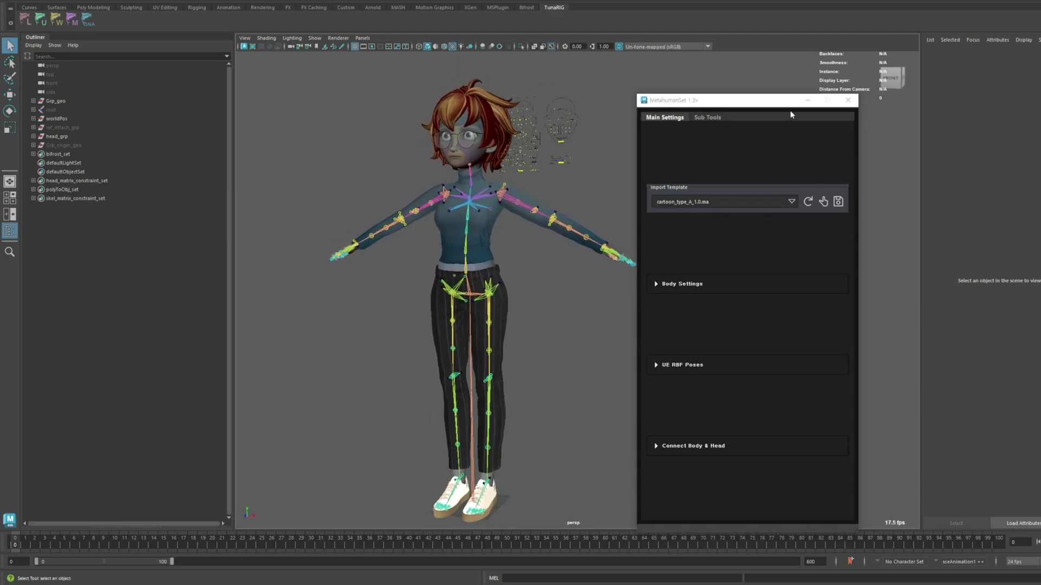
- Save the current rig set as a template named tutoCAHr_template in the metahumanSet_template folder, accepting the conversion of the scene
drag(781, 102, 756, 93)
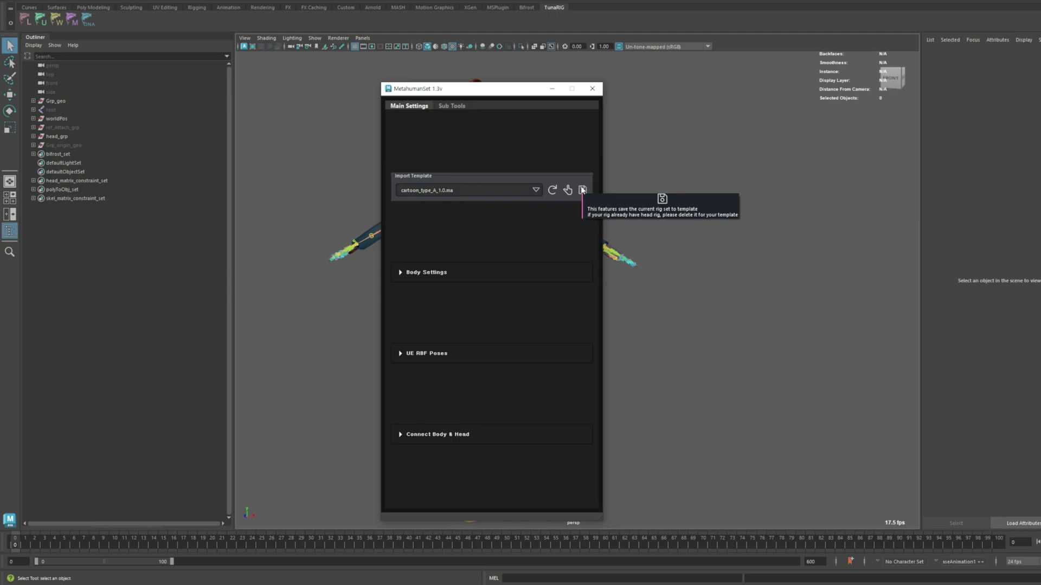
drag(510, 92, 676, 91)
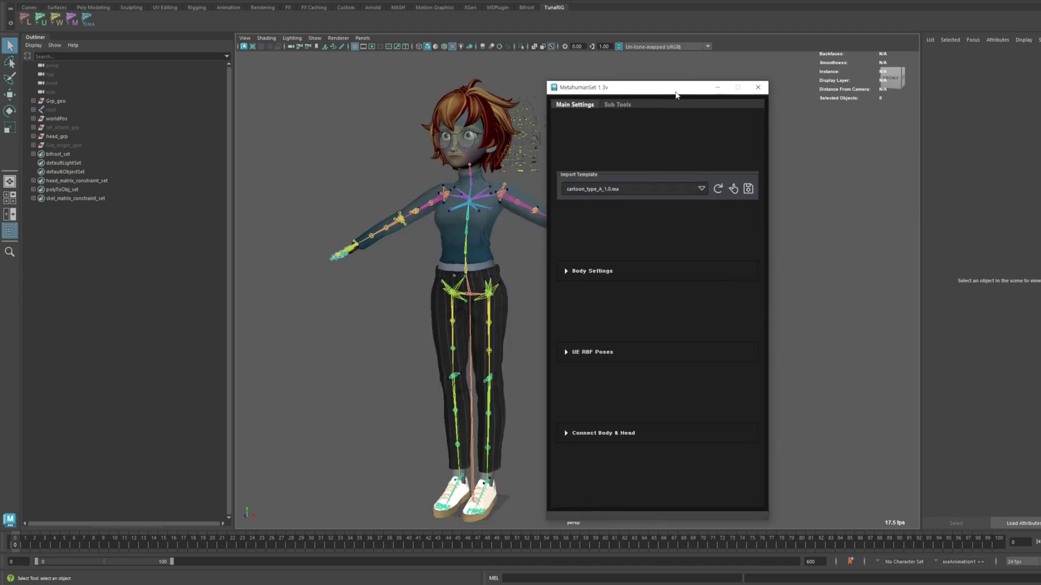
click(748, 191)
drag(651, 279, 458, 194)
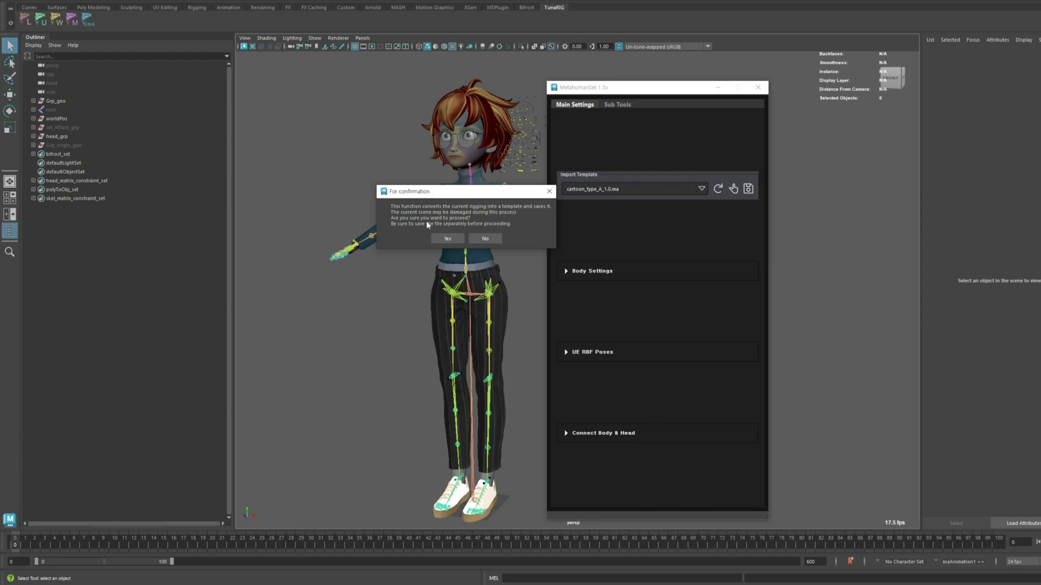
click(447, 239)
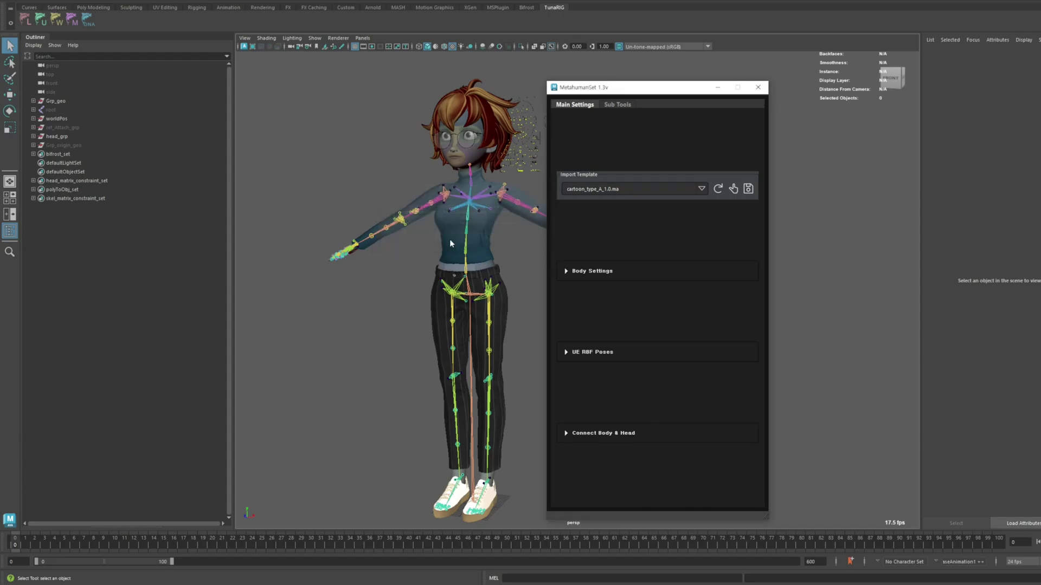
text(tutoC)
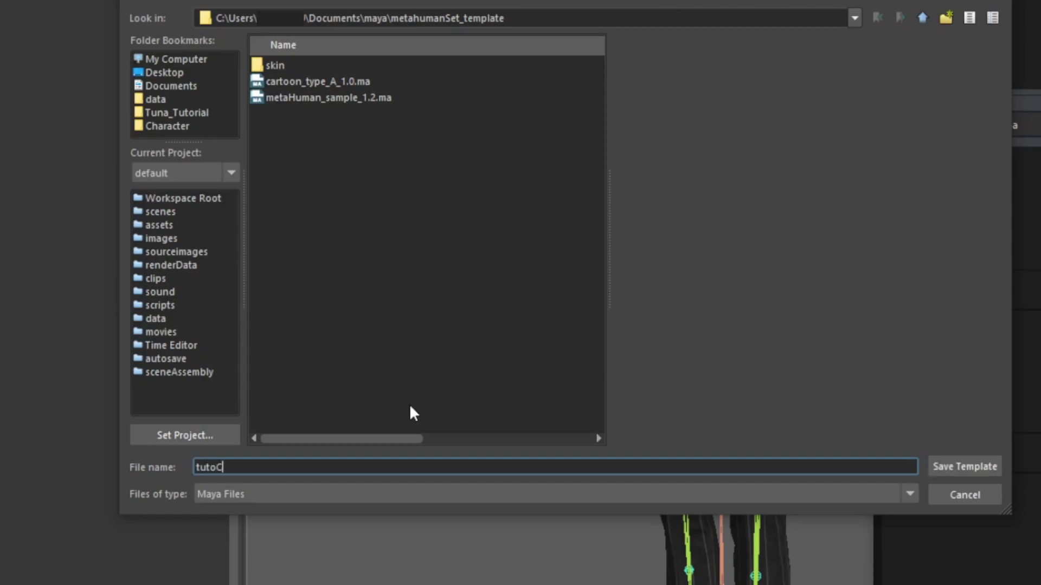
text(AH)
text(r_template)
click(964, 466)
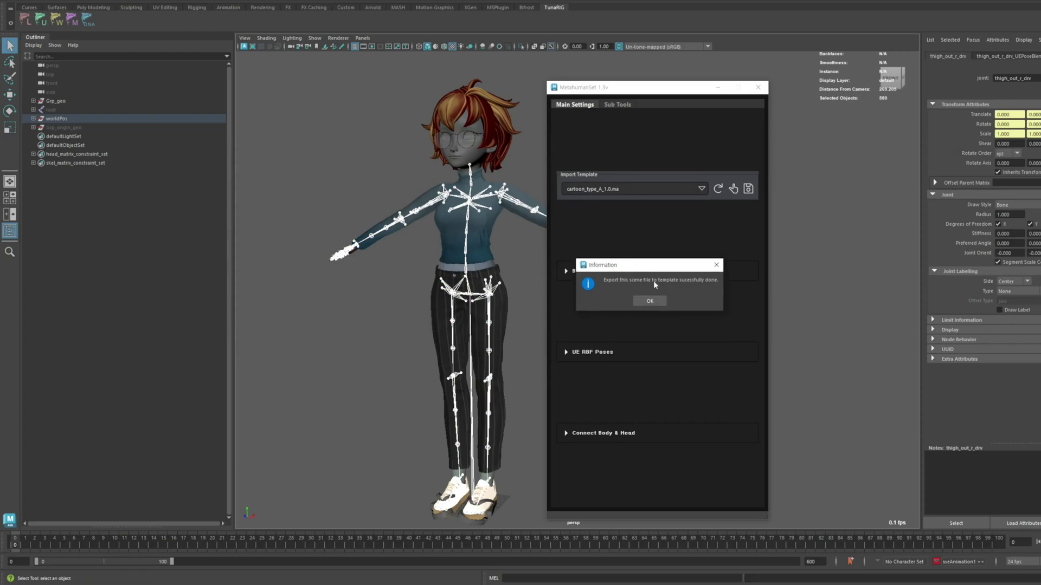
click(659, 302)
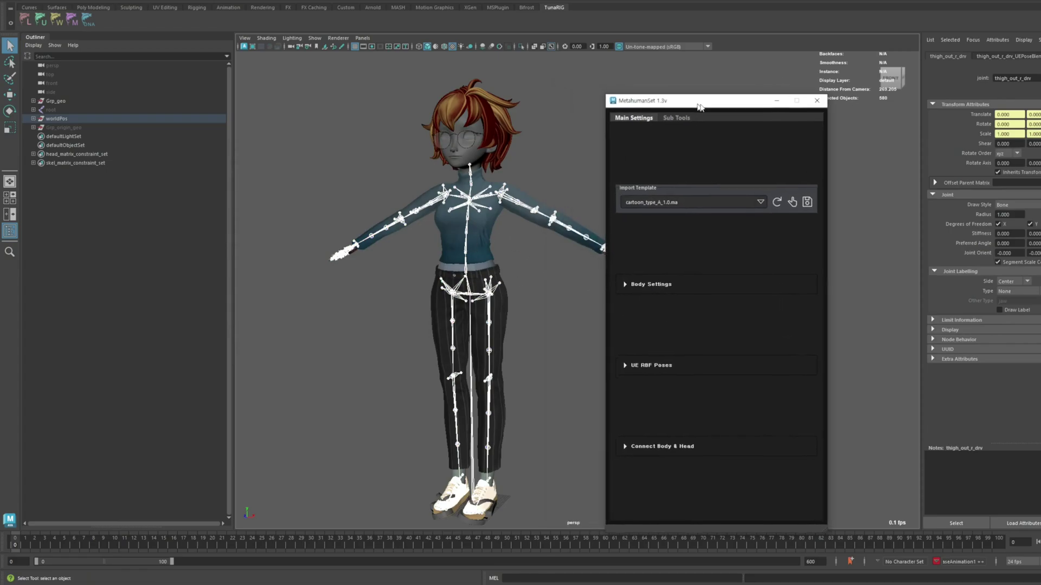
- Delete the Grp_geo group containing the character's body, clothes and hair geometry
drag(639, 89, 703, 103)
click(408, 150)
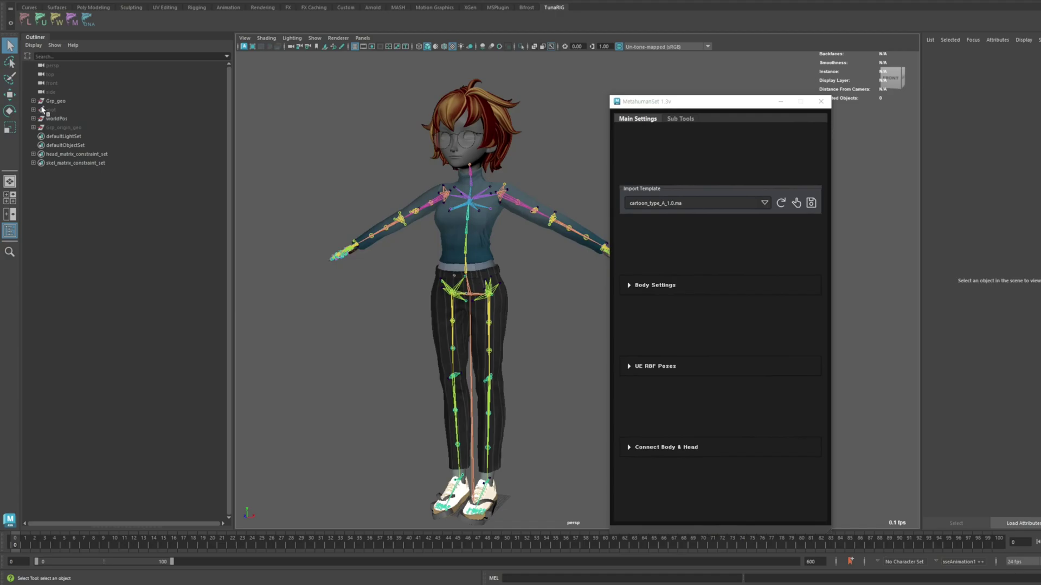
click(33, 101)
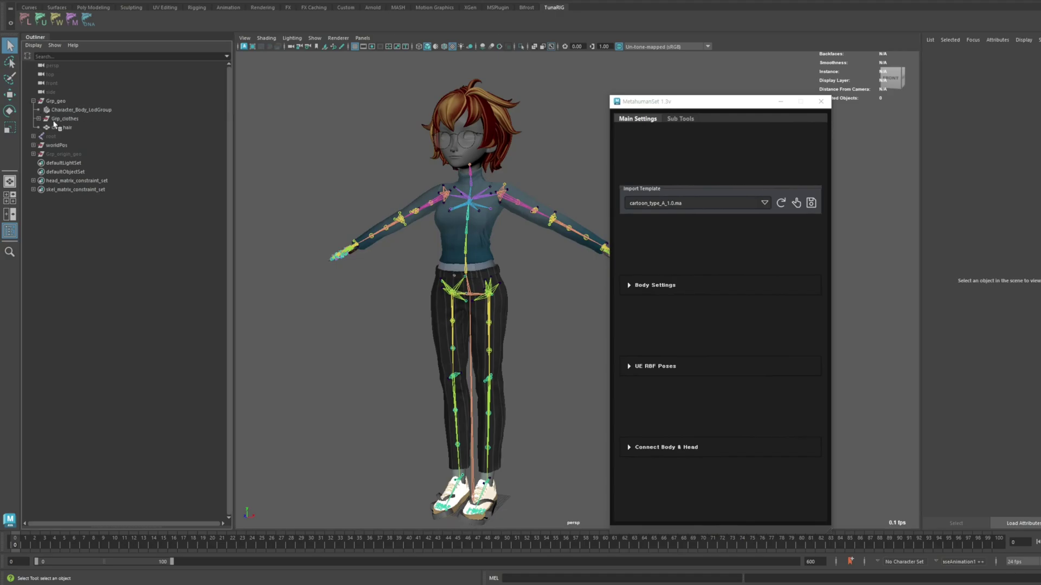
click(56, 102)
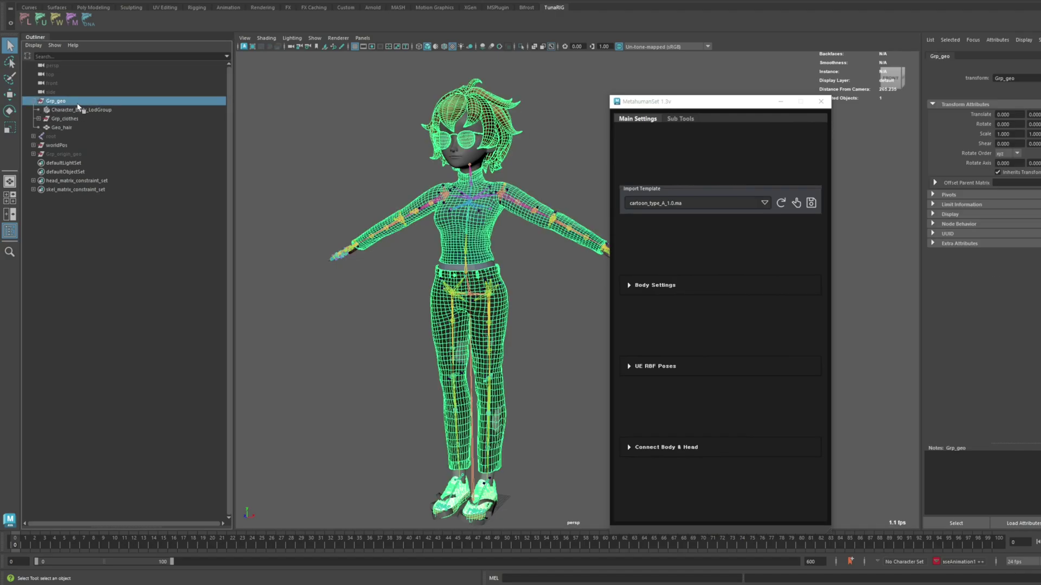
key(Delete)
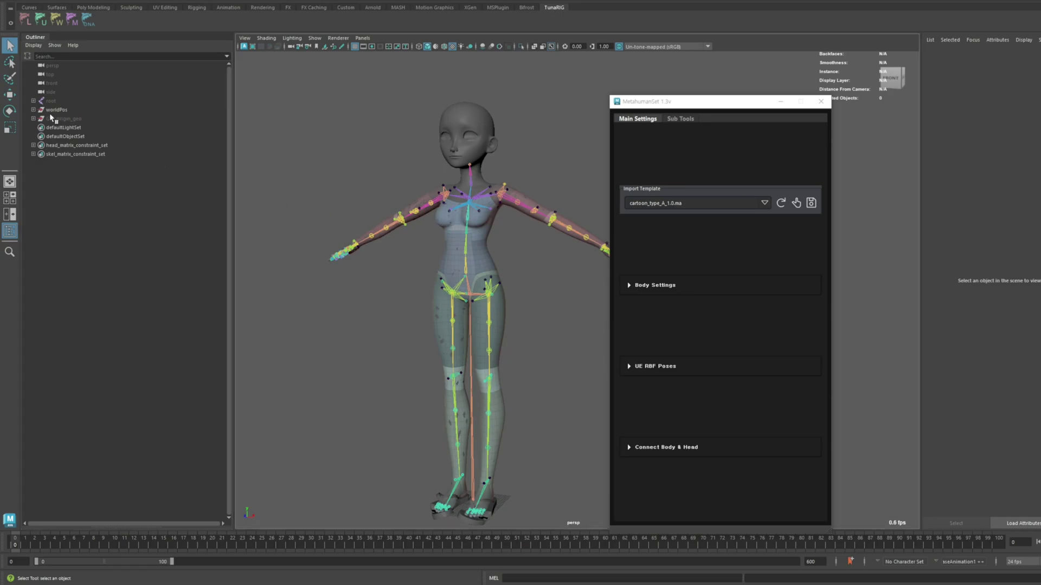
- Inspect the meshes in the hidden Grp_origin_geo group, unhide the group and delete it
click(33, 118)
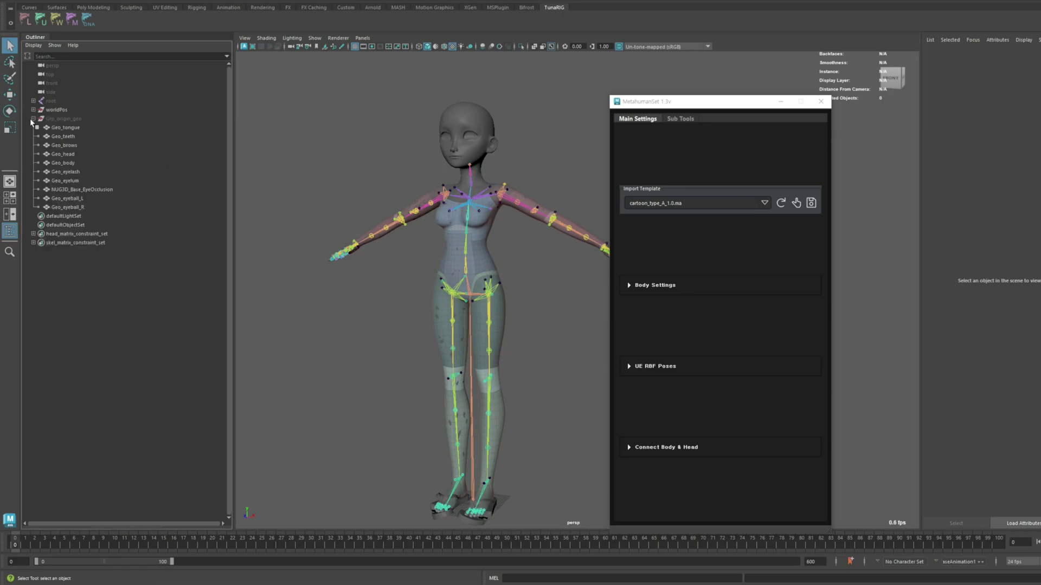
click(33, 118)
click(63, 119)
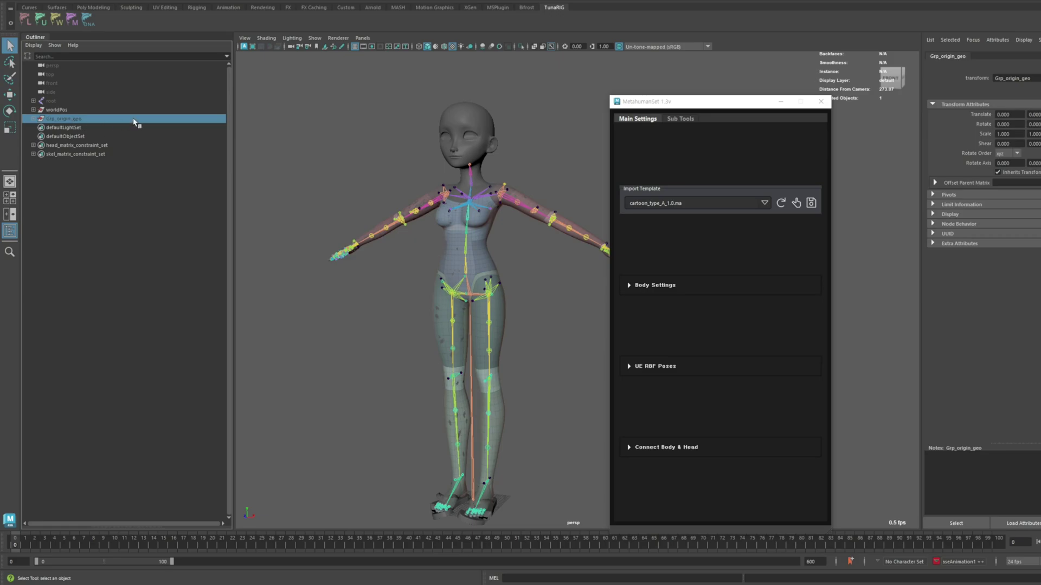
key(h)
scroll(465, 199, up, 1)
scroll(437, 201, down, 1)
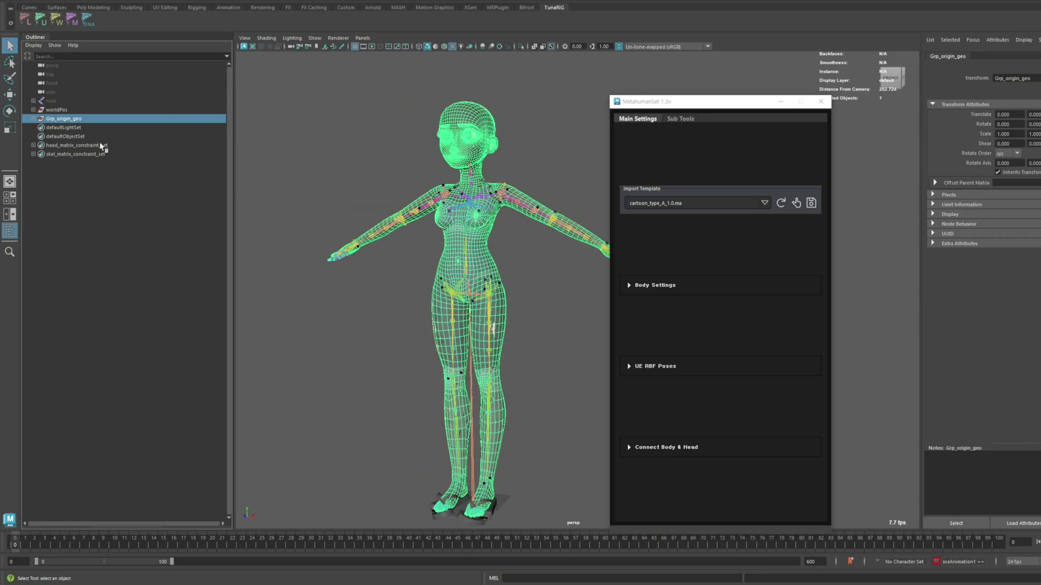
key(Delete)
- Delete the m_med_nrw_flipflops_lod0_mesh from the m_med_nrw_lod0 group under Grp_body_geo
click(33, 109)
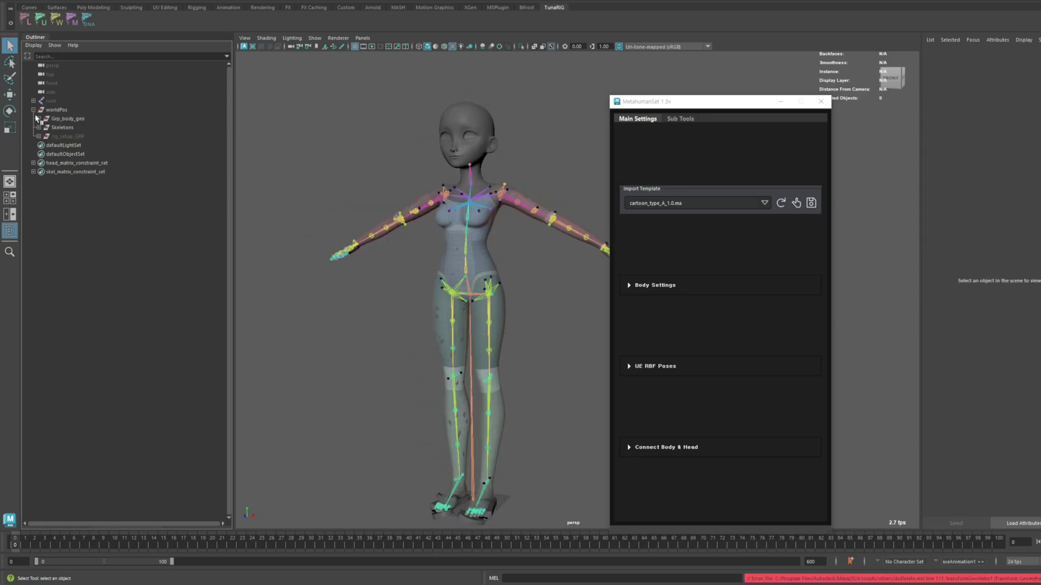
click(38, 119)
click(299, 143)
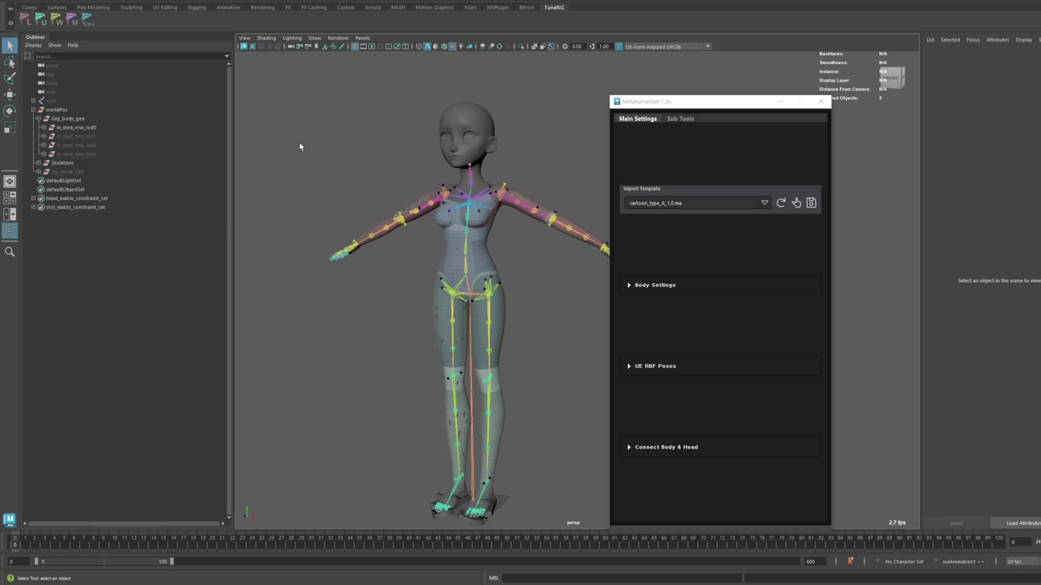
alt+drag(356, 206, 326, 205)
click(44, 127)
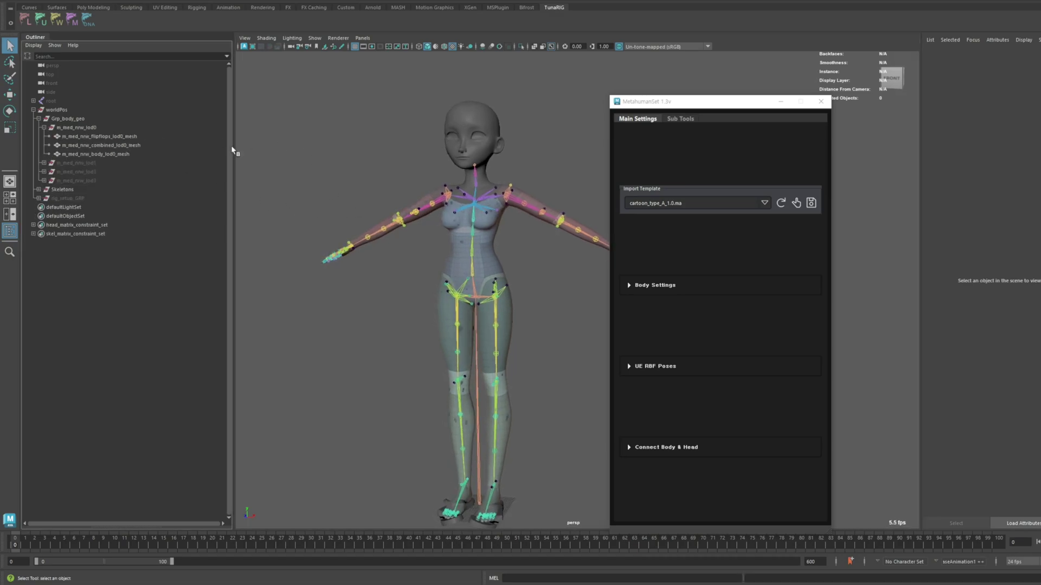
click(125, 139)
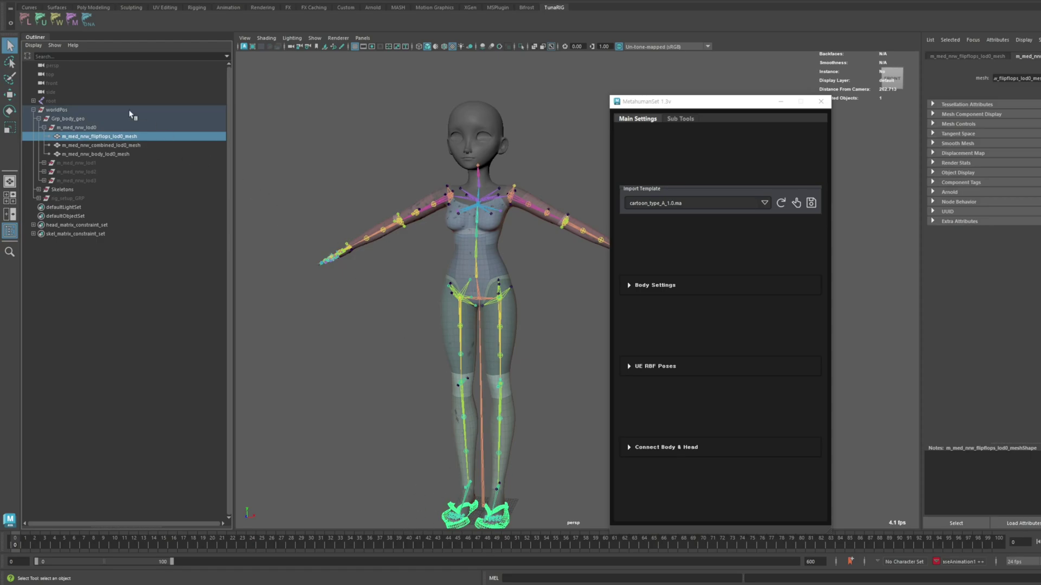
key(Delete)
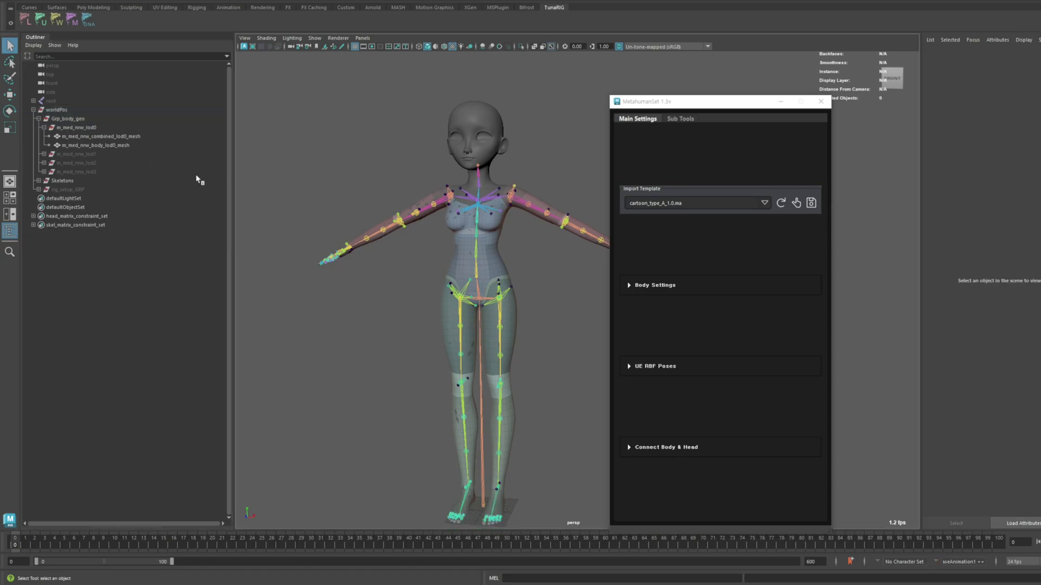
- Hide m_med_nrw_body_lod0_mesh so only the combined body mesh shows, and move the MetahumanSet window clear of the character
click(129, 146)
key(ctrl+h)
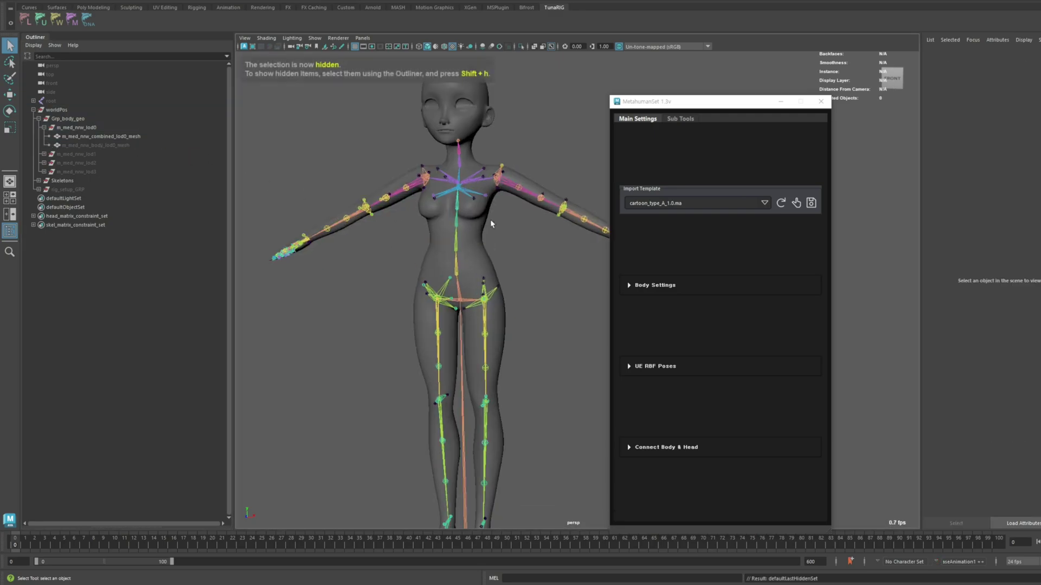
scroll(490, 219, up, 3)
alt+drag(487, 202, 448, 251)
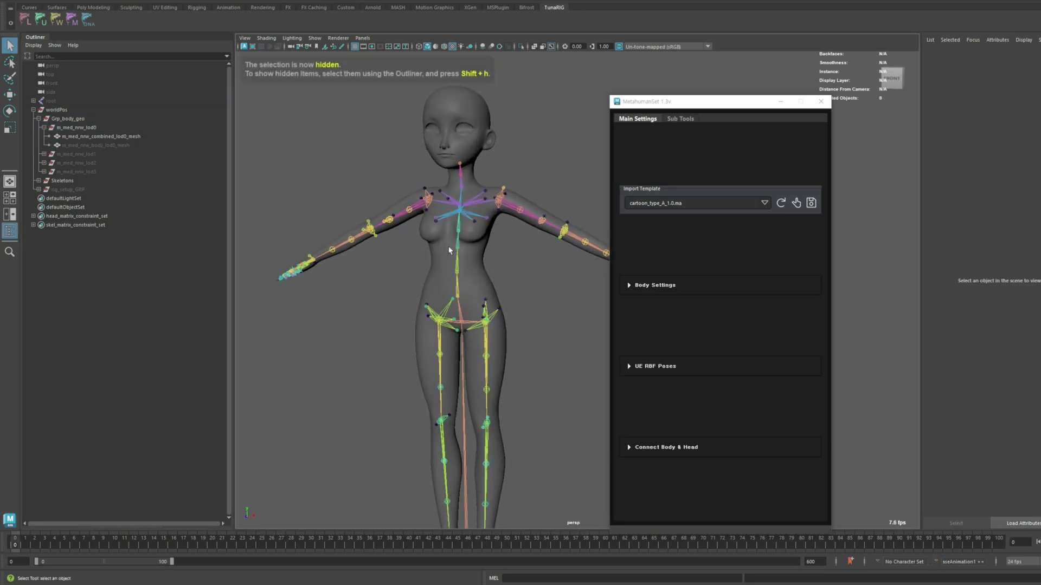
drag(647, 103, 683, 106)
alt+drag(532, 251, 439, 230)
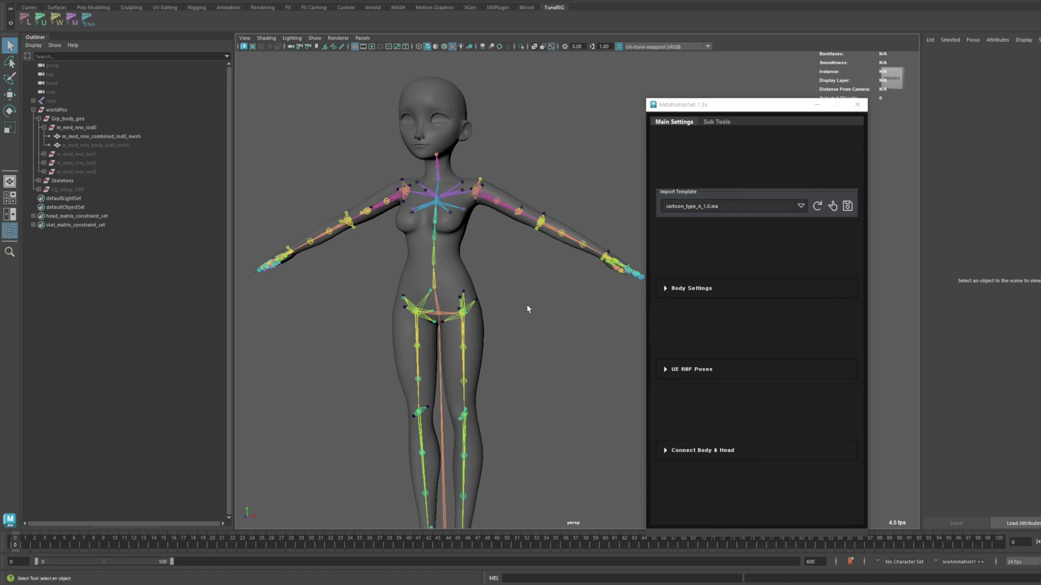
- Examine the combined LOD0 mesh and the flipflops and body meshes inside the lower LOD groups, then collapse the groups
click(100, 136)
click(45, 154)
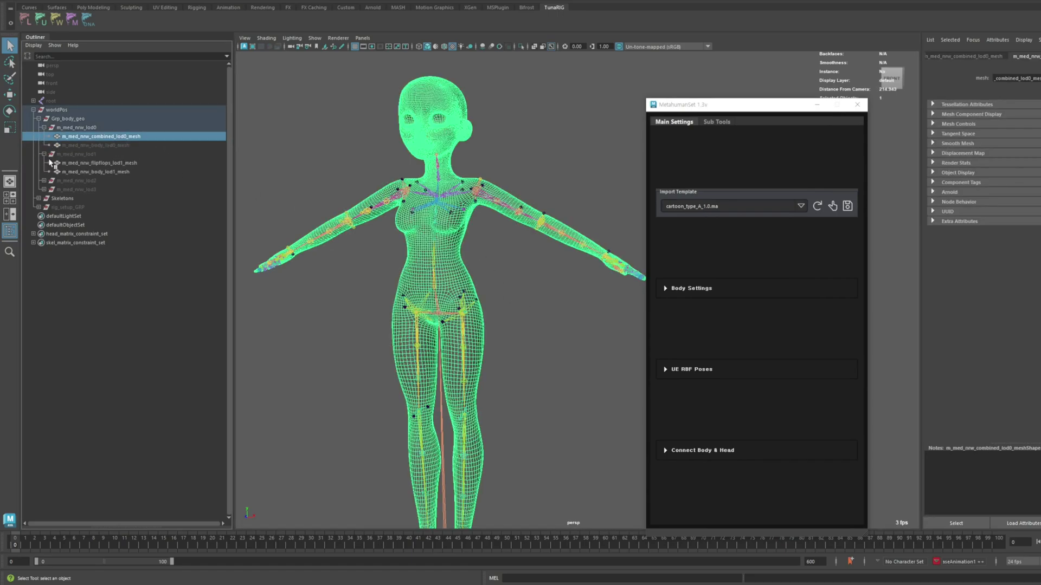
click(44, 181)
click(44, 207)
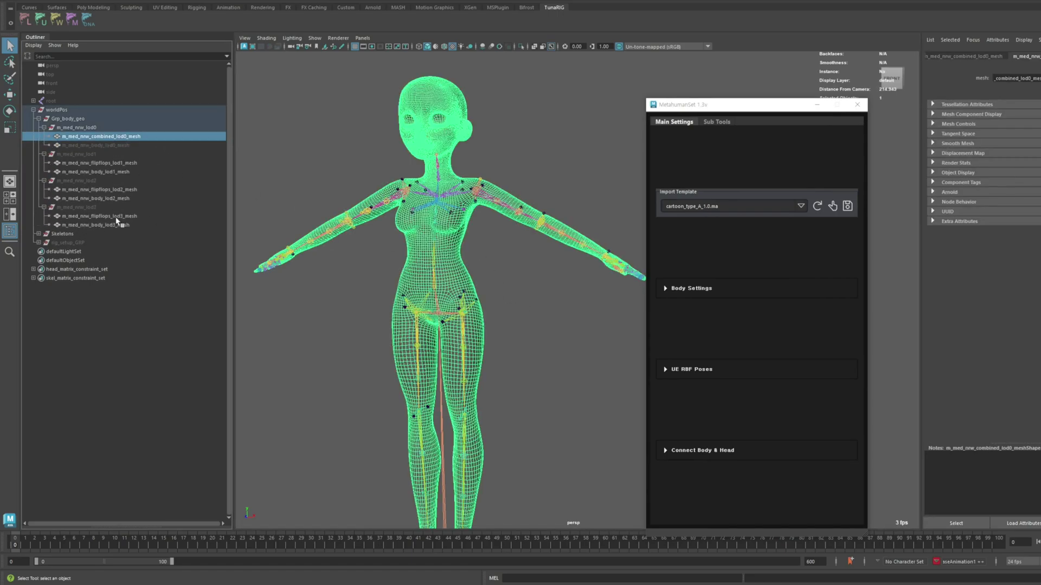
click(260, 149)
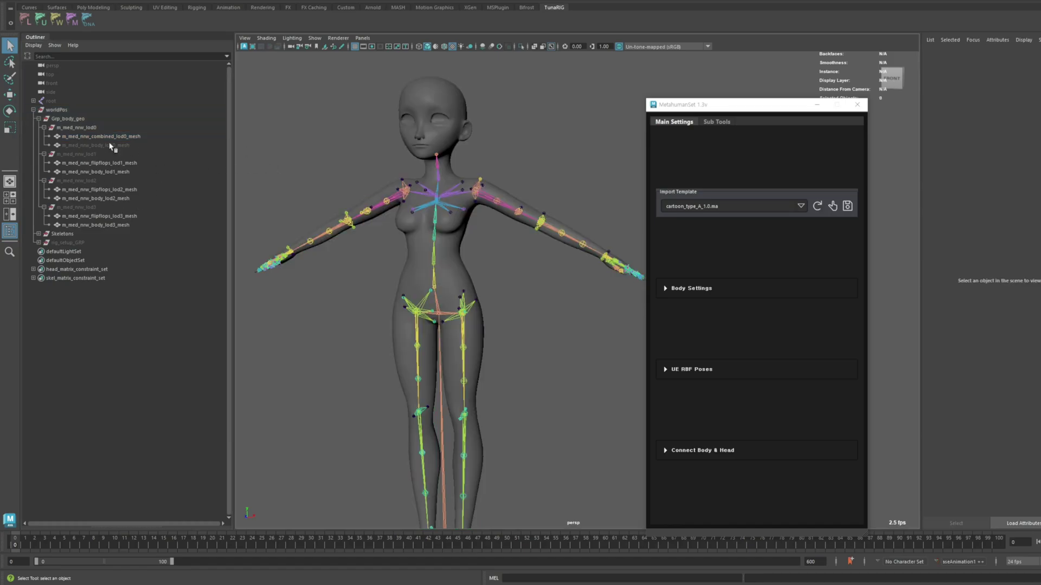
click(44, 127)
click(44, 137)
click(44, 146)
click(44, 153)
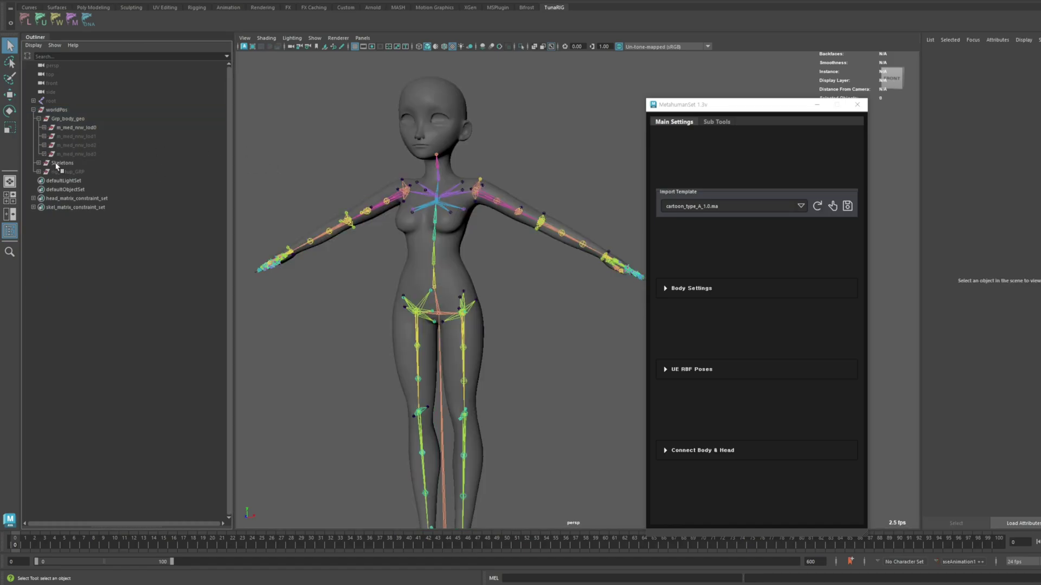
scroll(492, 256, down, 2)
alt+drag(492, 256, 444, 231)
alt+drag(489, 189, 508, 225)
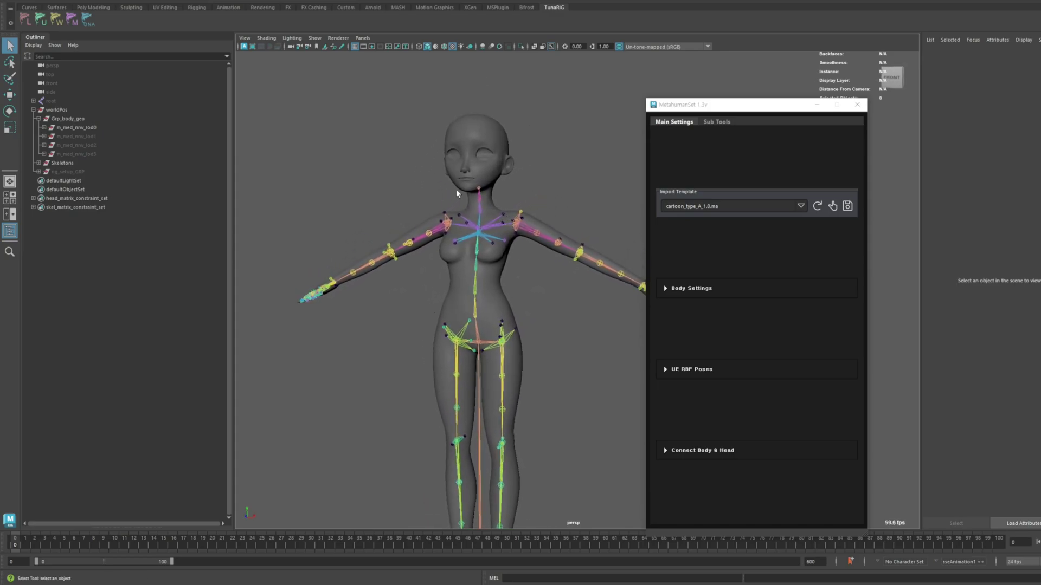
alt+drag(454, 277, 445, 275)
alt+middle_drag(444, 275, 457, 269)
scroll(461, 270, up, 2)
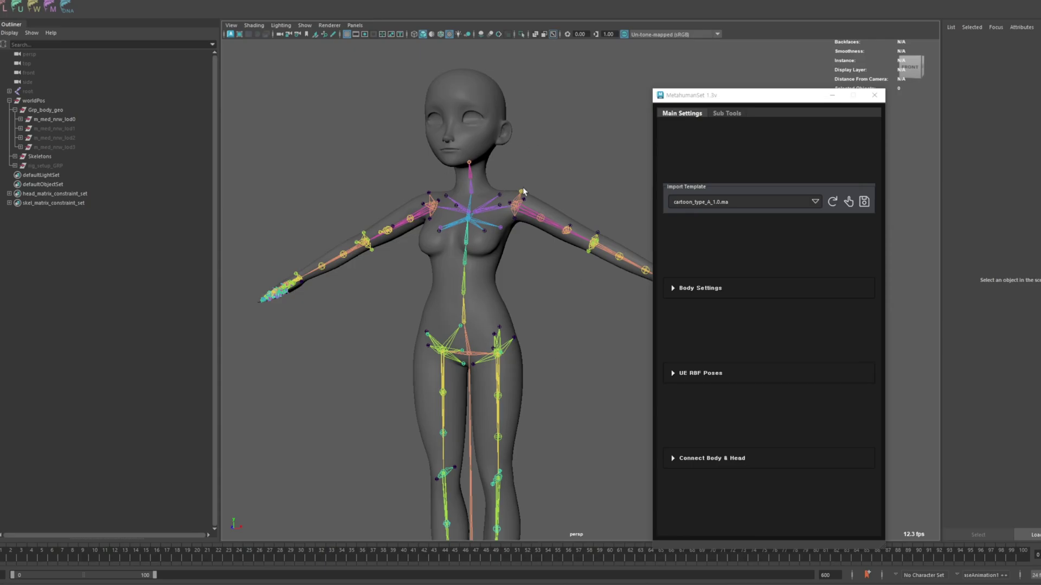
alt+drag(511, 212, 516, 288)
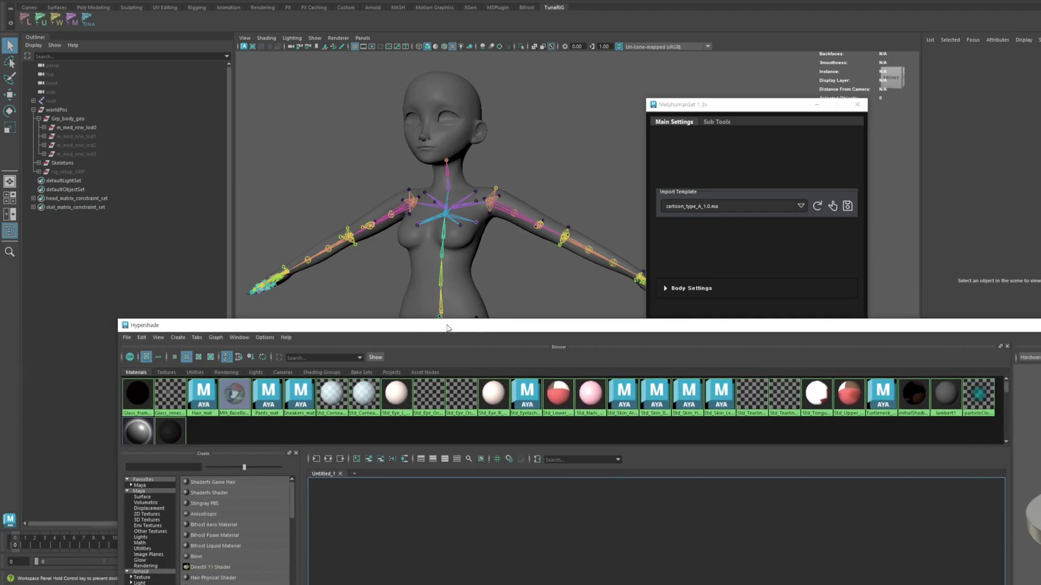
- Delete all unused shading nodes from the scene in the Hypershade
click(120, 340)
click(174, 362)
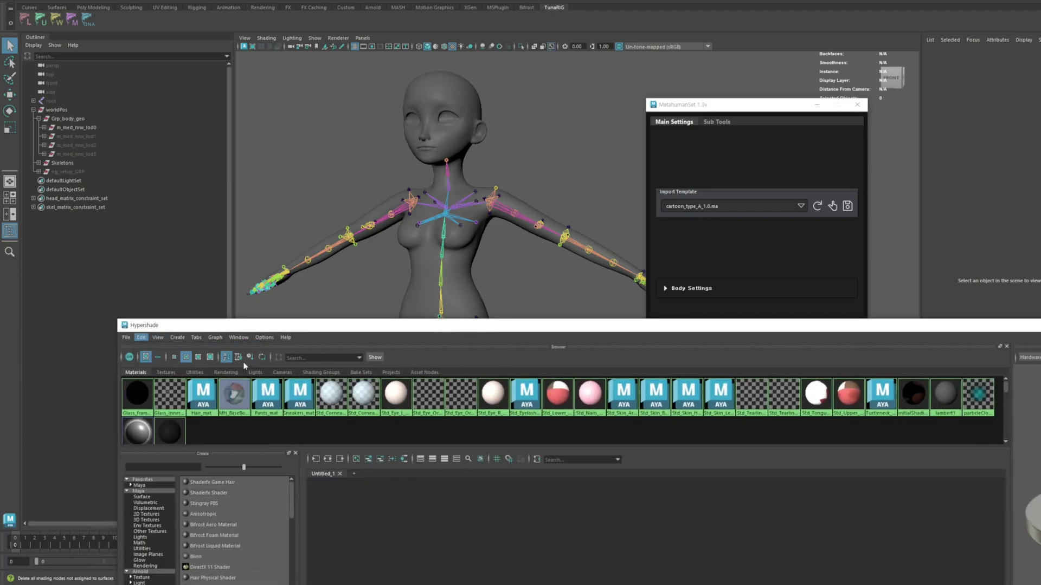
drag(438, 331, 373, 334)
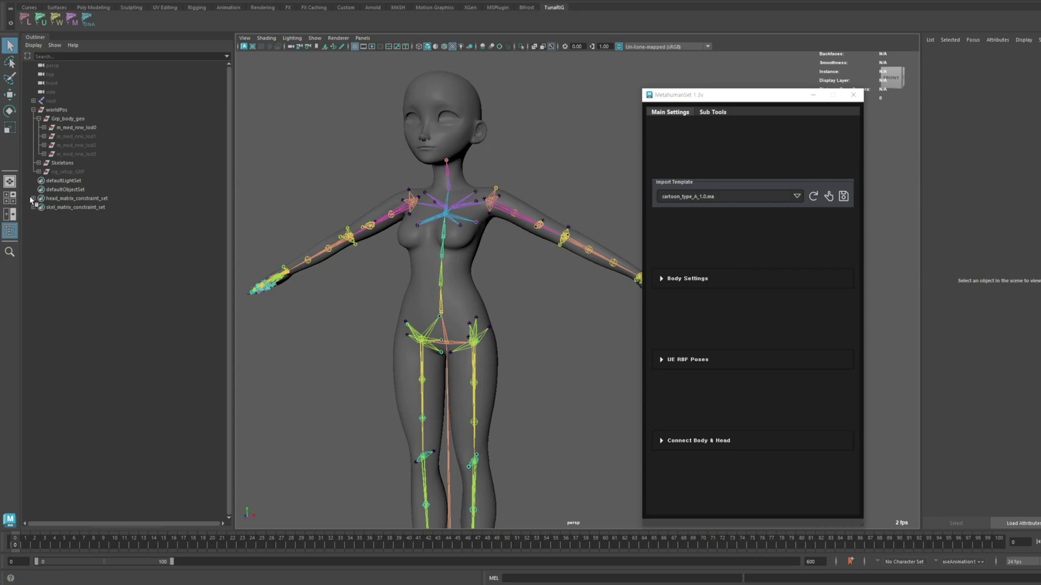
- Select the decompose and multiply matrix members of head_matrix_constraint_set and delete them together with the set
click(32, 199)
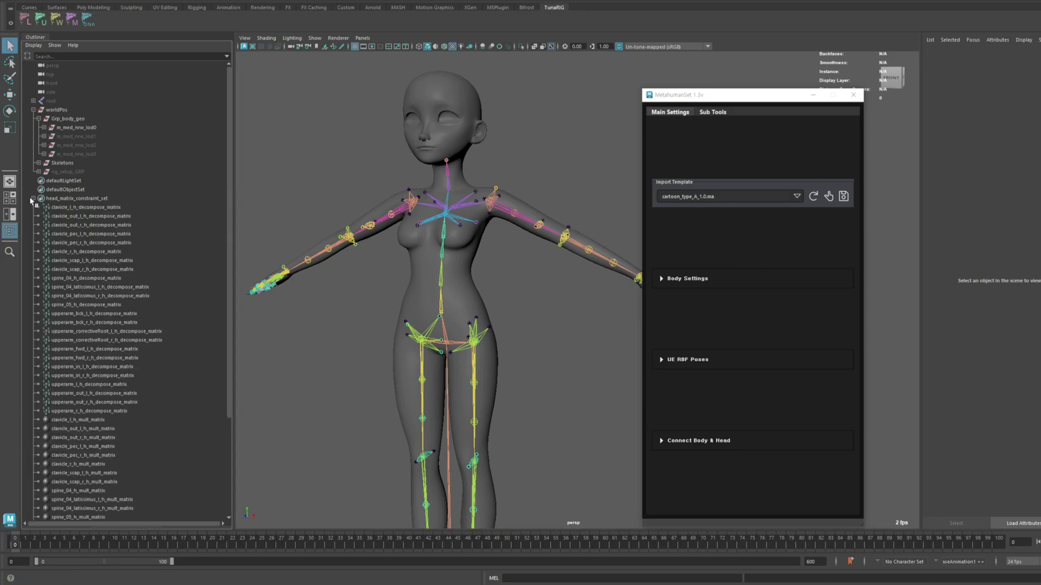
click(31, 198)
click(76, 199)
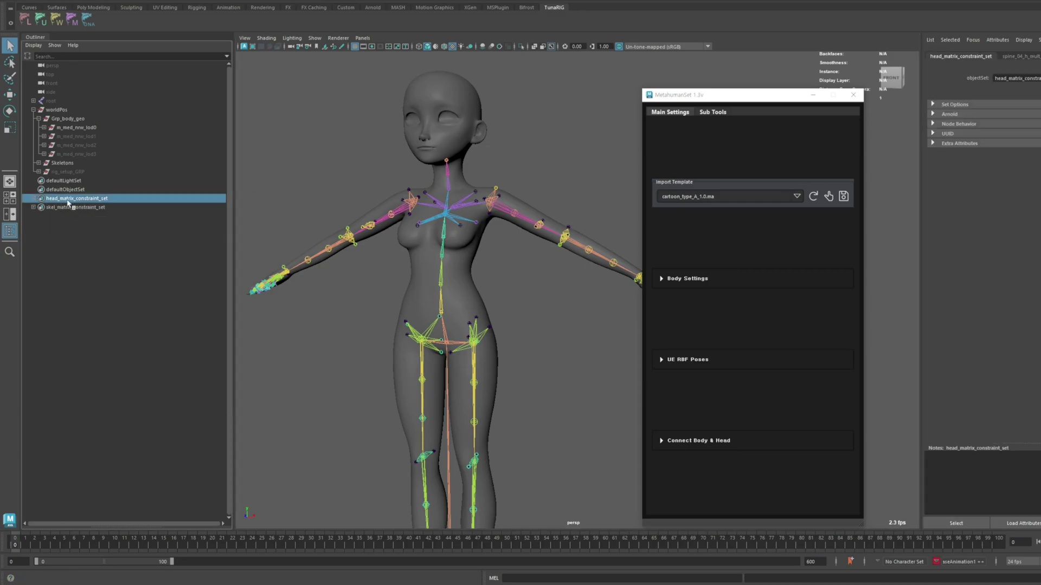
click(85, 2)
click(97, 27)
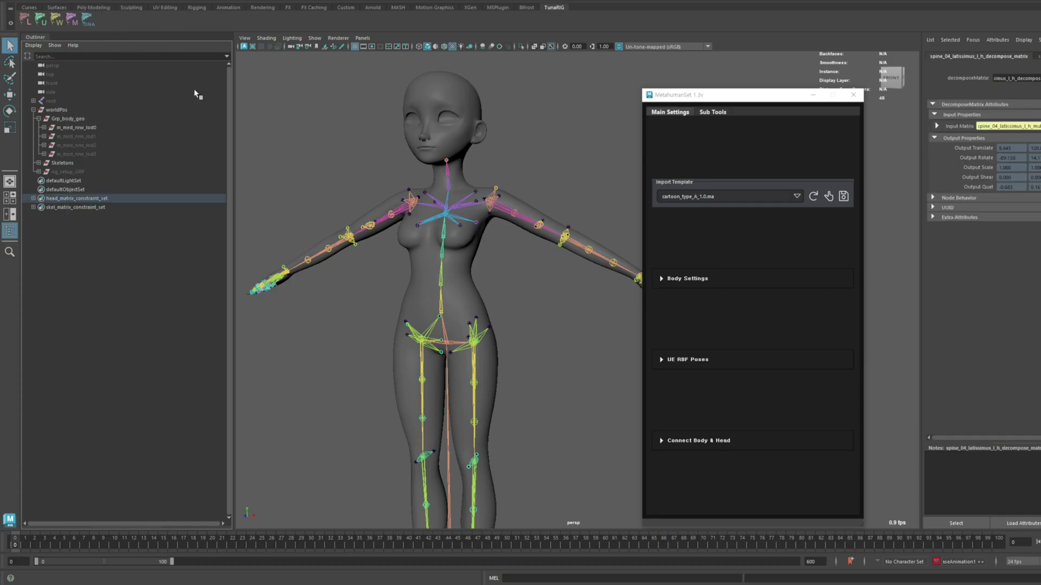
scroll(337, 186, up, 2)
key(Delete)
scroll(388, 186, down, 2)
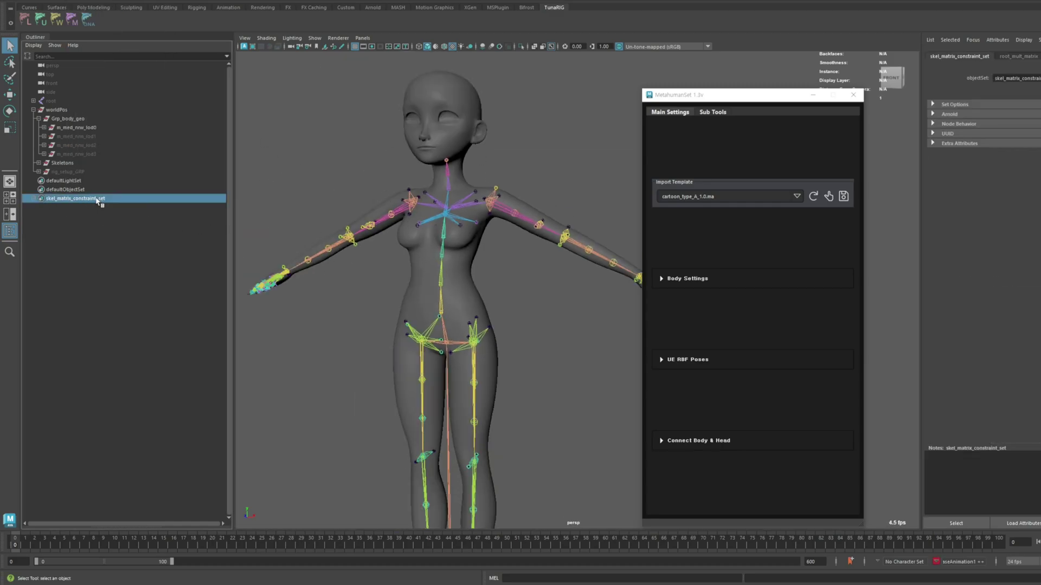
- Examine the matrix nodes contained in skel_matrix_constraint_set, then collapse the set and deselect it
click(243, 173)
click(33, 199)
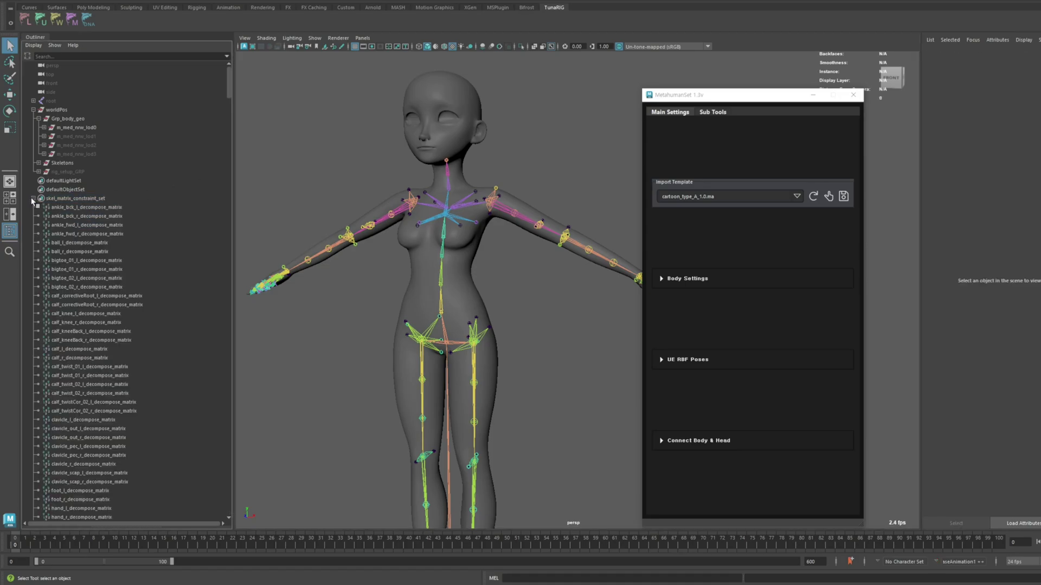
click(33, 198)
click(88, 200)
click(268, 200)
- Test-rotate the spine_03_drv joint of the driver skeleton and undo the rotation
scroll(442, 246, up, 2)
click(415, 246)
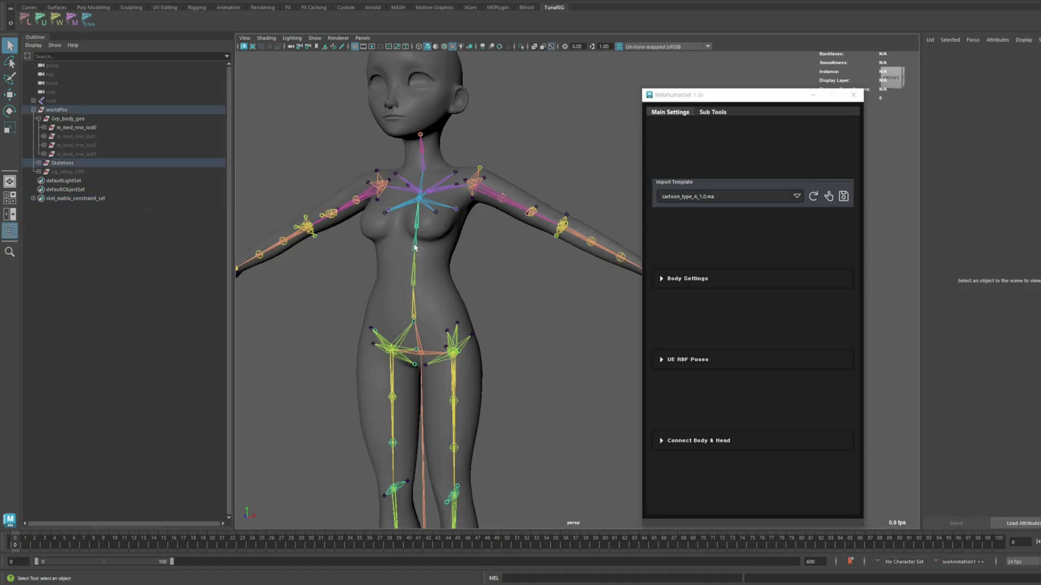
key(e)
drag(430, 232, 377, 242)
key(ctrl+z)
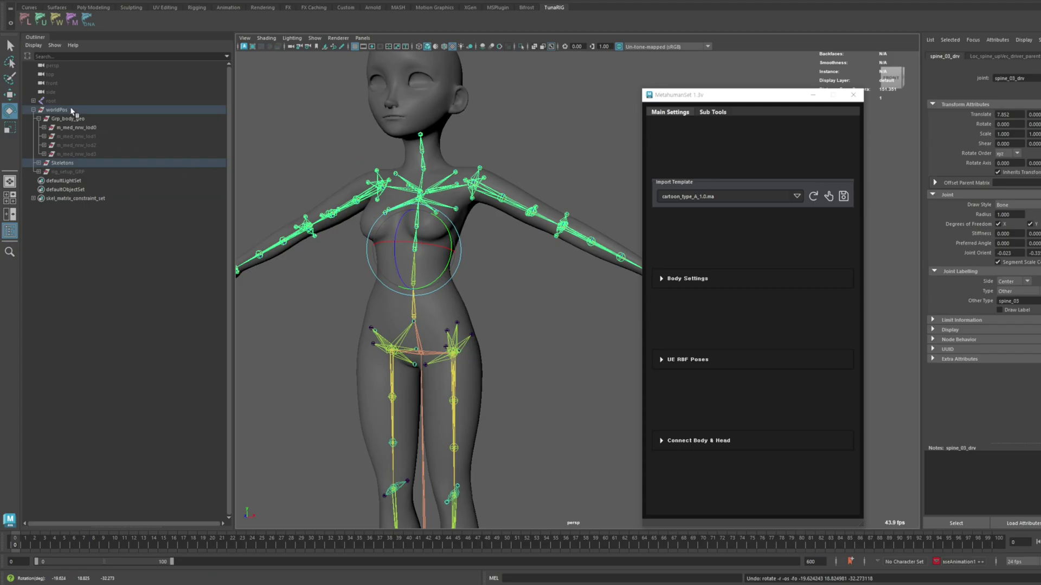
- Unhide the root skeleton and check its spine_02 joint in the viewport
click(70, 102)
key(shift+h)
click(212, 146)
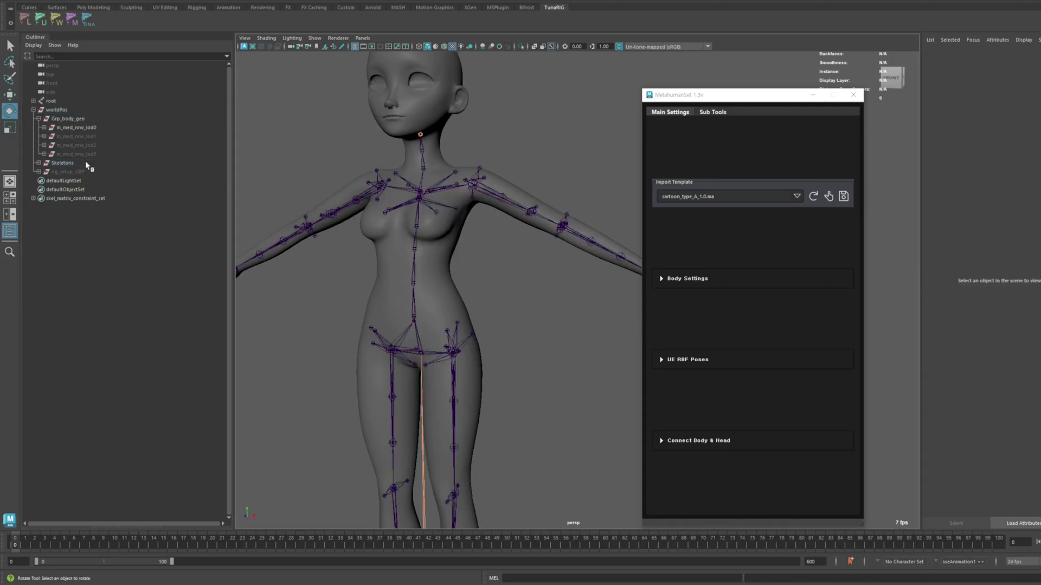
click(414, 265)
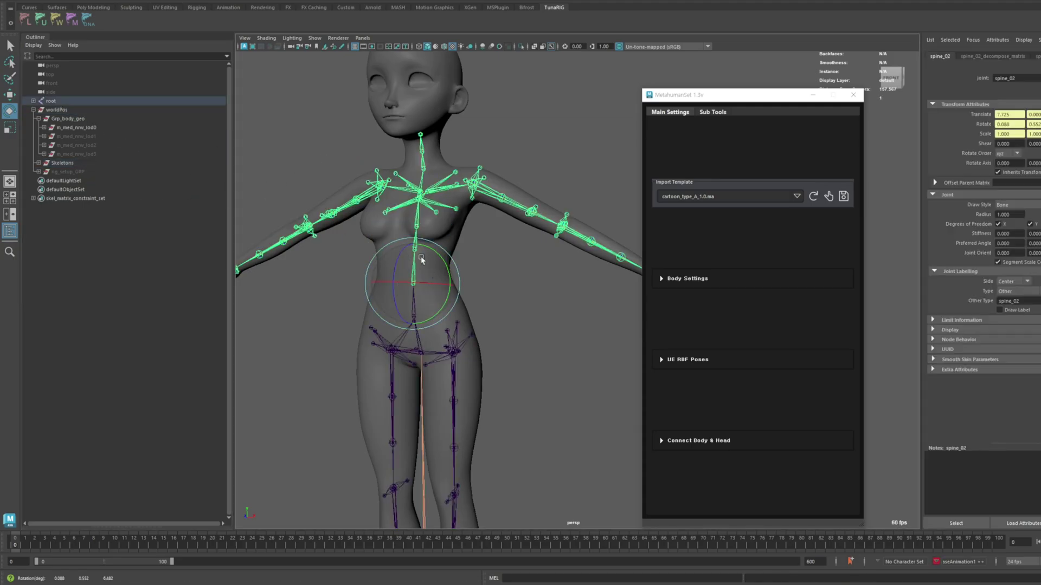
key(ctrl+z)
- Expand the Skeletons group and isolate it in the viewport
click(48, 163)
click(38, 163)
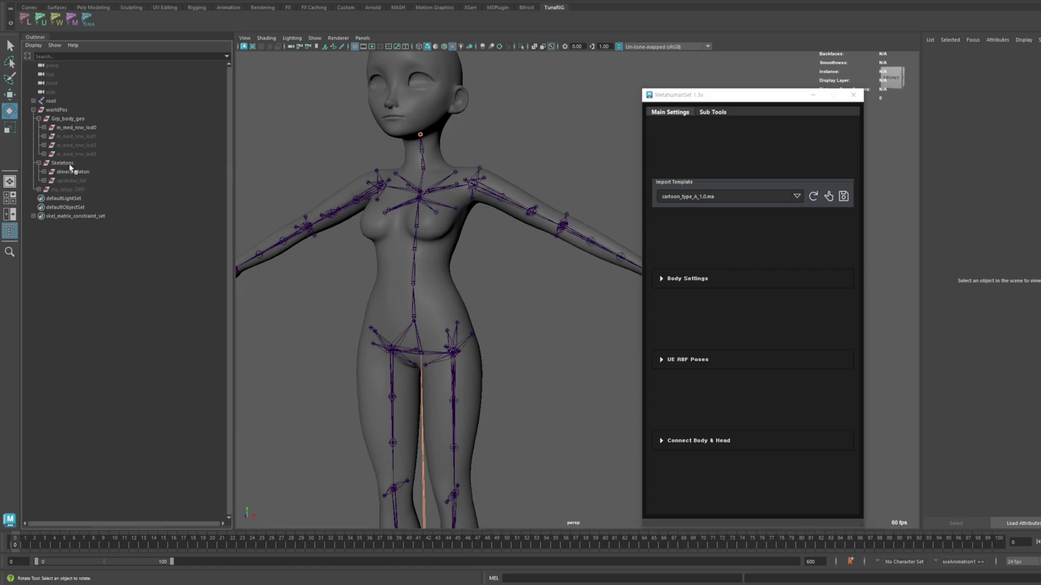
key(ctrl+1)
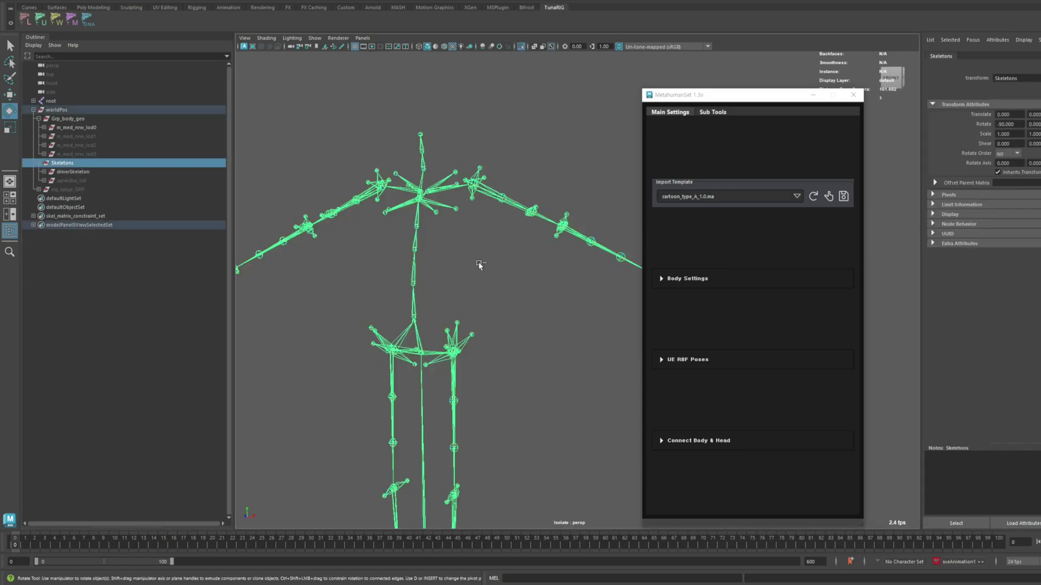
- Exit the Skeletons isolation and examine the whole character with its skeleton
click(438, 260)
click(415, 265)
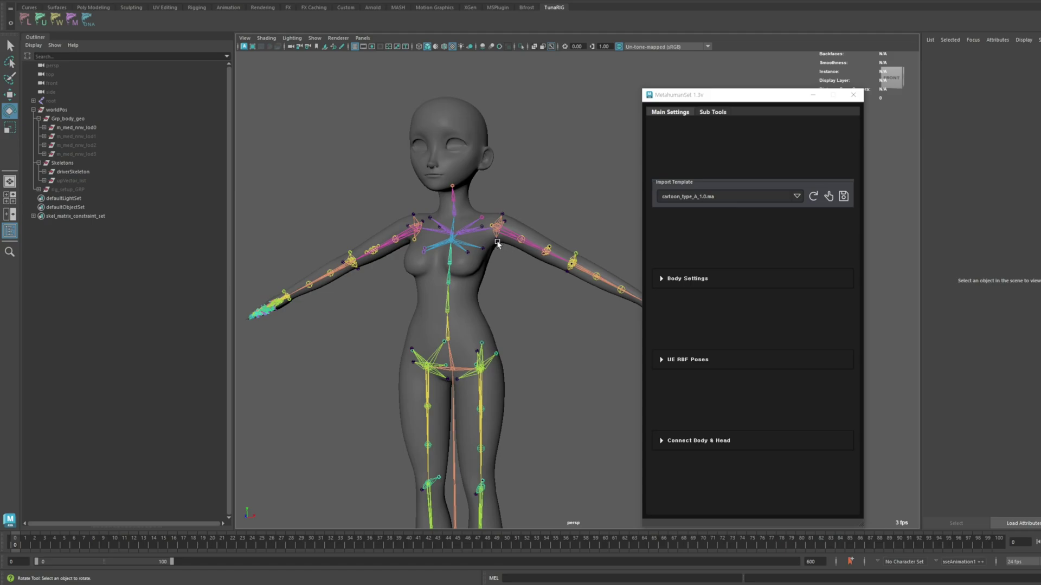
alt+drag(511, 216, 507, 214)
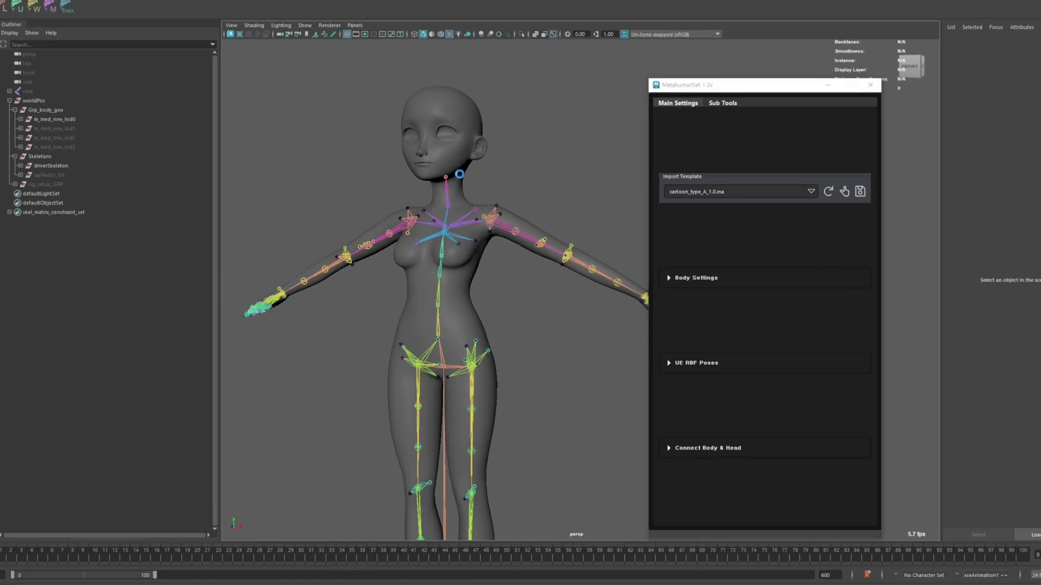
alt+drag(453, 311, 531, 276)
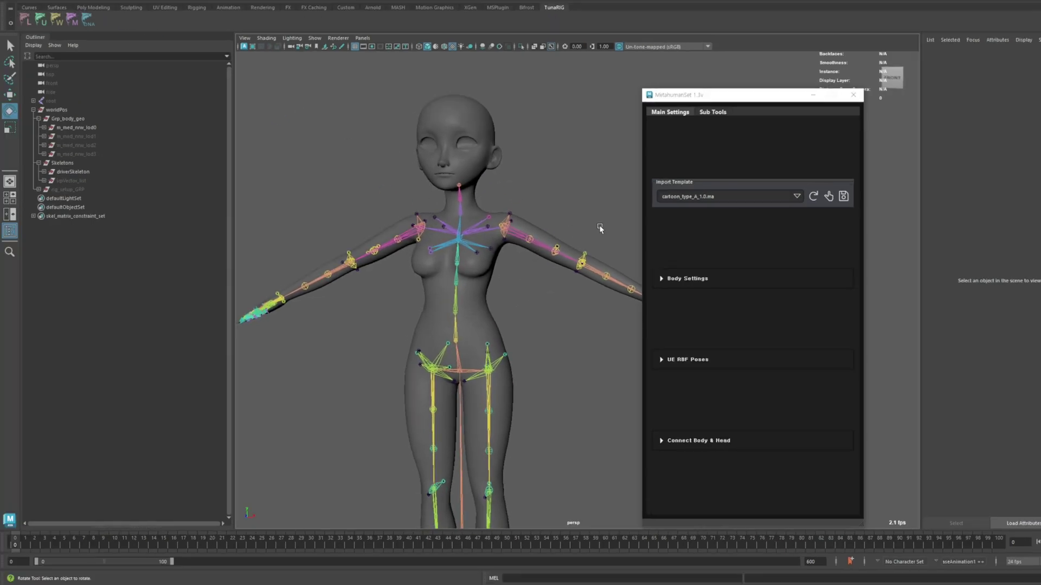
- Move the MetahumanSet window aside and check the import template list for tutoChar_template.ma
click(699, 197)
click(701, 206)
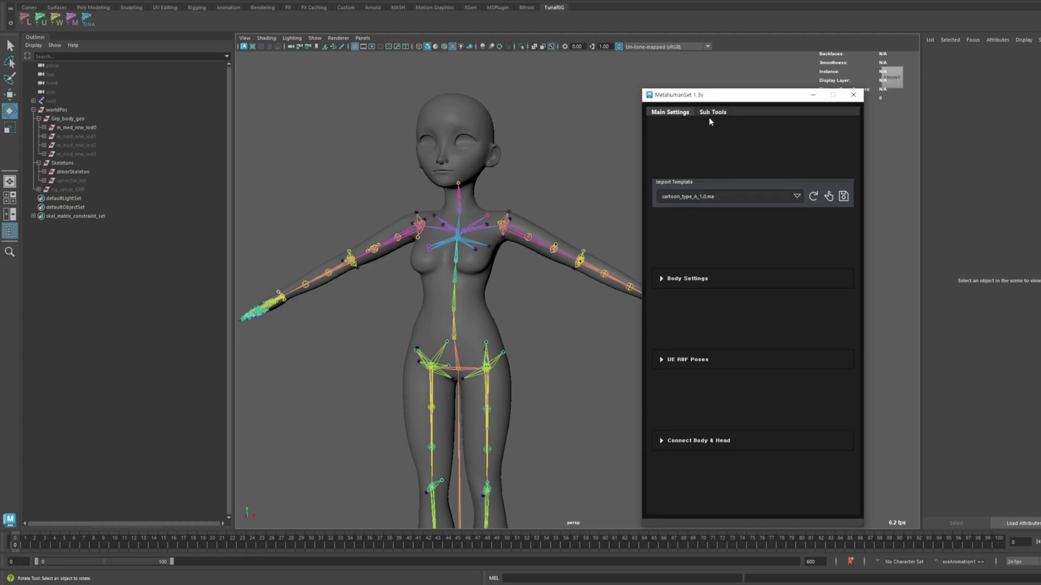
drag(712, 99, 681, 94)
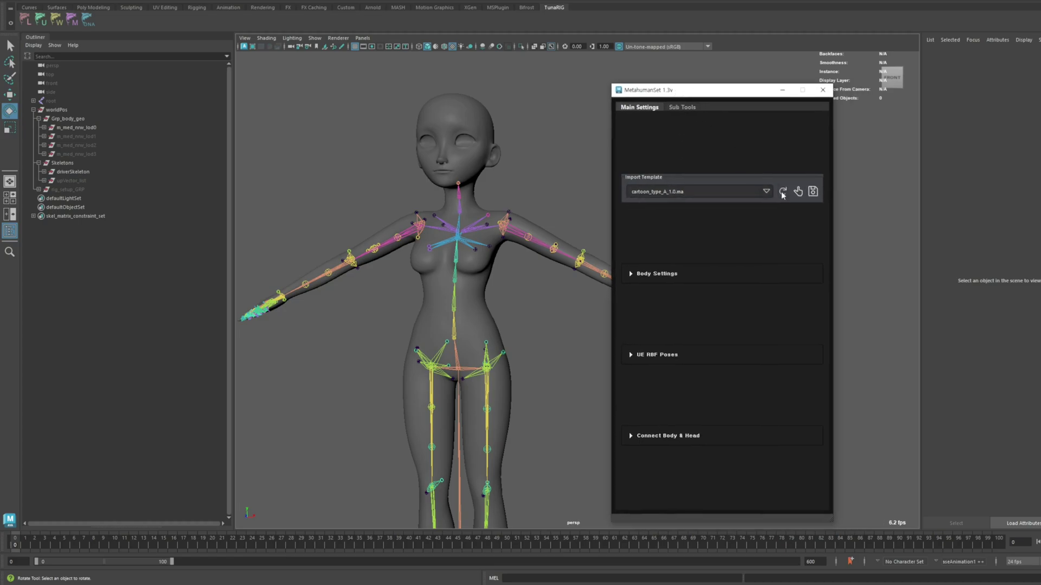
click(740, 192)
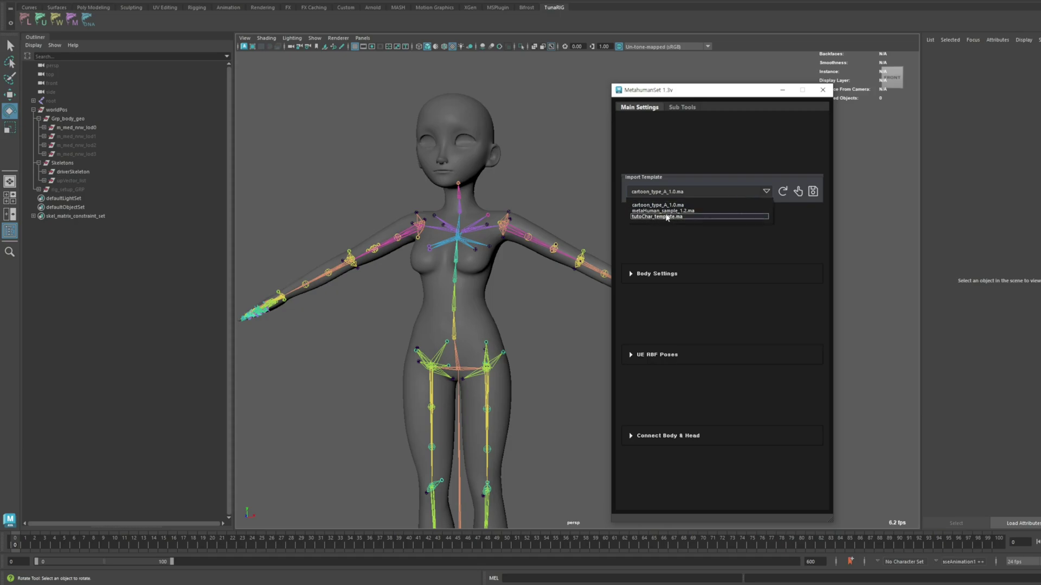
click(576, 211)
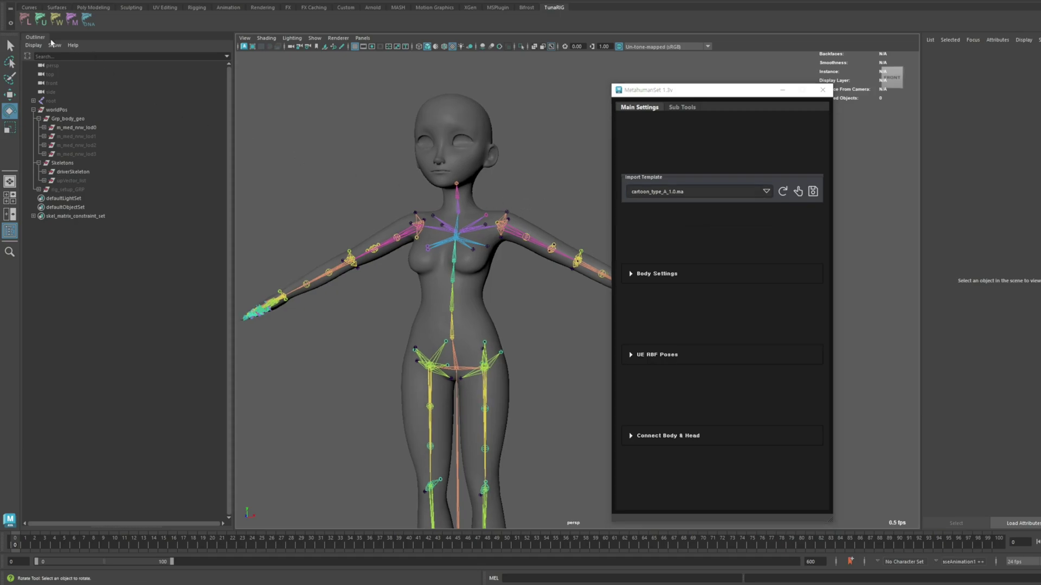
- Import the tutoChar_template.ma template into the empty scene and show the joints through the mesh
click(683, 192)
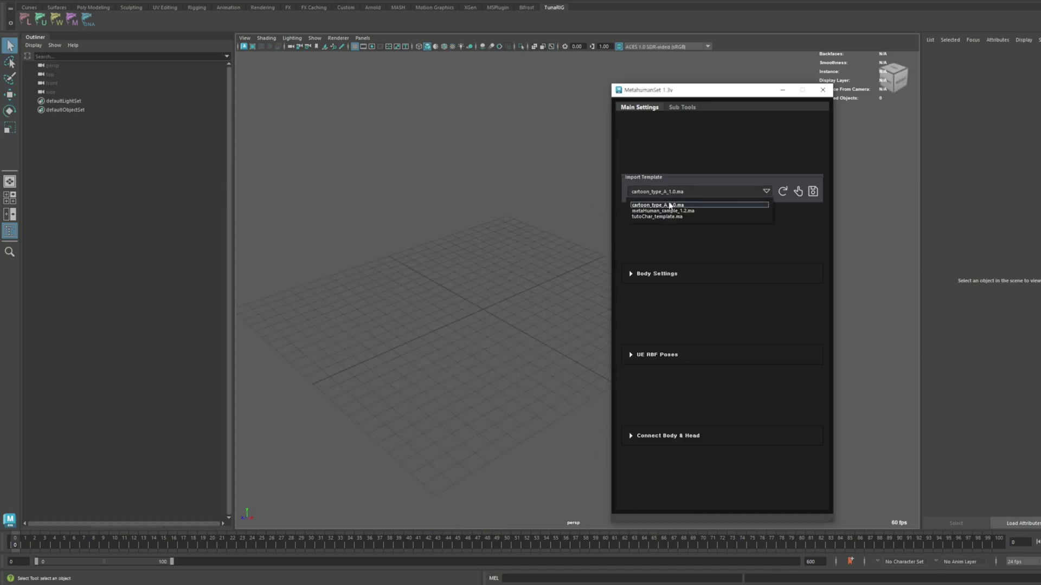
click(657, 214)
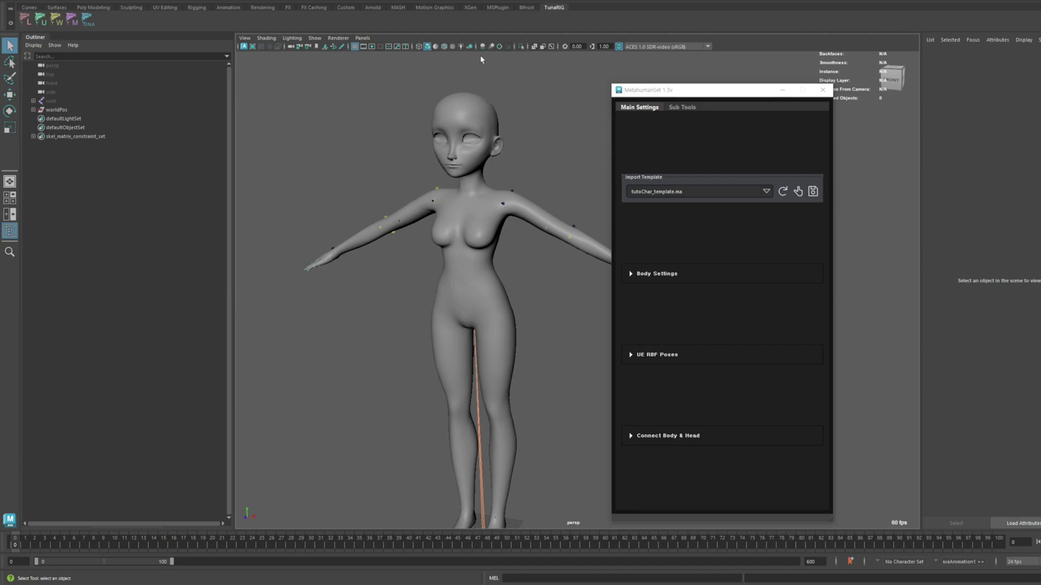
click(551, 46)
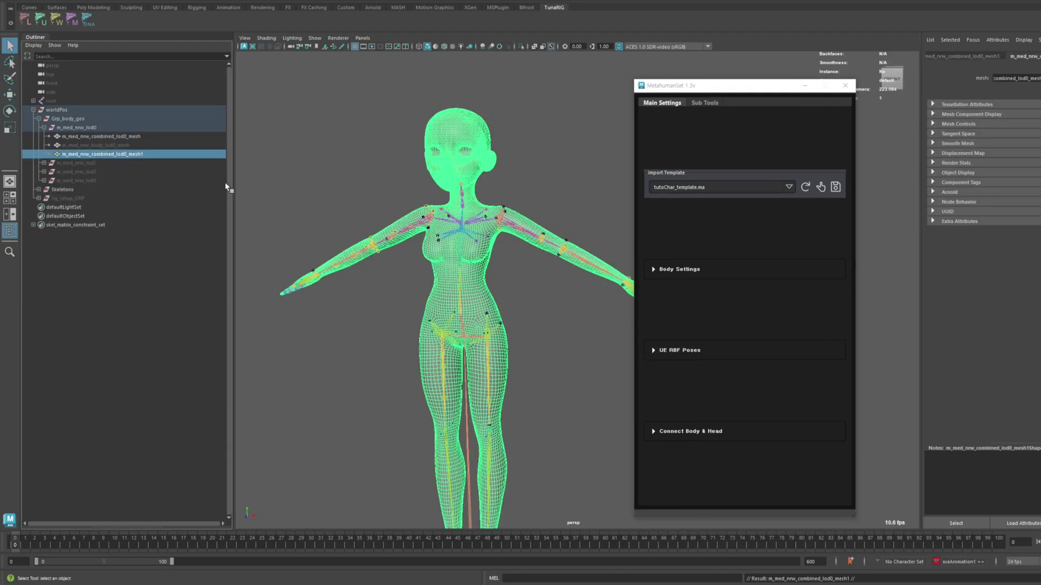
- Unparent the duplicated combined LOD0 mesh to the scene root and rename it as trg
key(shift+p)
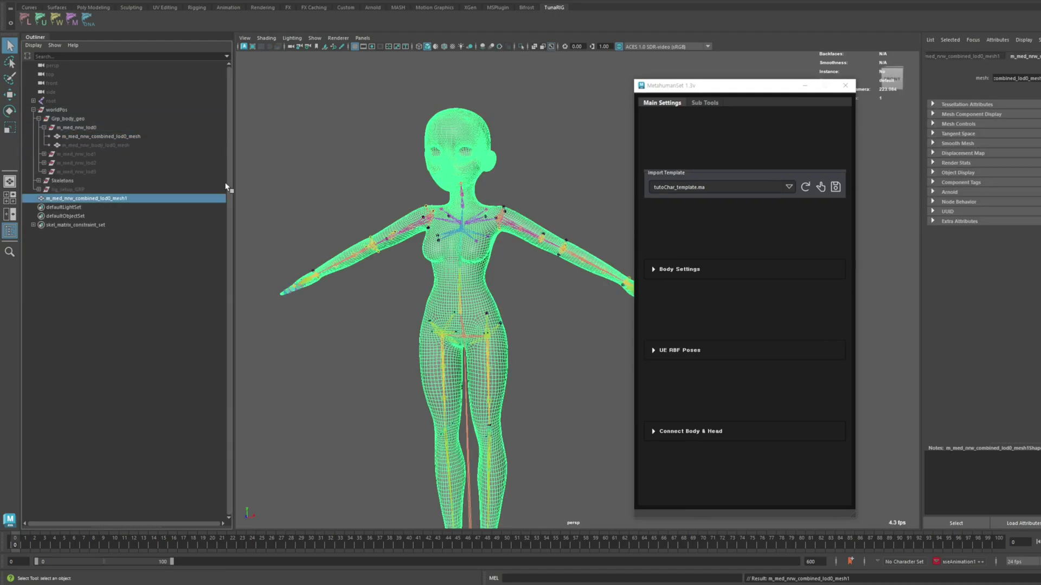
double_click(140, 200)
text(t)
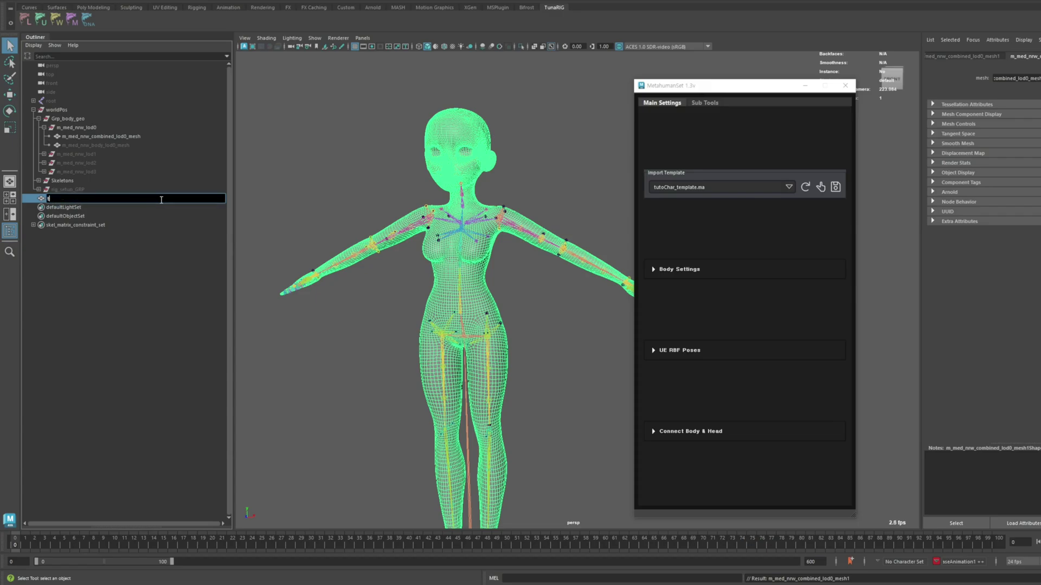
key(Return)
- Isolate trg and pull a head vertex upward and slightly sideways with a wide soft selection to stretch the whole body
key(ctrl+1)
right_drag(488, 164, 450, 164)
scroll(480, 167, down, 1)
click(478, 160)
scroll(478, 160, down, 1)
key(b)
drag(507, 177, 954, 276)
scroll(517, 264, down, 1)
key(w)
alt+middle_drag(517, 264, 491, 301)
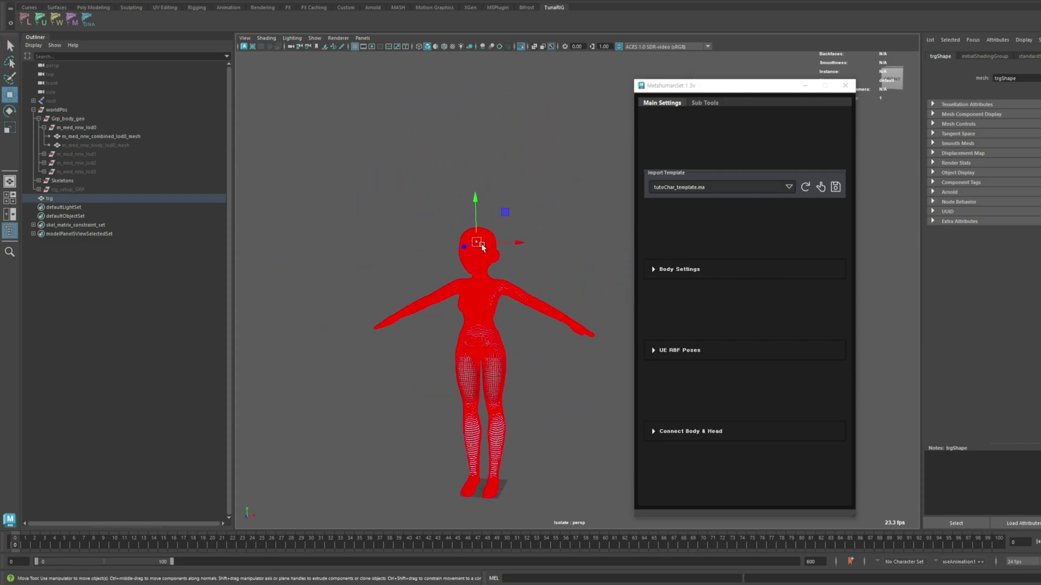
drag(478, 242, 503, 156)
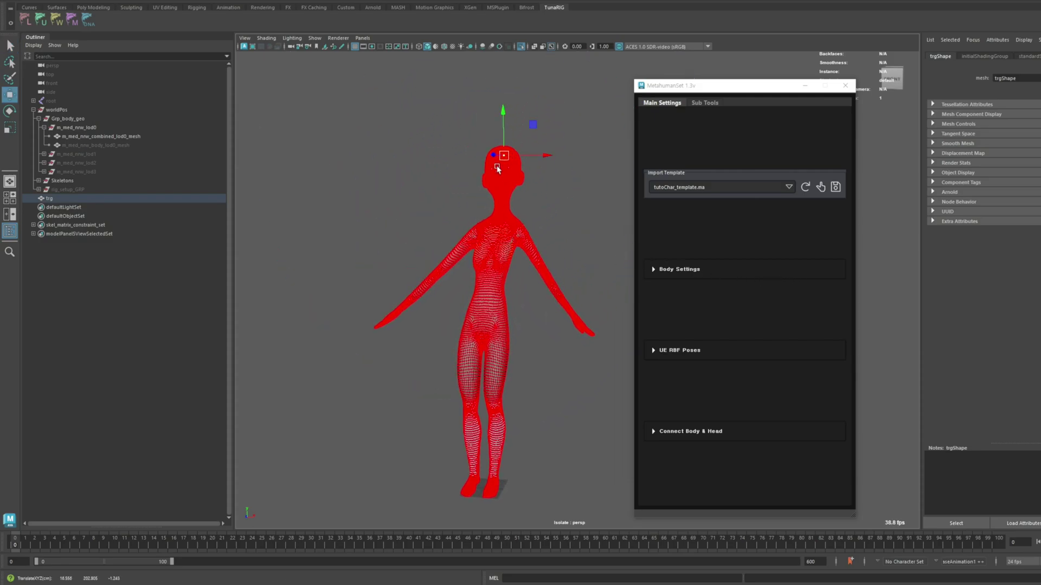
- Return trg to object mode and exit isolation to compare it with the original character
right_drag(497, 170, 522, 158)
click(547, 215)
scroll(548, 216, up, 1)
key(ctrl+1)
scroll(487, 338, down, 1)
alt+middle_drag(486, 337, 505, 312)
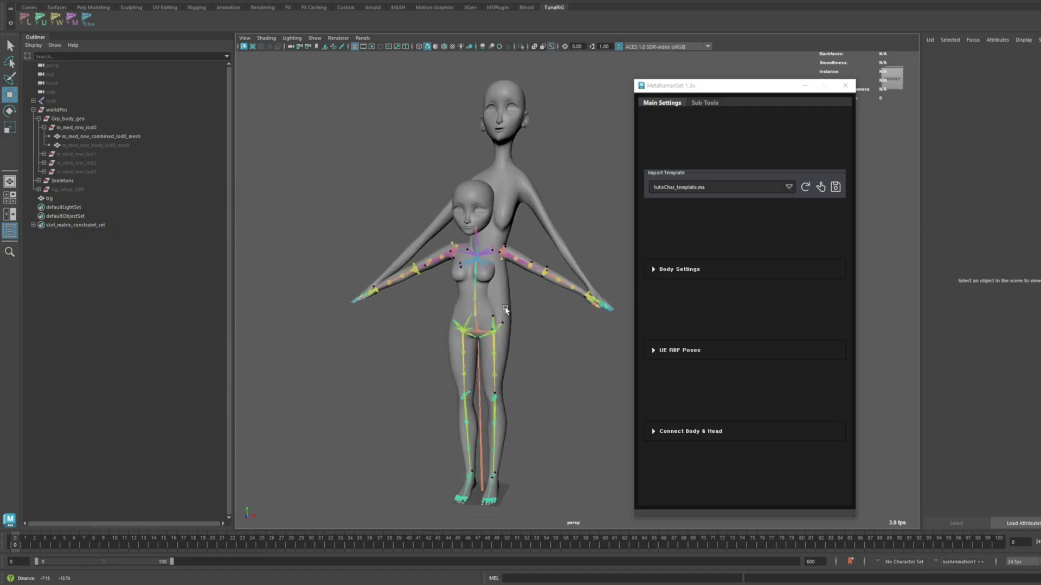
scroll(505, 313, up, 2)
alt+drag(505, 312, 485, 222)
click(480, 160)
alt+middle_drag(503, 167, 505, 244)
click(563, 194)
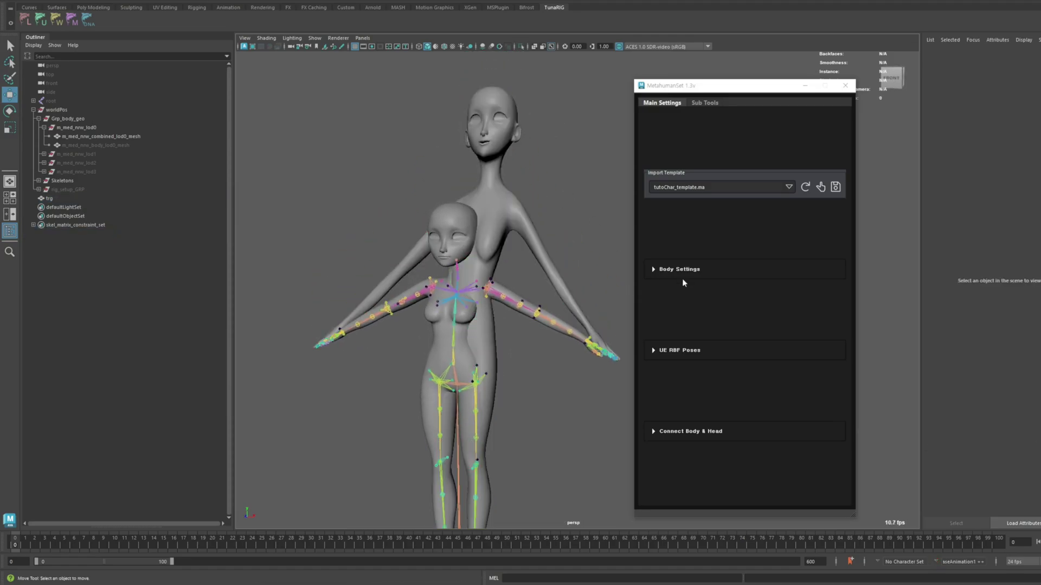
- Select the original combined LOD0 mesh plus trg and run Selected Copy Ref and Attach Mesh from Body Settings
click(682, 277)
alt+middle_drag(559, 312, 568, 294)
click(450, 196)
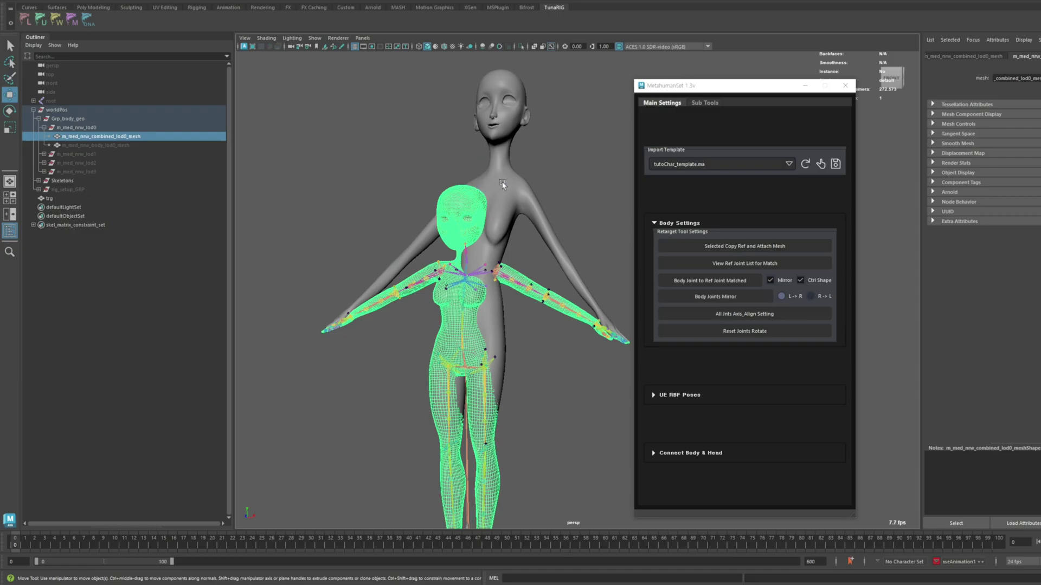
shift+click(510, 190)
alt+middle_drag(524, 205, 521, 186)
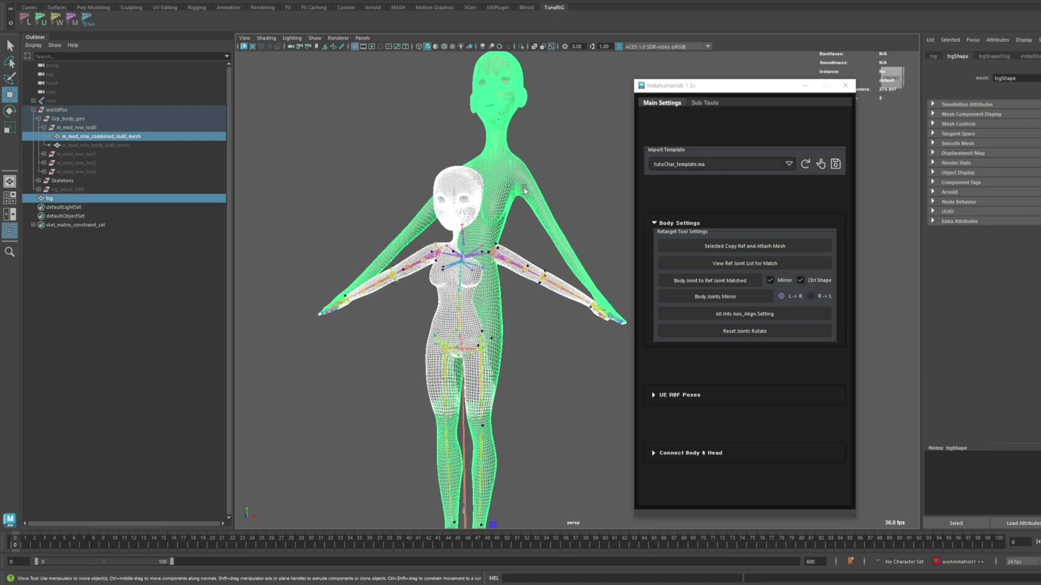
click(717, 248)
click(717, 247)
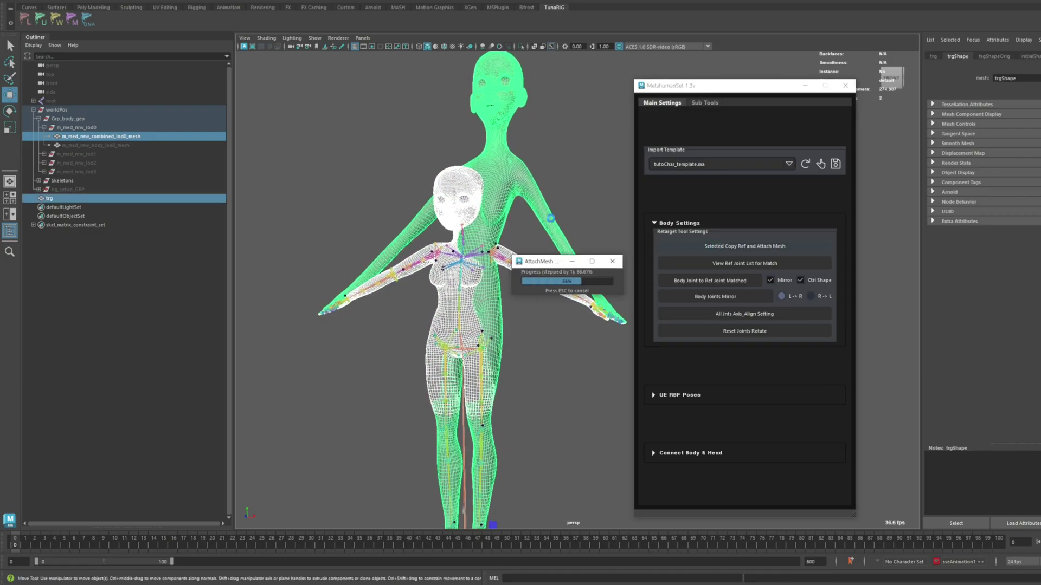
click(745, 316)
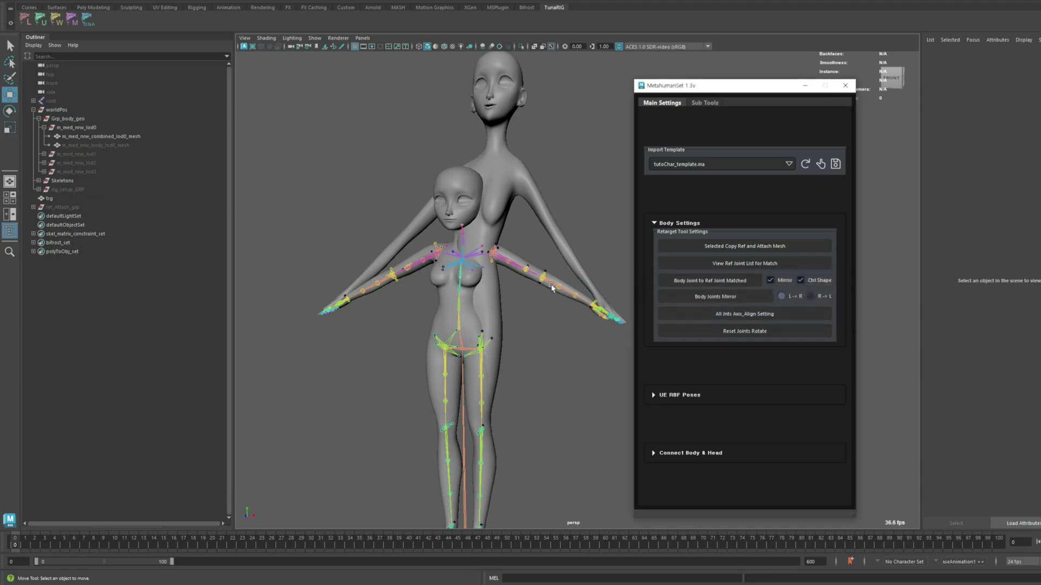
- Hide the Grp_body_geo group containing the original body mesh
click(461, 176)
click(87, 119)
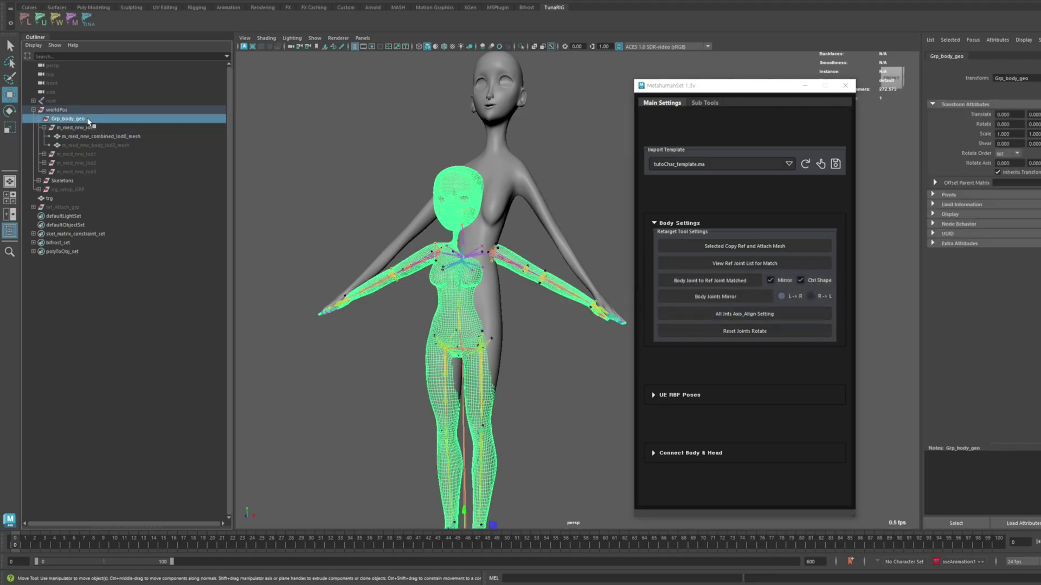
key(ctrl+h)
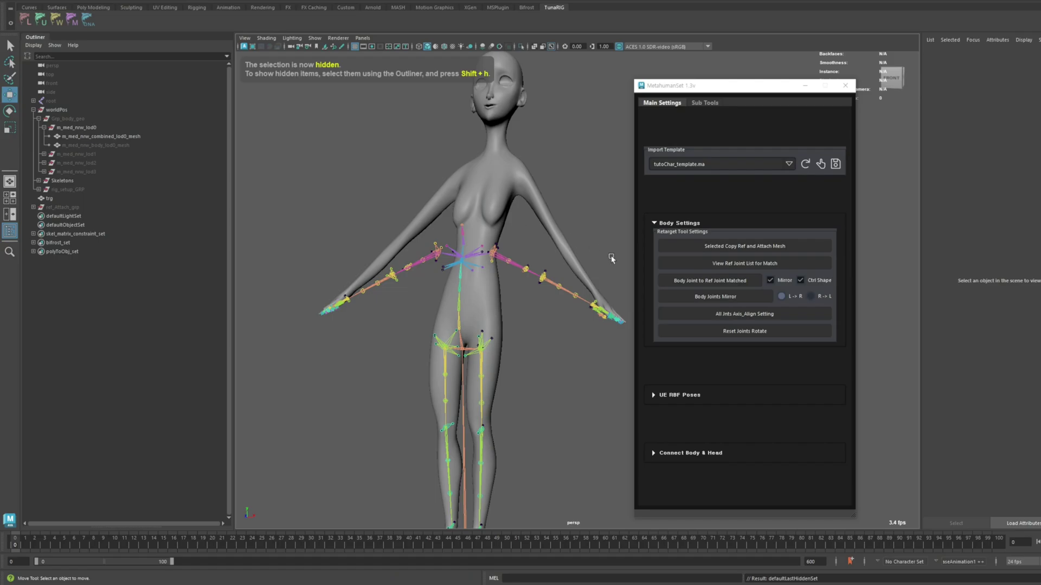
- Run Body Joint to Ref Joint Matched with Mirror turned off, and clear the selection
click(771, 280)
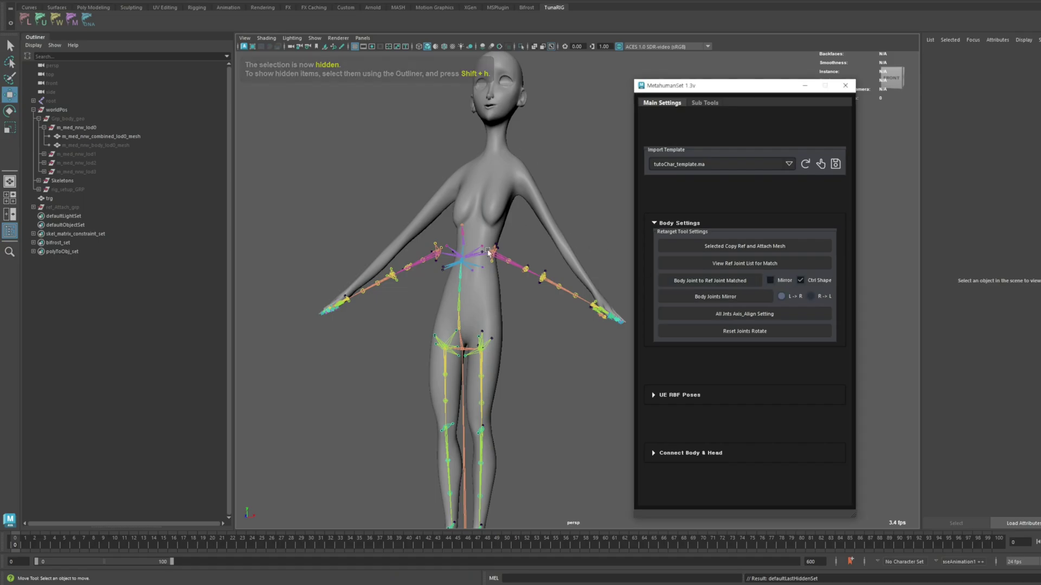
click(705, 282)
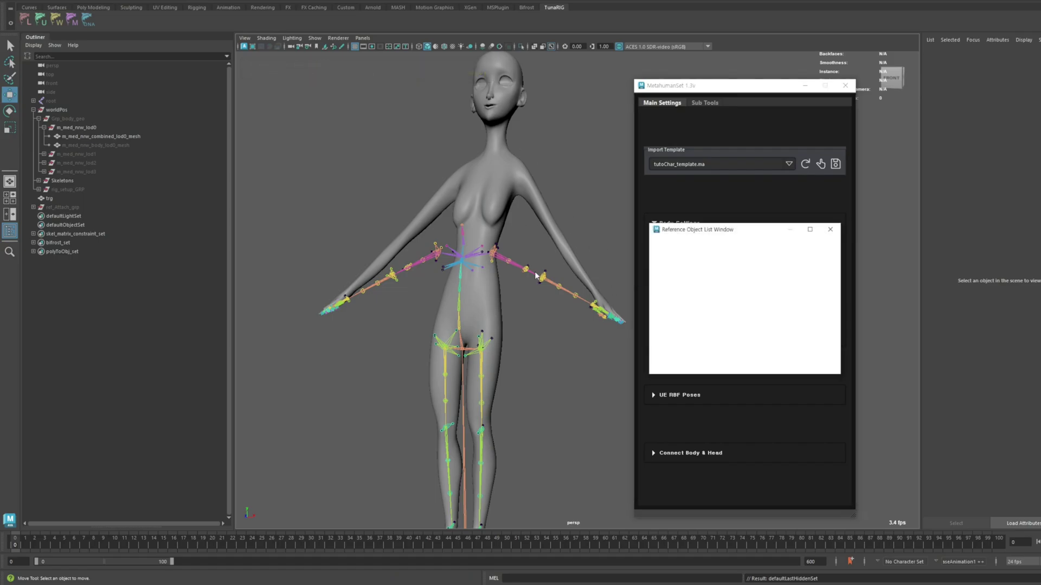
click(760, 317)
drag(746, 233, 746, 215)
click(829, 210)
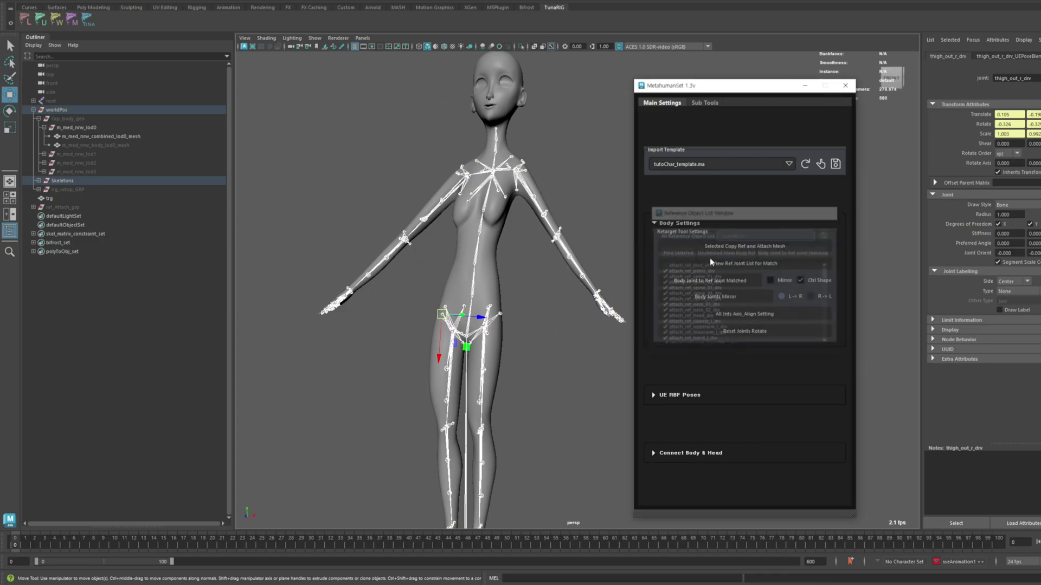
click(575, 292)
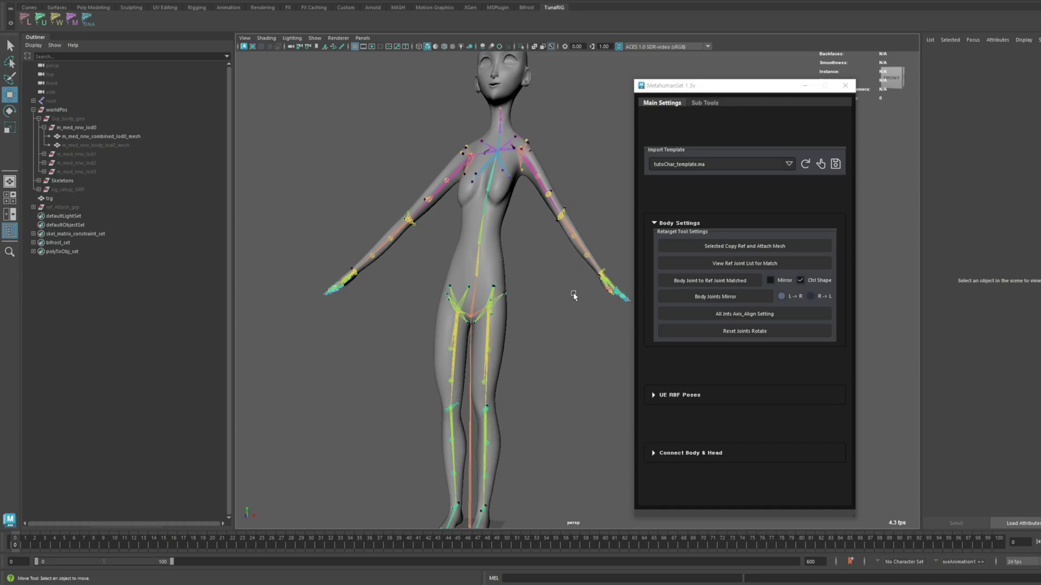
- Run All Jnts Axis_Align Setting on the fitted skeleton and reset the joint rotations
click(742, 318)
click(746, 315)
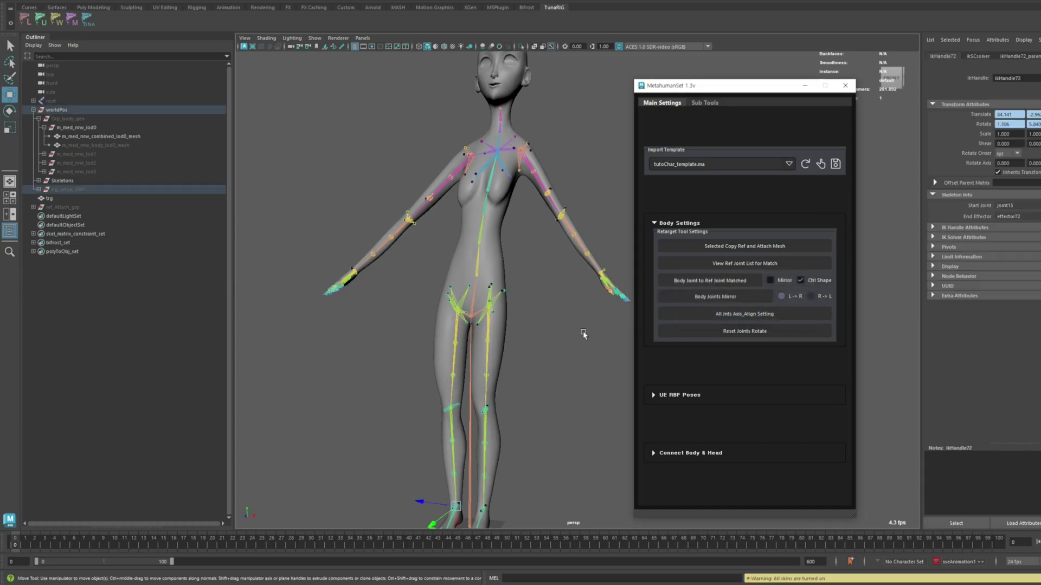
click(709, 335)
click(744, 314)
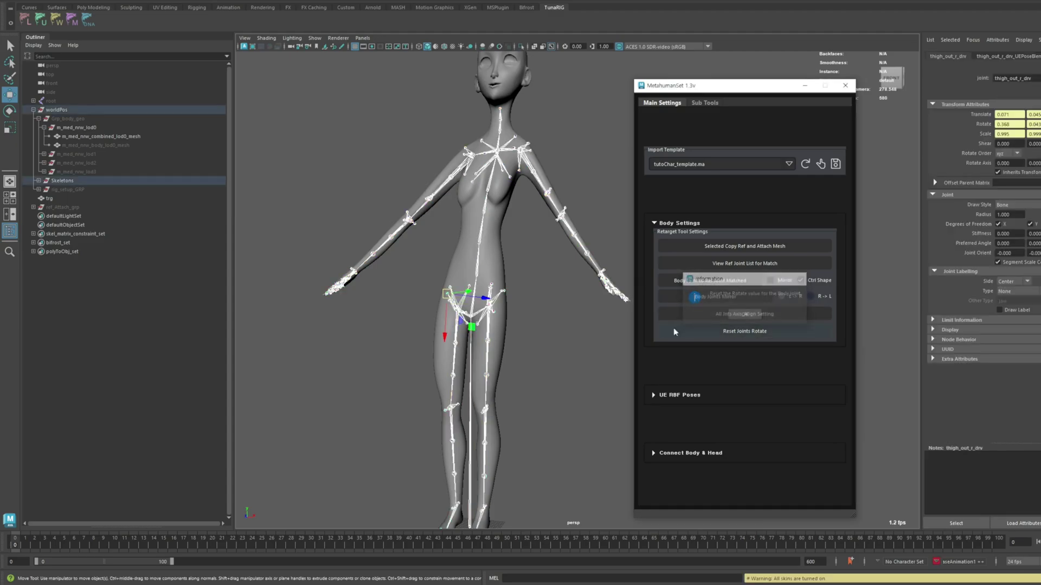
- Set the current pose as the init pose of the UE RBF nodes
click(658, 395)
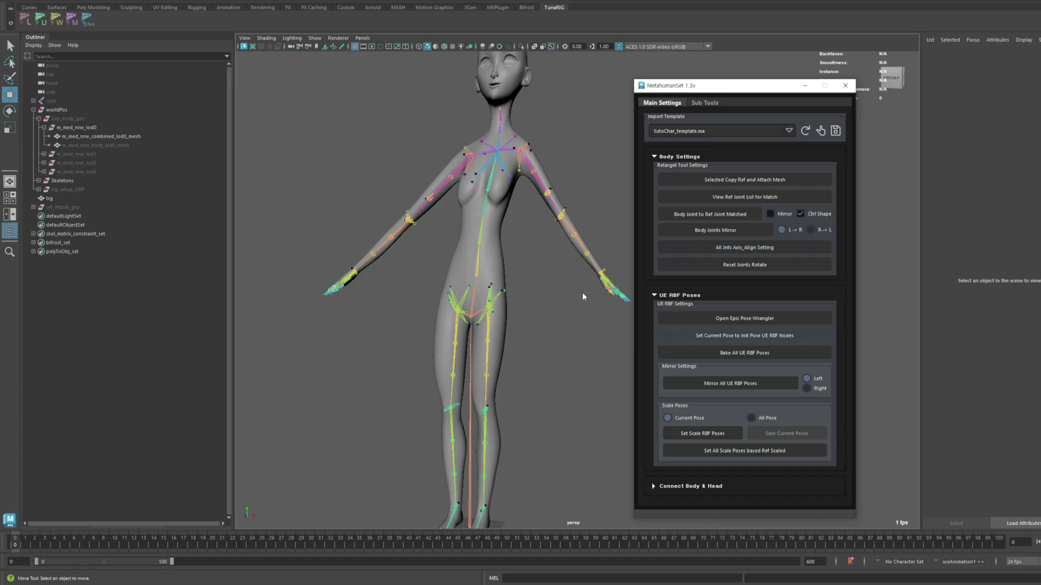
click(744, 315)
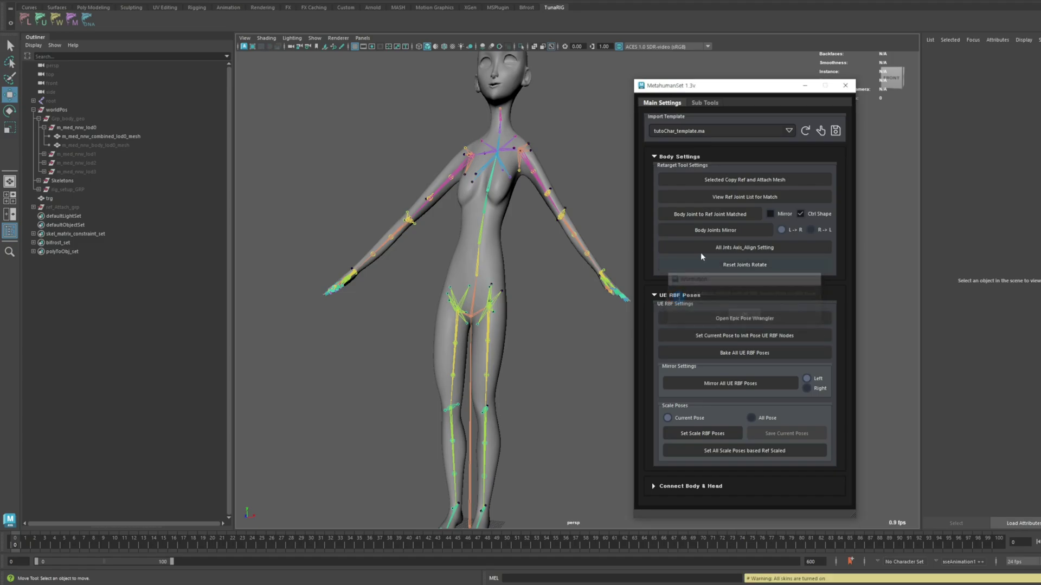
click(659, 296)
- Show the Auto Skin Load file list and rename the trg mesh as combined_lod0_mesh
click(703, 104)
click(662, 174)
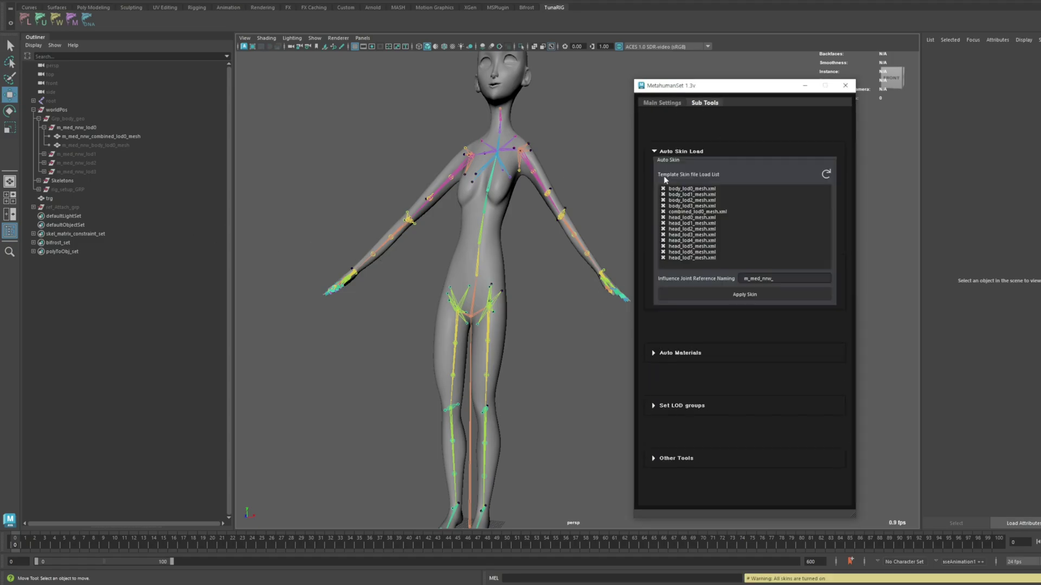
double_click(61, 198)
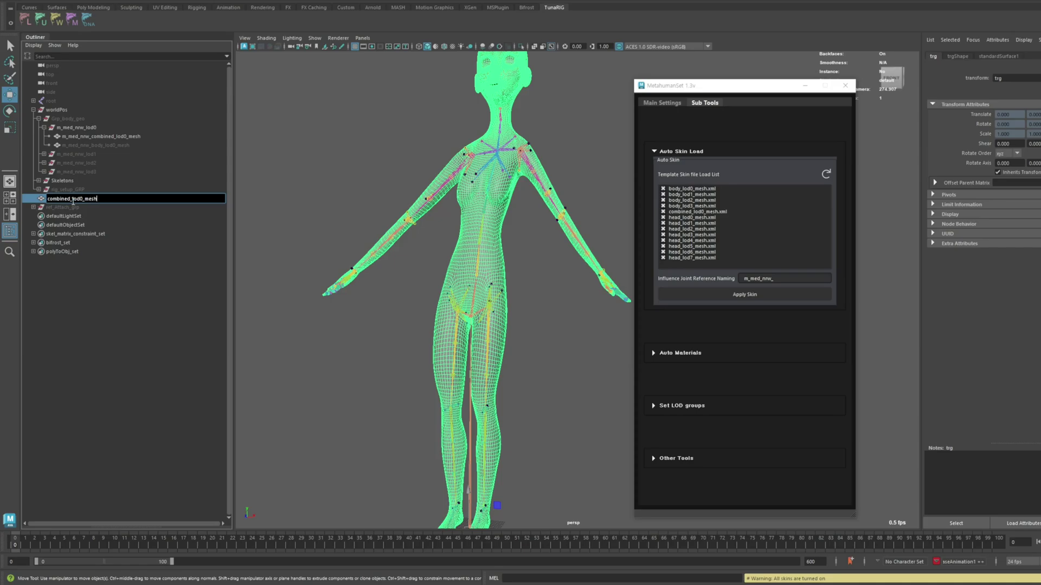
key(Return)
- Exclude all body and head skin files, keeping only combined_lod0_mesh.xml, and apply the skin
click(716, 189)
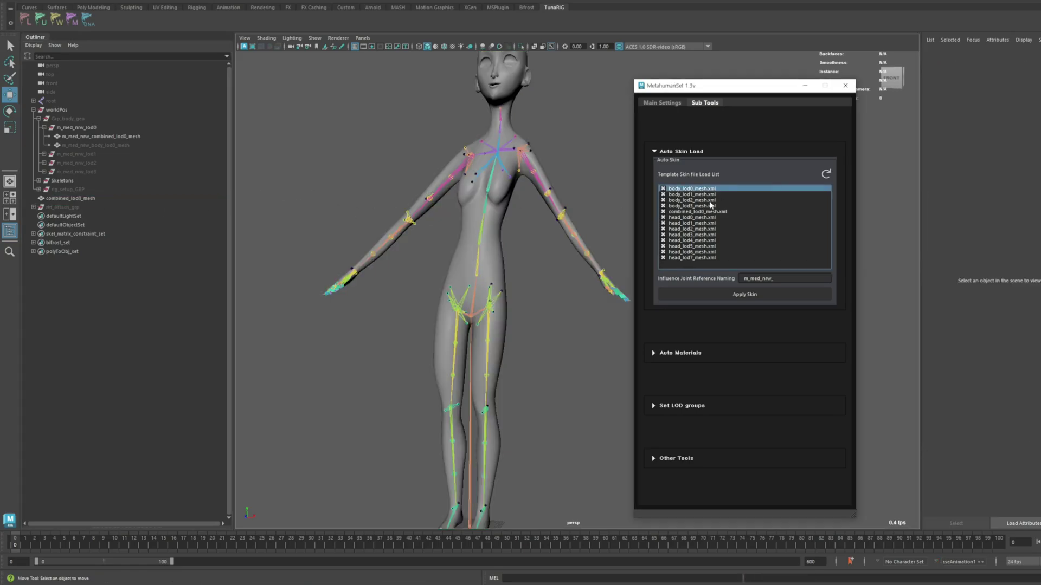
shift+click(710, 204)
key(space)
click(691, 217)
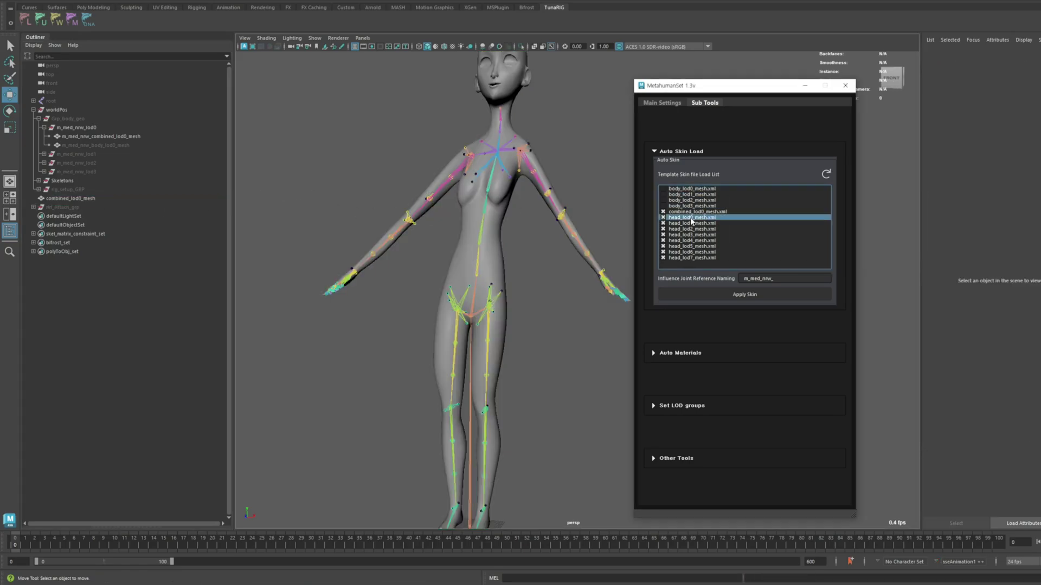
shift+click(690, 258)
key(space)
click(717, 295)
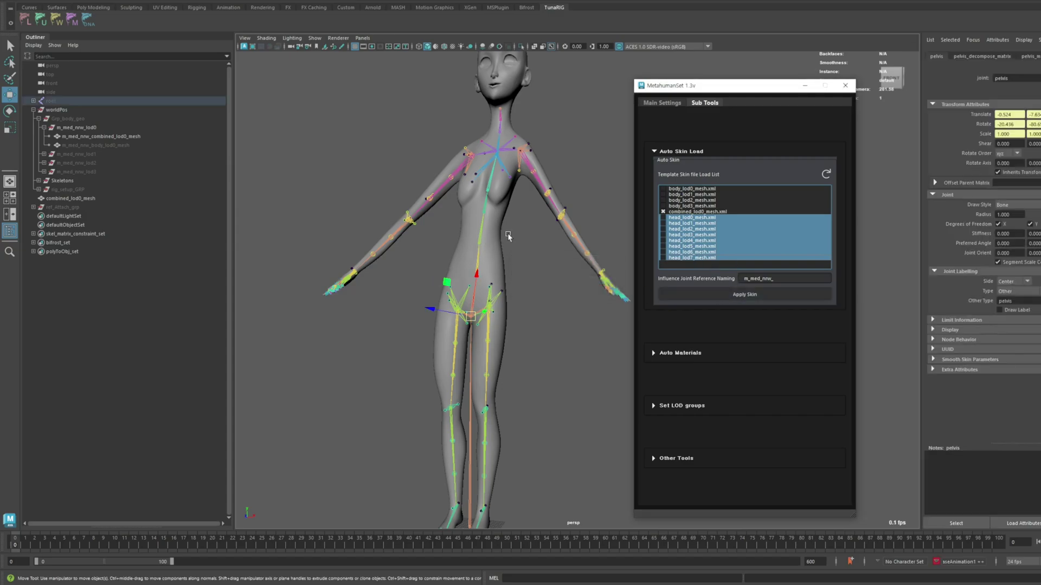
- Test the new skinning by rotating arm and nearby body joints, undoing the test rotations
alt+drag(529, 228, 468, 324)
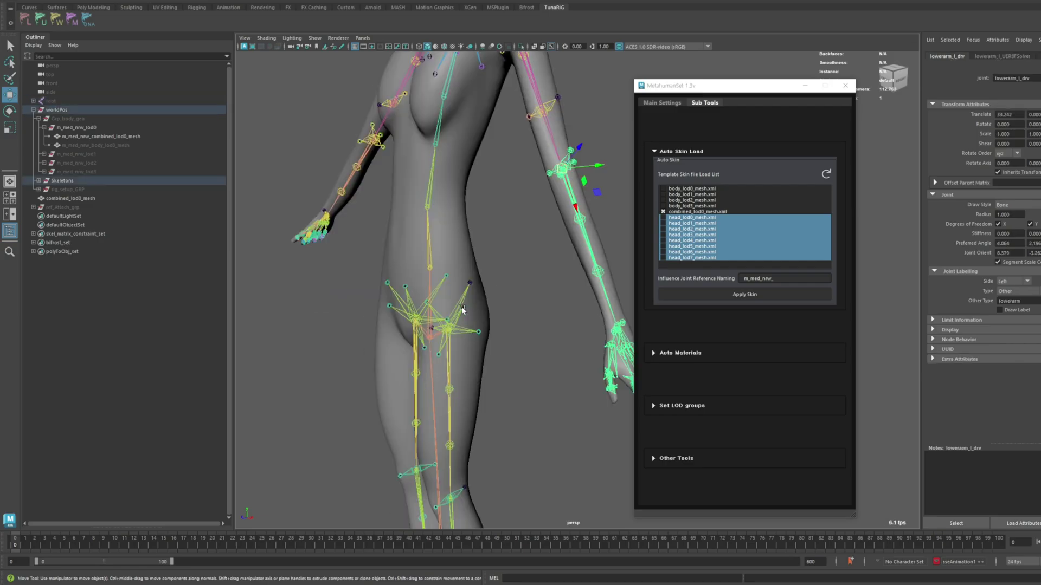
key(e)
scroll(539, 274, down, 6)
alt+drag(539, 274, 548, 268)
alt+middle_drag(549, 268, 536, 358)
alt+drag(537, 358, 584, 324)
alt+drag(452, 383, 512, 355)
key(ctrl+z)
click(471, 287)
drag(493, 297, 513, 252)
key(ctrl+z)
- Test the body deformation by rotating several joints including the right thigh, and undo all the rotations
click(483, 395)
click(412, 371)
alt+drag(411, 370, 550, 325)
alt+drag(534, 388, 558, 369)
key(ctrl+z)
click(477, 353)
drag(563, 382, 446, 365)
click(401, 330)
drag(378, 302, 391, 379)
alt+drag(395, 374, 536, 295)
click(553, 303)
click(502, 187)
drag(483, 153, 531, 169)
alt+drag(564, 304, 542, 306)
key(ctrl+z)
key(ctrl+z)
key(ctrl+z)
key(ctrl+z)
key(ctrl+z)
key(ctrl+z)
alt+right_drag(542, 307, 484, 280)
alt+middle_drag(484, 280, 475, 223)
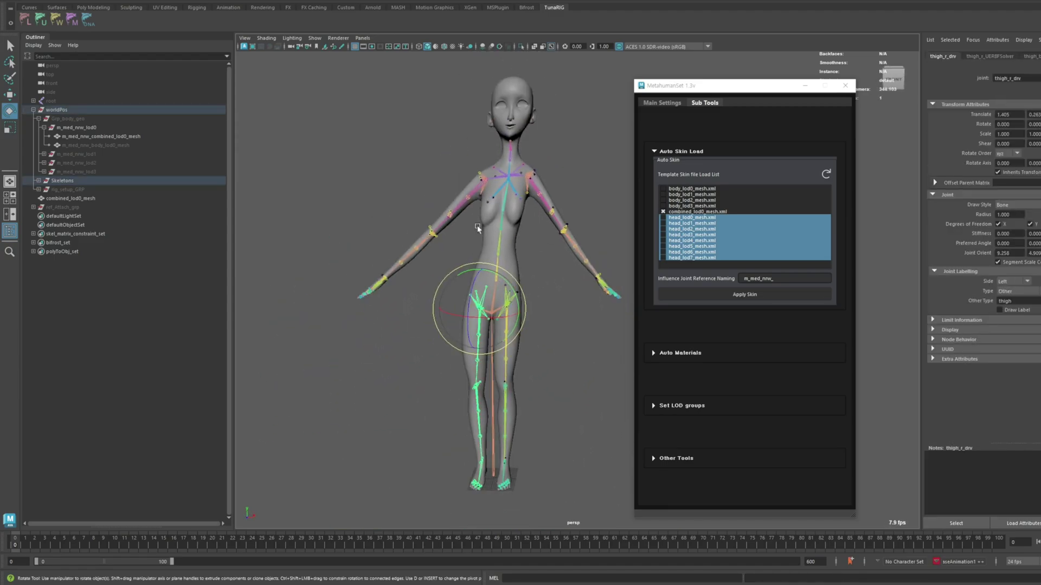
- Deselect the joint and bring up the MetahumanSet main settings
click(531, 251)
alt+middle_drag(531, 251, 546, 295)
alt+drag(546, 295, 520, 307)
click(662, 103)
drag(705, 85, 716, 83)
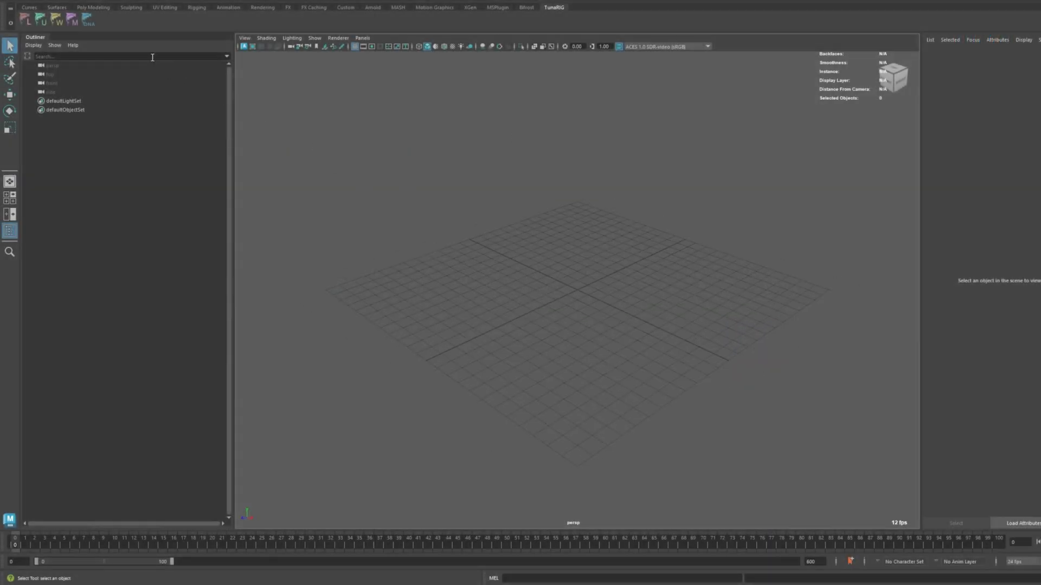
- Open the Ultimated DNA Editor and launch the Epic DNA Viewer from it
click(88, 20)
drag(522, 154, 526, 103)
click(542, 467)
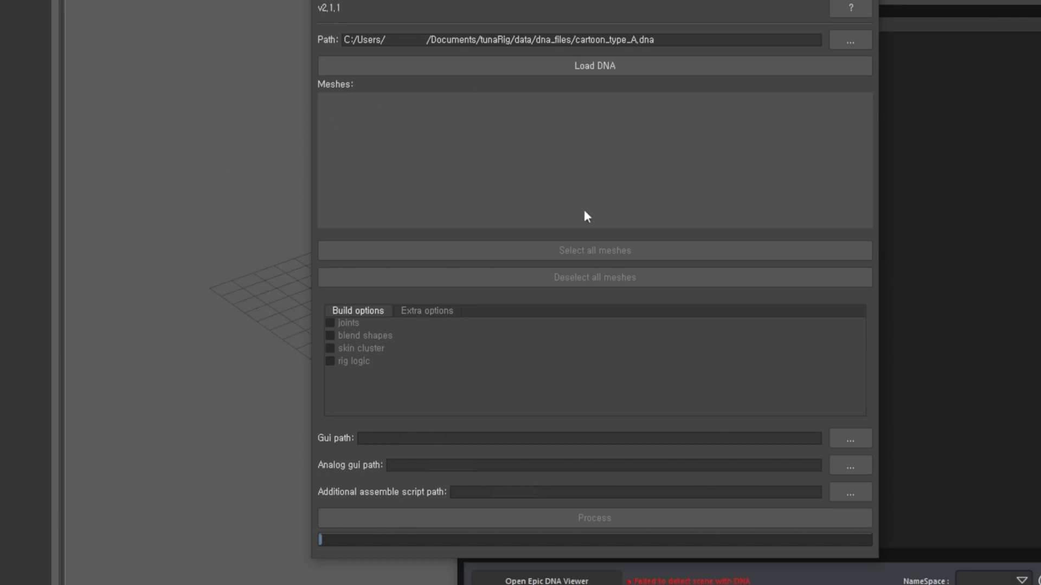
- Load cartoon_type_A.dna, include all its meshes, and build the head with joints, blend shapes and skin cluster
click(590, 67)
click(510, 250)
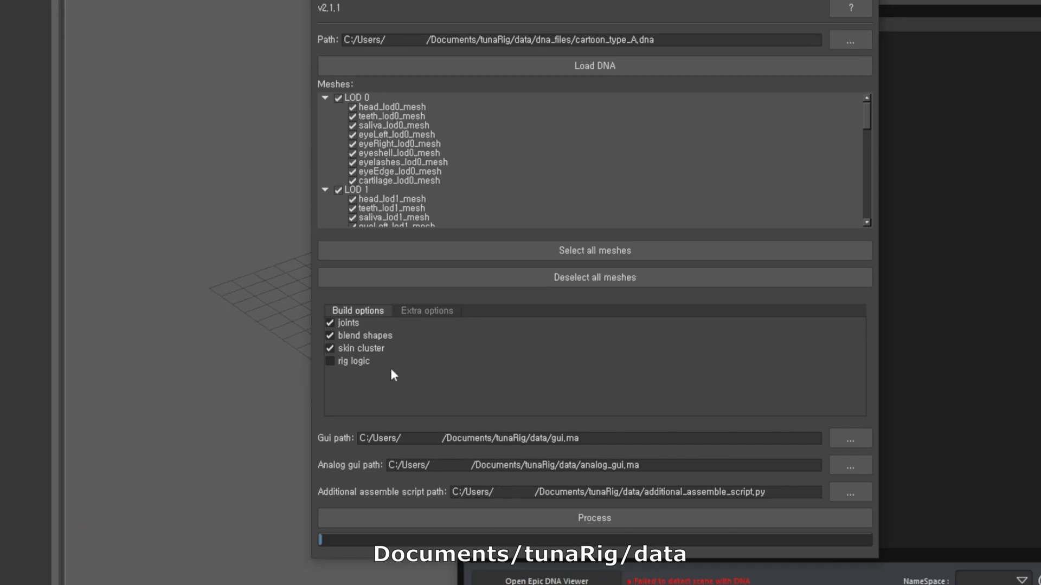
click(556, 518)
click(592, 287)
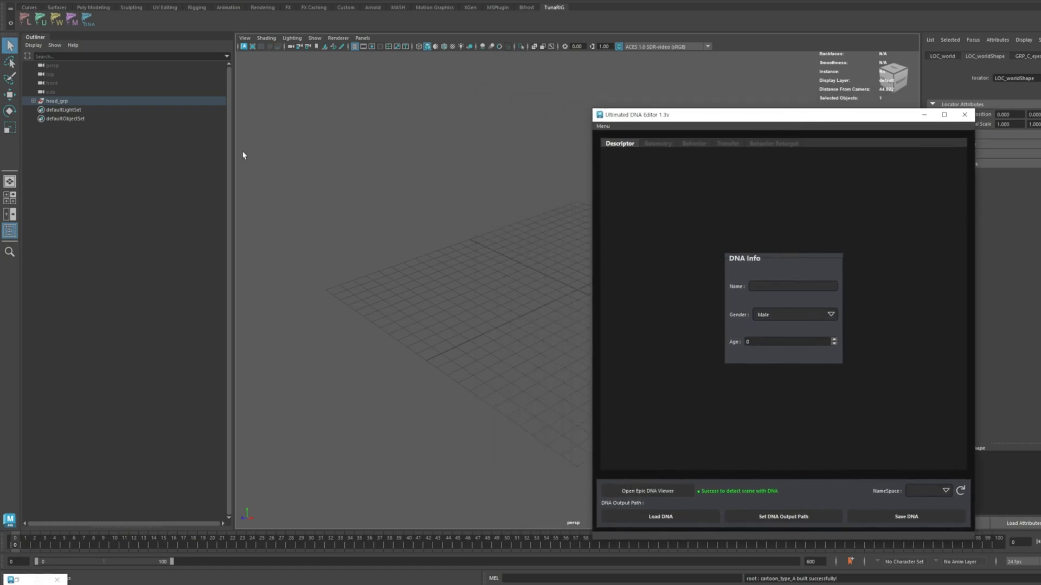
- Examine the built head_grp with its facial joints and control boards from the front
click(169, 101)
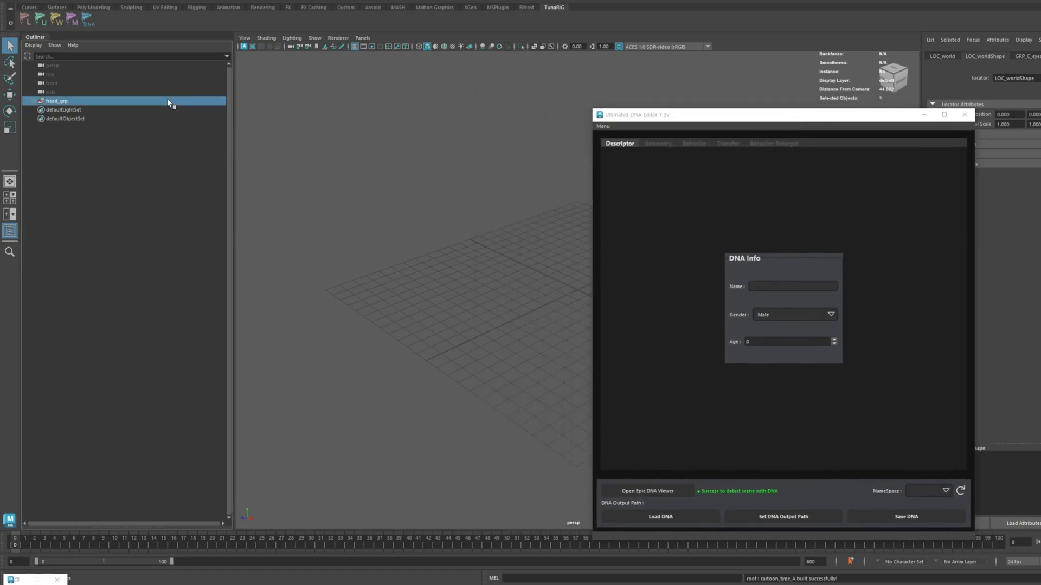
key(f)
key(w)
click(499, 231)
alt+middle_drag(491, 245, 347, 295)
alt+drag(352, 293, 531, 279)
scroll(515, 284, up, 3)
alt+middle_drag(496, 289, 502, 312)
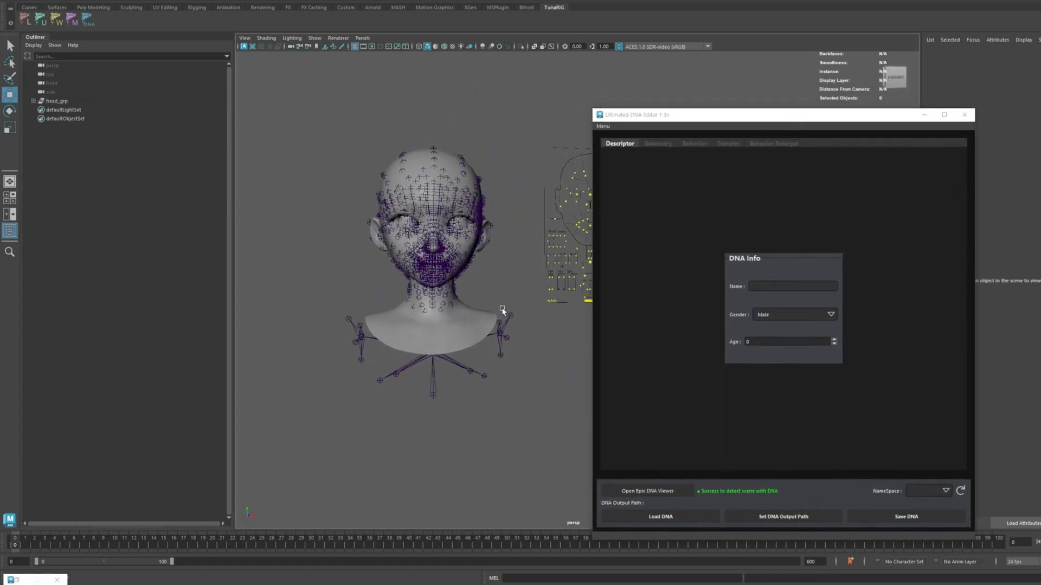
drag(651, 118, 774, 261)
scroll(534, 320, up, 4)
alt+middle_drag(523, 305, 538, 325)
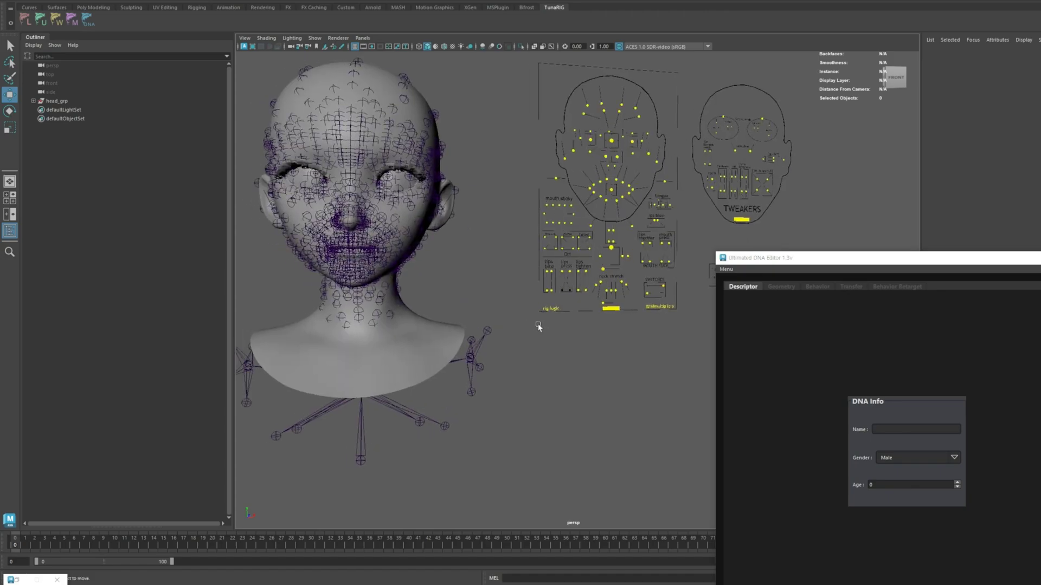
- Test the facial rig by lowering the jaw control to open the mouth, and undo the movement
click(611, 248)
mouse_move(612, 250)
mouse_down()
mouse_move(621, 269)
mouse_move(611, 266)
mouse_up()
alt+middle_drag(502, 295, 542, 307)
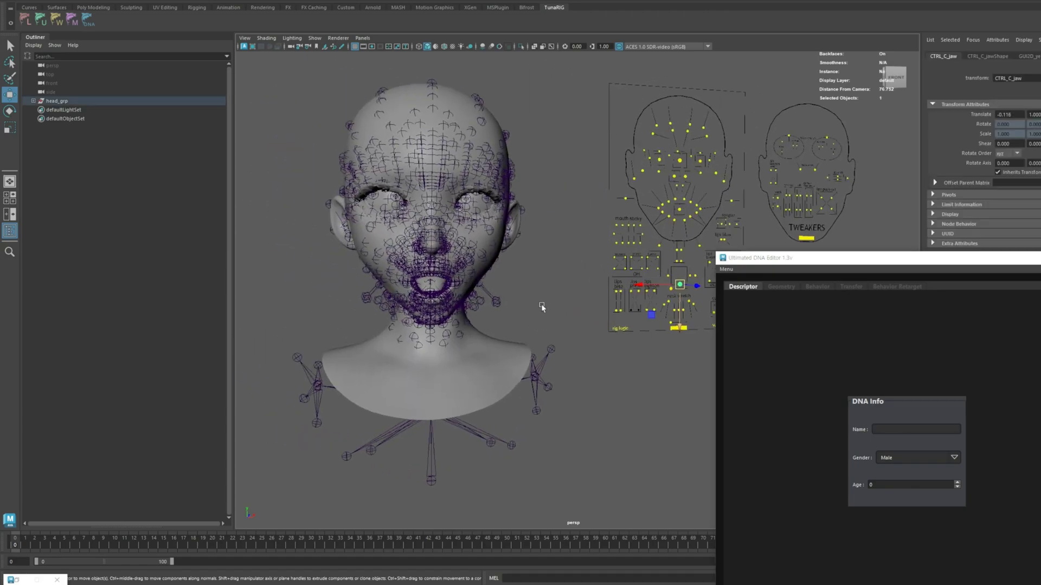
key(ctrl+z)
- Hide the joints in the viewport to leave the head mesh unobstructed
click(314, 37)
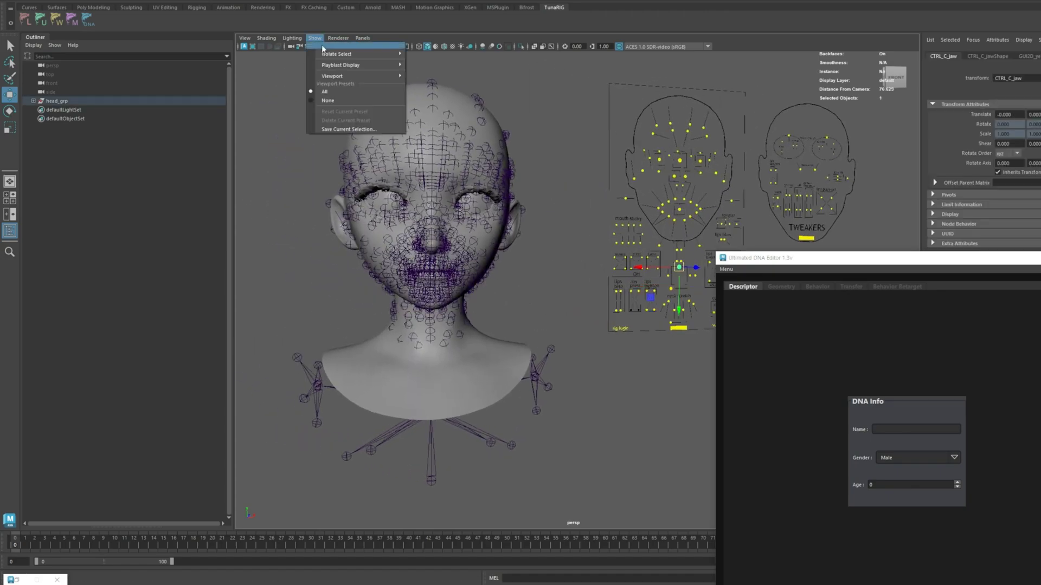
mouse_move(364, 76)
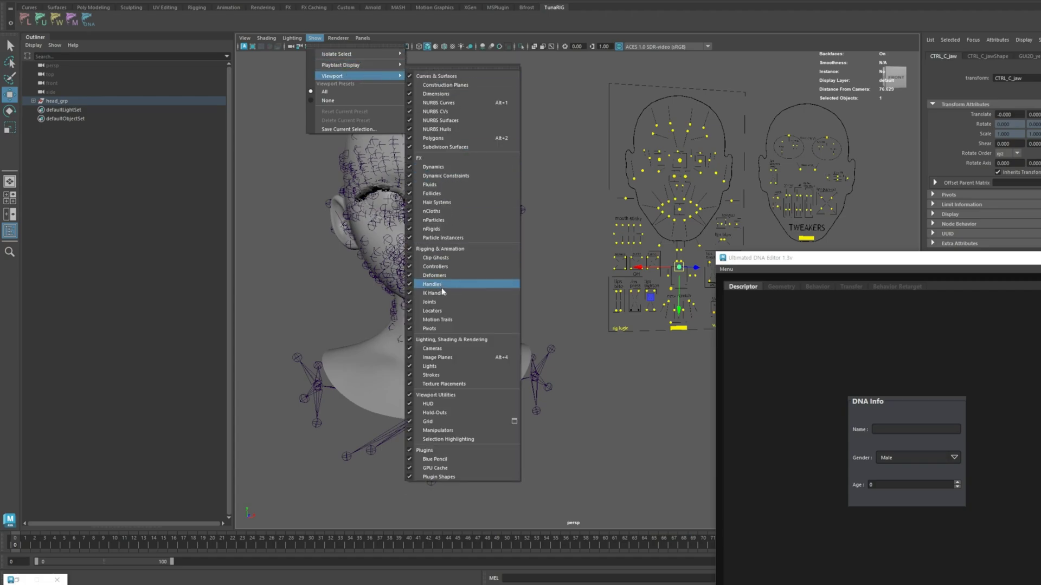
click(441, 302)
alt+middle_drag(627, 235, 609, 233)
drag(661, 266, 645, 249)
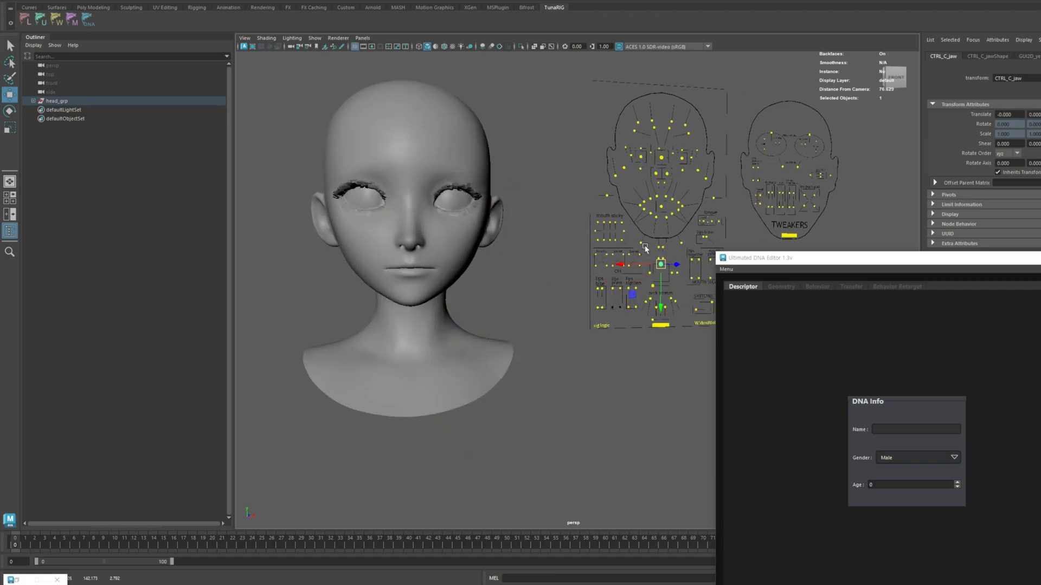
- Test the facial rig by lowering both eye blink controls to close the eyes and moving the central eye control
click(631, 155)
shift+click(691, 158)
drag(684, 198, 683, 209)
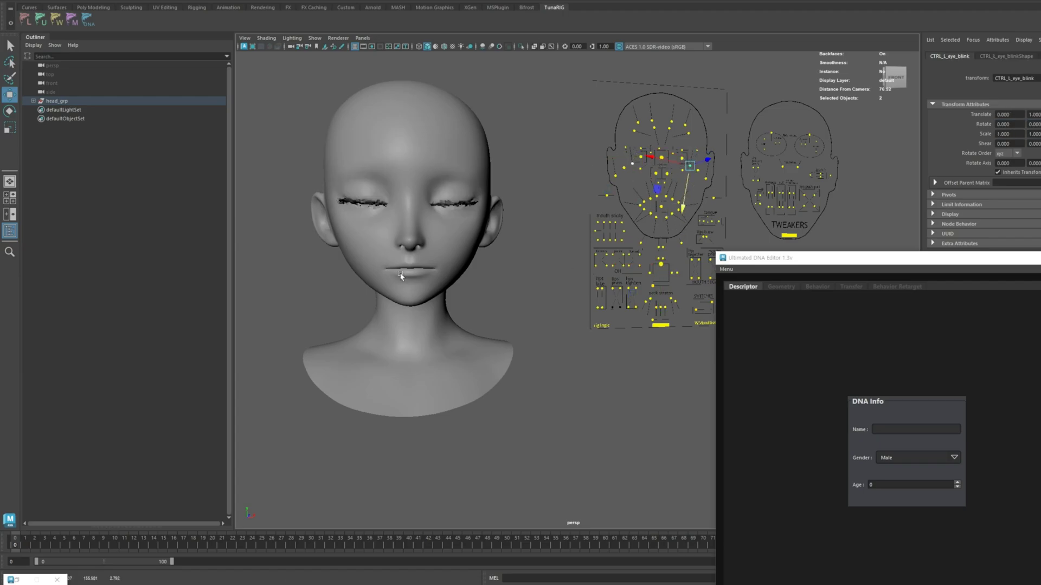
alt+middle_drag(509, 177, 513, 194)
click(645, 188)
click(664, 175)
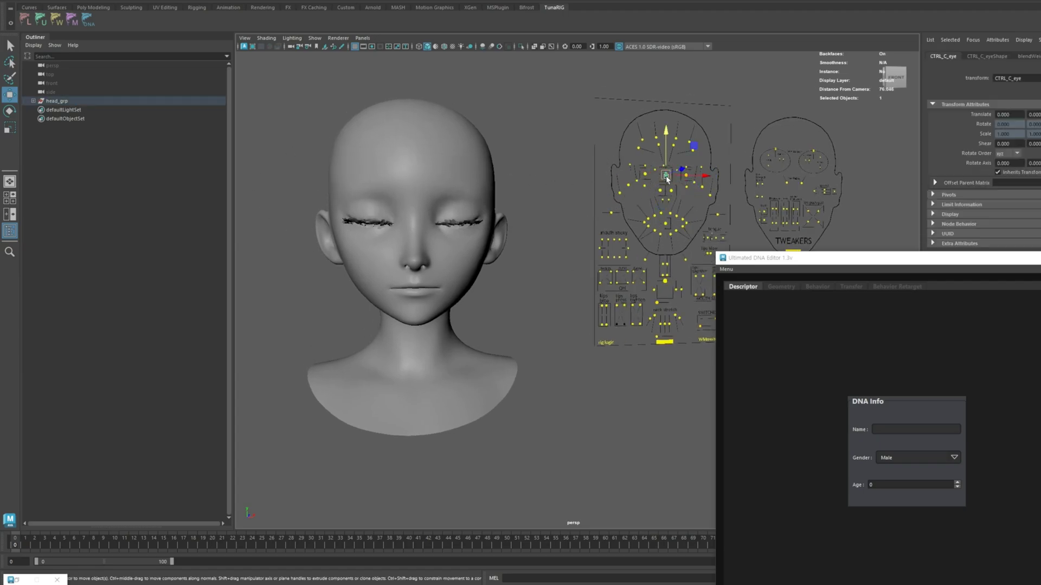
drag(665, 175, 671, 162)
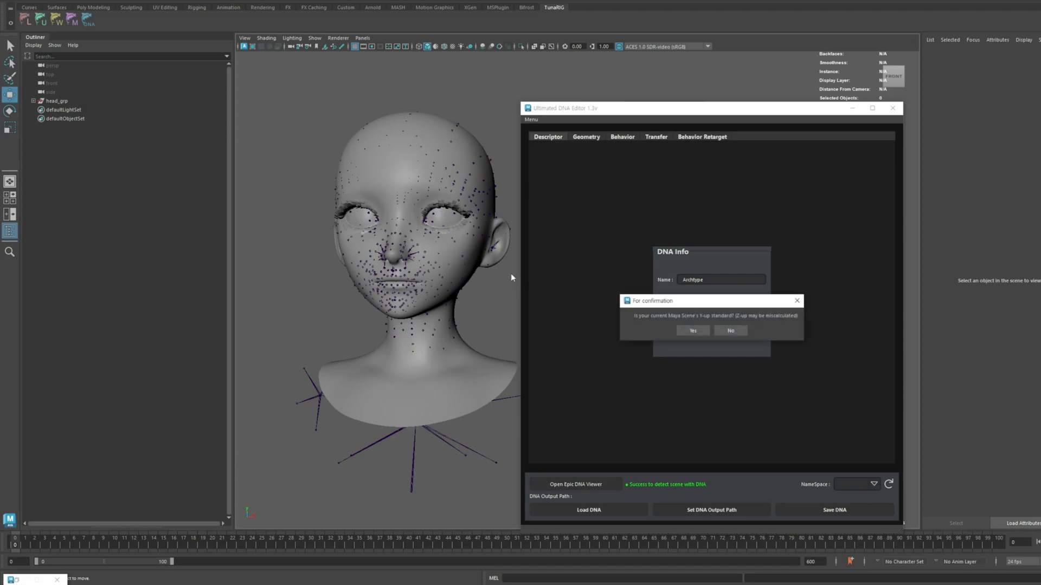
- Confirm the scene's Y-up standard for cartoon_type_A.dna and show the Behavior settings beside the head
click(693, 331)
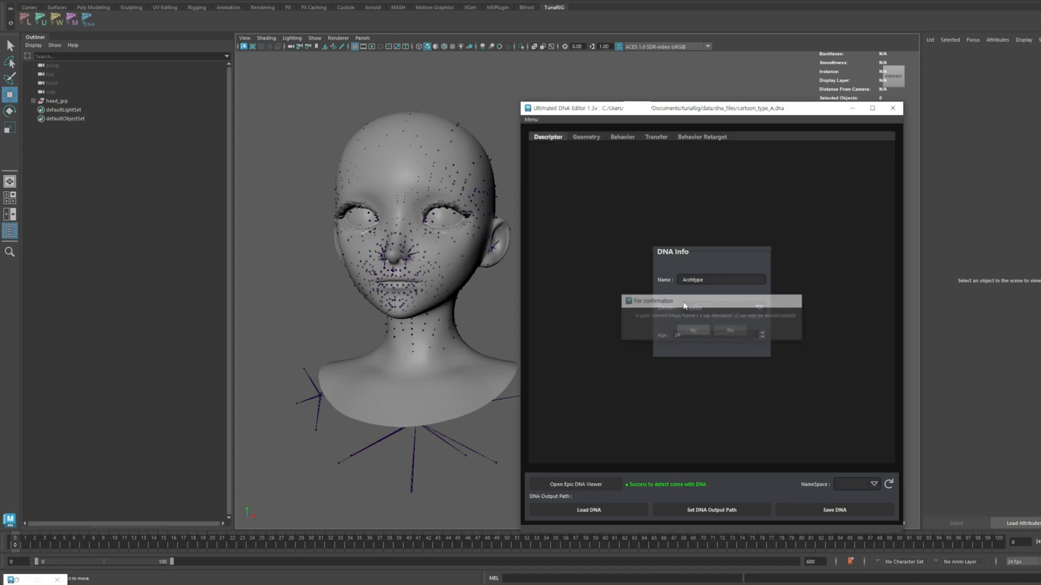
click(618, 139)
drag(617, 112, 619, 92)
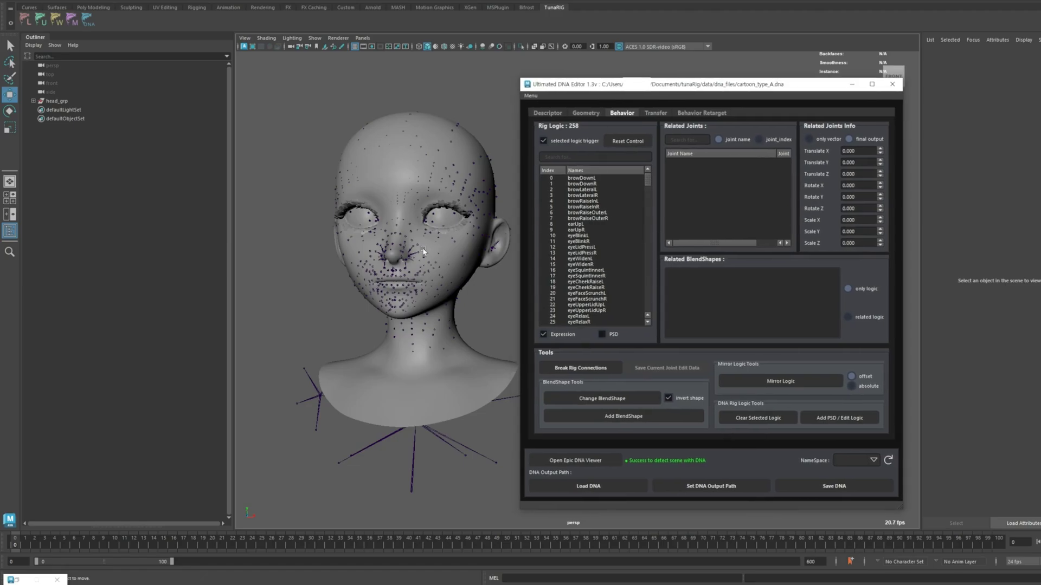
drag(577, 95, 628, 100)
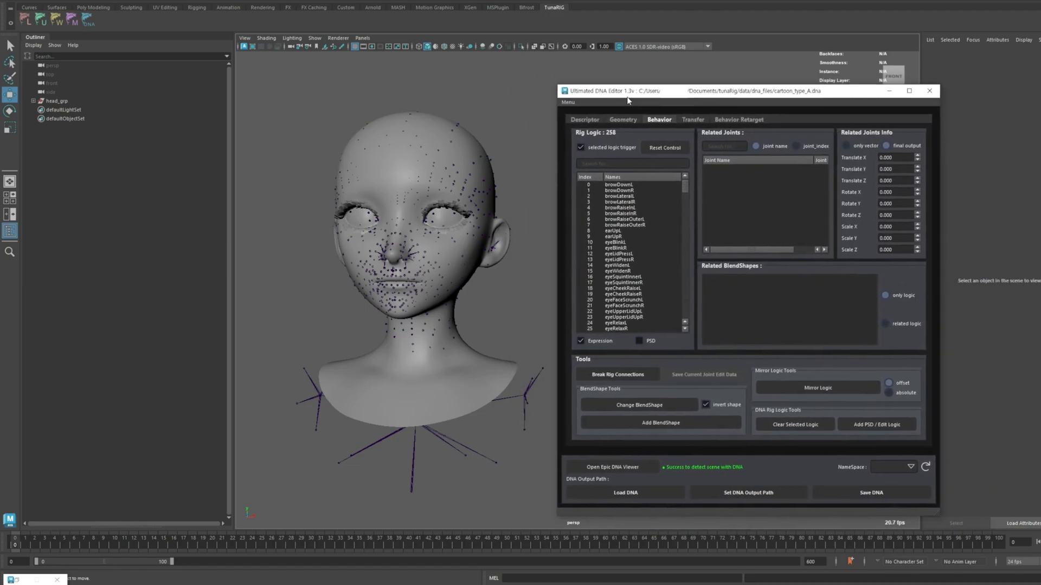
- Preview rig logic expressions on the head, including eyeBlinkL, eyeBlinkR, earUpL and earUpR
click(617, 243)
click(616, 248)
click(615, 231)
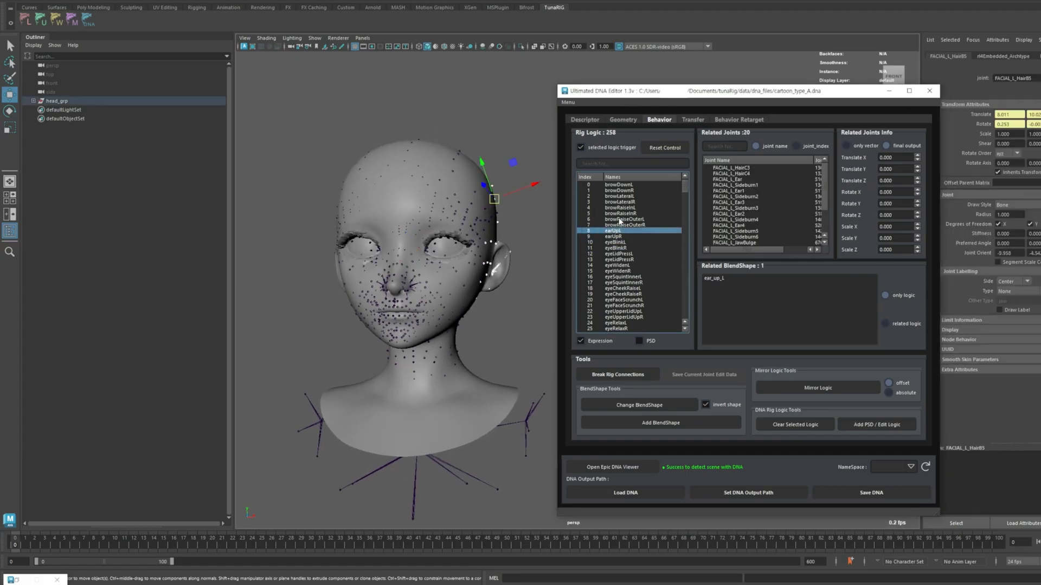
click(619, 209)
click(619, 236)
click(622, 265)
click(624, 293)
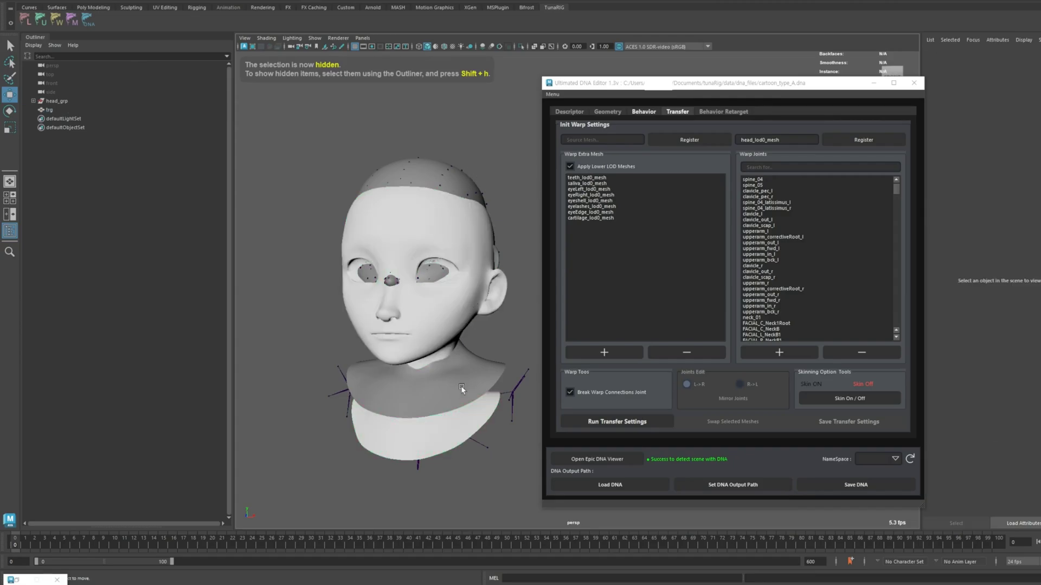
- Register the trg mesh as the source mesh in the Init Warp Settings
click(485, 406)
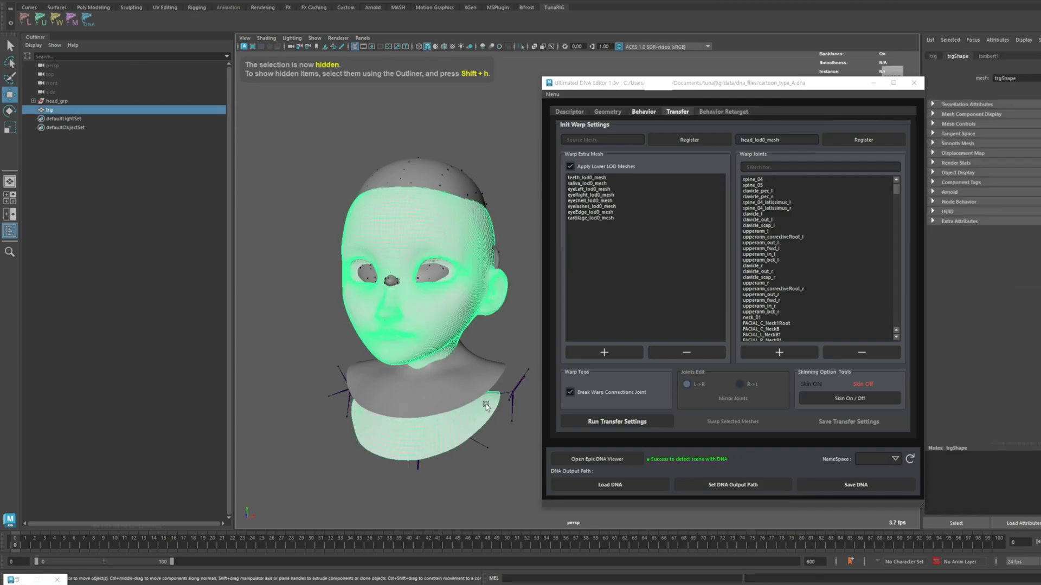
click(690, 142)
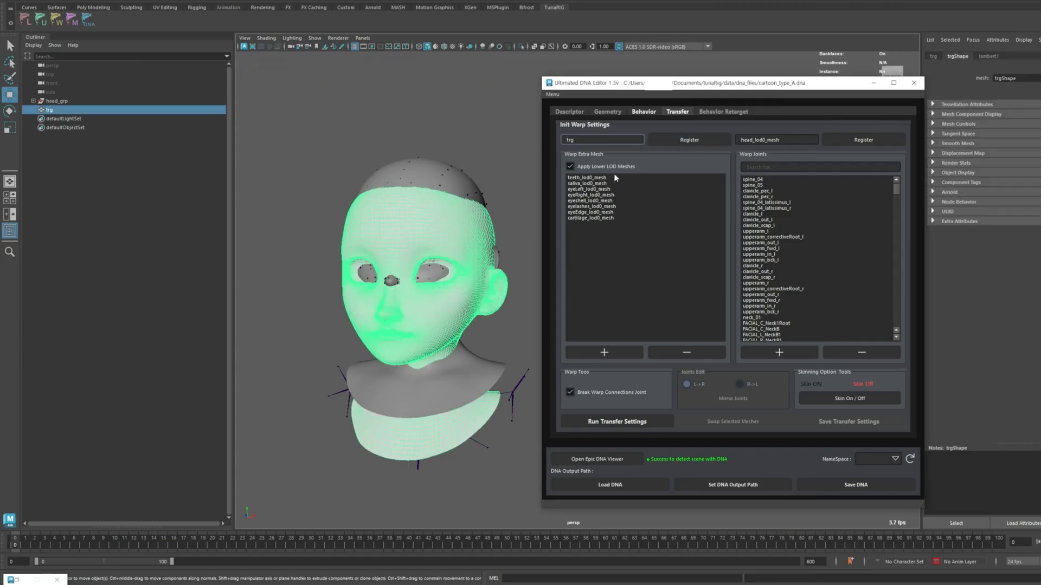
click(508, 161)
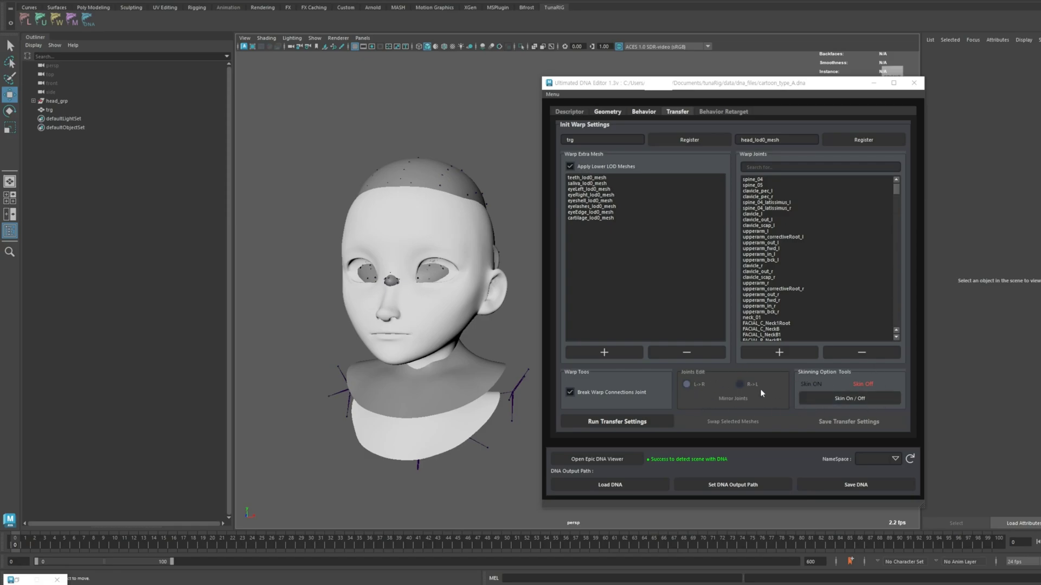
- Set the DNA output path to D:/test.dna and run the transfer settings with trg and head_lod0_mesh
click(734, 484)
alt+drag(482, 317, 462, 316)
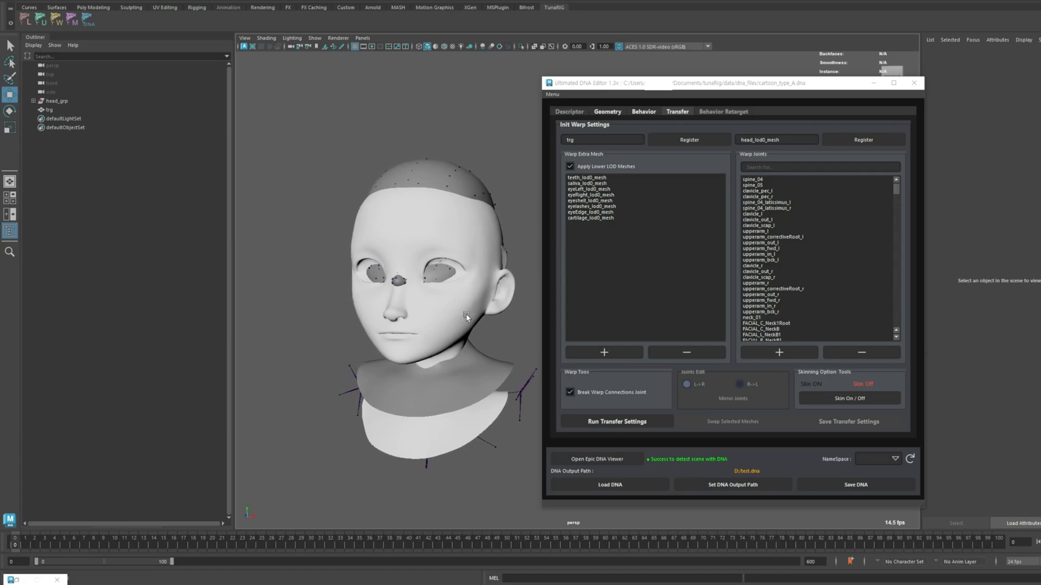
alt+drag(465, 315, 491, 252)
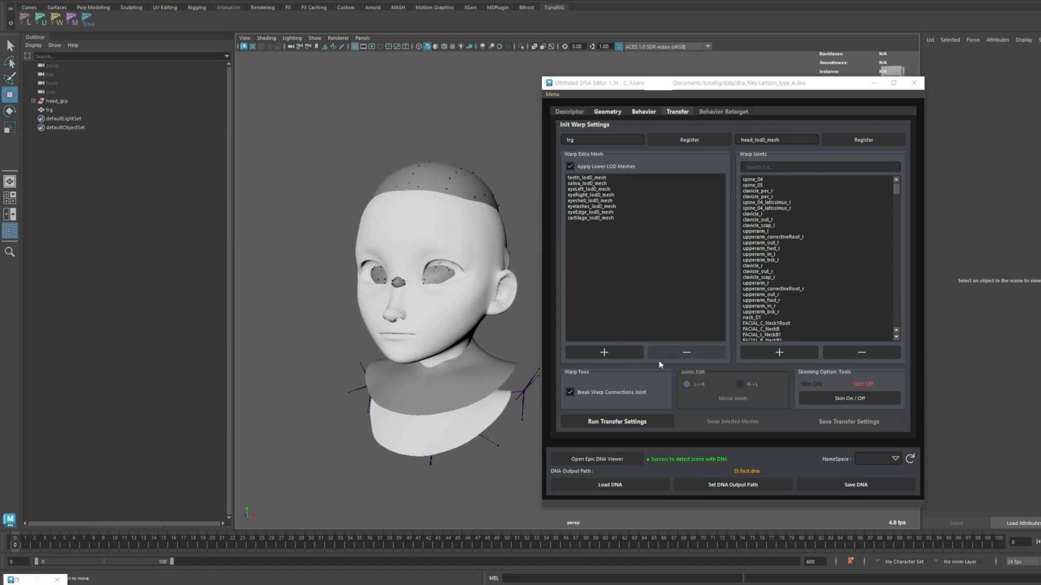
click(603, 422)
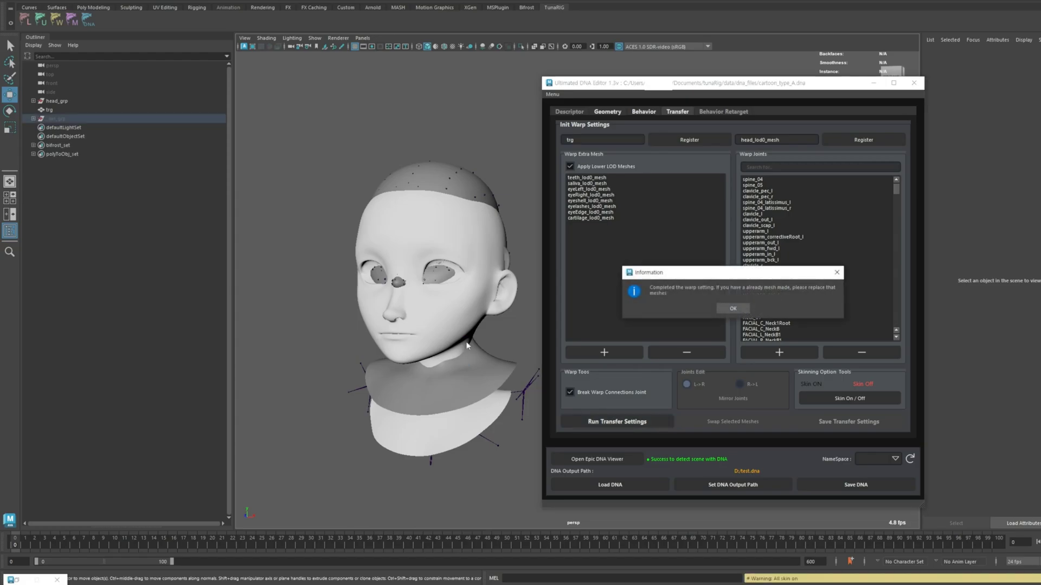
click(756, 309)
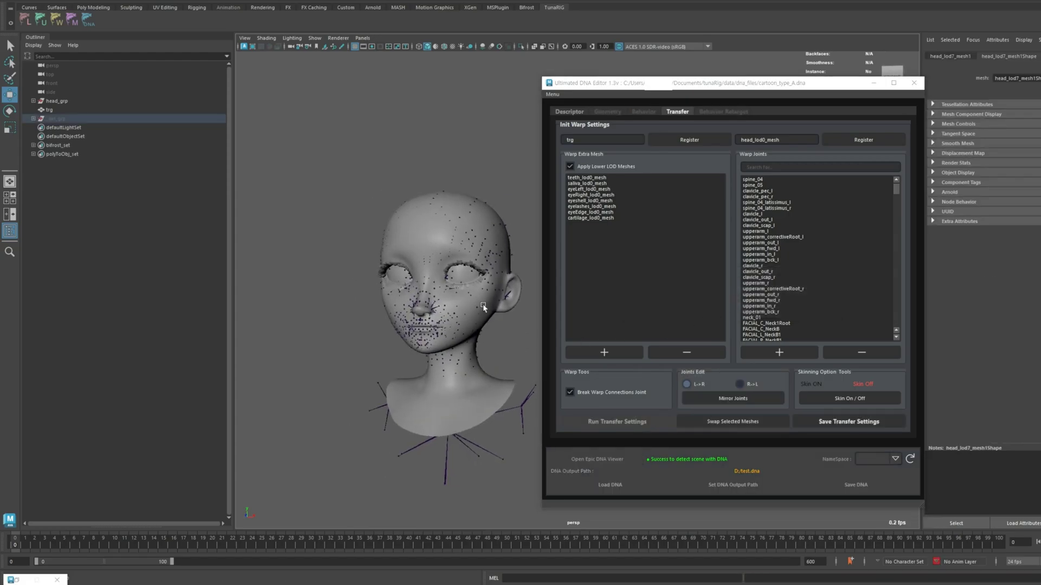
- Hide the trg mesh to expose the warped head
click(82, 110)
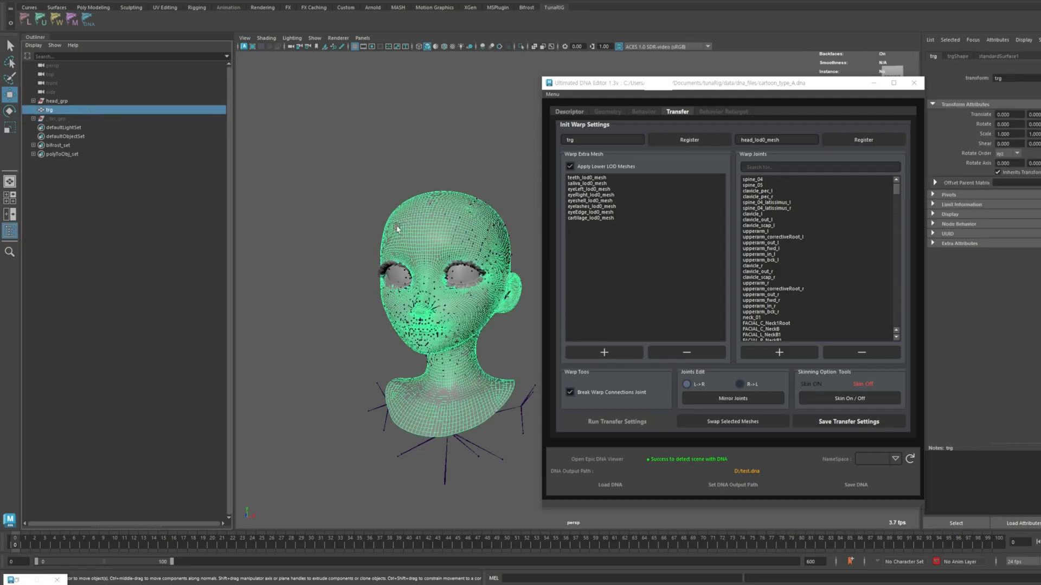
scroll(415, 221, up, 3)
key(ctrl+h)
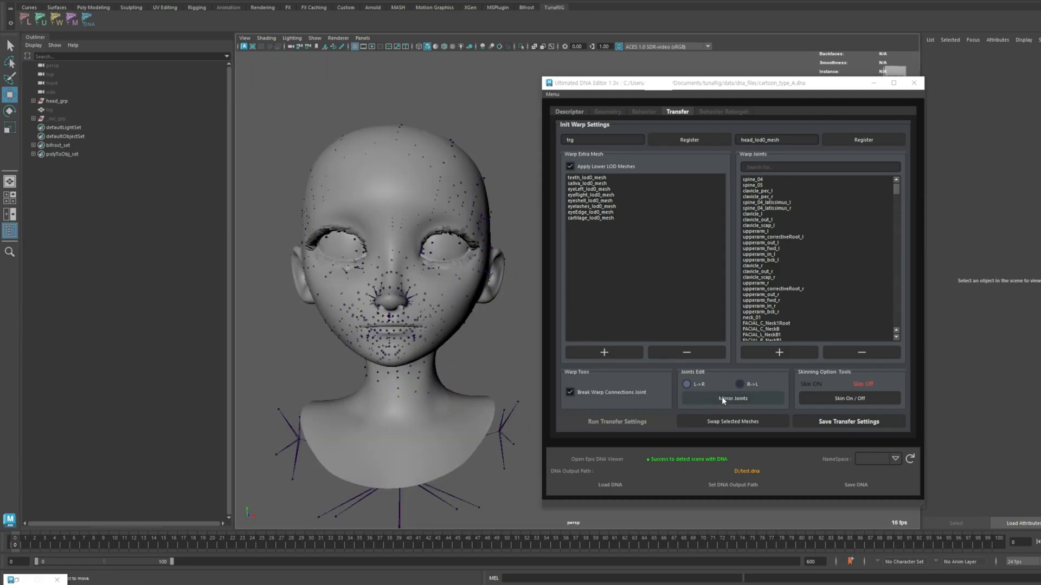
- Set the joint mirroring direction to L->R
click(753, 385)
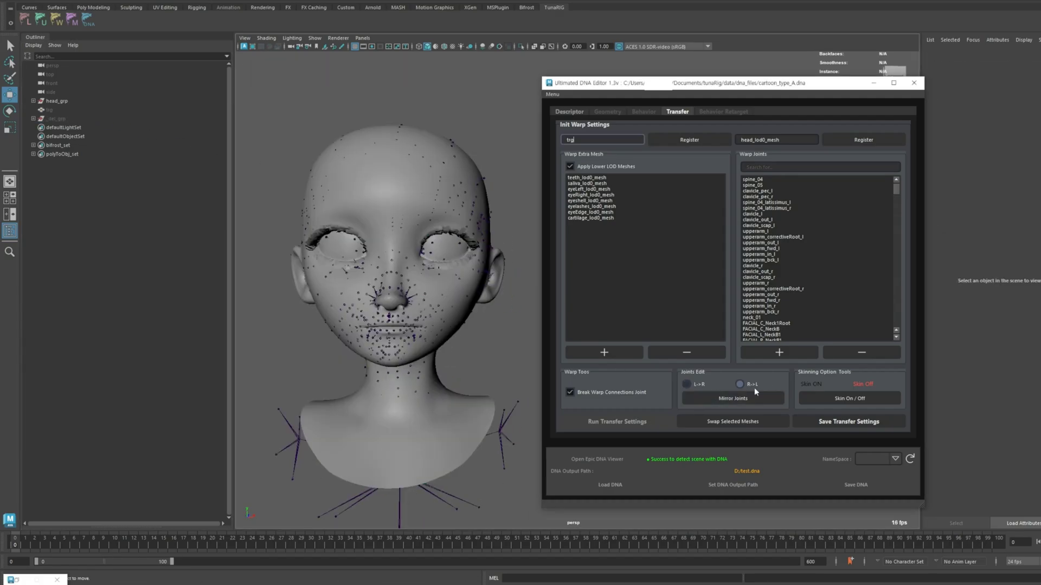
click(688, 382)
click(717, 396)
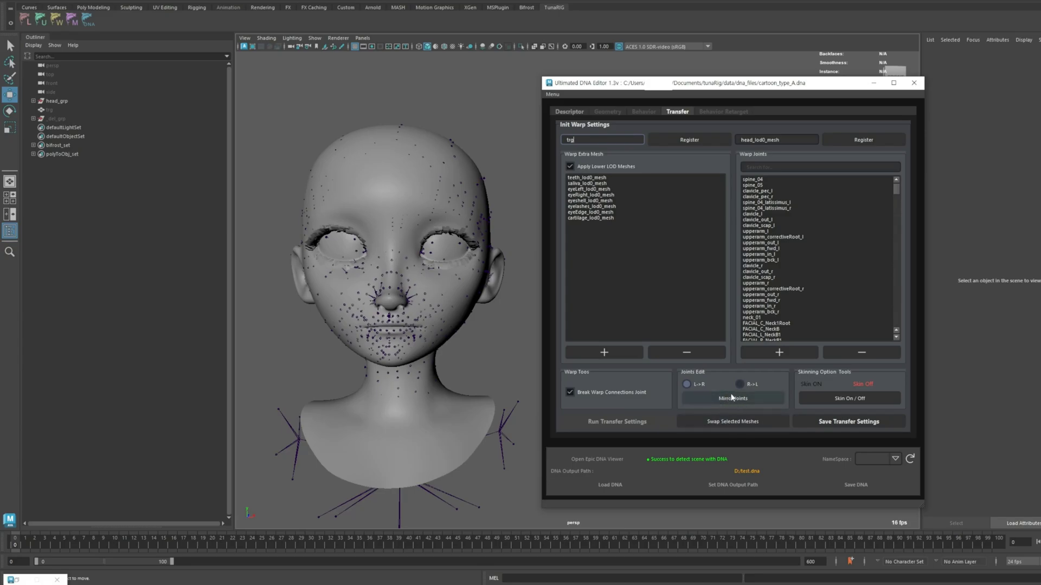
- Toggle the skinning of all meshes with the Skin On / Off option
click(818, 396)
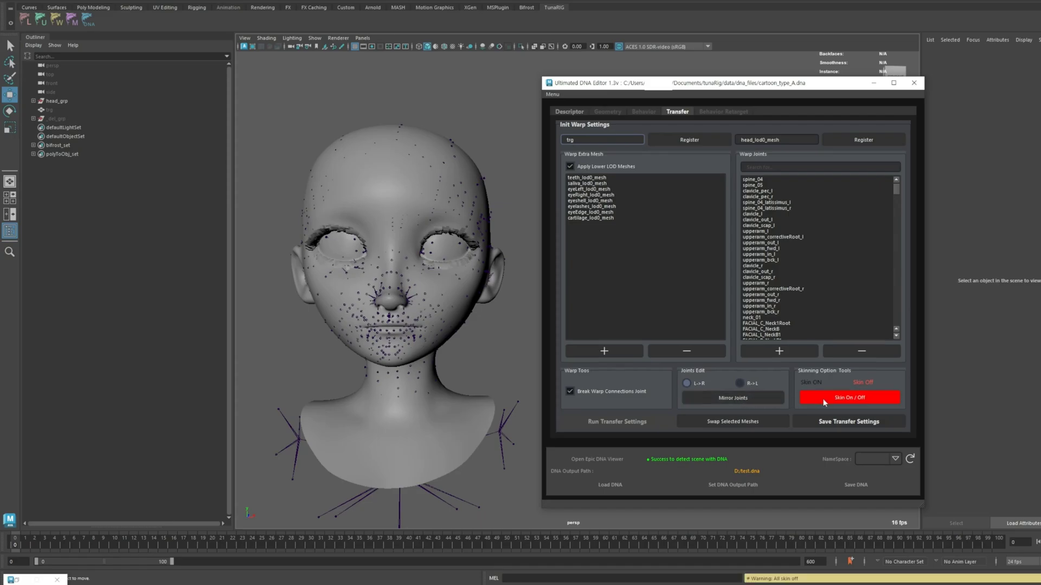
click(834, 397)
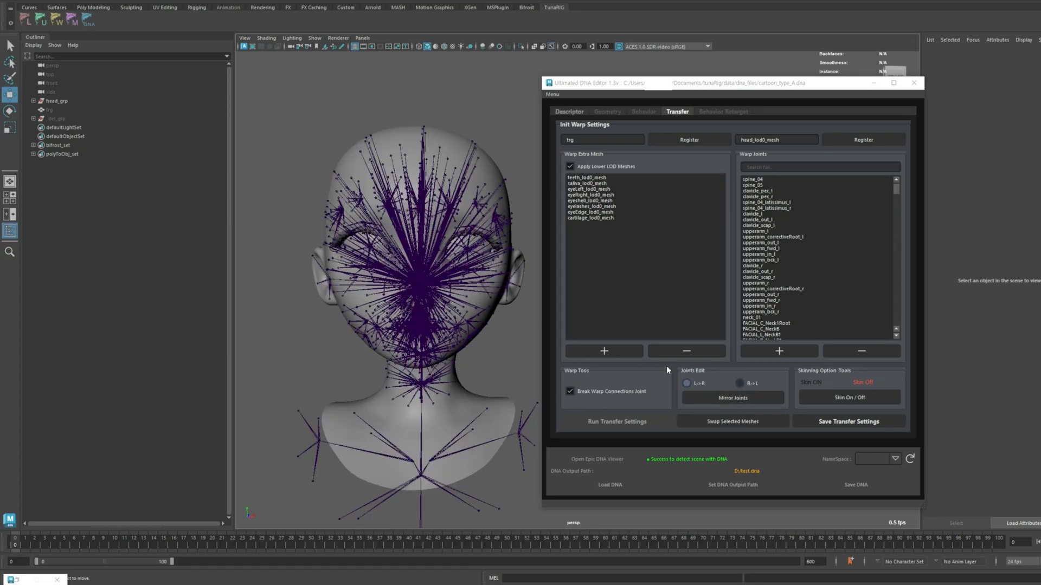
- Try mirroring all the head joints in the L->R direction
click(715, 399)
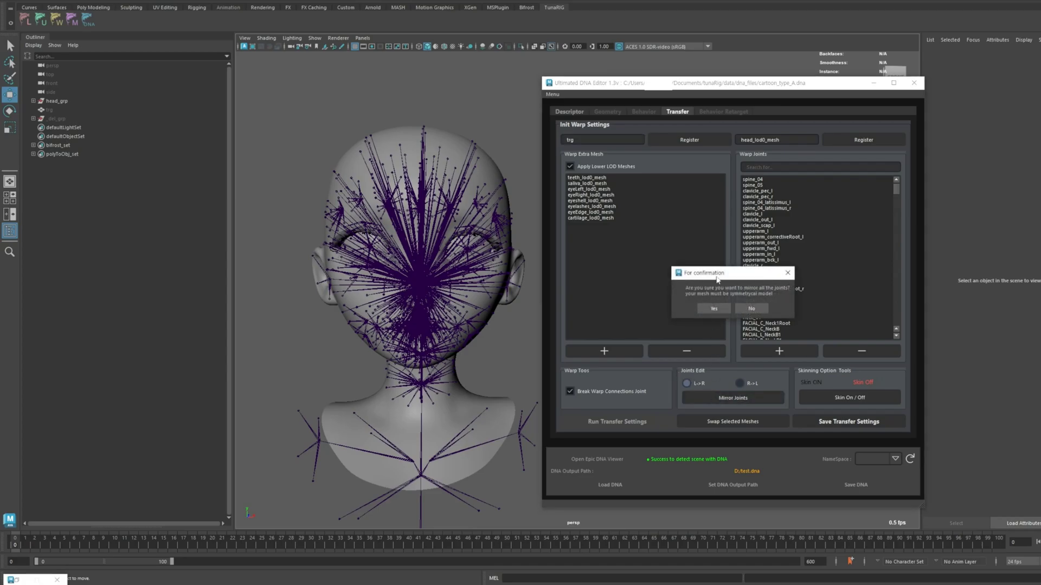
drag(717, 277, 638, 290)
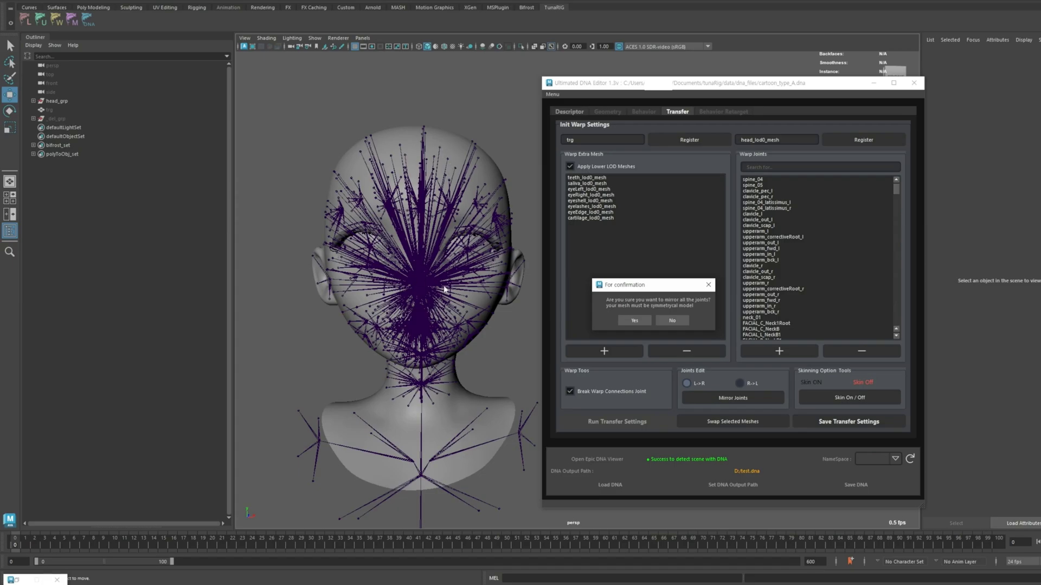
click(635, 321)
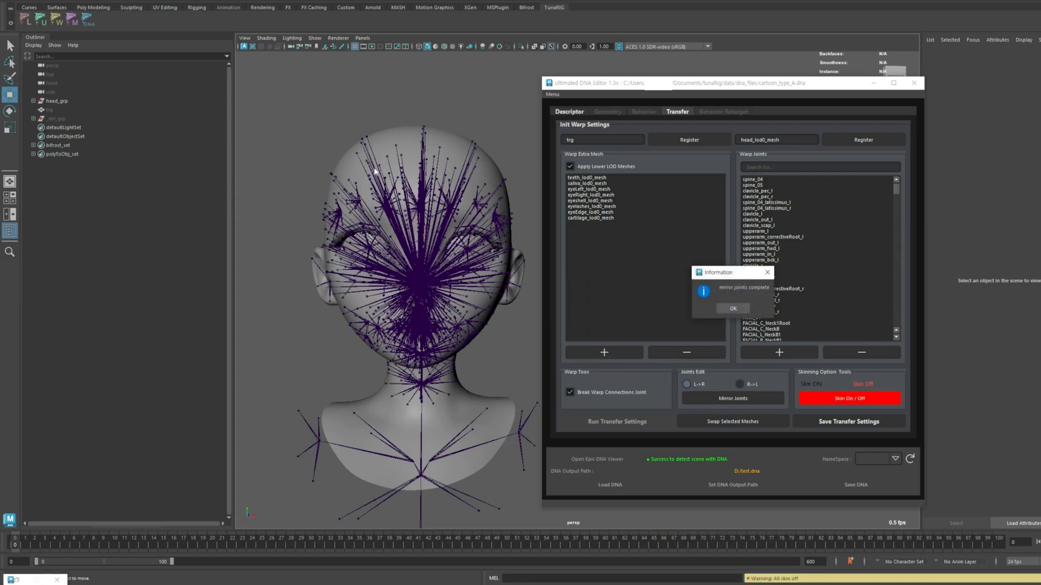
click(732, 309)
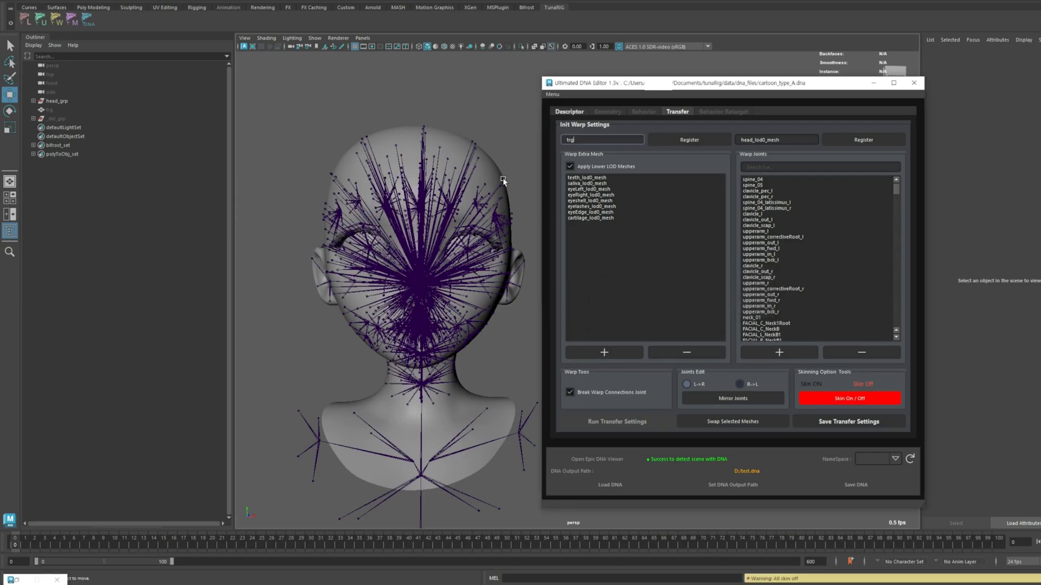
alt+middle_drag(466, 120, 474, 122)
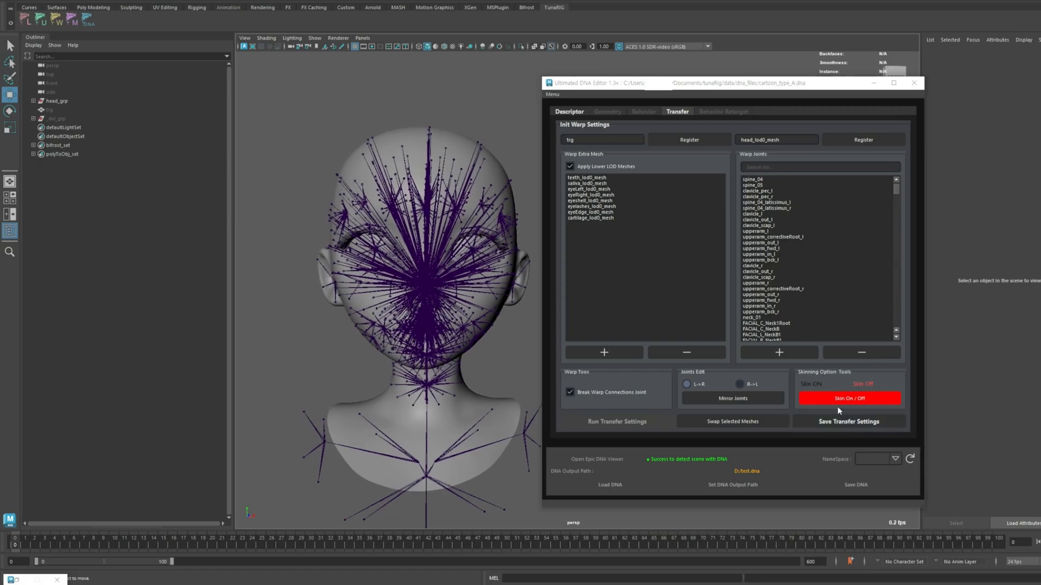
key(ctrl+z)
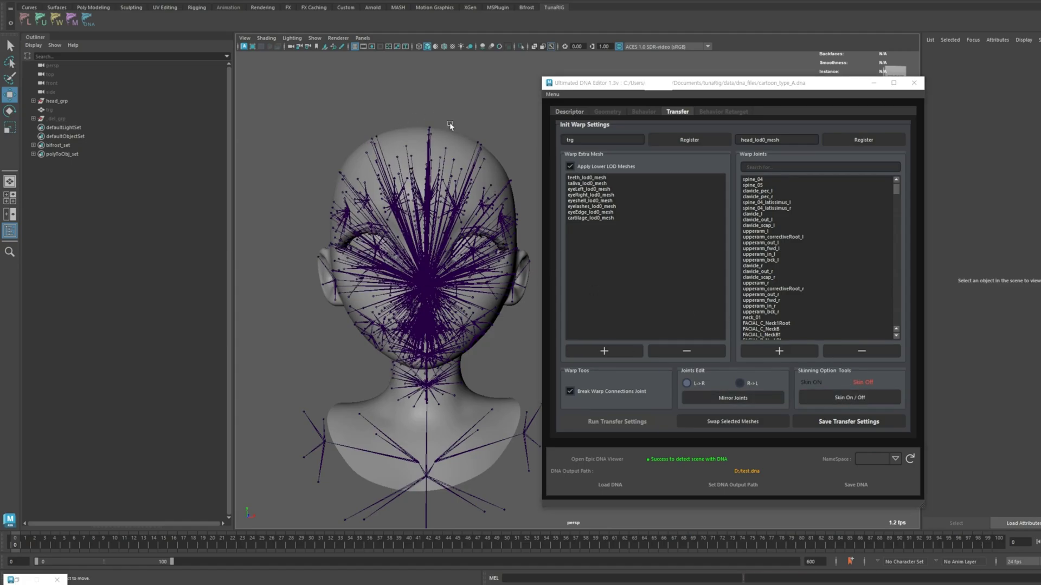
- Mirror all the head joints in the R->L direction and toggle the mesh skinning with Skin On / Off
click(739, 383)
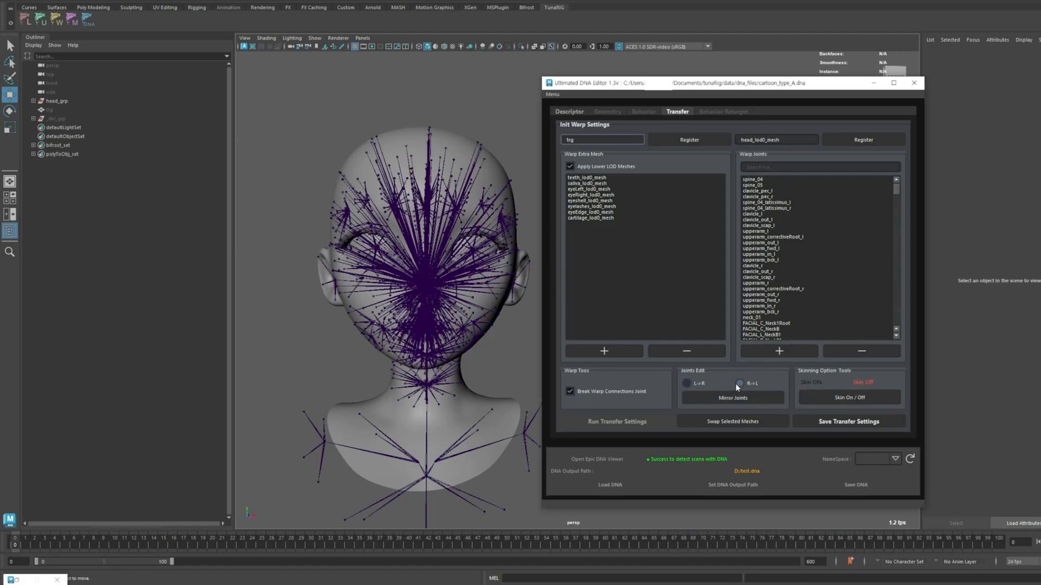
click(721, 398)
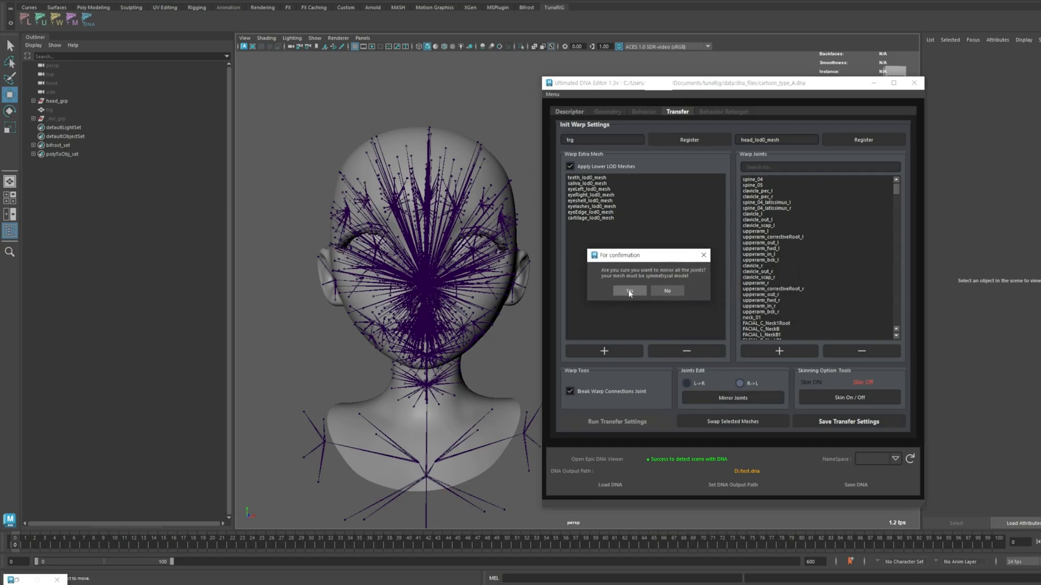
click(627, 291)
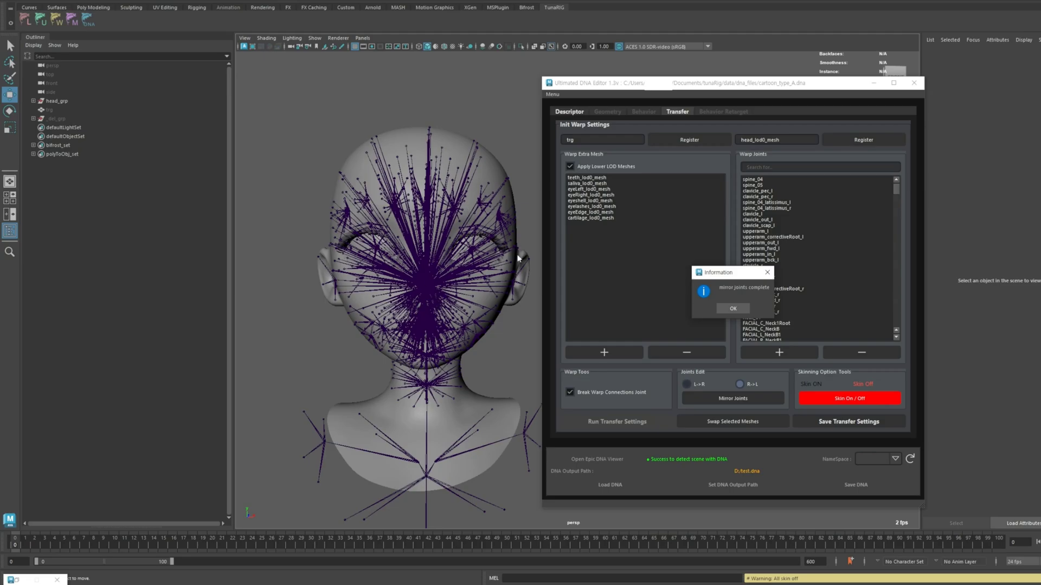
click(734, 307)
click(827, 397)
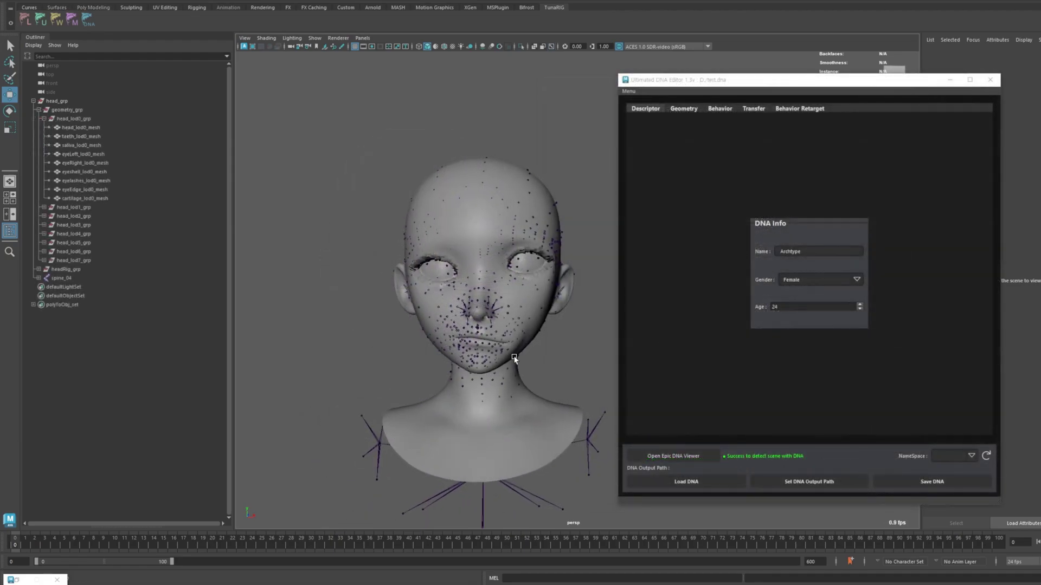
- Trigger the eyeBlinkL expression in the Behavior rig logic and inspect the resulting eyelid pose
alt+middle_drag(553, 247, 535, 238)
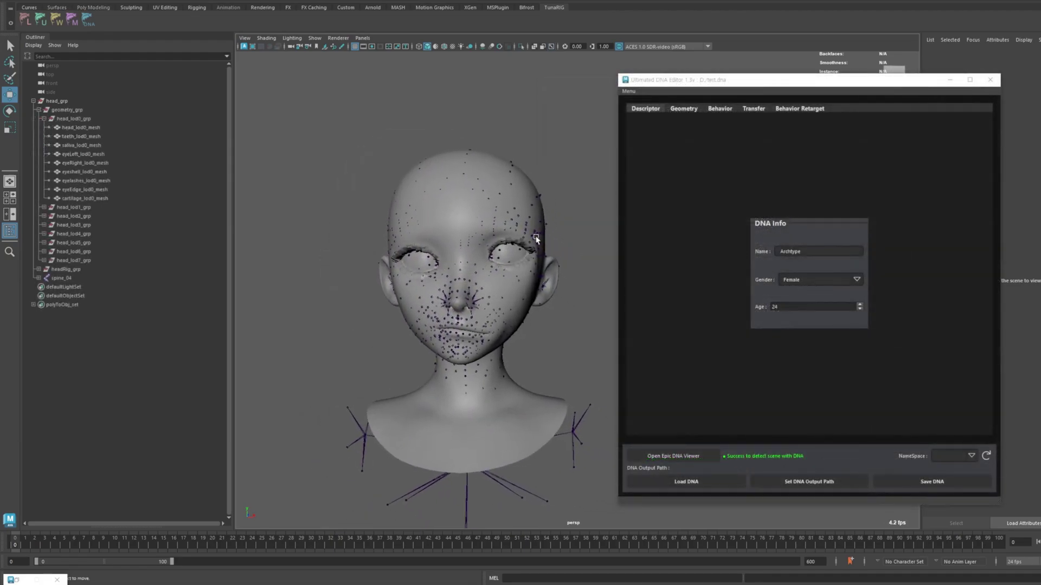
click(720, 109)
scroll(484, 297, up, 3)
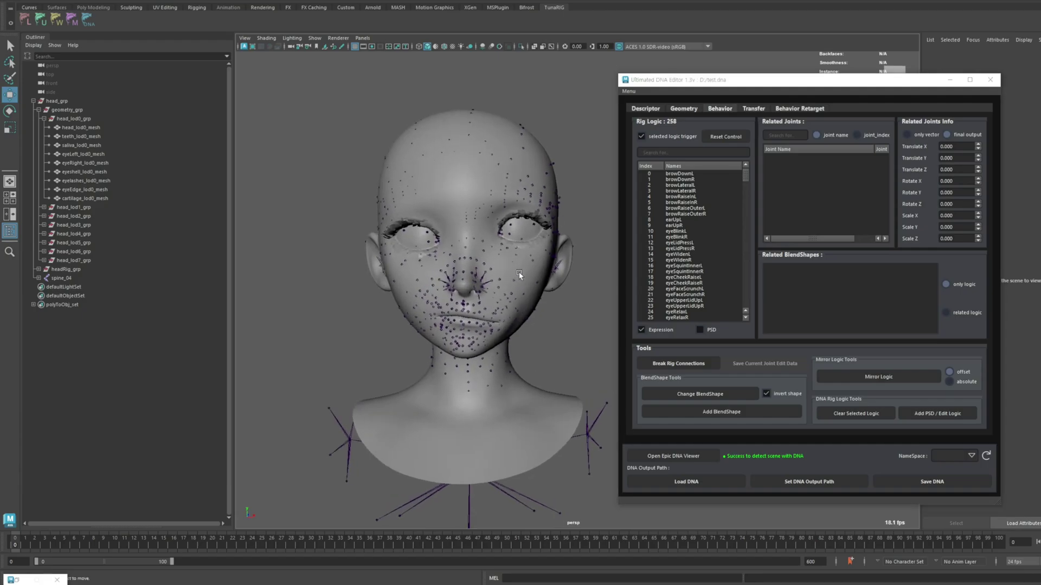
click(676, 231)
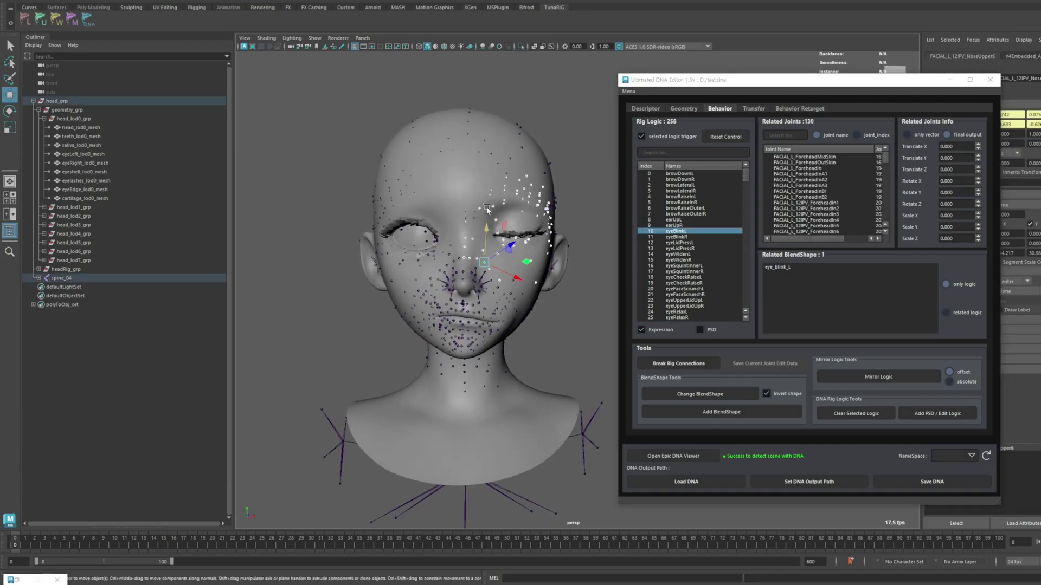
alt+middle_drag(482, 247, 497, 255)
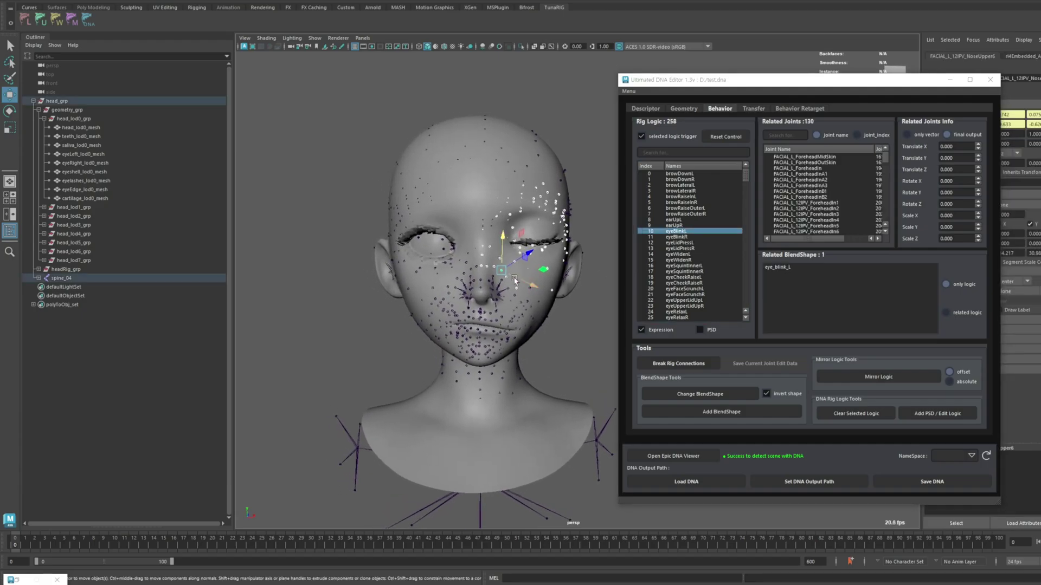
click(570, 345)
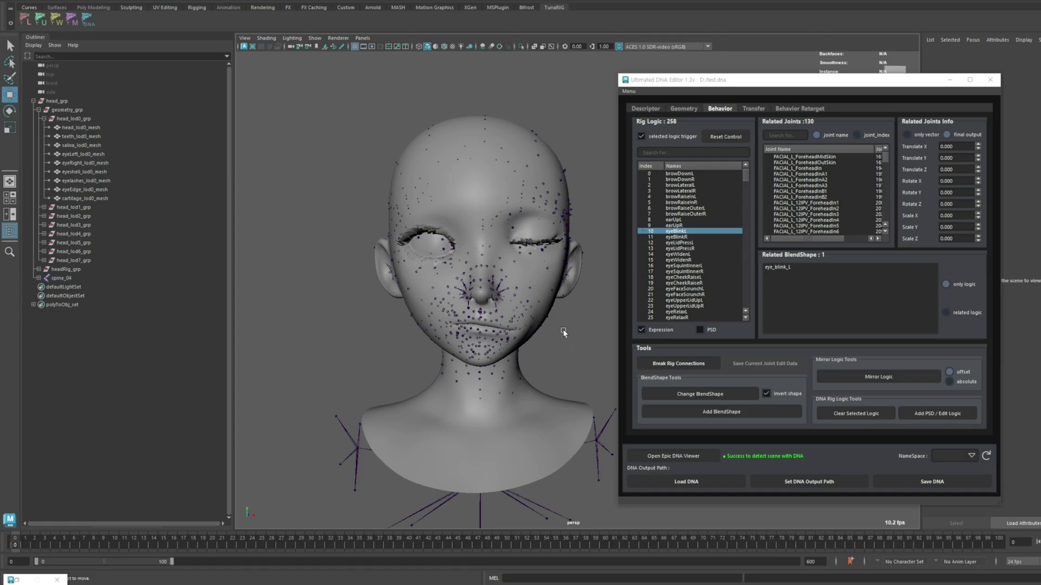
scroll(570, 277, up, 2)
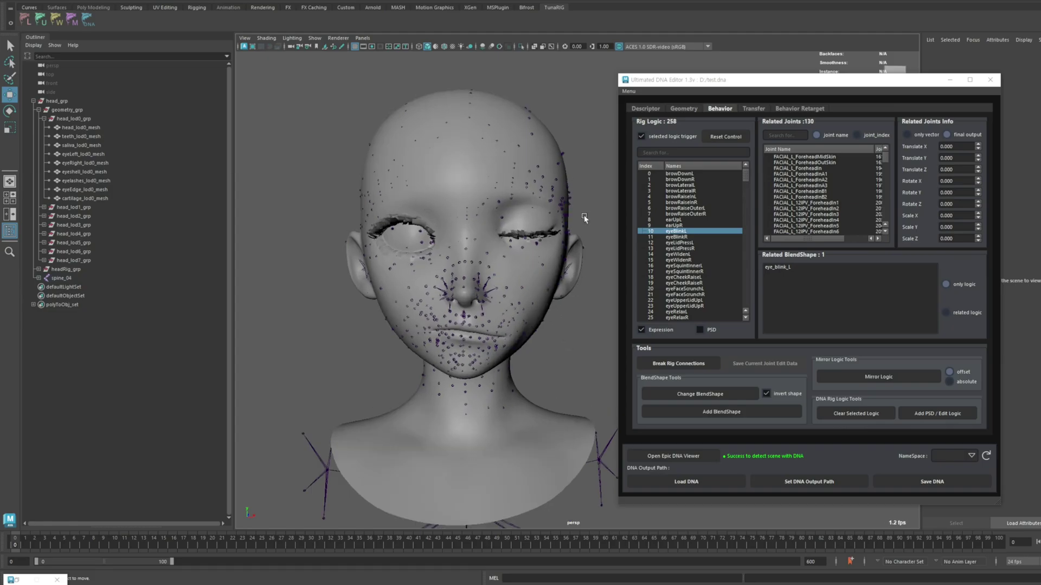
alt+middle_drag(552, 265, 562, 257)
alt+middle_drag(497, 265, 511, 279)
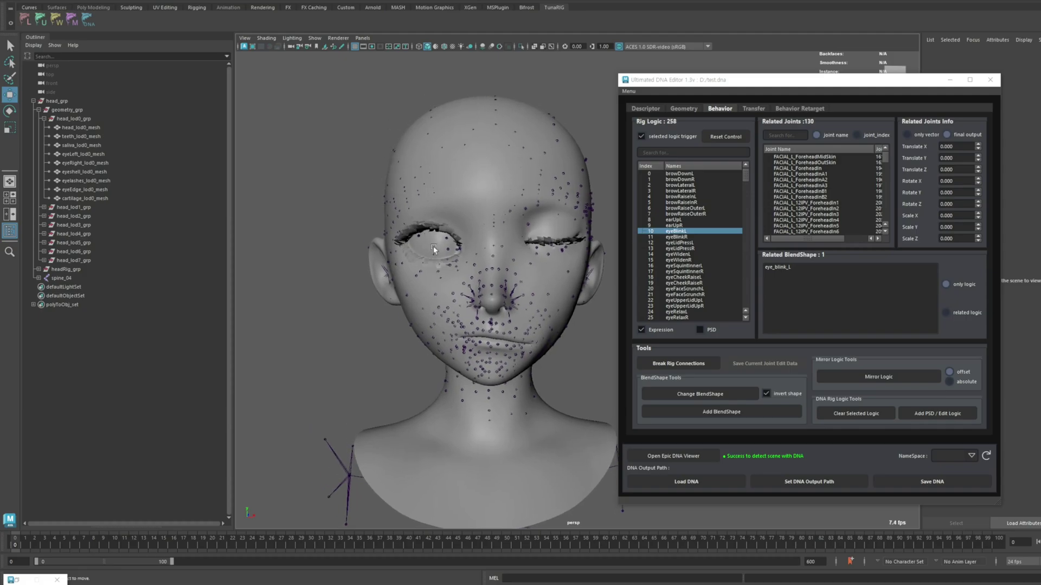
- Trigger the eyeBlinkR expression and inspect the opposite eyelid's closed pose
click(684, 237)
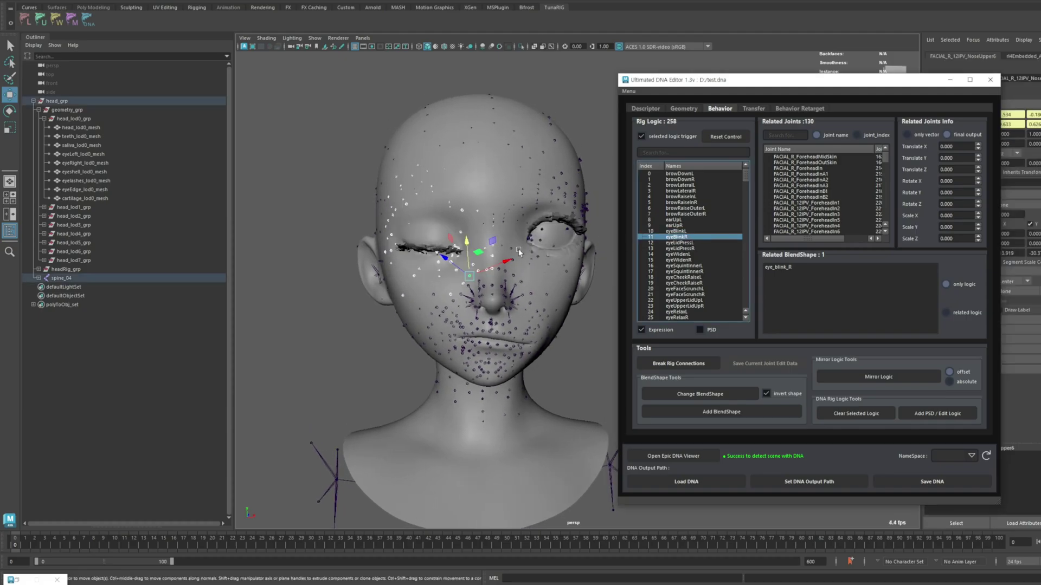
scroll(548, 282, down, 2)
mouse_move(518, 252)
alt+mouse_down()
mouse_move(548, 282)
mouse_move(522, 284)
mouse_move(508, 255)
alt+mouse_up()
click(398, 288)
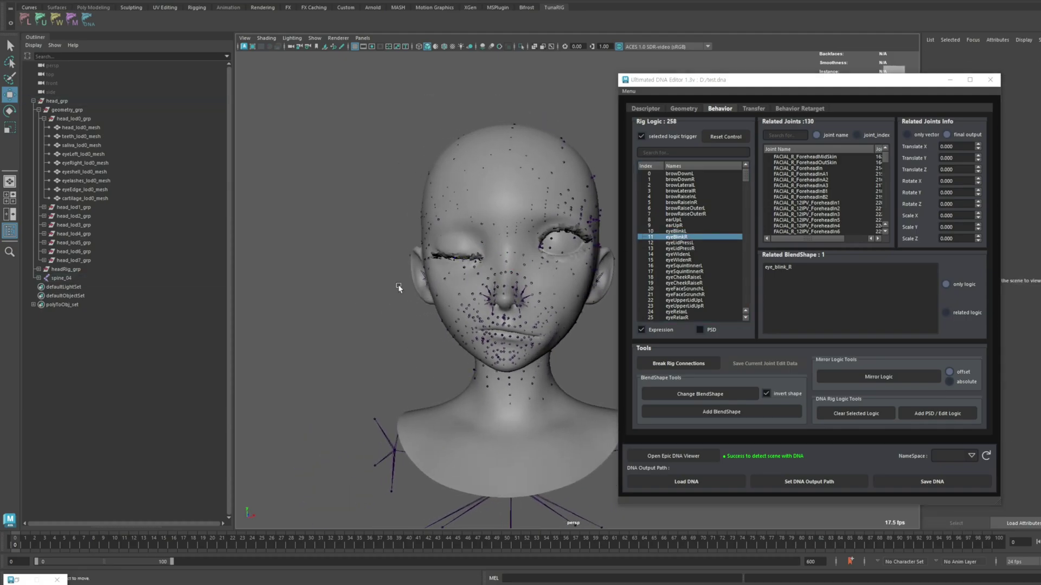
scroll(474, 255, up, 4)
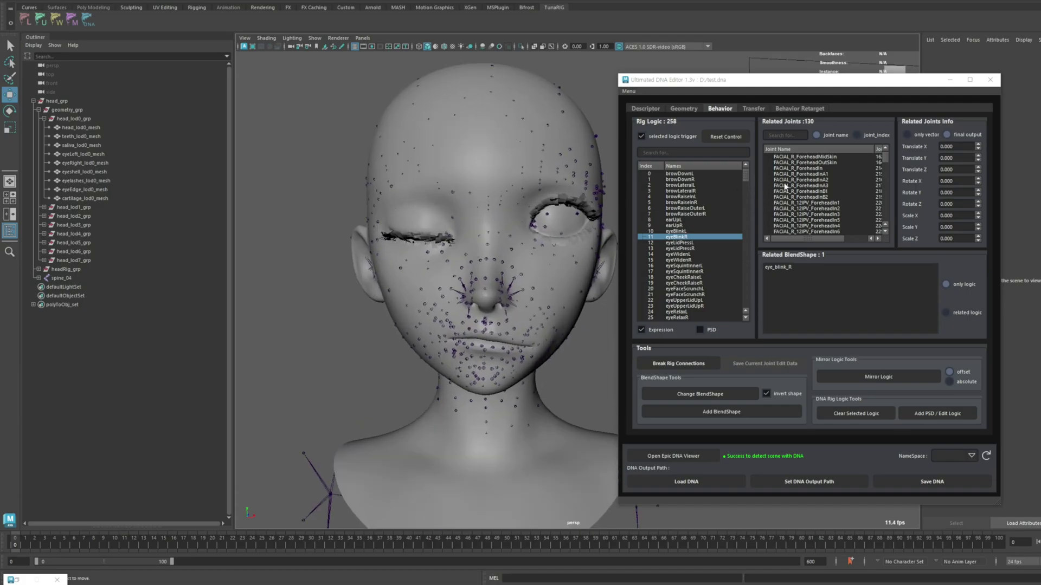
- Filter the related joints of eyeBlinkR by "upper" and select FACIAL_R_EyelidUpperA
scroll(835, 182, down, 5)
click(784, 135)
text(upper)
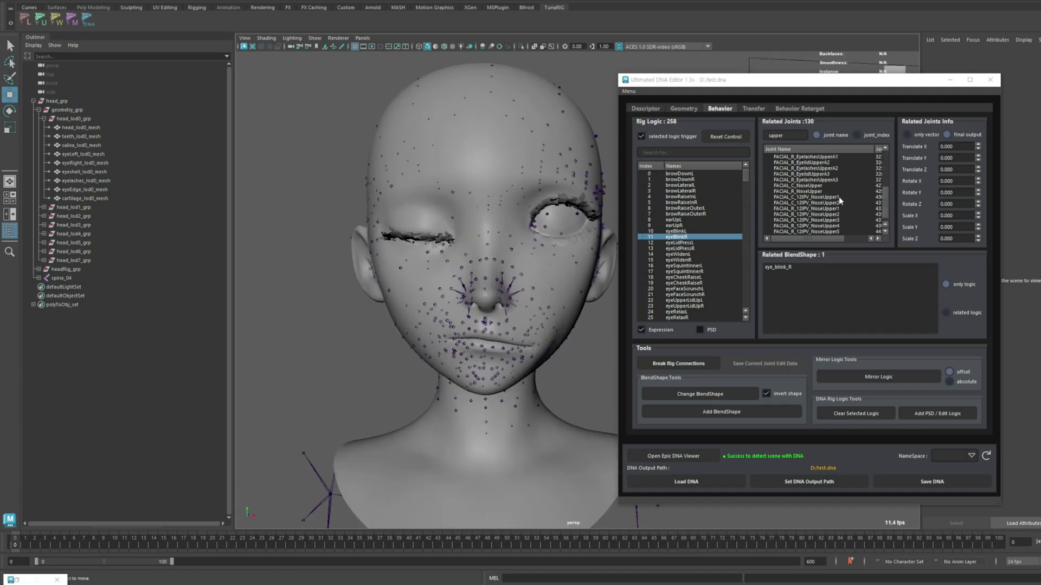
click(813, 163)
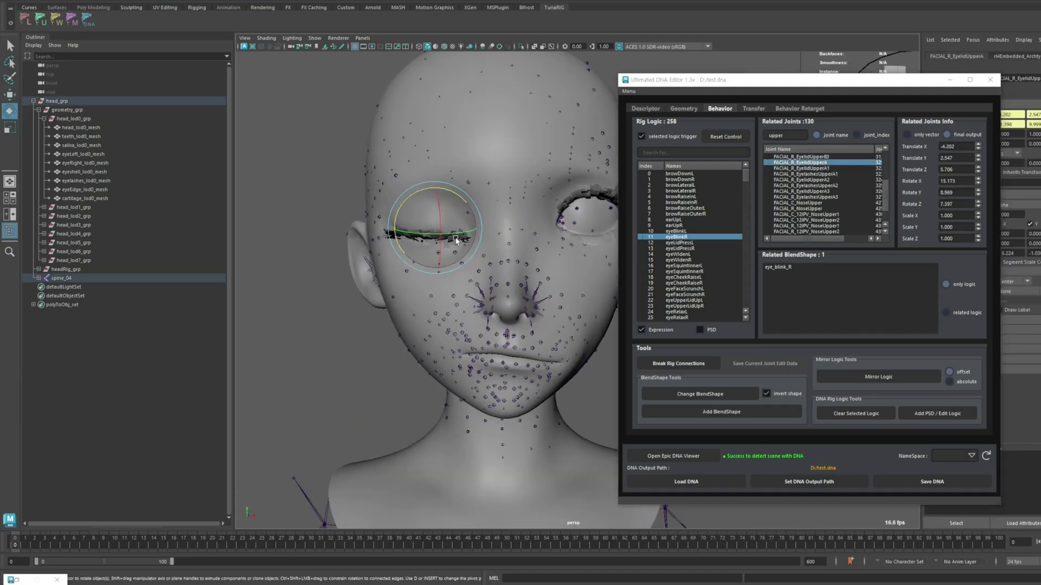
- Break the rig connections and raise the FACIAL_R_EyelidUpperA joint to partly open the eyelid
click(678, 363)
drag(439, 248, 441, 205)
key(w)
scroll(441, 227, down, 3)
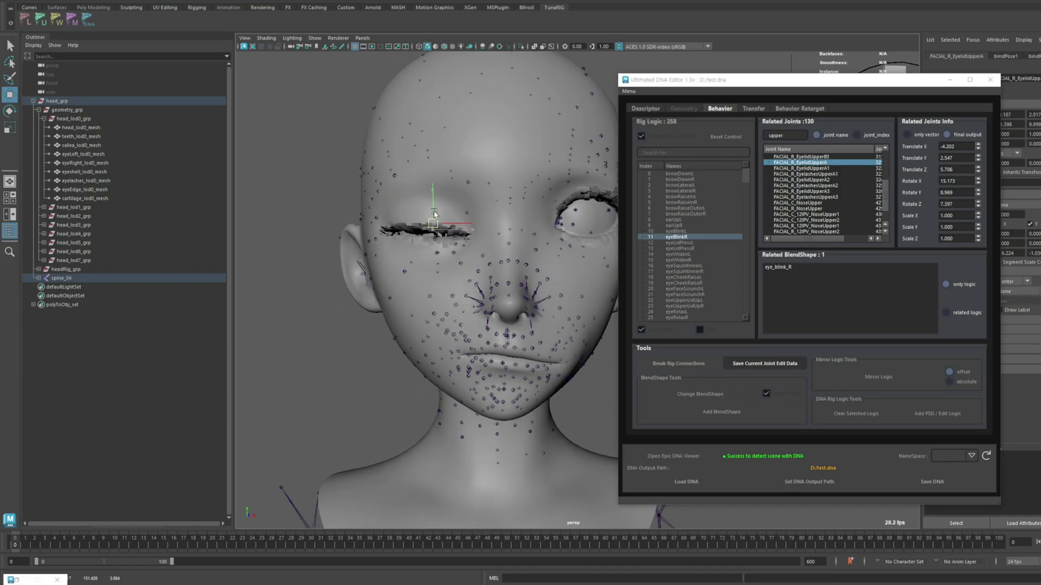
click(449, 268)
alt+drag(449, 268, 420, 268)
- Save the current joint edit data for eyeBlinkR to the DNA
click(744, 362)
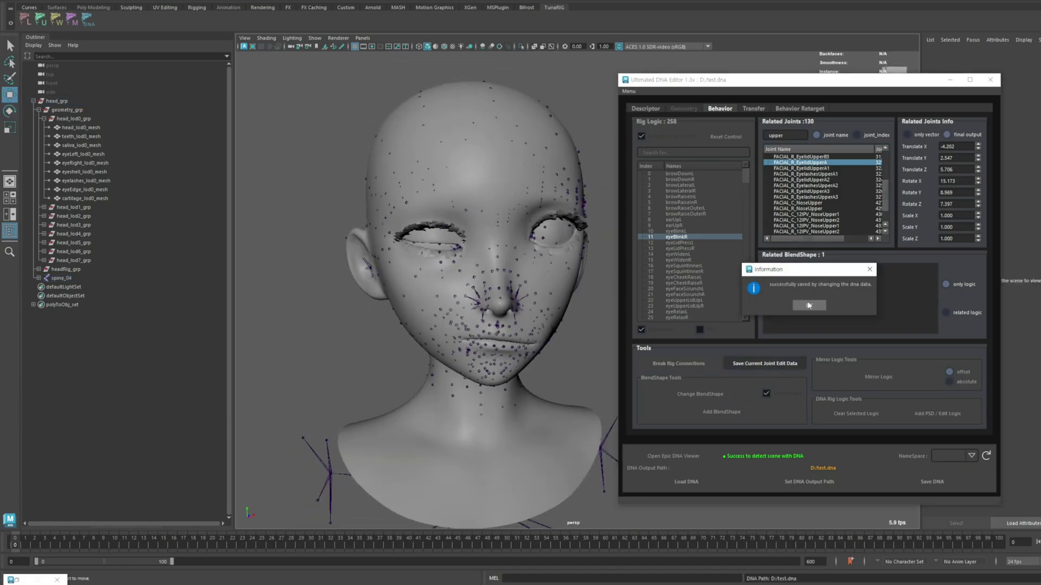
click(808, 306)
scroll(540, 284, down, 2)
scroll(540, 285, up, 3)
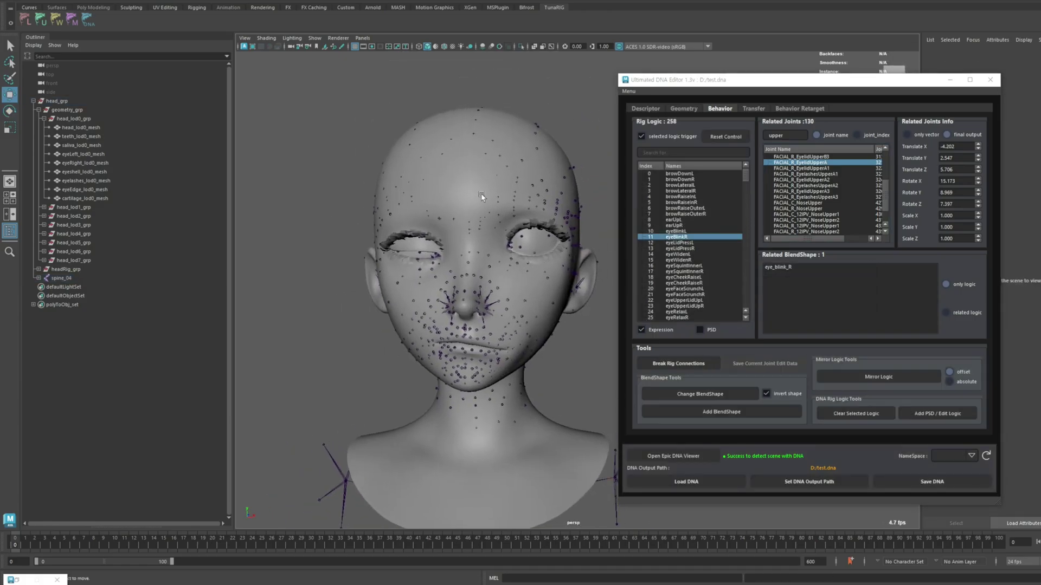
- Mirror the eyeBlinkL logic onto eyeBlinkR in offset mode and save the change to the DNA
click(675, 231)
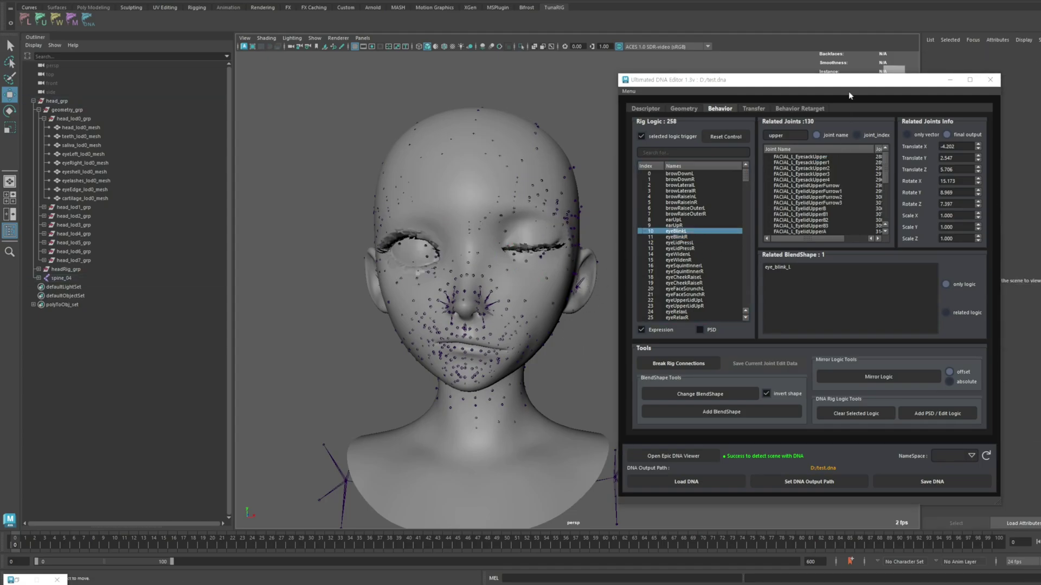
drag(849, 96, 837, 101)
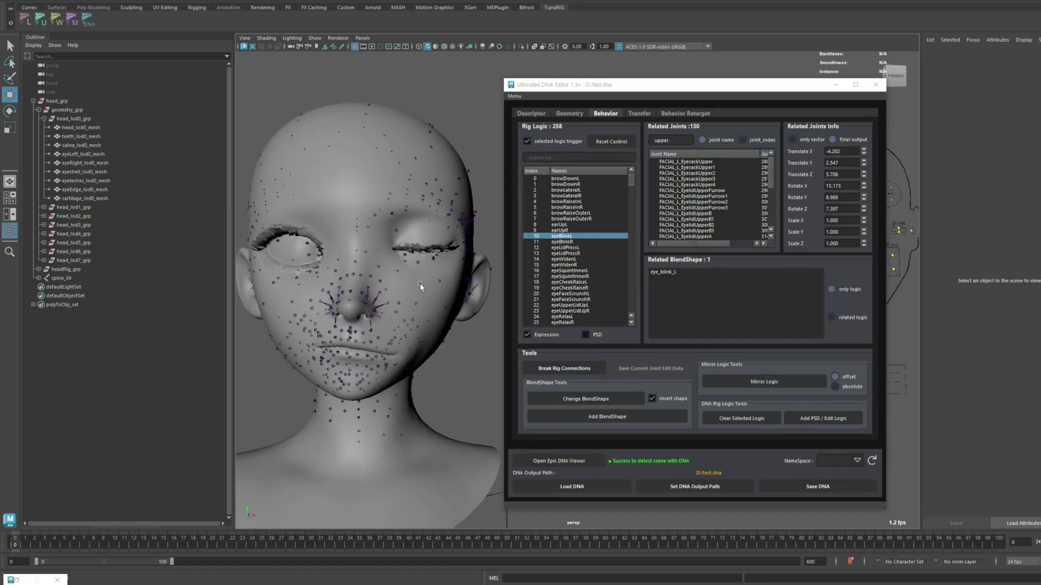
click(839, 388)
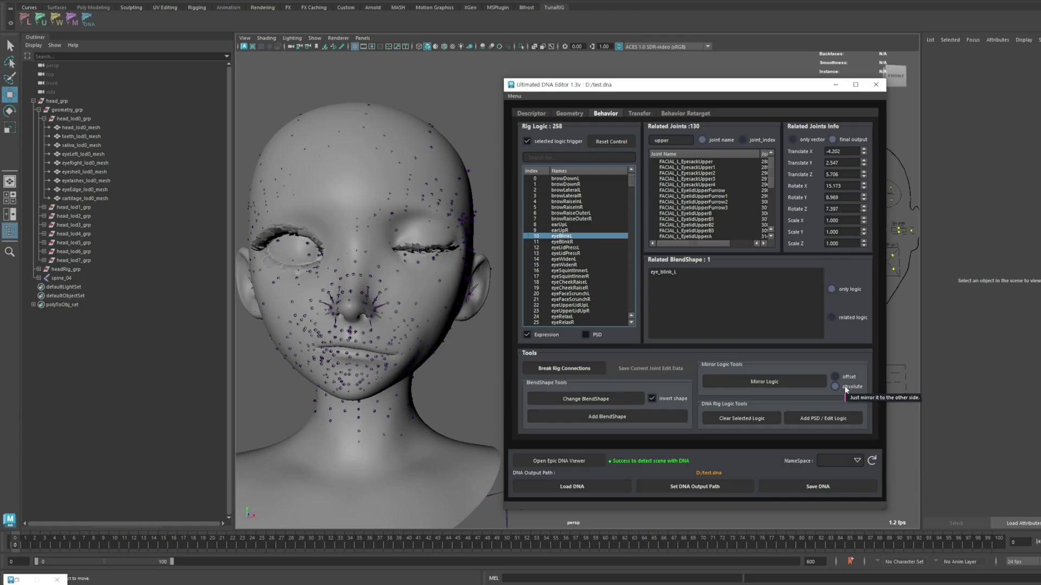
click(849, 378)
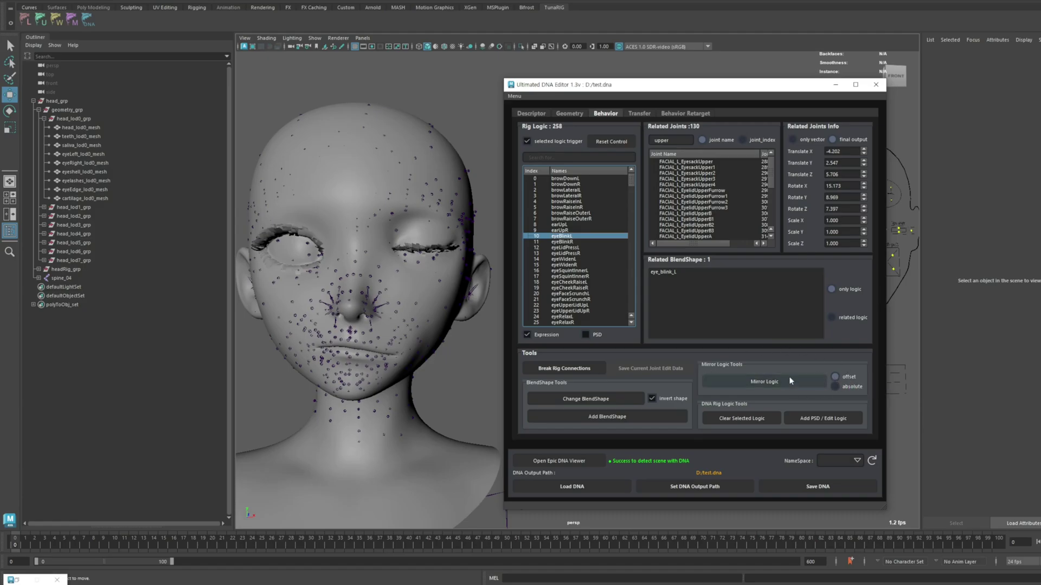
alt+middle_drag(380, 292, 393, 293)
alt+drag(394, 272, 397, 293)
click(763, 383)
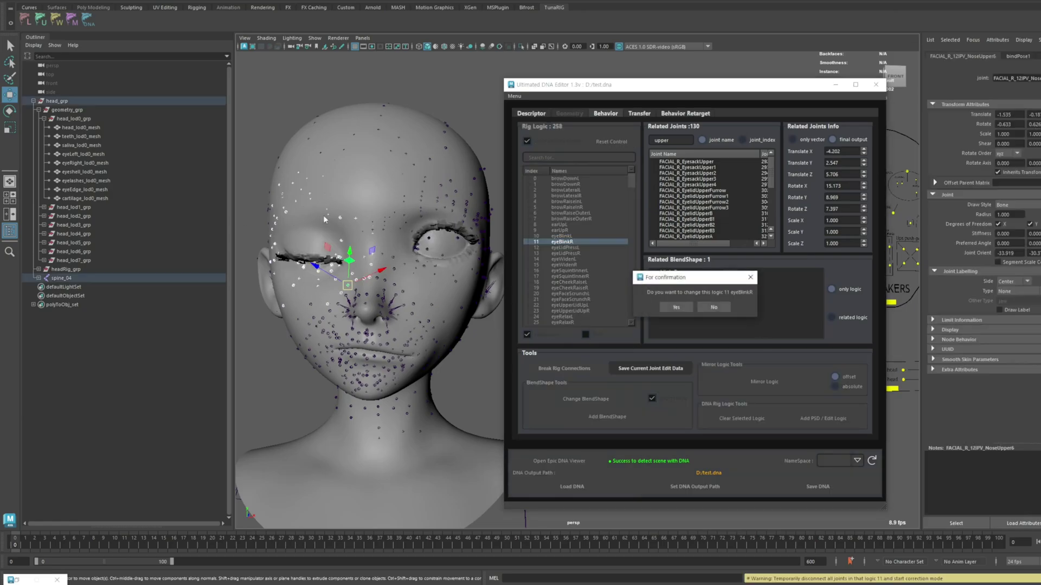
click(676, 307)
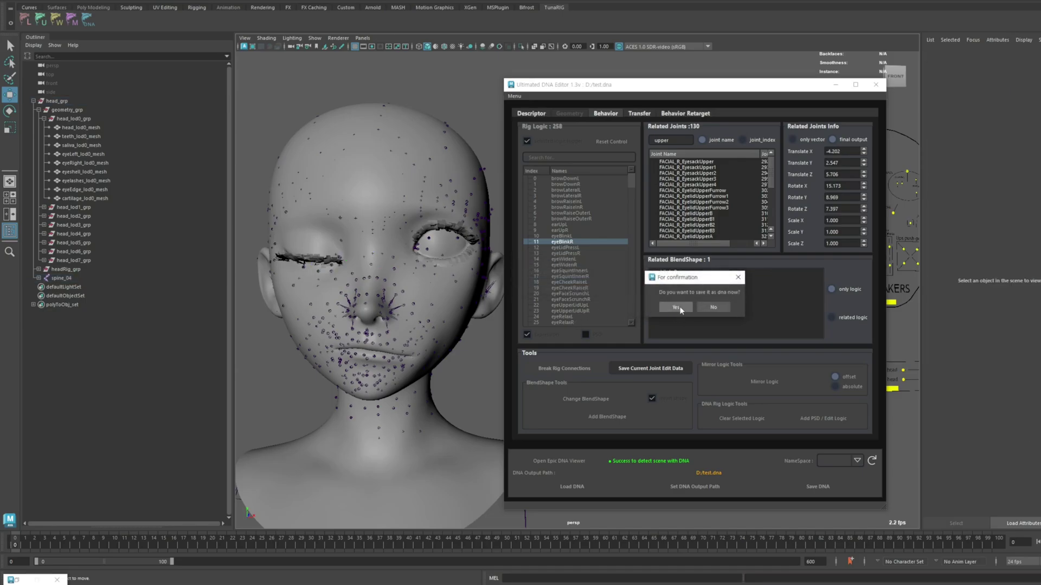
click(676, 307)
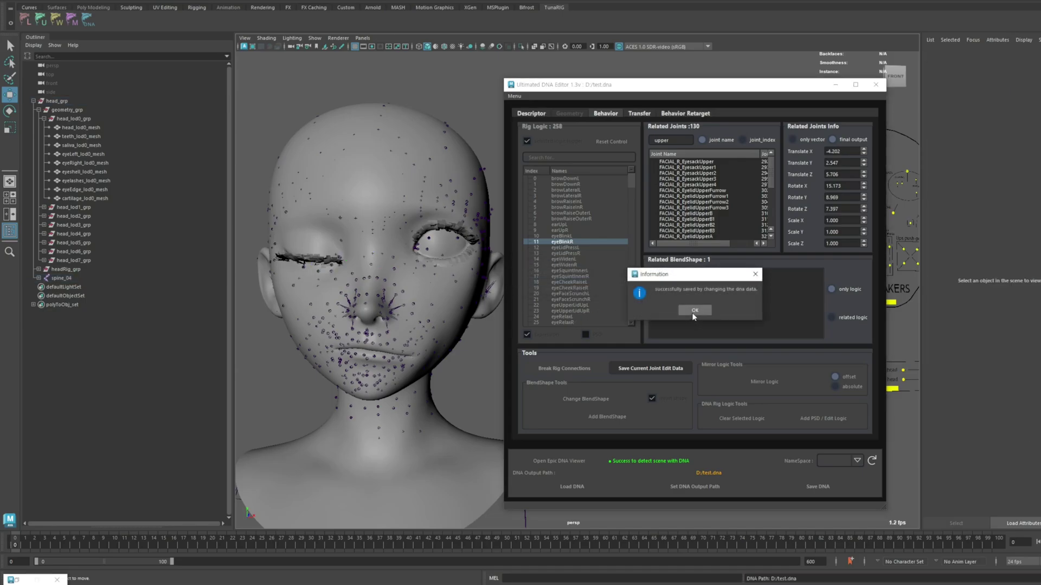
click(694, 310)
- Isolate the head mesh to inspect the mirrored eyeBlinkR pose and restore the full scene display
click(433, 304)
key(ctrl+1)
click(362, 98)
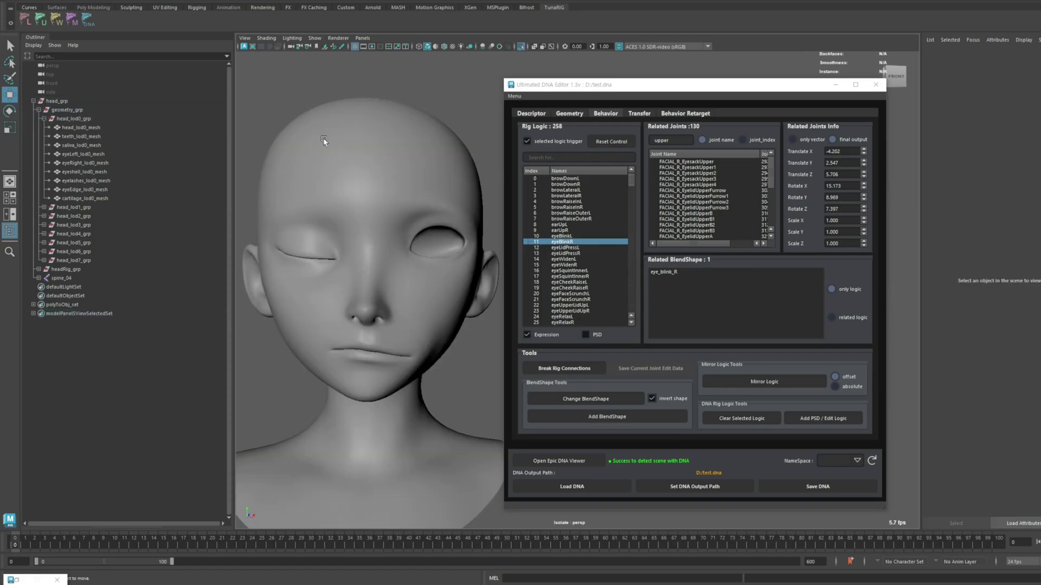
alt+drag(325, 298, 348, 298)
key(ctrl+1)
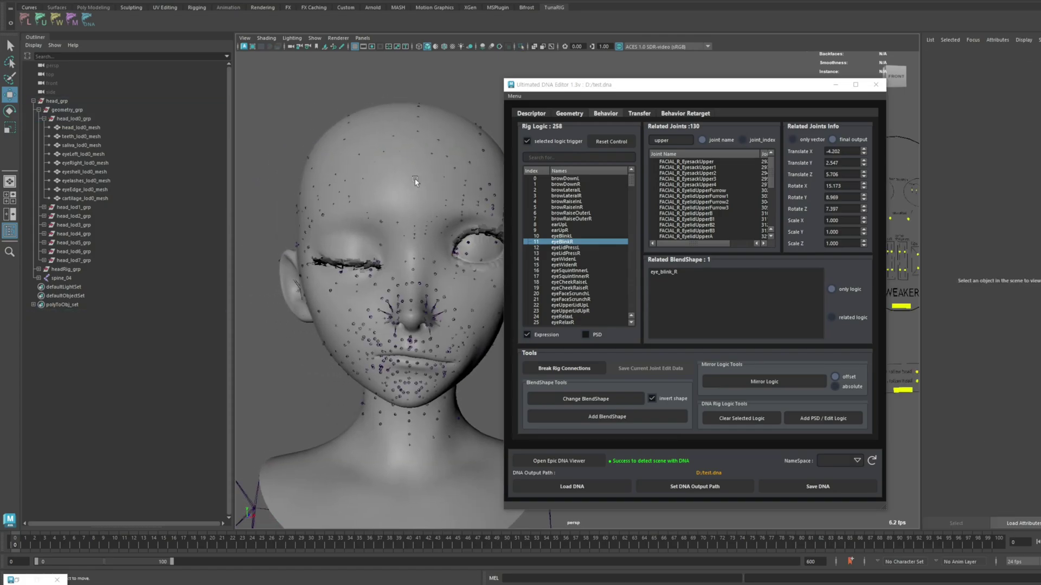
alt+middle_drag(435, 160, 403, 160)
alt+drag(431, 100, 462, 214)
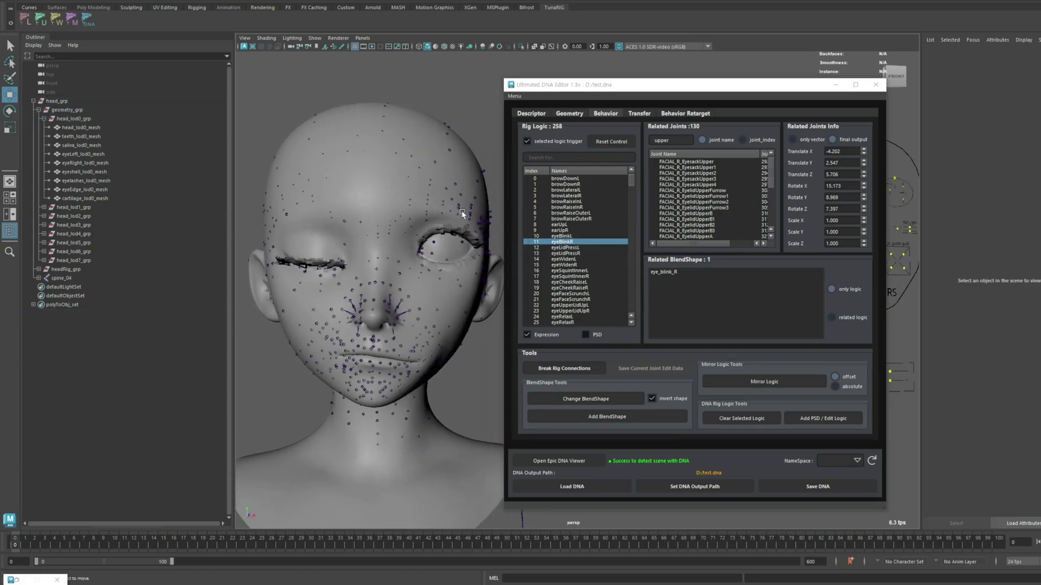
- Mirror the eyeBlinkL logic onto eyeBlinkR in absolute mode and save the change to the DNA
click(563, 237)
click(835, 386)
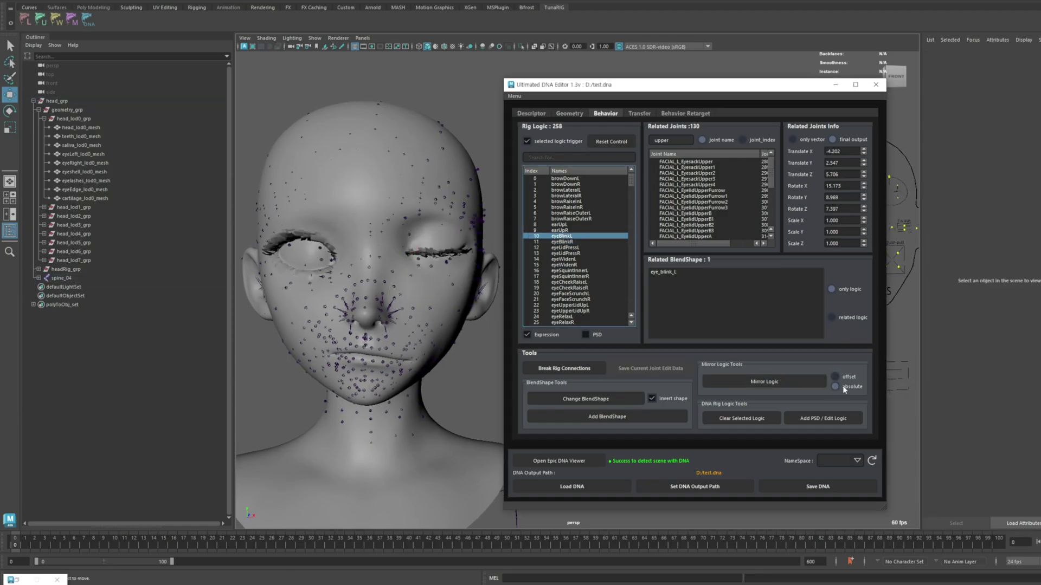
click(753, 382)
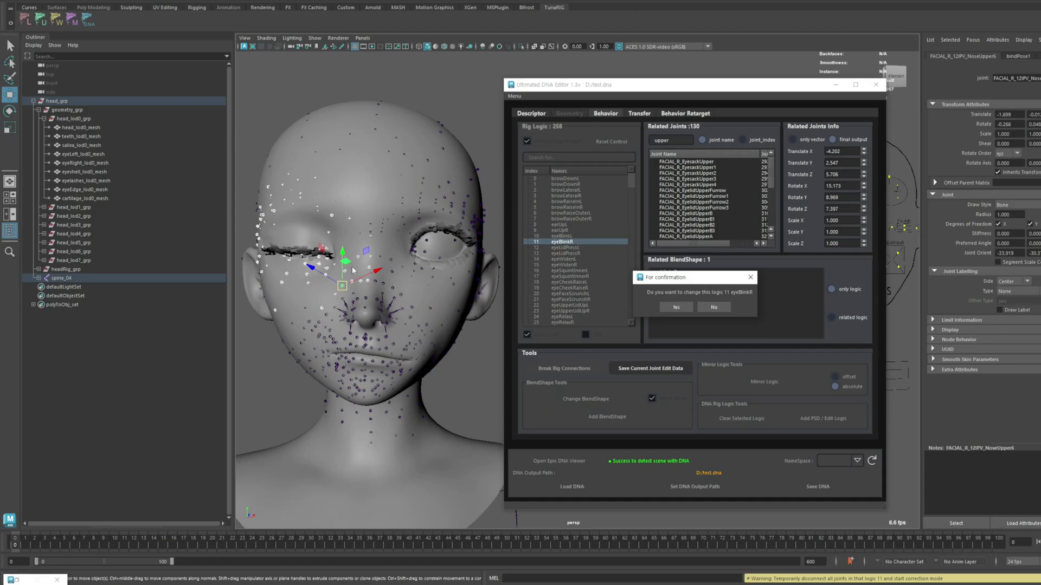
click(676, 307)
click(695, 309)
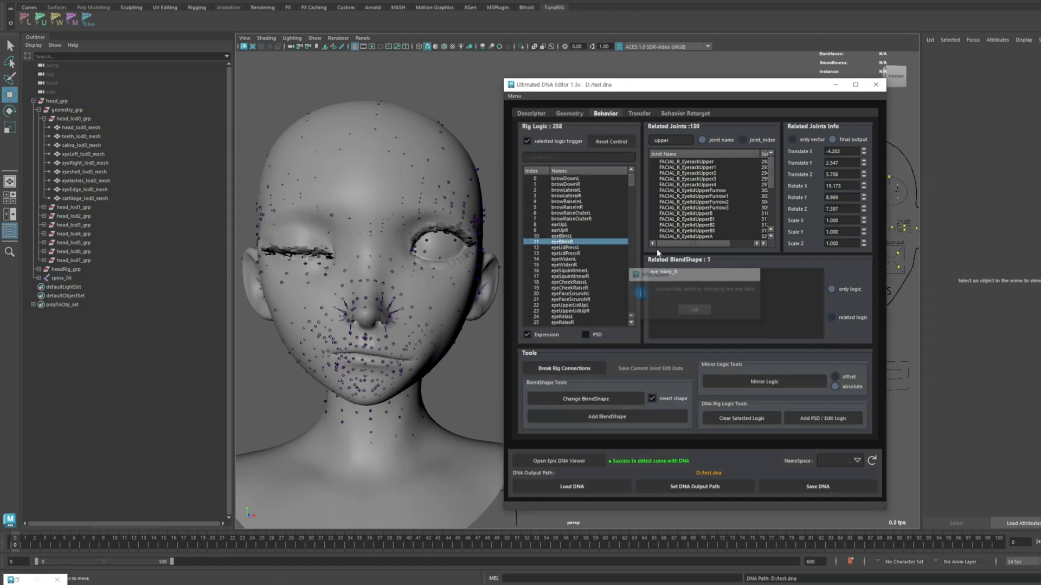
- Trigger eyeBlinkL for comparison, mirror its logic back onto eyeBlinkR in offset mode, and save the change to the DNA
drag(601, 85, 556, 121)
click(667, 210)
click(587, 271)
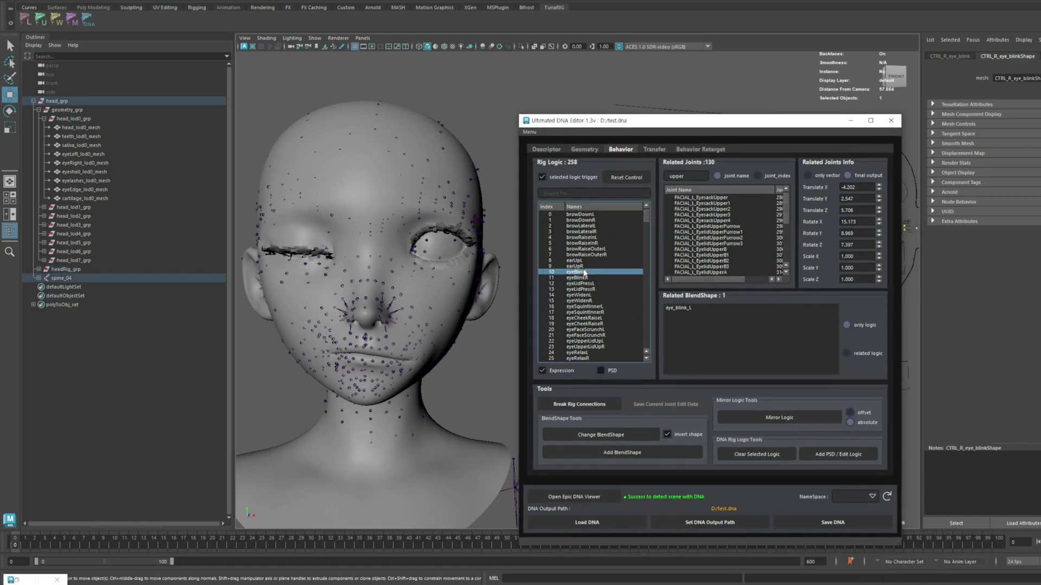
click(485, 341)
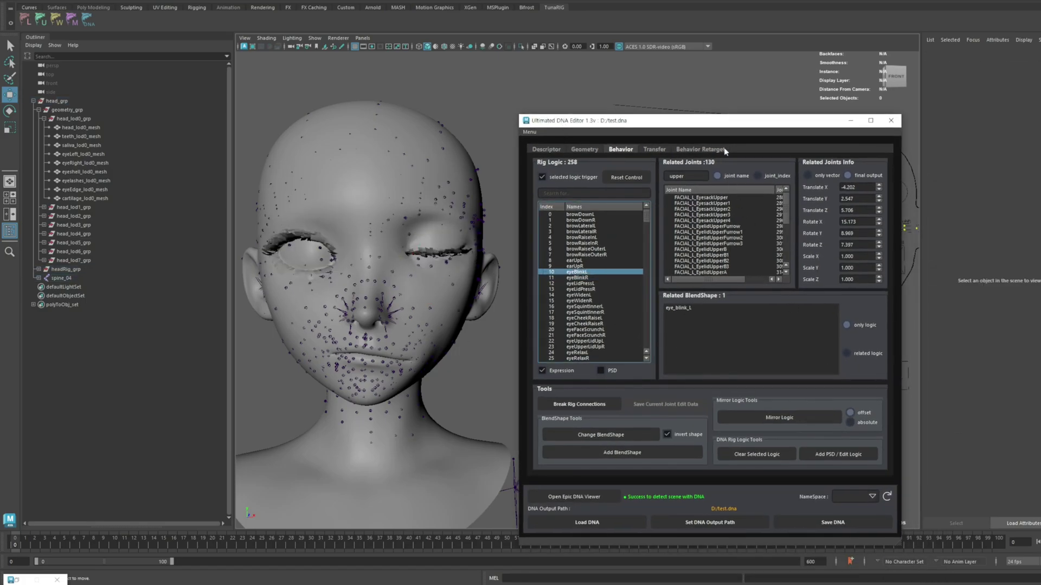
drag(719, 124, 692, 82)
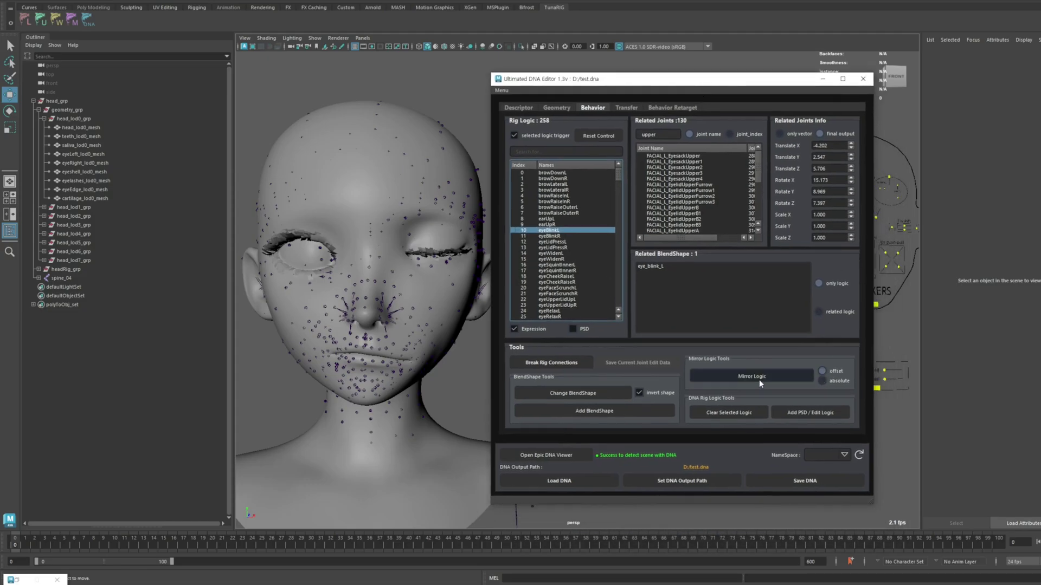
click(758, 379)
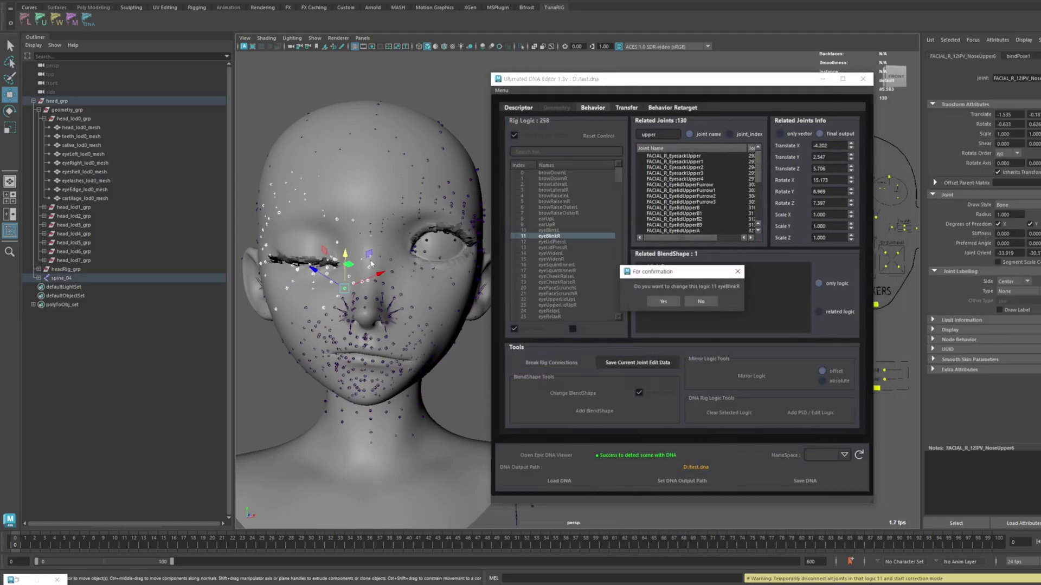
click(665, 301)
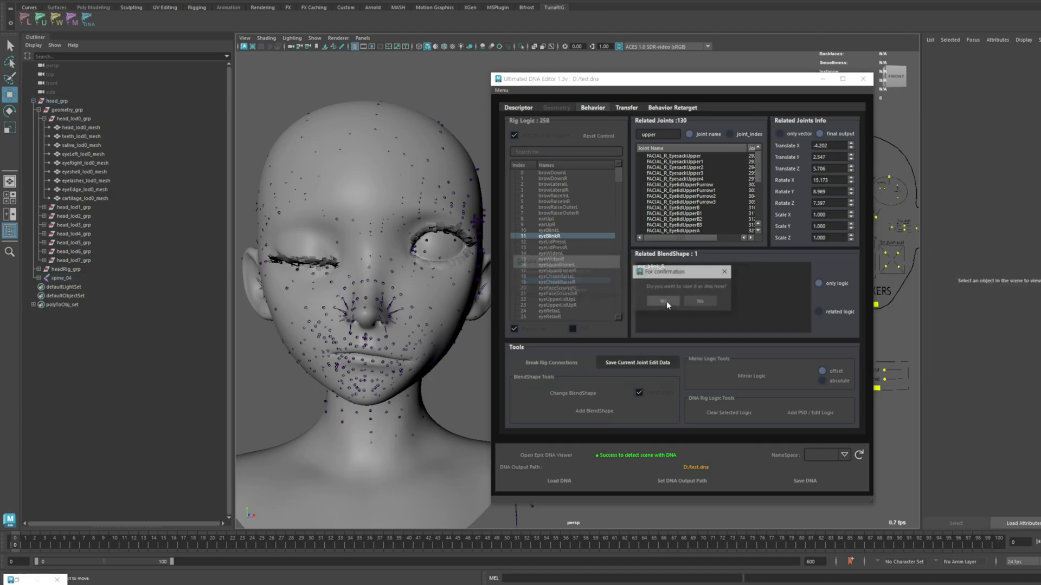
click(662, 303)
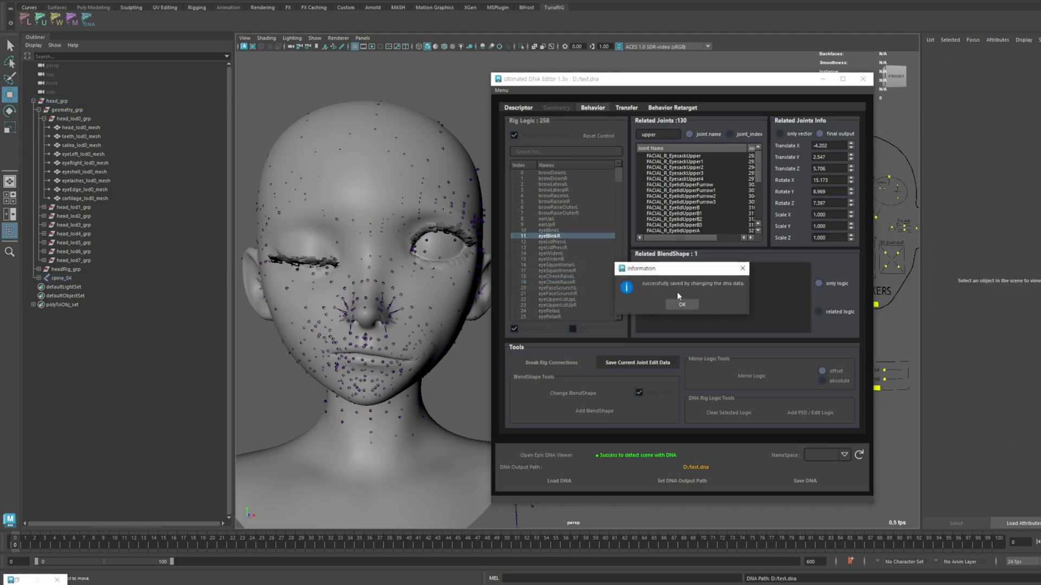
click(681, 304)
- Select the CTRL_R_eye_blink control on the face board and examine the closed right eyelid after the offset mirror
drag(600, 79, 614, 263)
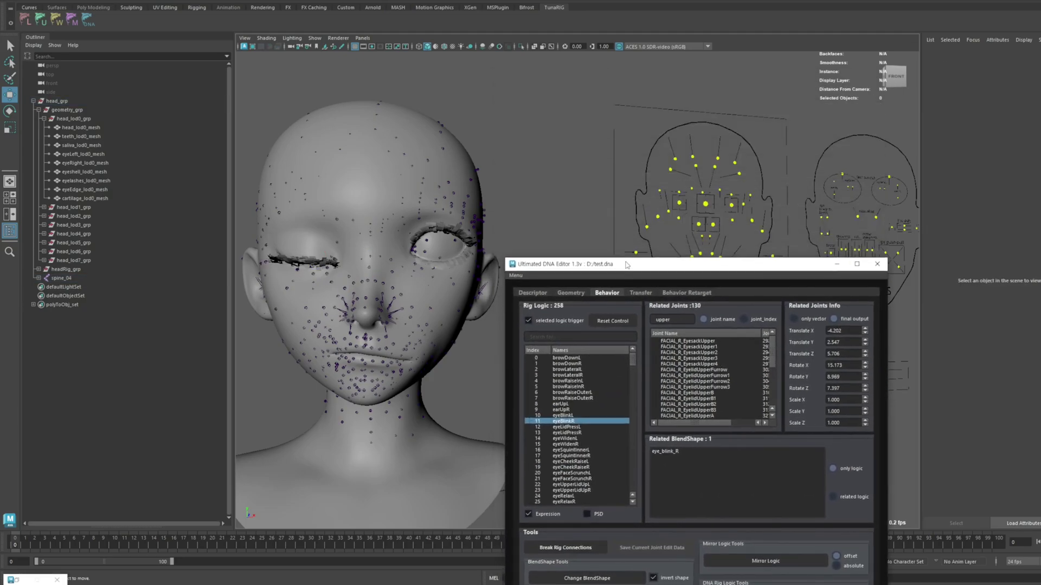
click(667, 213)
mouse_move(672, 240)
mouse_down()
mouse_move(652, 216)
mouse_move(654, 251)
mouse_up()
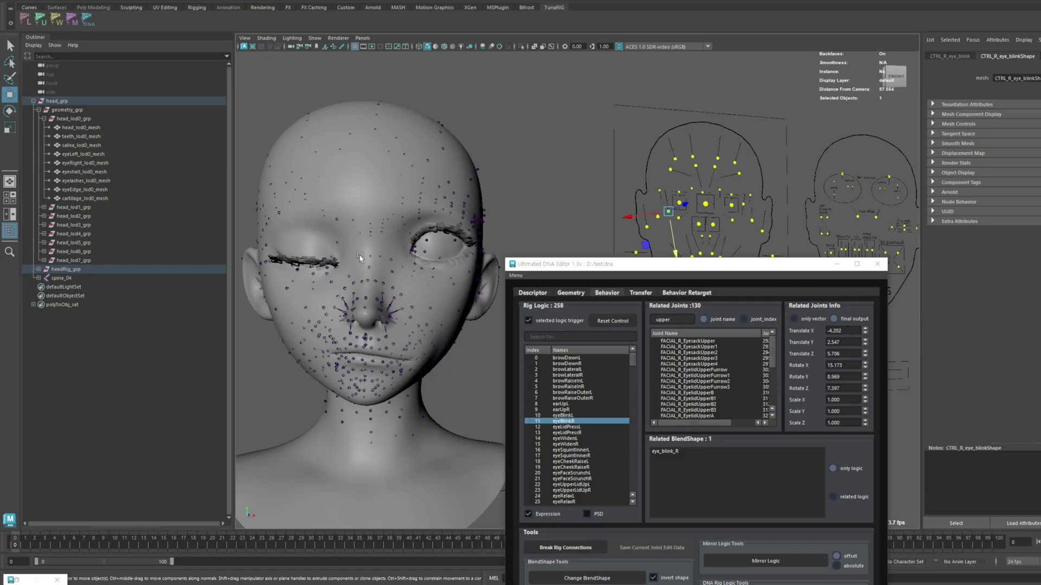
drag(575, 264, 489, 61)
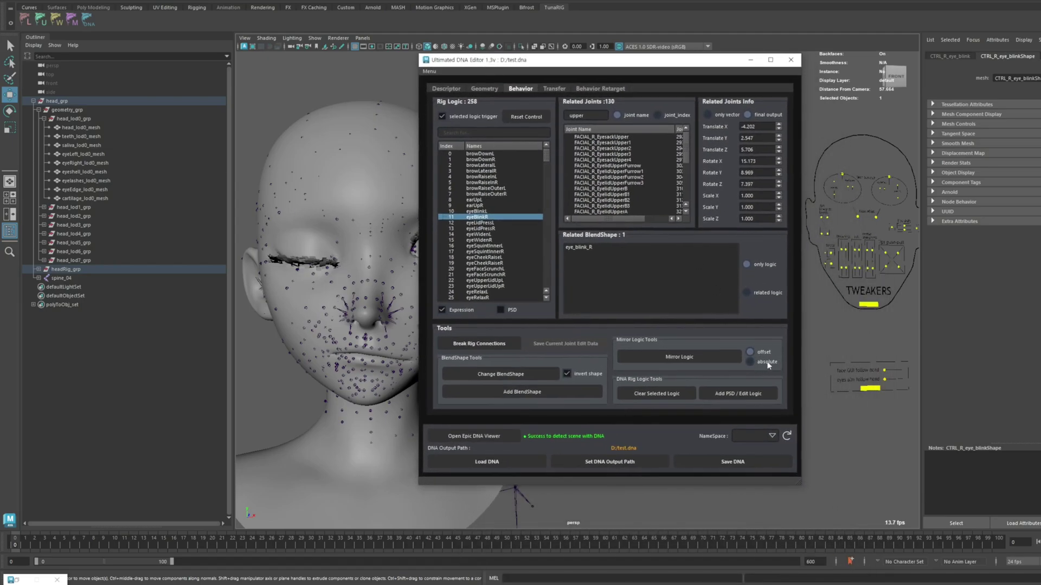
drag(580, 61, 729, 92)
alt+middle_drag(464, 288, 483, 294)
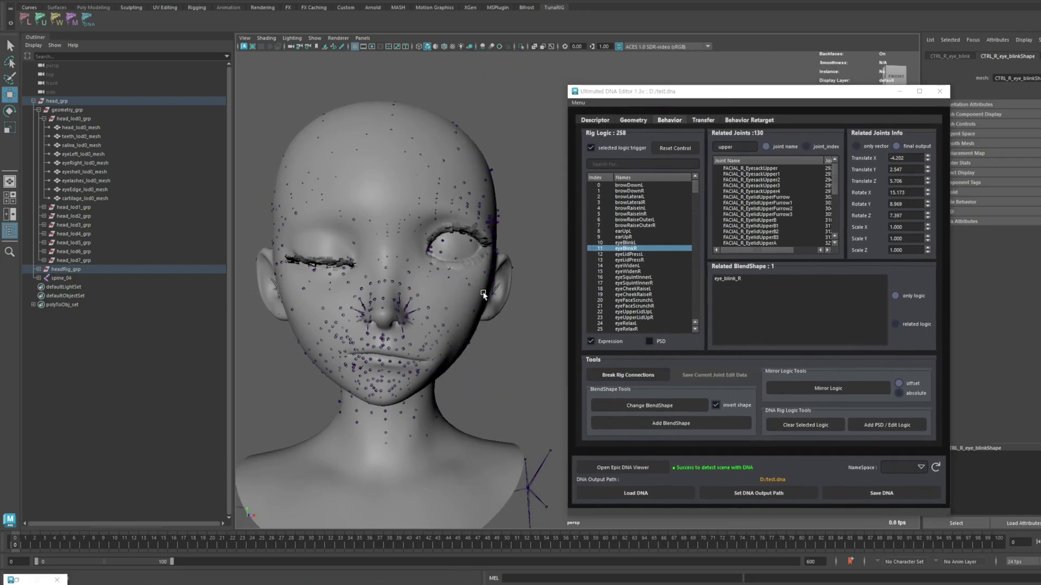
- Reset the facial rig controls to return the face to its neutral pose
click(675, 148)
click(526, 343)
alt+middle_drag(455, 311, 452, 296)
alt+drag(427, 293, 475, 306)
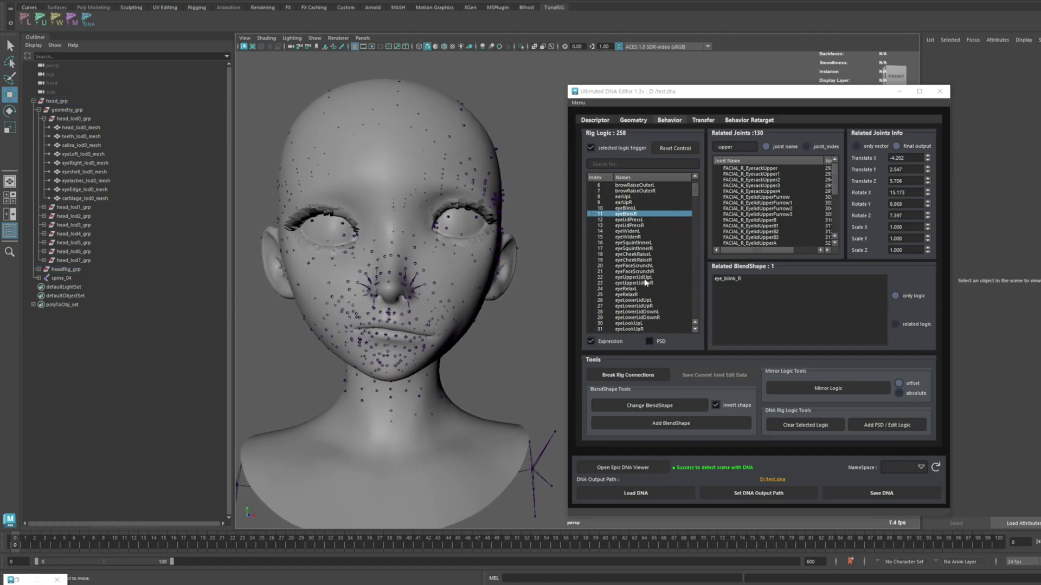
- Filter the rig logic list by "mouthco" and trigger mouthCornerPullL followed by mouthCornerPullR on the face
click(636, 165)
text(mouth)
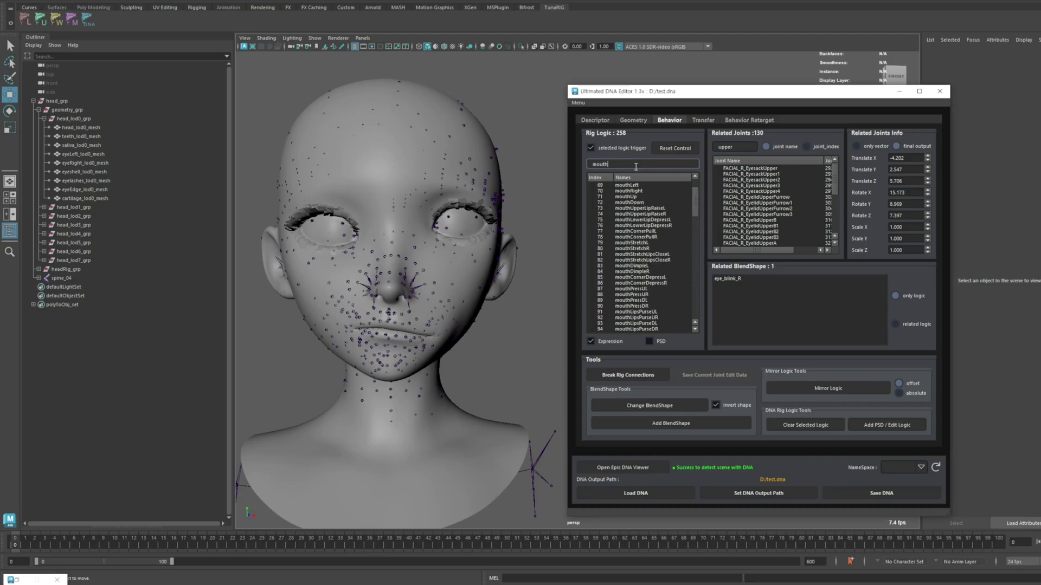
text(co)
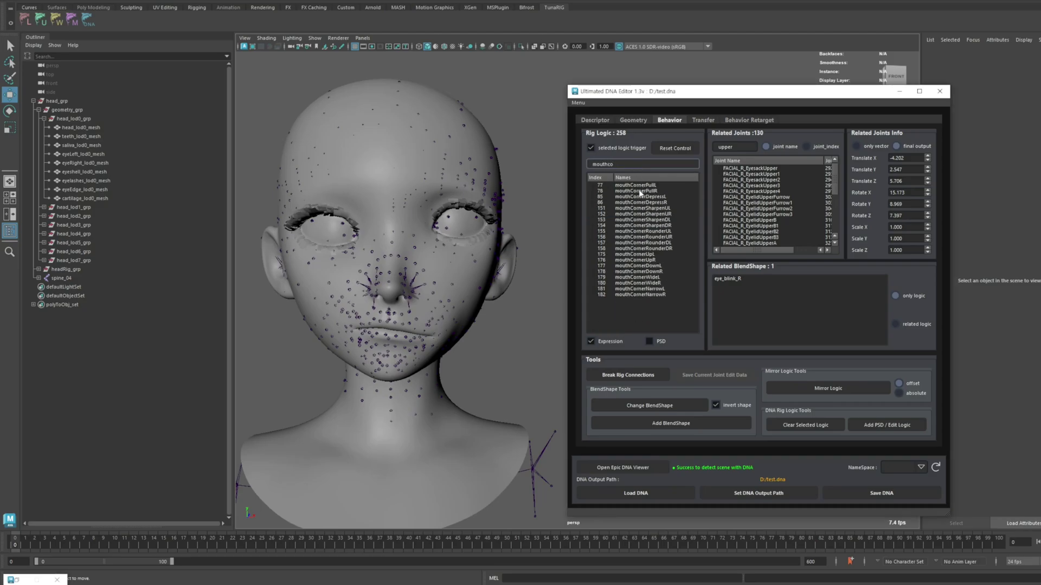
click(640, 185)
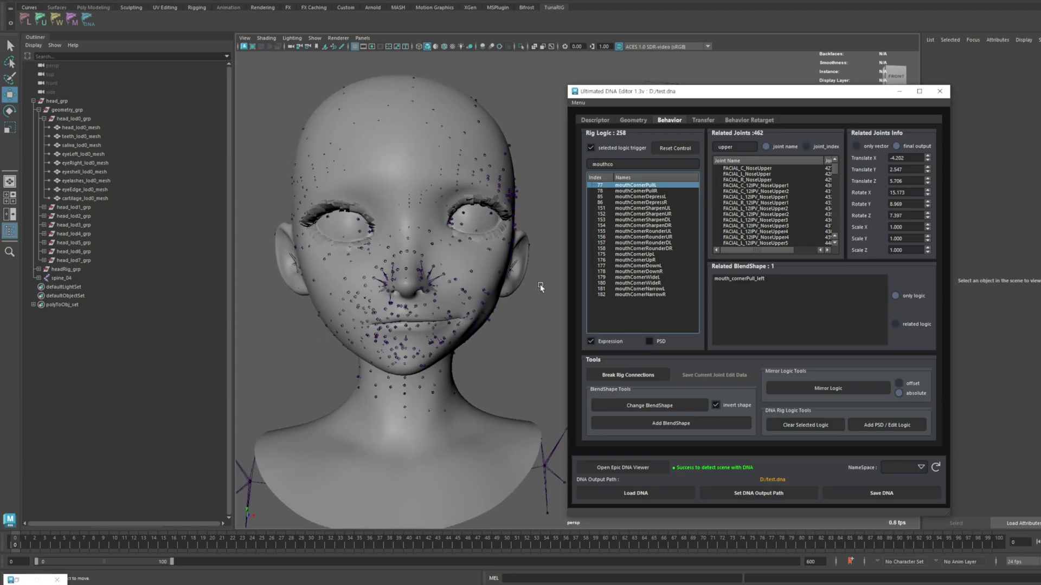
click(618, 190)
click(513, 332)
scroll(382, 303, up, 3)
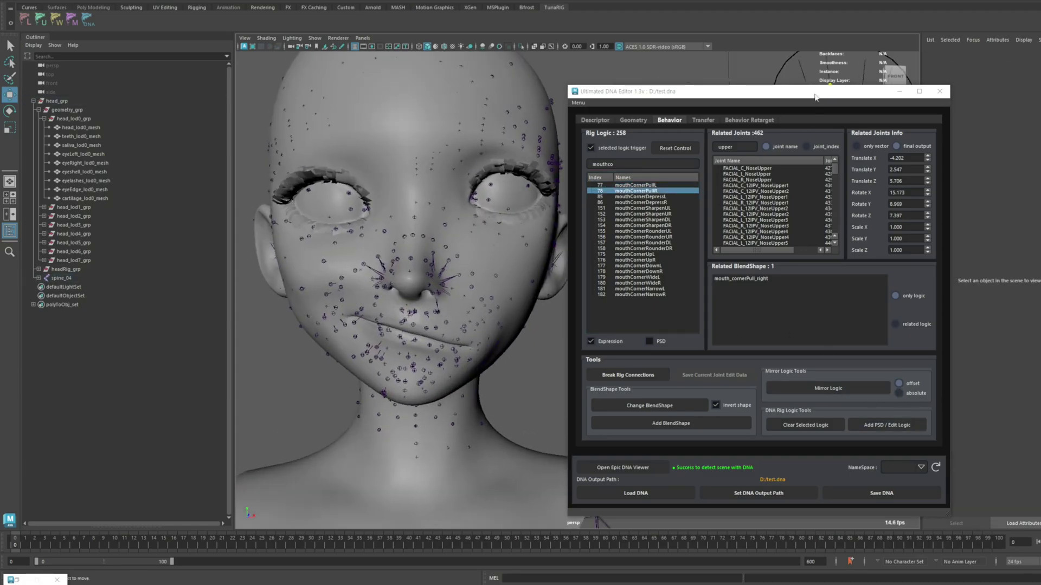
- Try to clear the mouthCornerPullR logic with no related joints selected and dismiss the dialog
drag(814, 93, 802, 86)
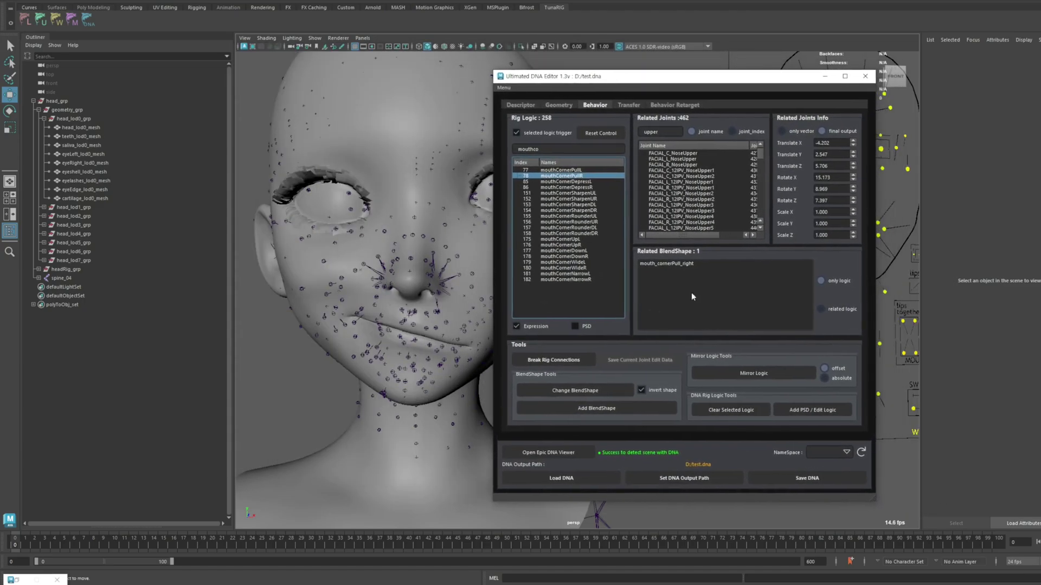
click(708, 411)
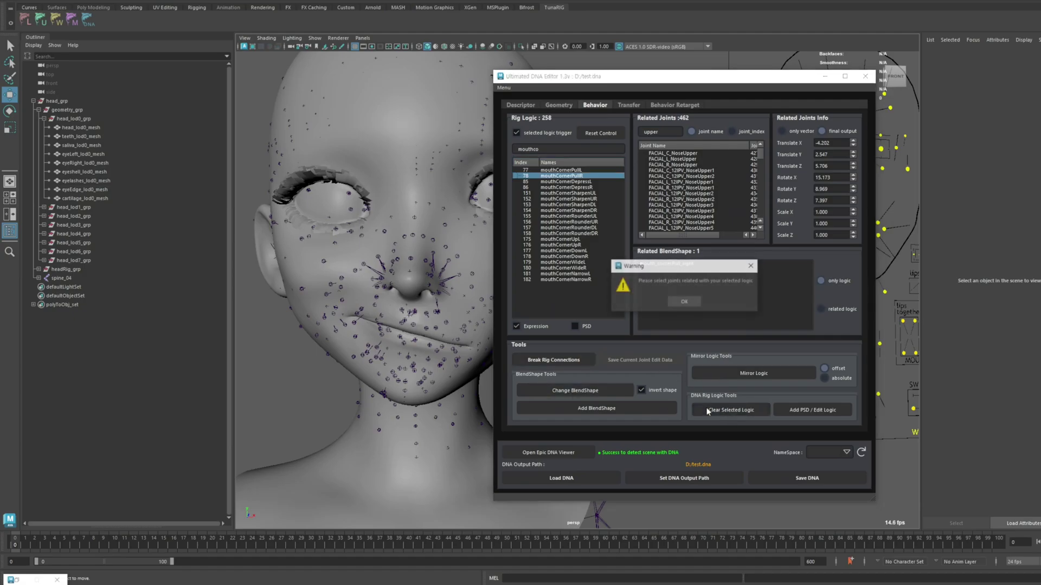
drag(691, 267, 631, 250)
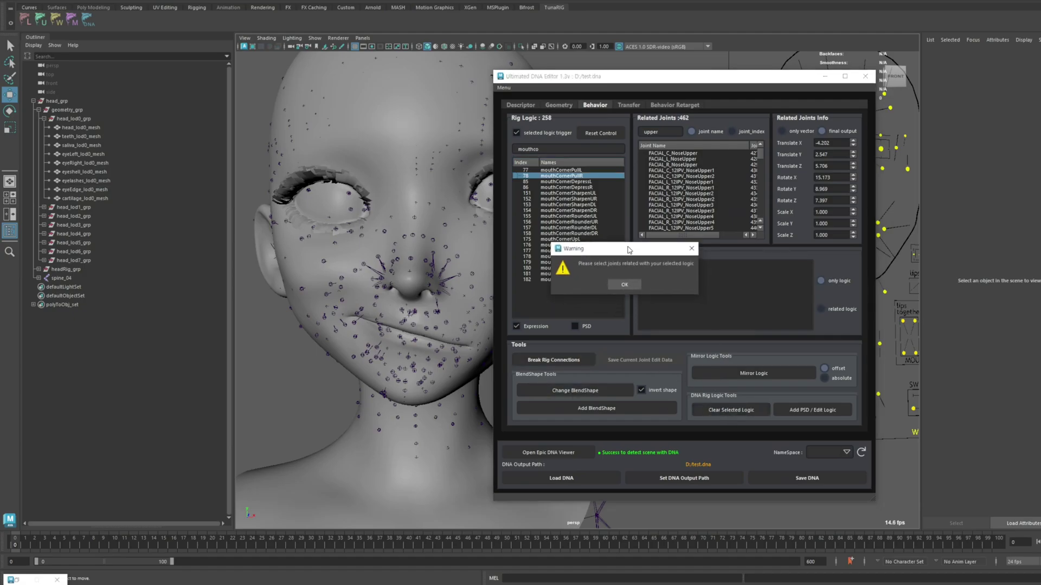
click(691, 250)
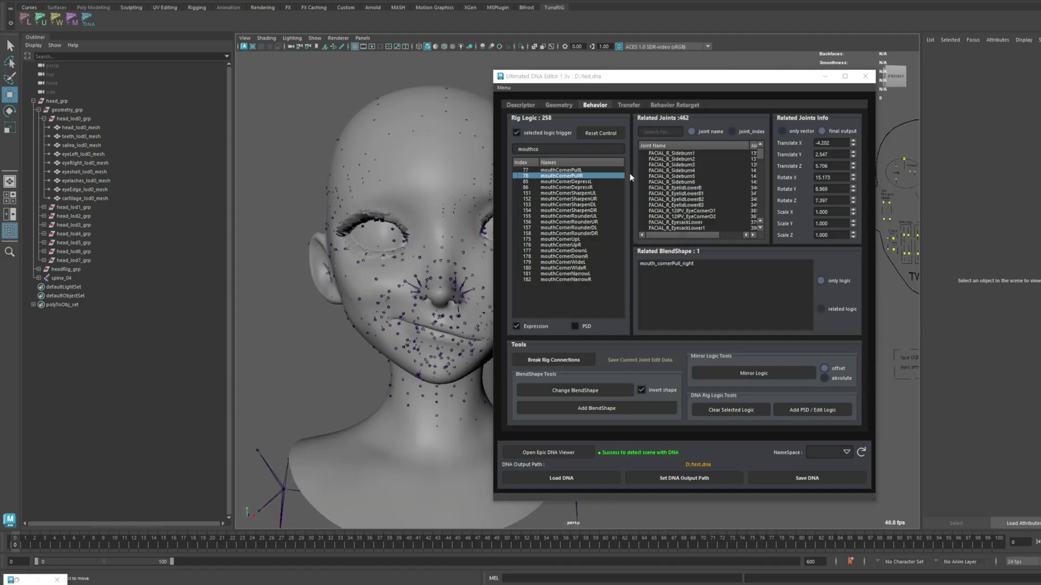
- Check individual related joints such as FACIAL_R_12IPV_EyeCornerD2, and select all joints related to mouthCornerPullR
click(672, 170)
click(678, 195)
click(682, 212)
click(483, 163)
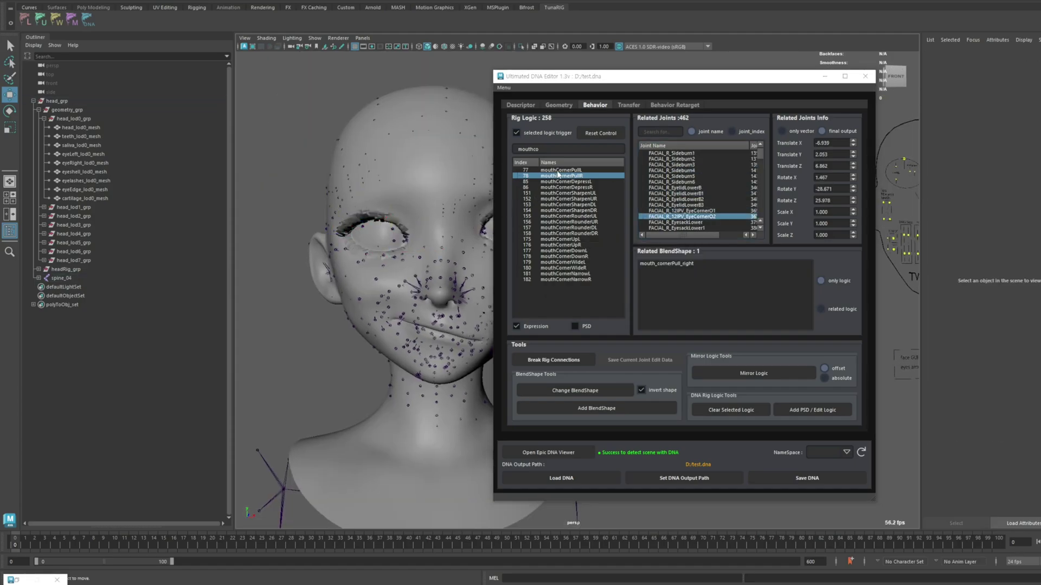
click(561, 177)
double_click(560, 177)
alt+middle_drag(456, 289, 432, 272)
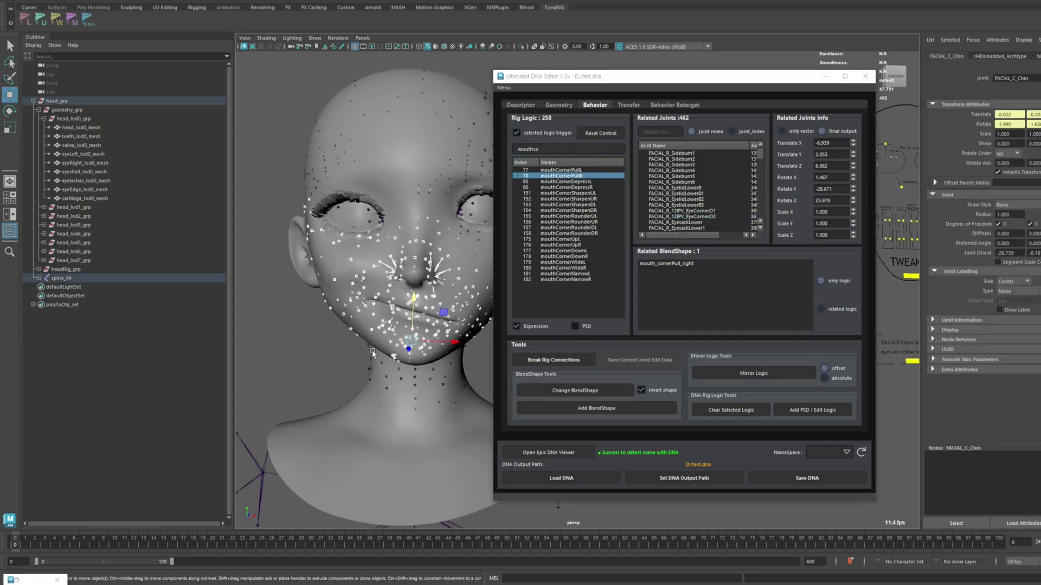
drag(612, 79, 566, 73)
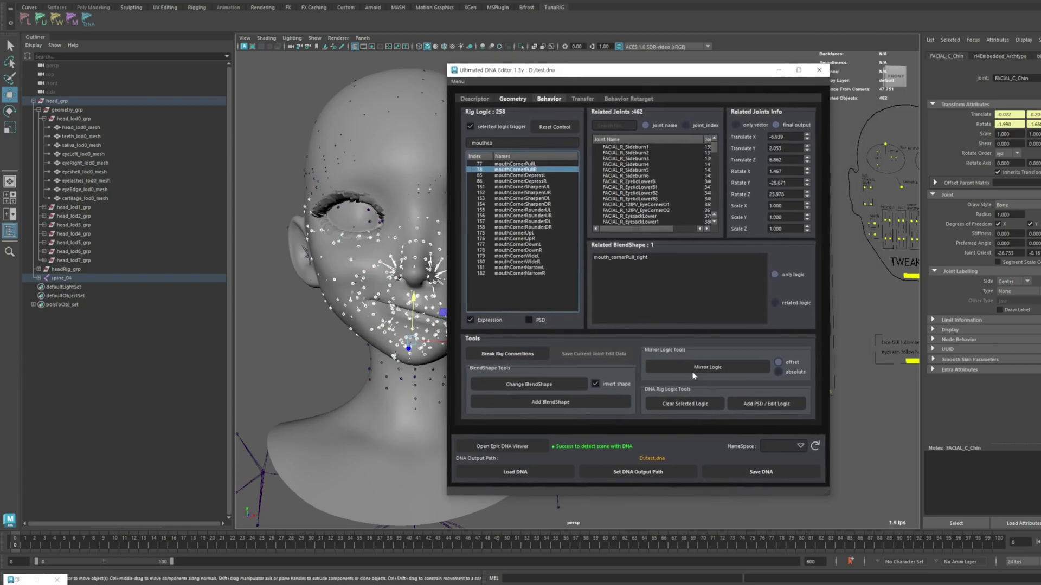
- Clear the transforms of the selected joints from the mouthCornerPullR logic and save the change to the DNA
click(680, 405)
drag(638, 267, 622, 259)
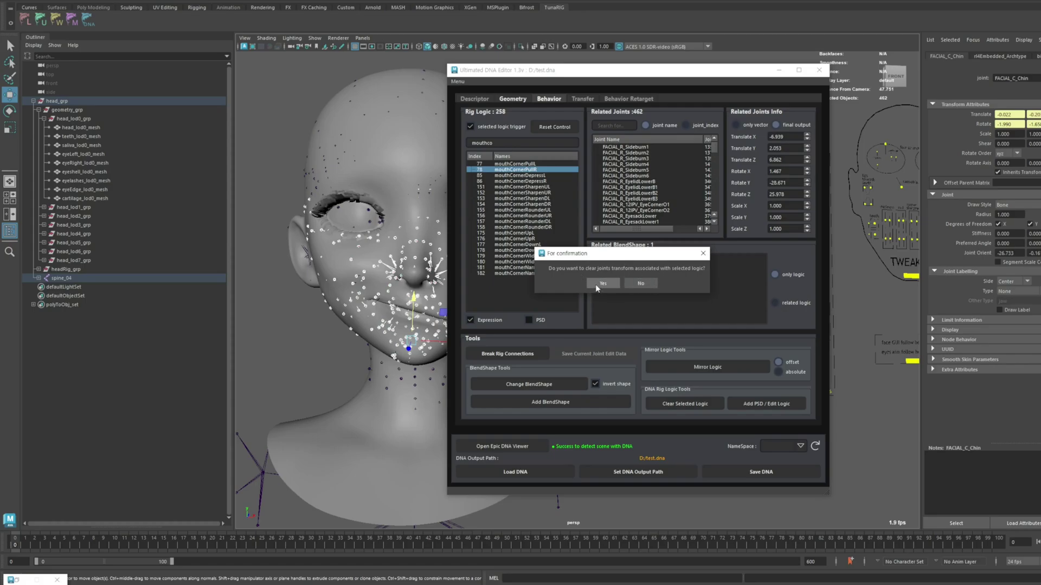
click(596, 284)
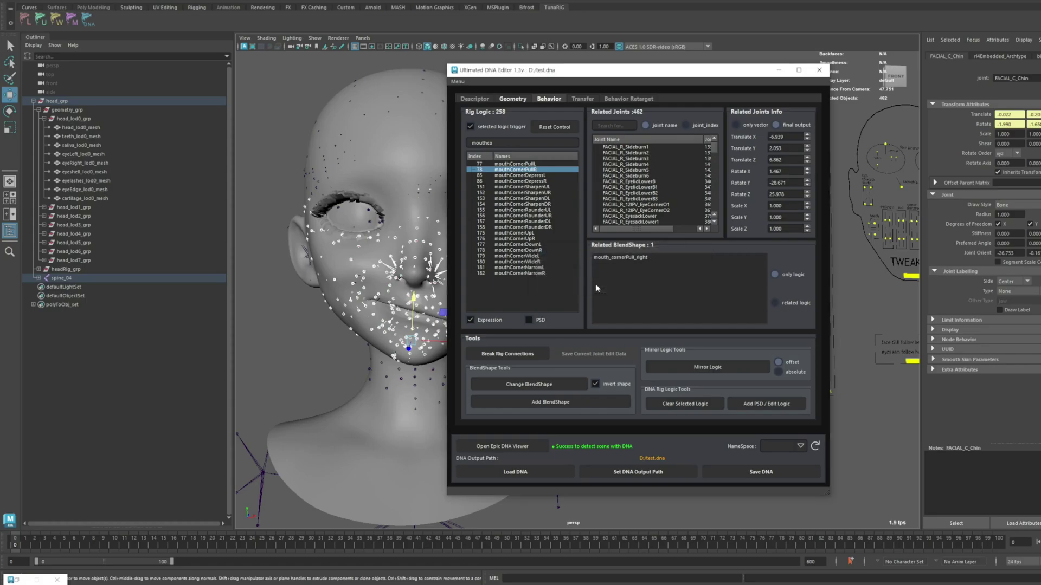
drag(615, 266, 589, 248)
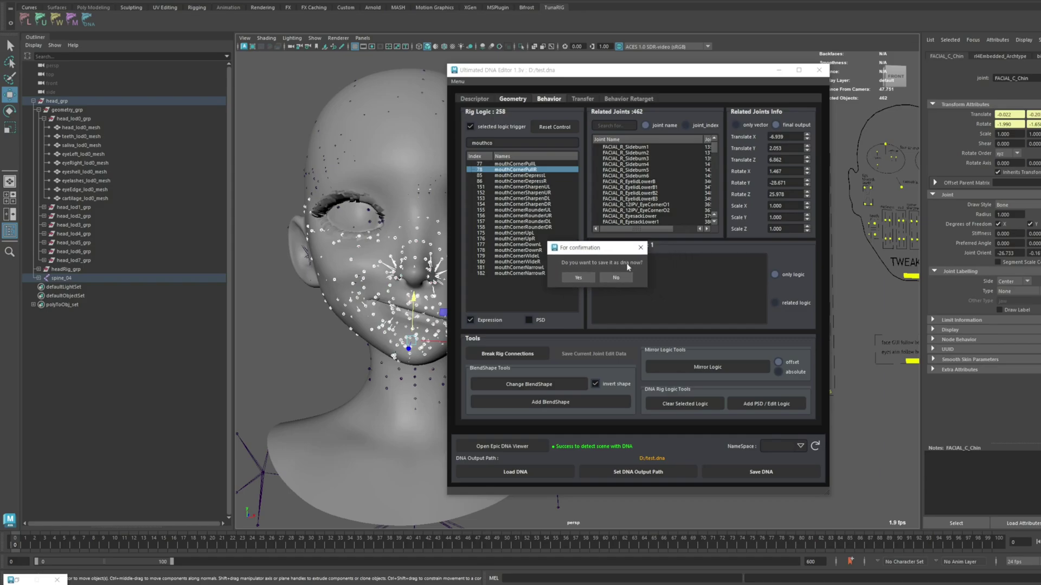
click(579, 278)
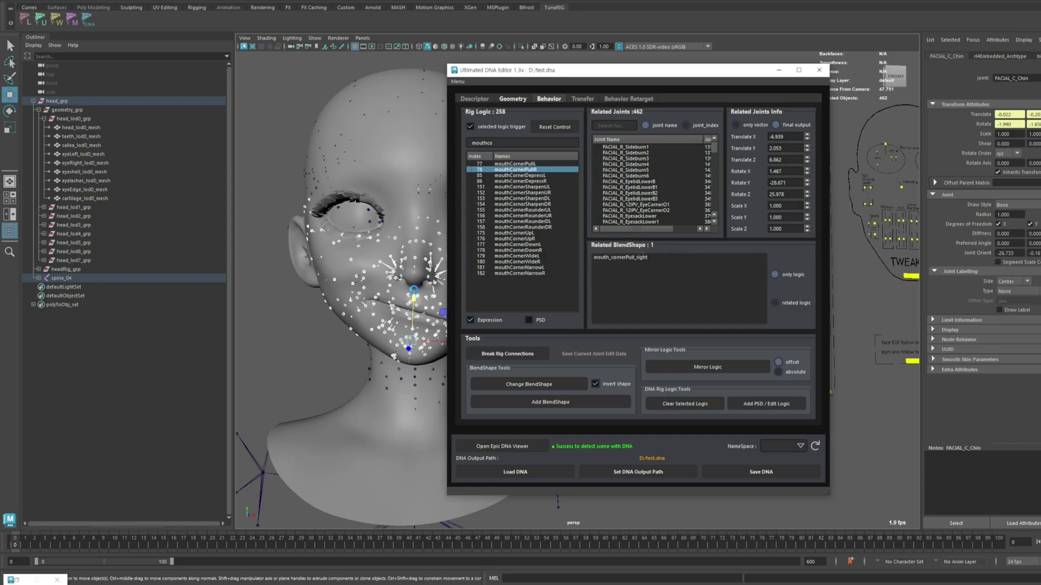
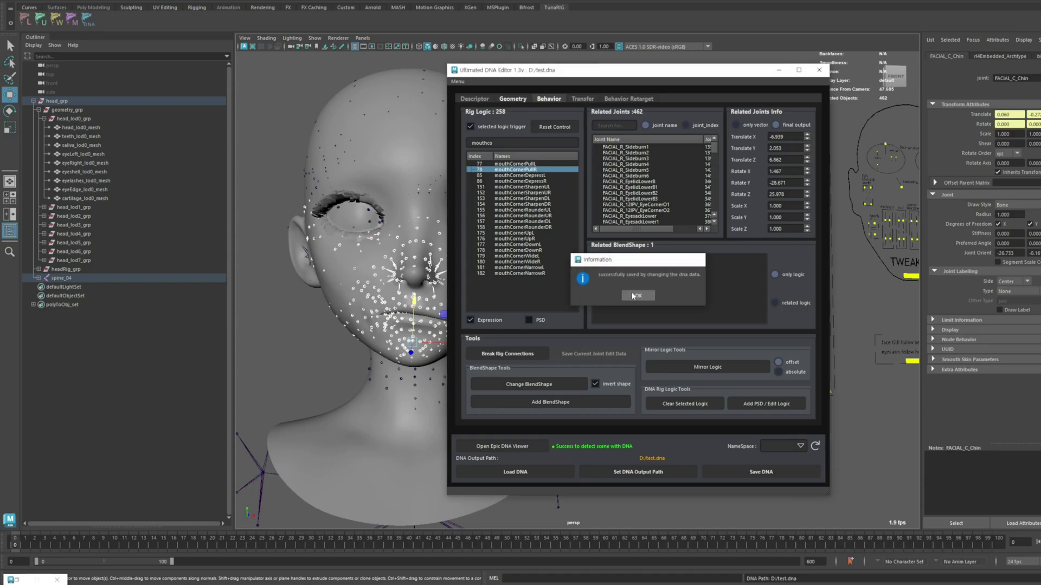
click(638, 296)
- Move the CTRL_R_mouth_cornerPull control to test the cleared right mouth corner, undoing the accidental selection of CTRL_R_eye_cheekRaise
drag(568, 77, 762, 89)
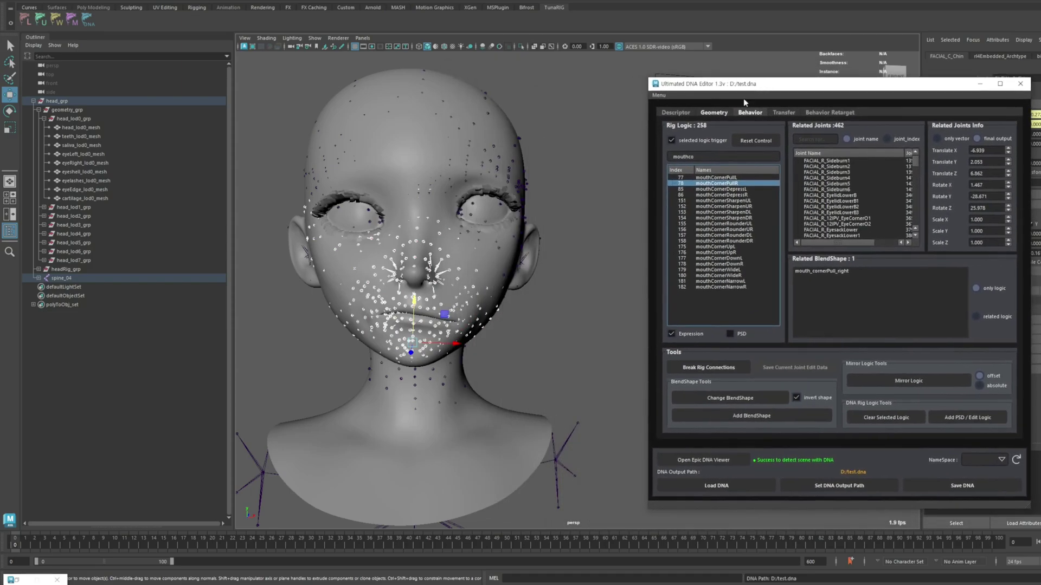
scroll(550, 254, down, 4)
alt+middle_drag(567, 242, 552, 239)
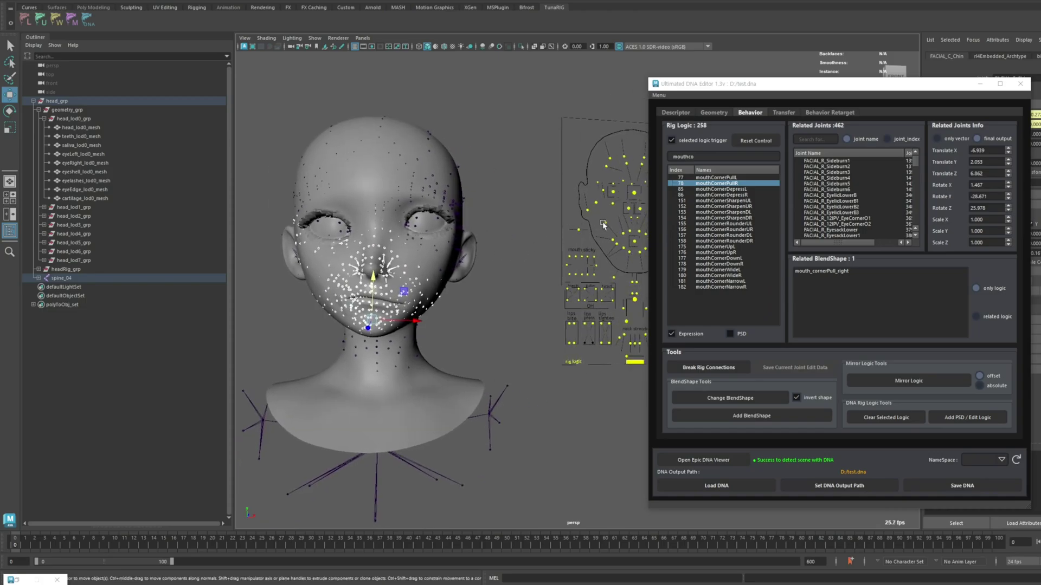
click(604, 223)
drag(589, 203, 574, 221)
scroll(457, 293, up, 3)
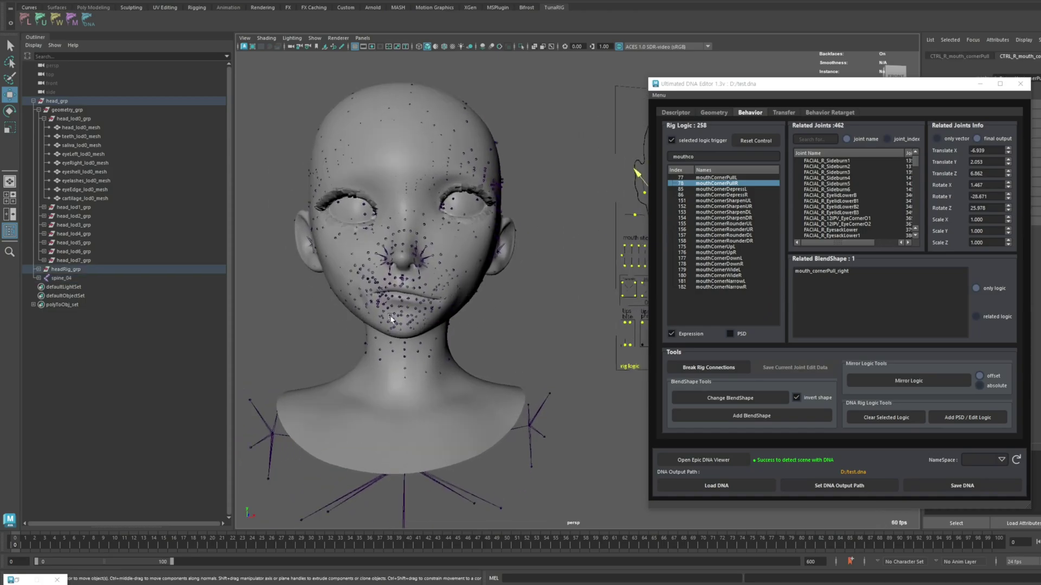
scroll(561, 287, down, 5)
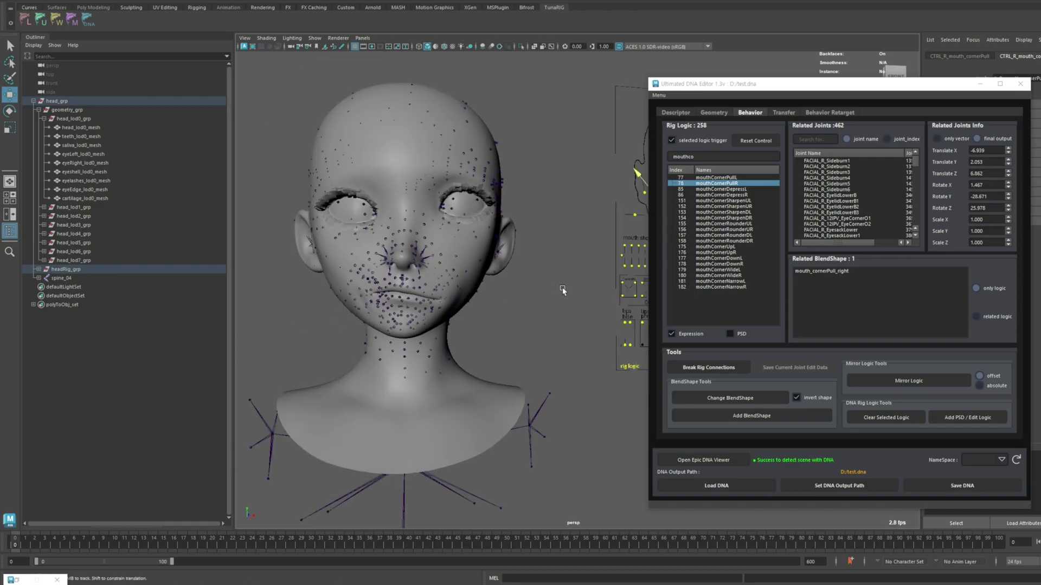
click(603, 184)
key(ctrl+z)
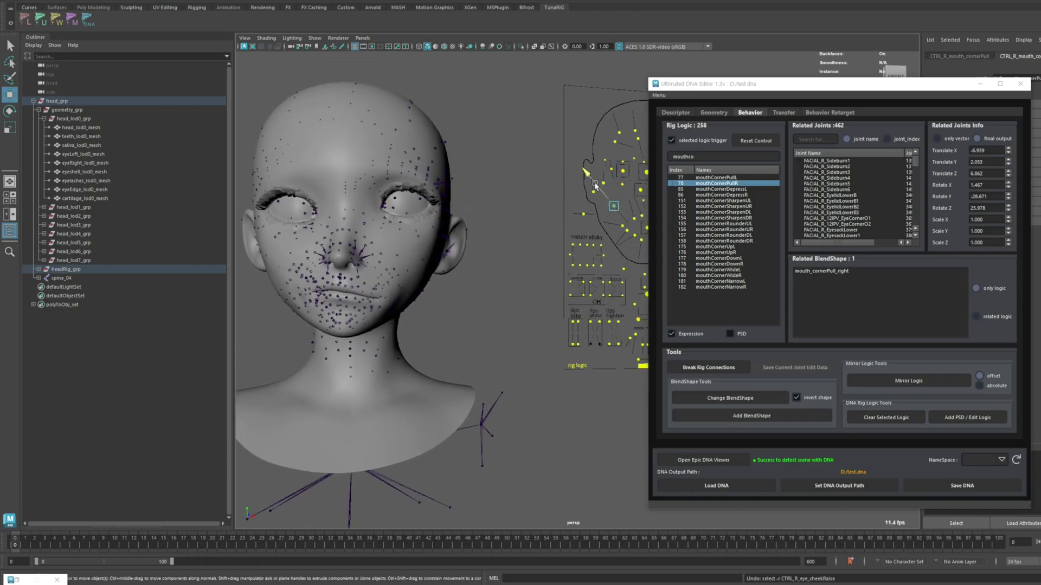
- Nudge the CTRL_R_mouth_cornerPull control and examine the cleared right mouth corner for any remaining deformation
mouse_move(586, 173)
mouse_down()
mouse_move(599, 189)
mouse_move(587, 173)
mouse_up()
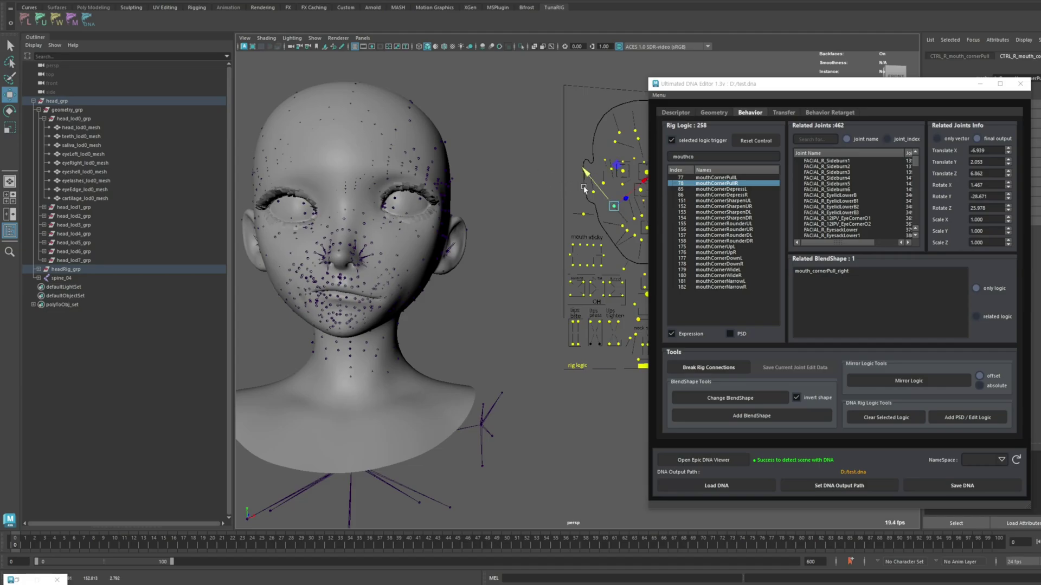
scroll(443, 315, up, 4)
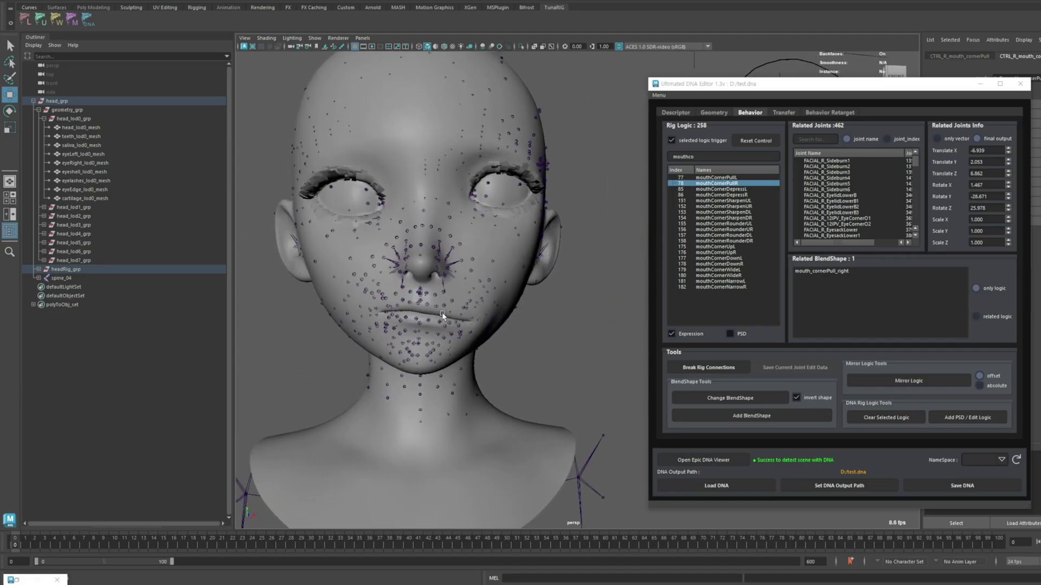
scroll(442, 315, down, 4)
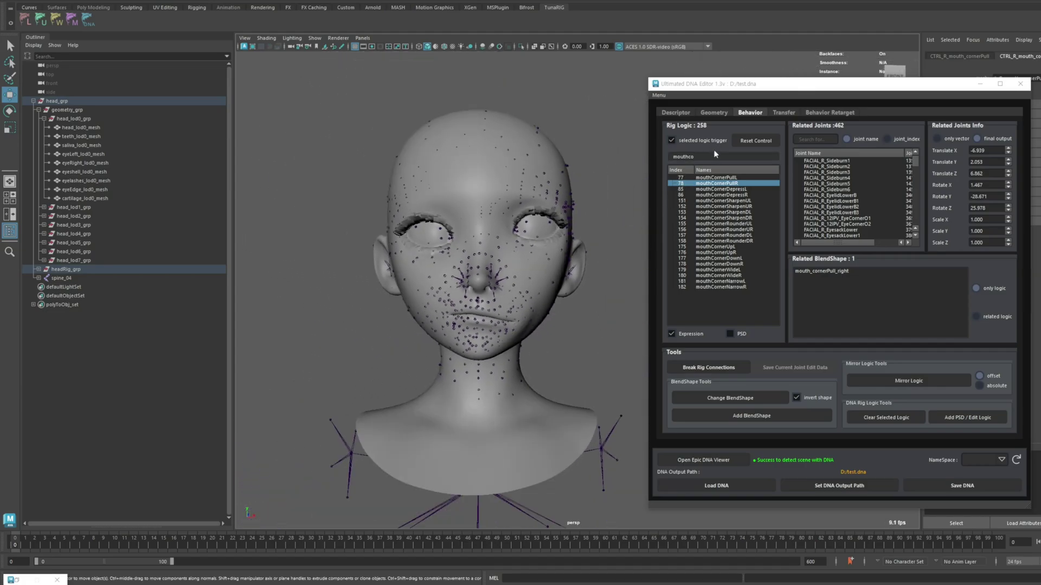
- Duplicate head_lod0_mesh, rename the copy base, and hide it
scroll(542, 260, up, 2)
click(516, 70)
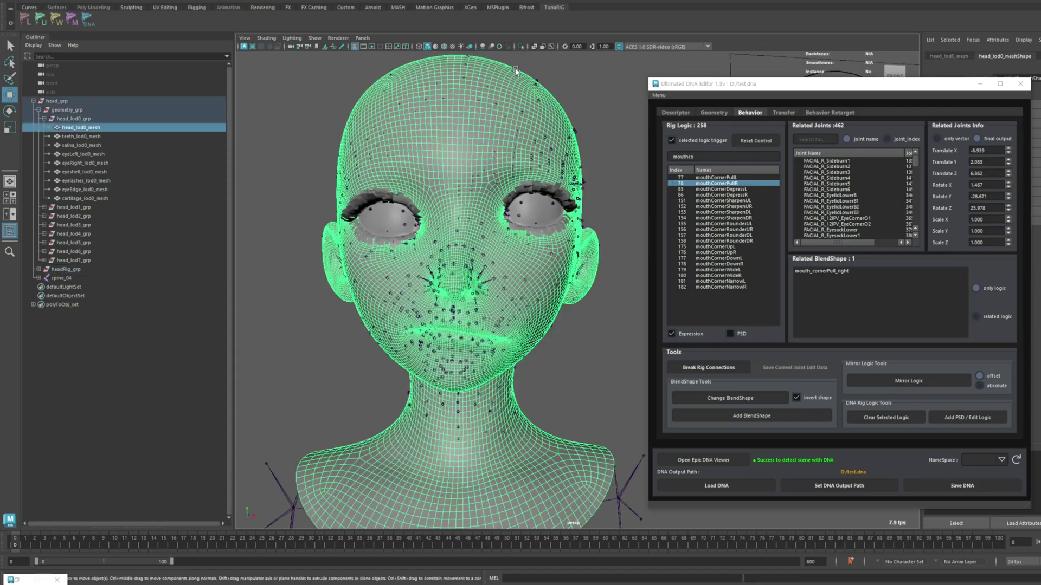
key(ctrl+d)
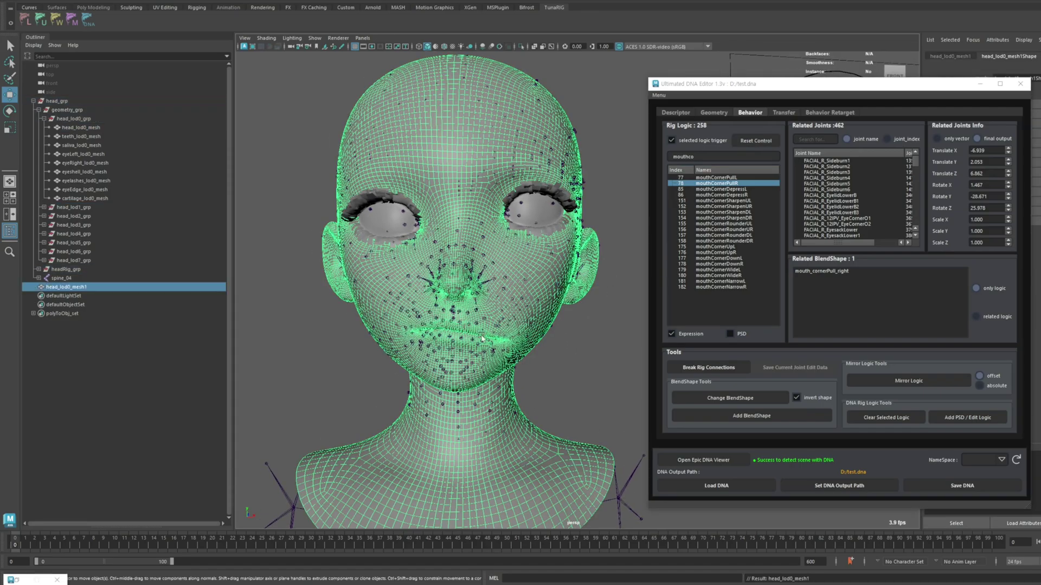
click(560, 364)
double_click(108, 288)
text(ba)
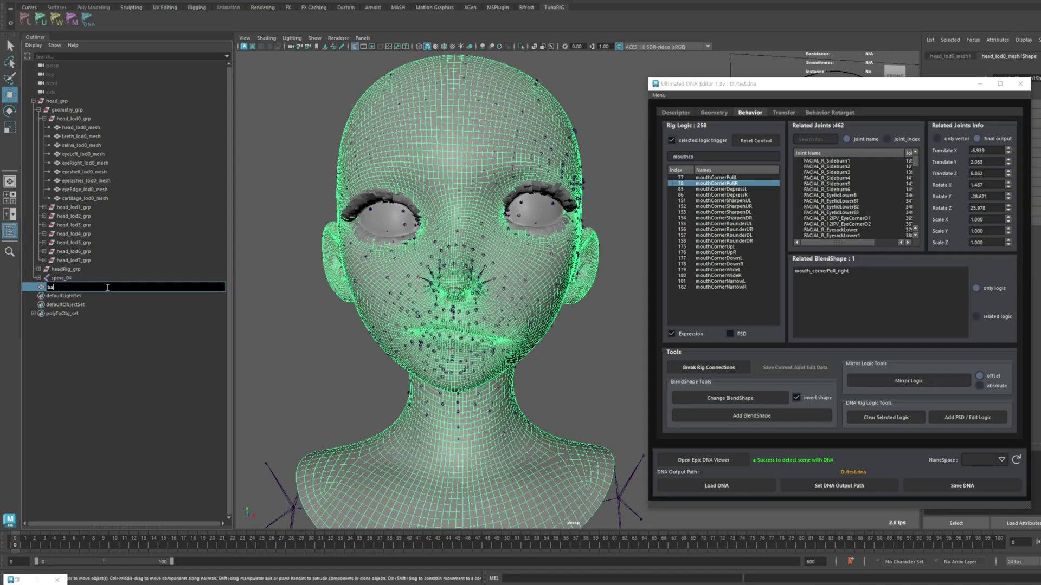
text(se)
key(Return)
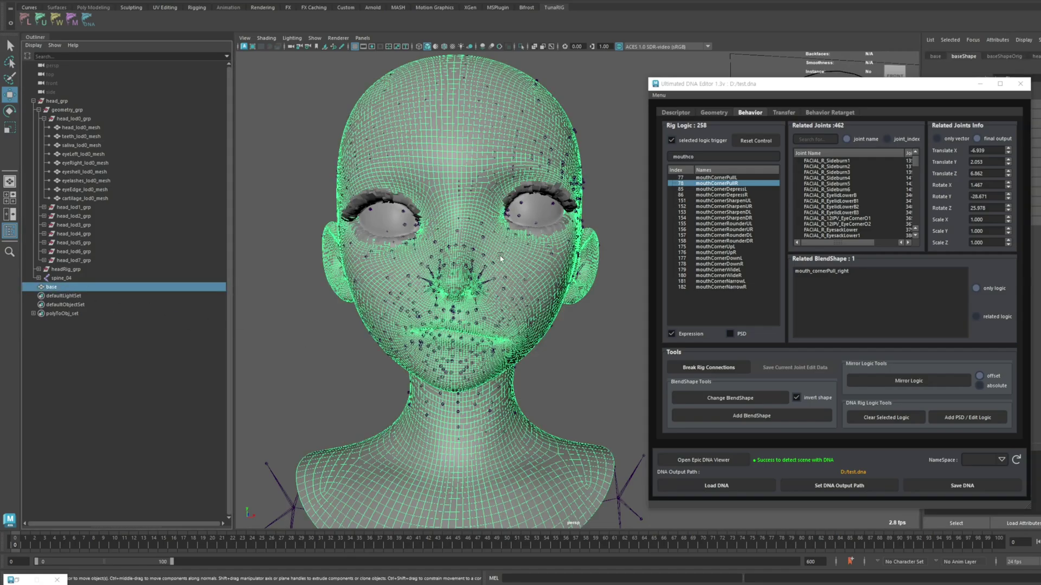
key(ctrl+h)
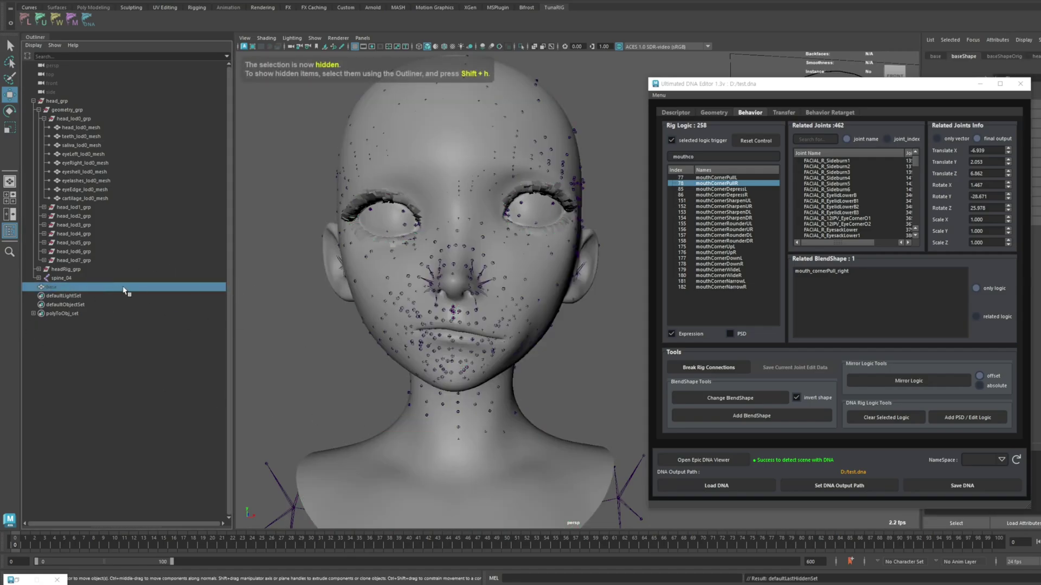
- Replace the mouth_cornerPull_right blendshape with the base mesh, with invert shape turned off, and decline saving to the DNA
alt+middle_drag(487, 305, 497, 302)
click(828, 272)
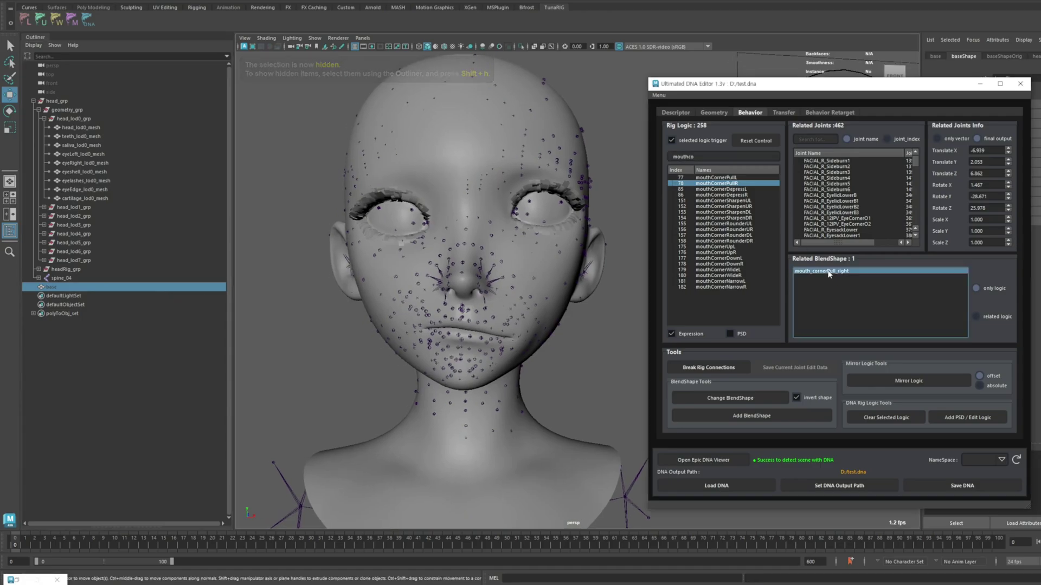
alt+middle_drag(576, 315, 586, 313)
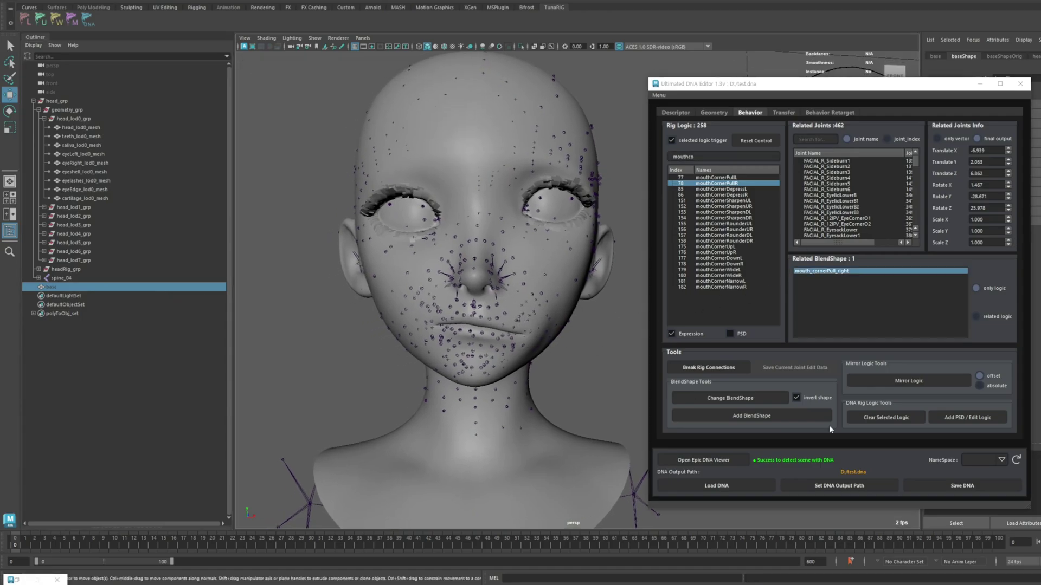
click(795, 397)
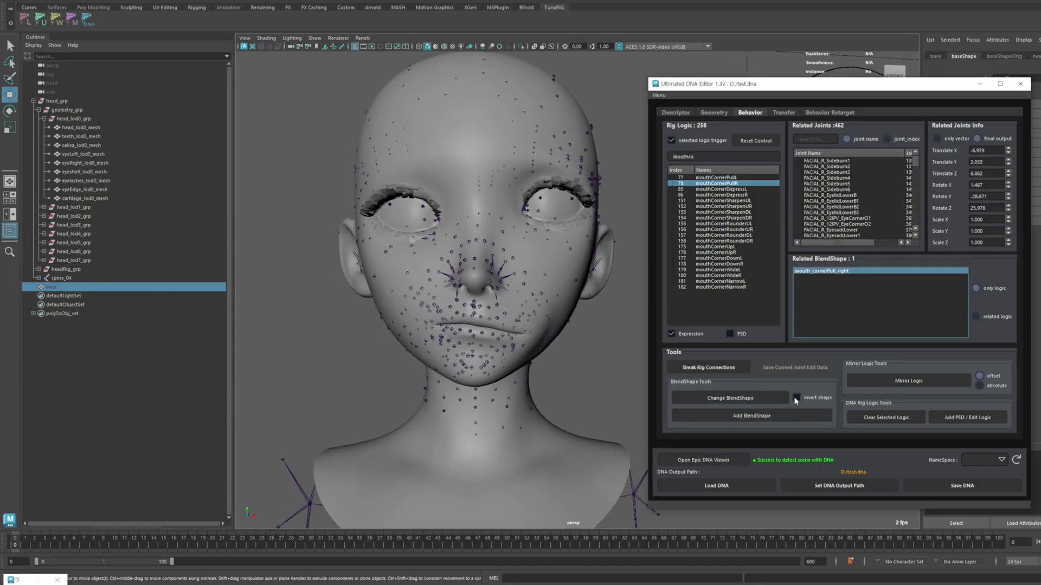
click(729, 399)
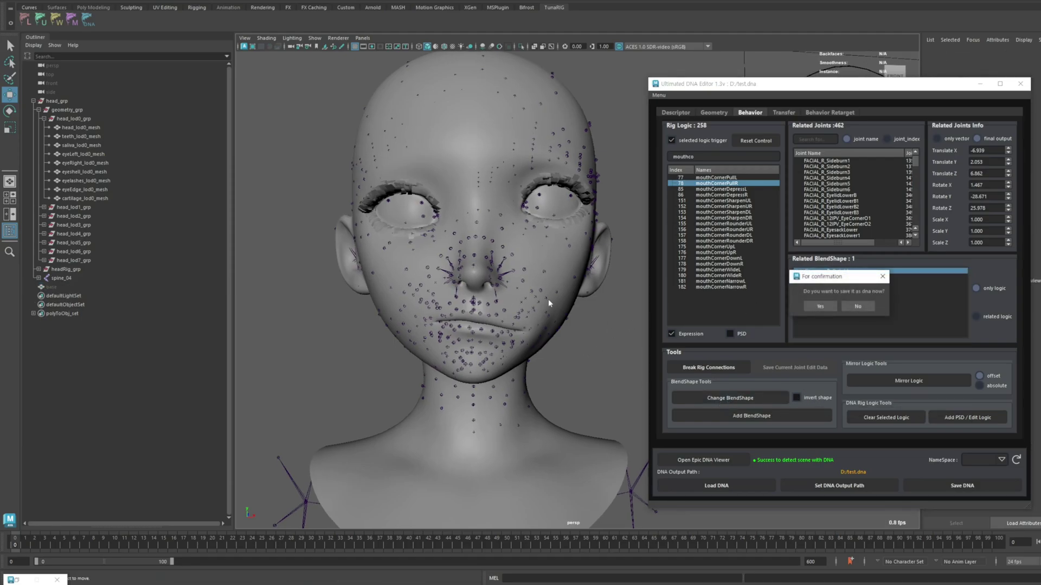
click(857, 307)
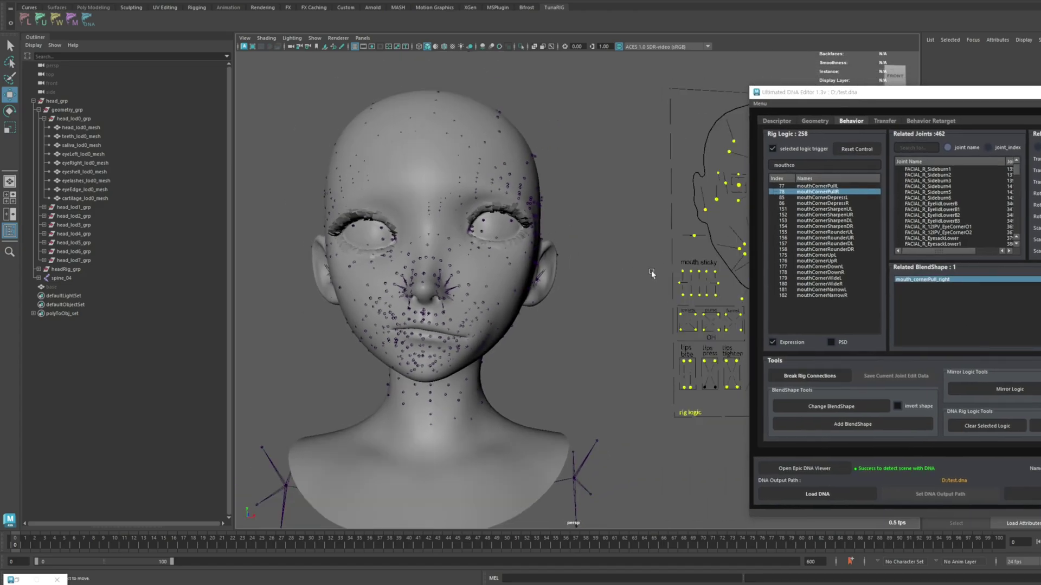
- Move the CTRL_R_mouth_cornerPull control out and back to test the right mouth corner with its replaced blendshape
alt+middle_drag(652, 273, 621, 267)
click(715, 240)
drag(708, 233, 655, 203)
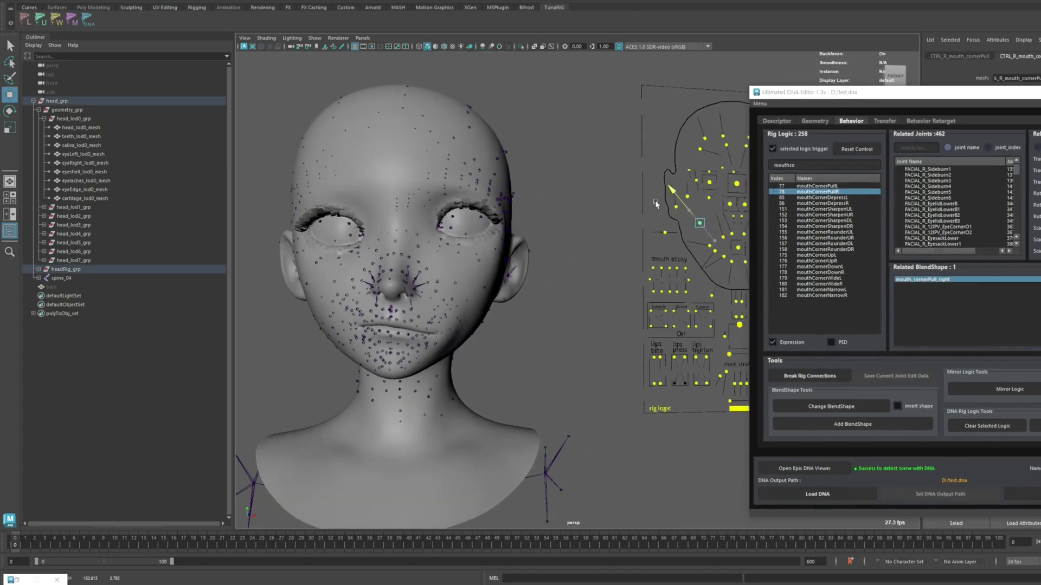
middle_drag(652, 197, 641, 200)
middle_drag(646, 236, 752, 339)
alt+middle_drag(456, 341, 524, 340)
alt+right_drag(525, 339, 552, 348)
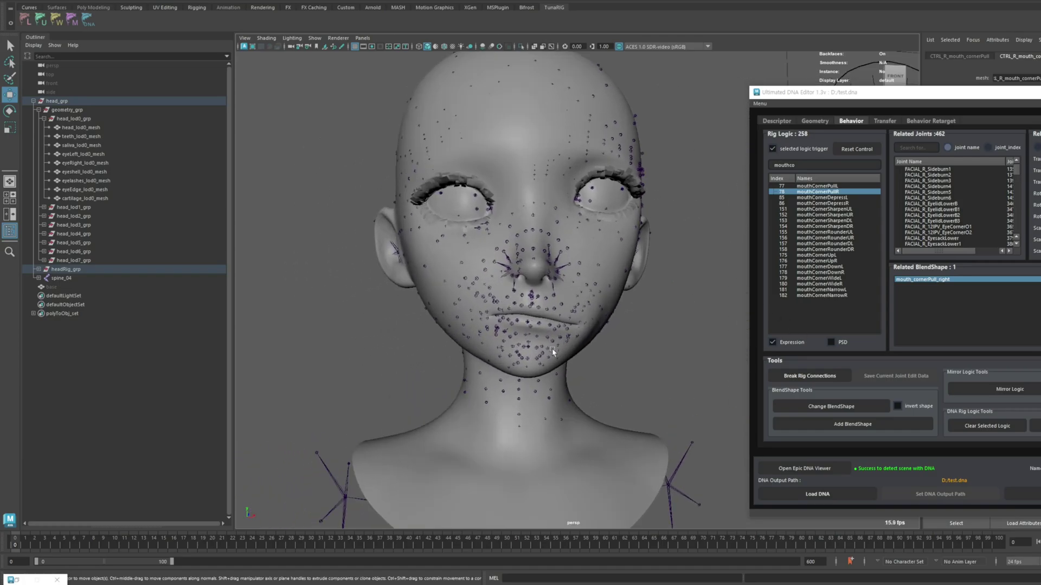
drag(857, 93, 770, 87)
alt+drag(562, 321, 603, 259)
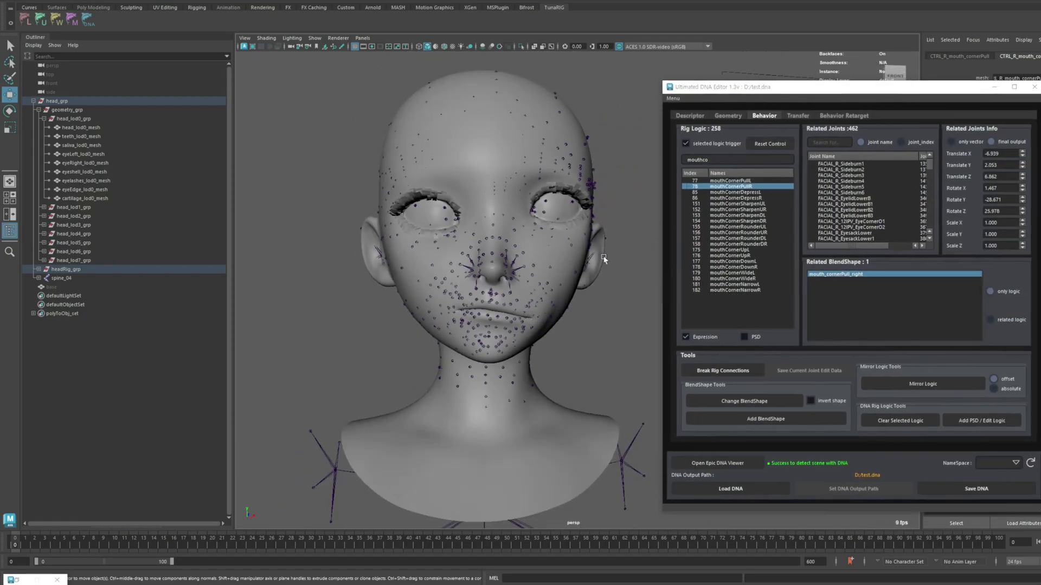
- Mirror the mouthCornerPullL logic onto mouthCornerPullR in absolute mode and save the change to the DNA
click(748, 181)
scroll(562, 320, up, 2)
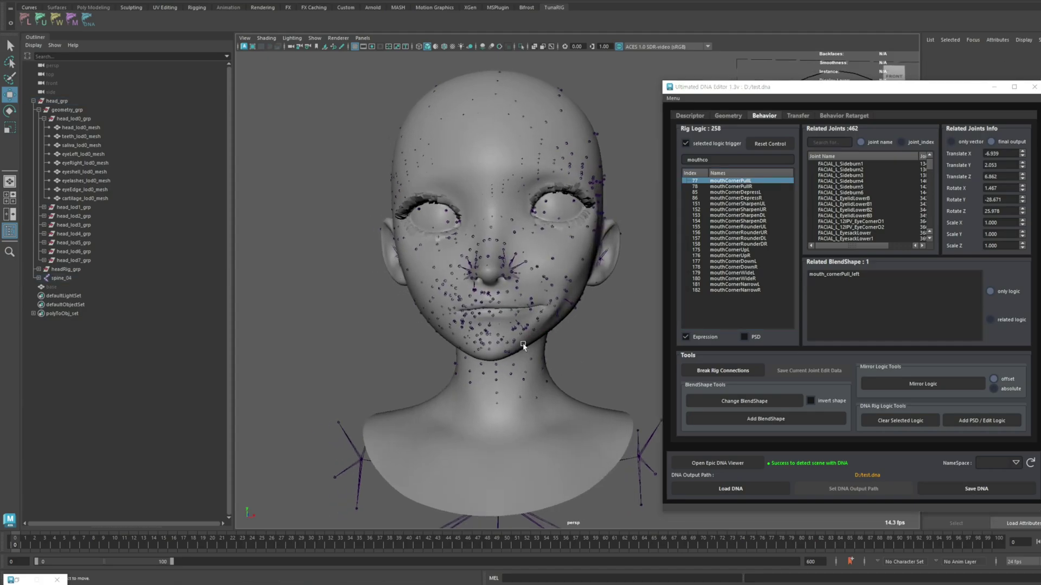
scroll(561, 317, up, 5)
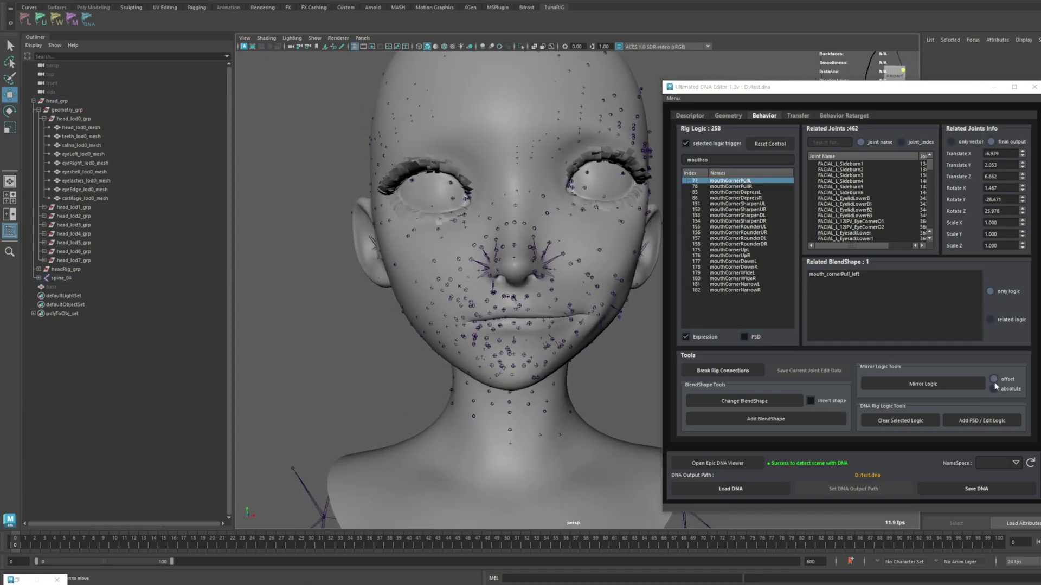
click(995, 389)
click(995, 379)
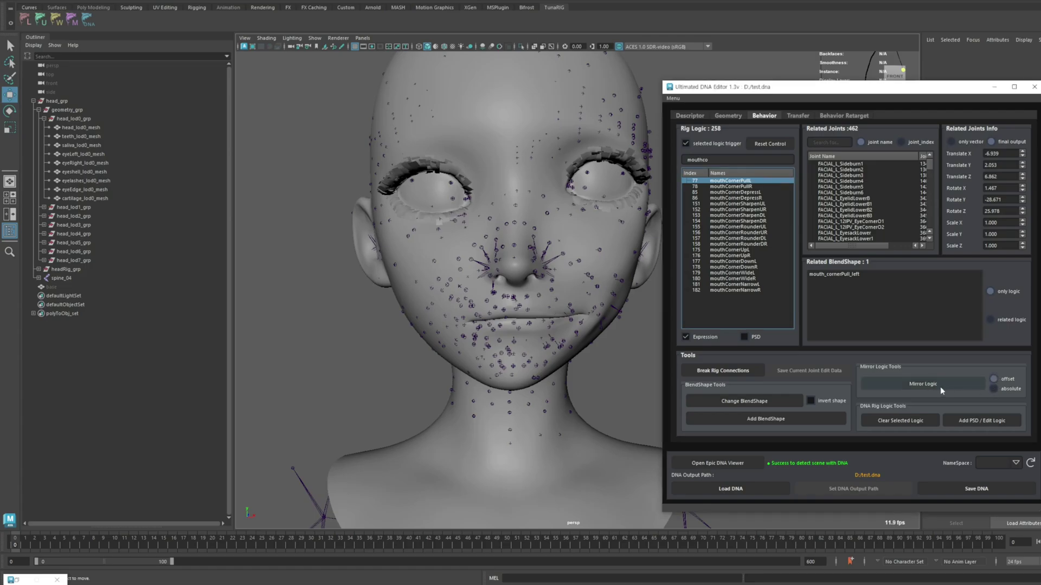
click(994, 389)
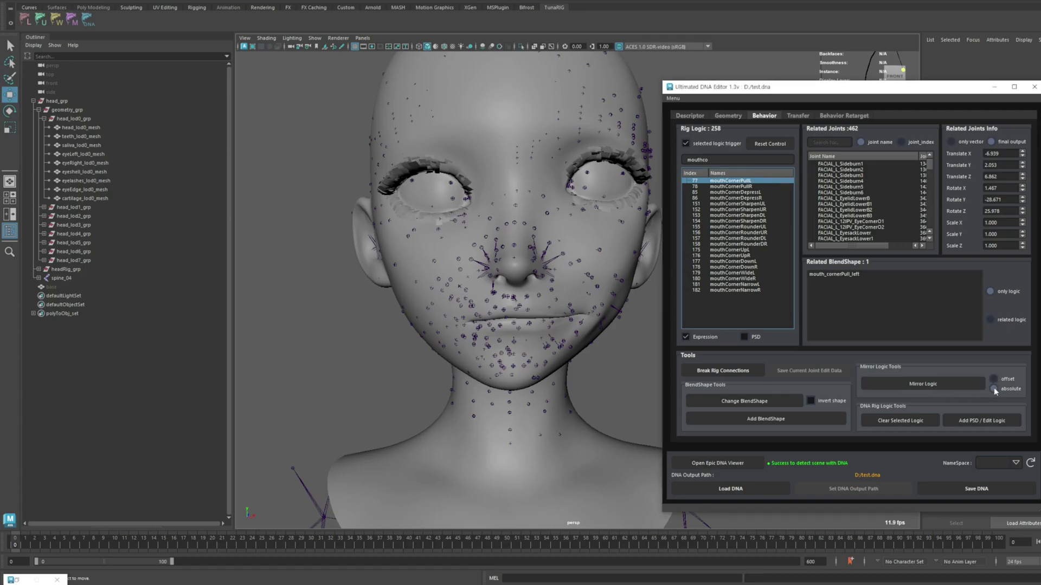
click(929, 382)
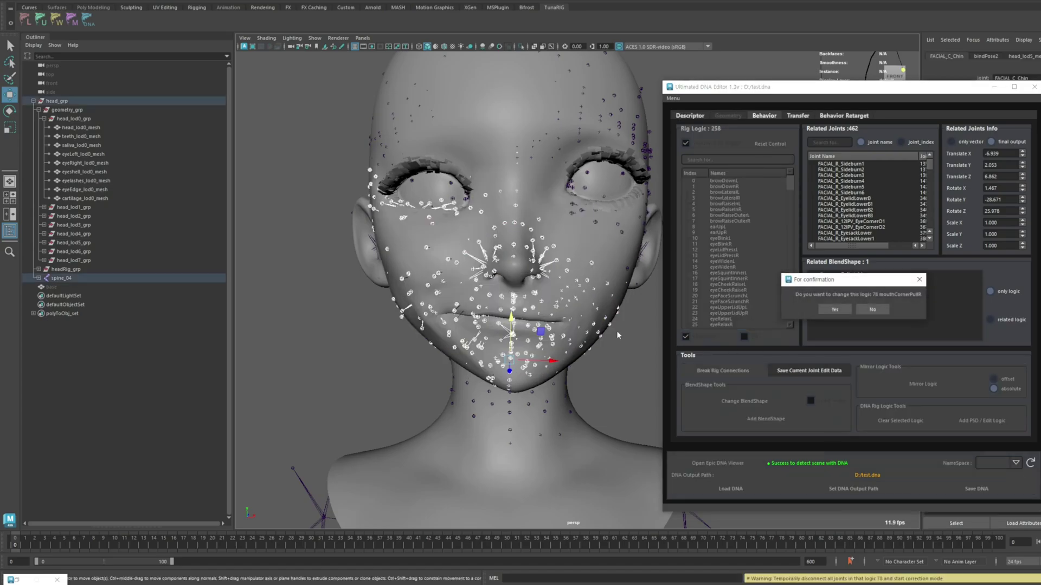
click(835, 310)
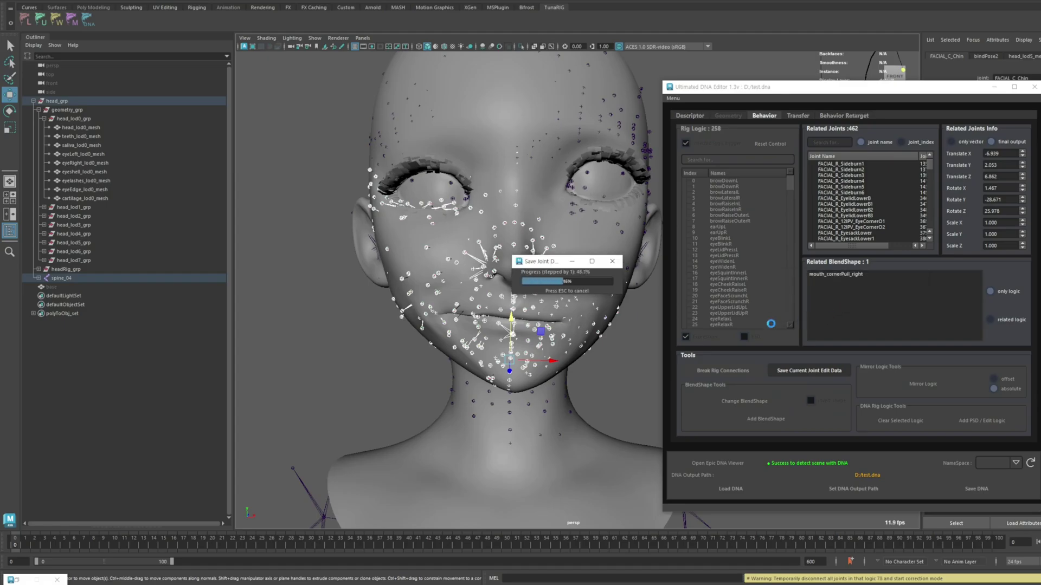
click(837, 312)
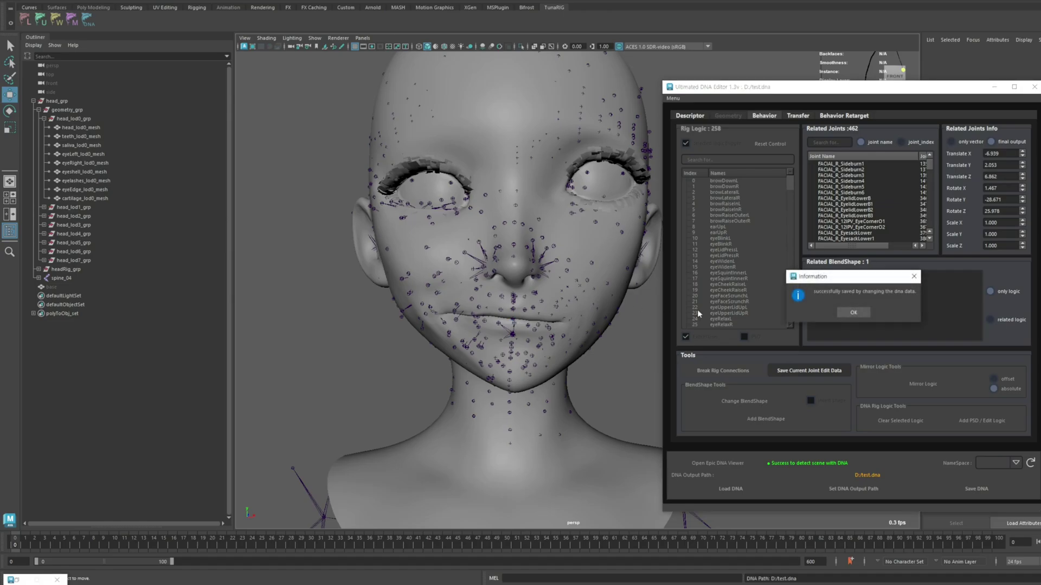
click(854, 313)
- Pull the CTRL_R_mouth_cornerPull control outward and examine the right mouth corner produced by the absolute mirror
alt+right_drag(586, 316, 491, 317)
alt+middle_drag(553, 301, 505, 299)
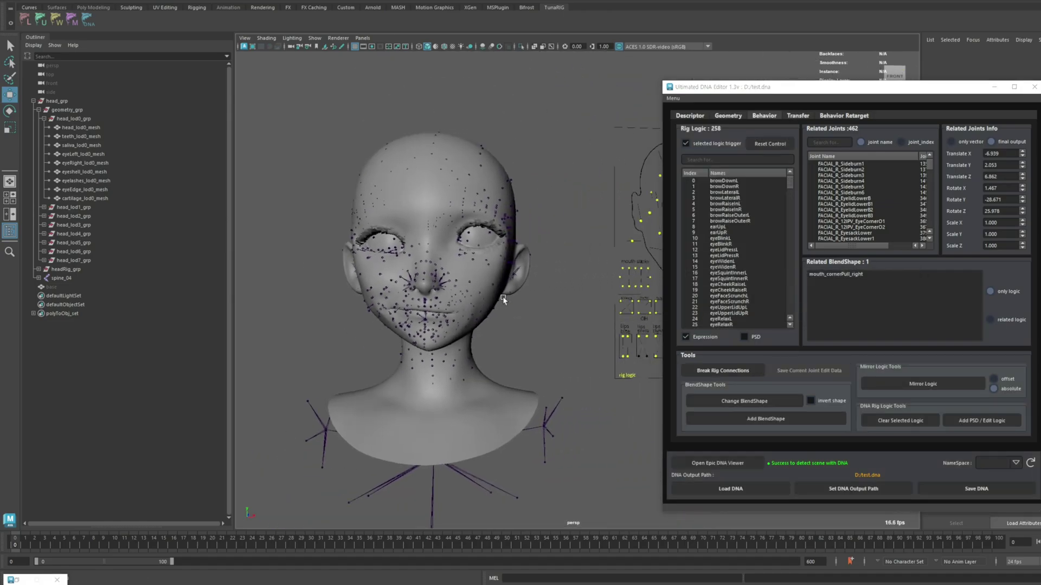
alt+middle_drag(588, 276, 555, 277)
alt+middle_drag(636, 251, 628, 251)
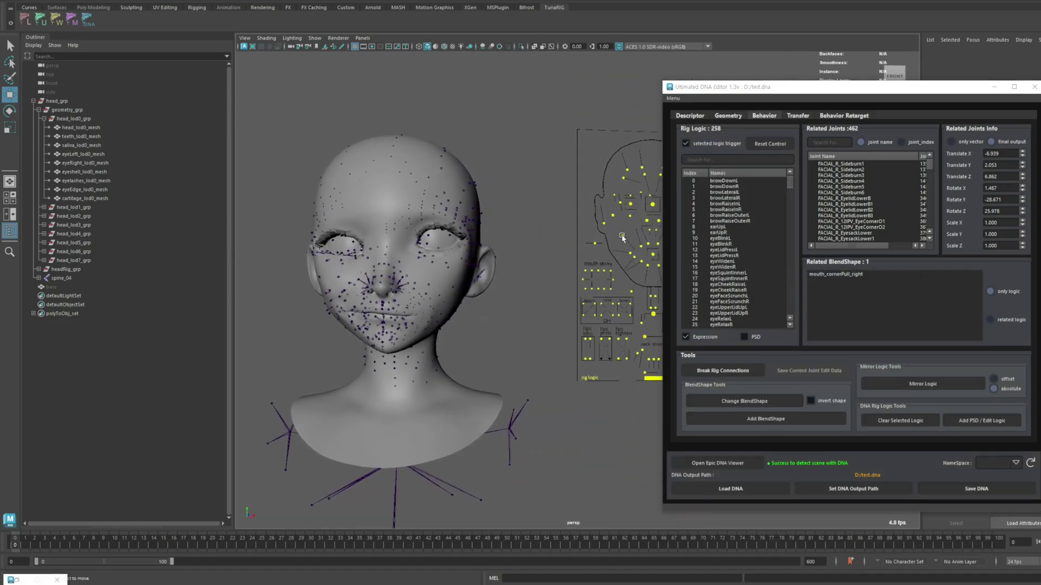
click(622, 236)
drag(612, 224, 612, 255)
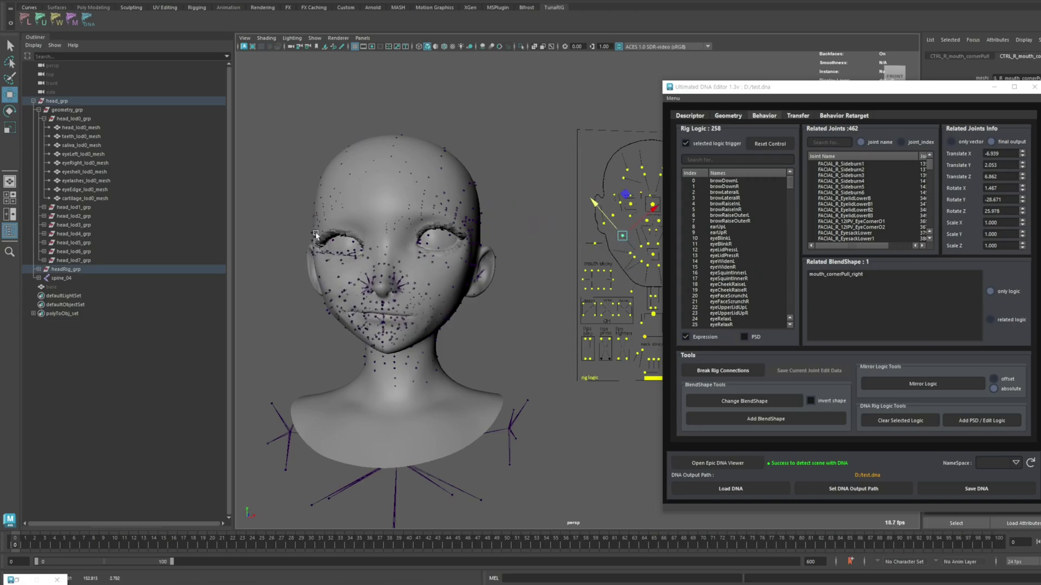
alt+middle_drag(356, 343, 465, 343)
scroll(482, 328, up, 3)
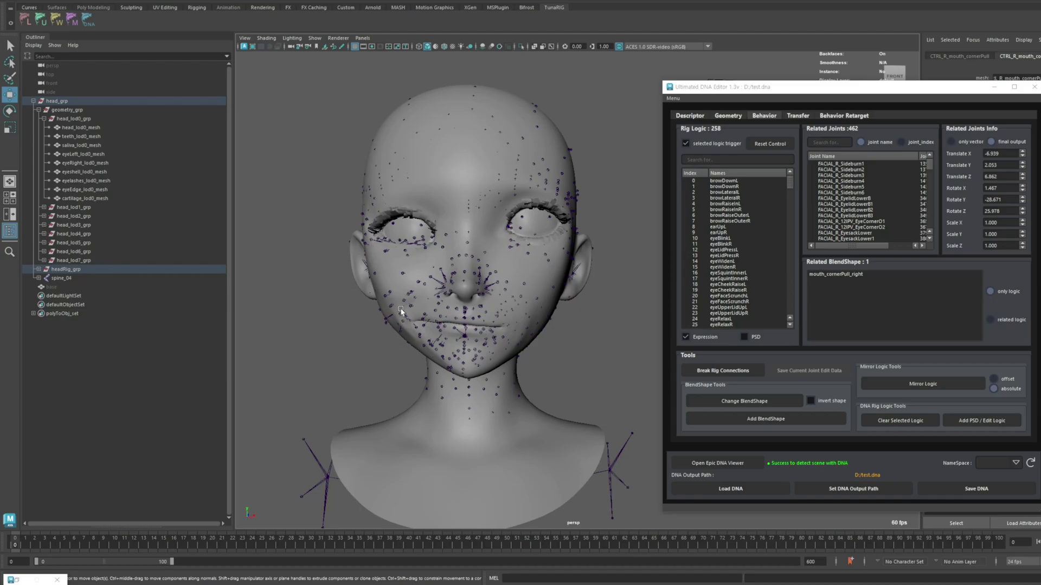
- Move the CTRL_R_mouth_cornerPull control back toward its start and examine the mouth up close
scroll(581, 285, down, 3)
alt+middle_drag(580, 286, 491, 274)
drag(601, 206, 669, 291)
alt+drag(402, 316, 448, 316)
alt+middle_drag(449, 316, 624, 312)
scroll(624, 312, up, 3)
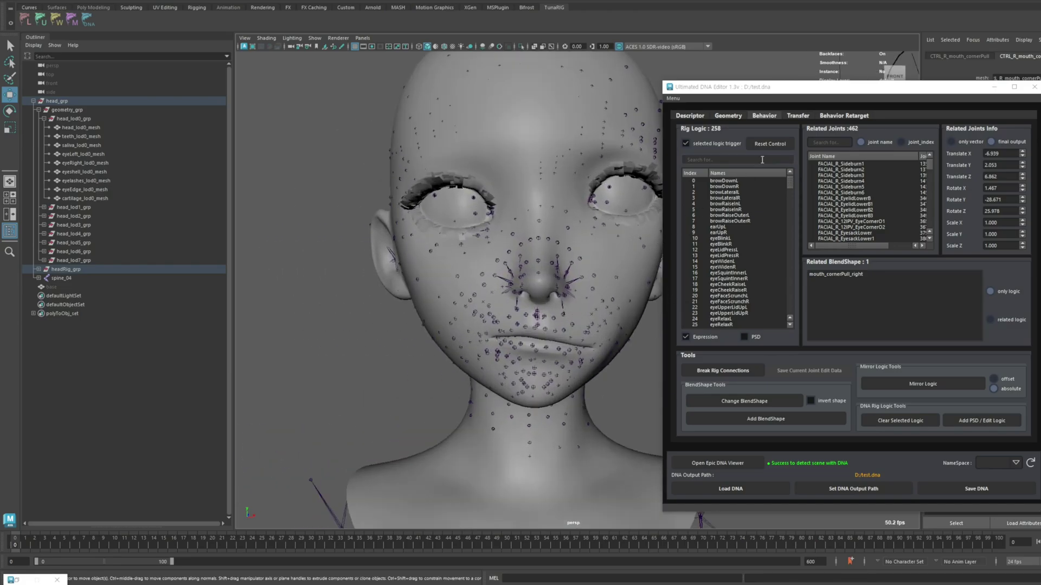
scroll(590, 279, up, 3)
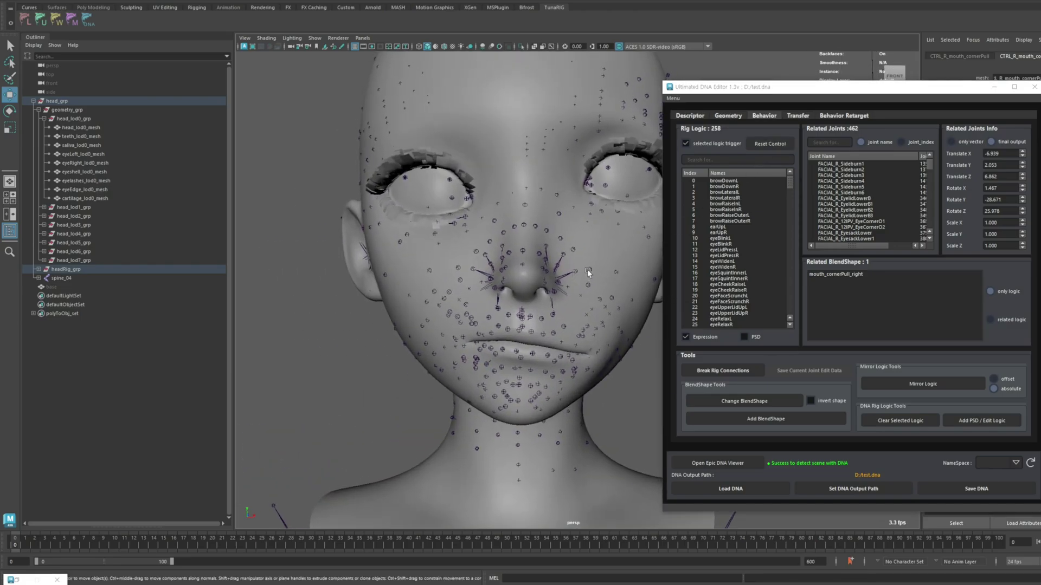
- Filter the rig logic by mouthCor, mirror mouthCornerPullL onto mouthCornerPullR in offset mode, and save the change to the DNA
click(733, 161)
text(mouthCor)
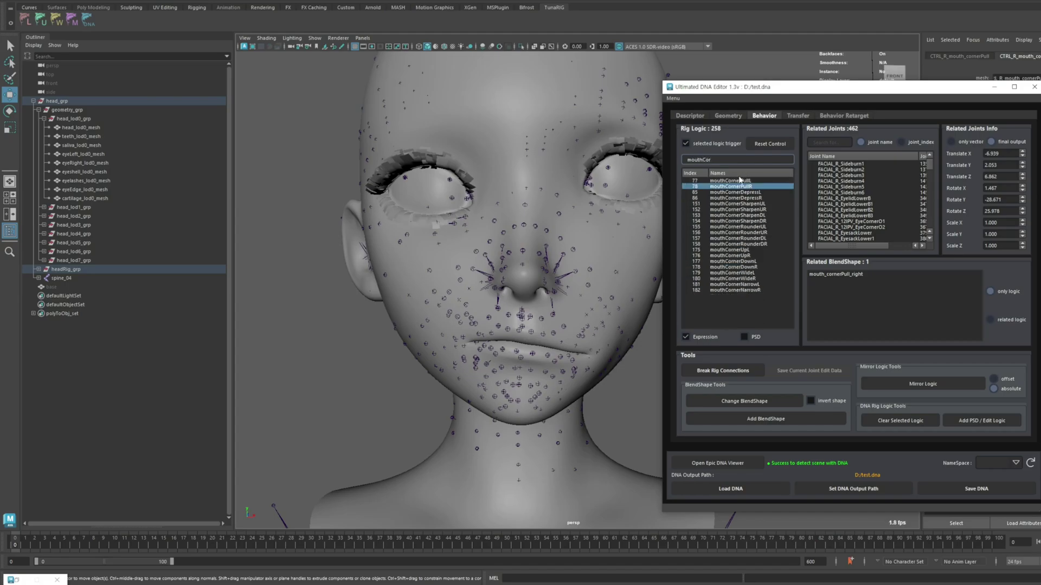
click(740, 180)
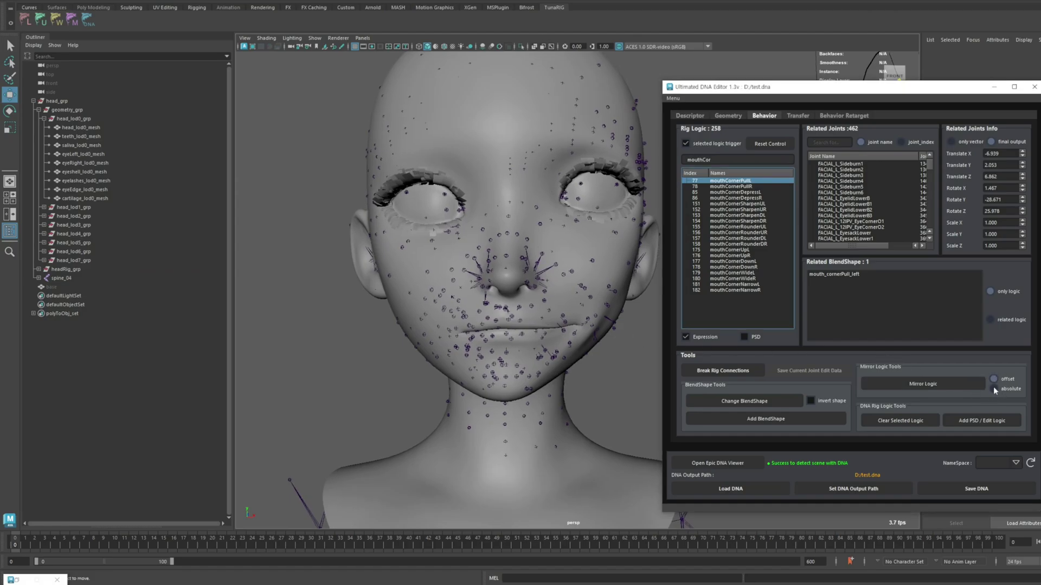
click(926, 384)
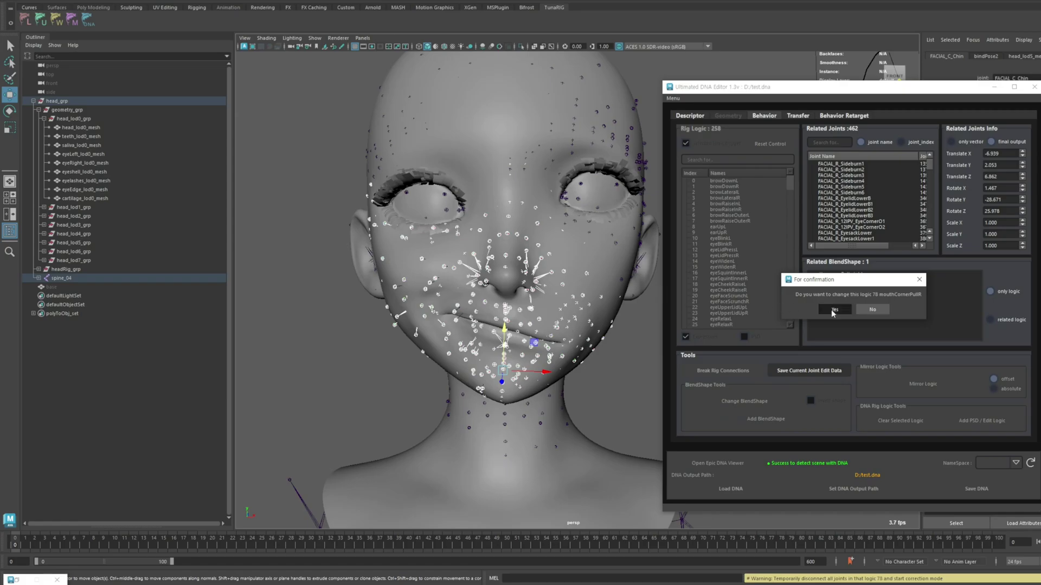
click(833, 312)
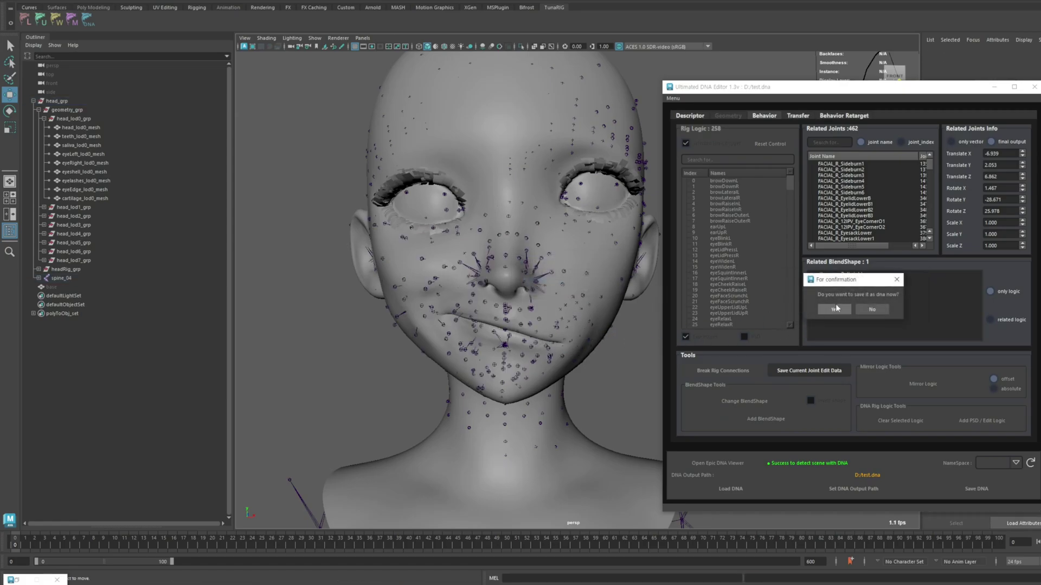
click(836, 309)
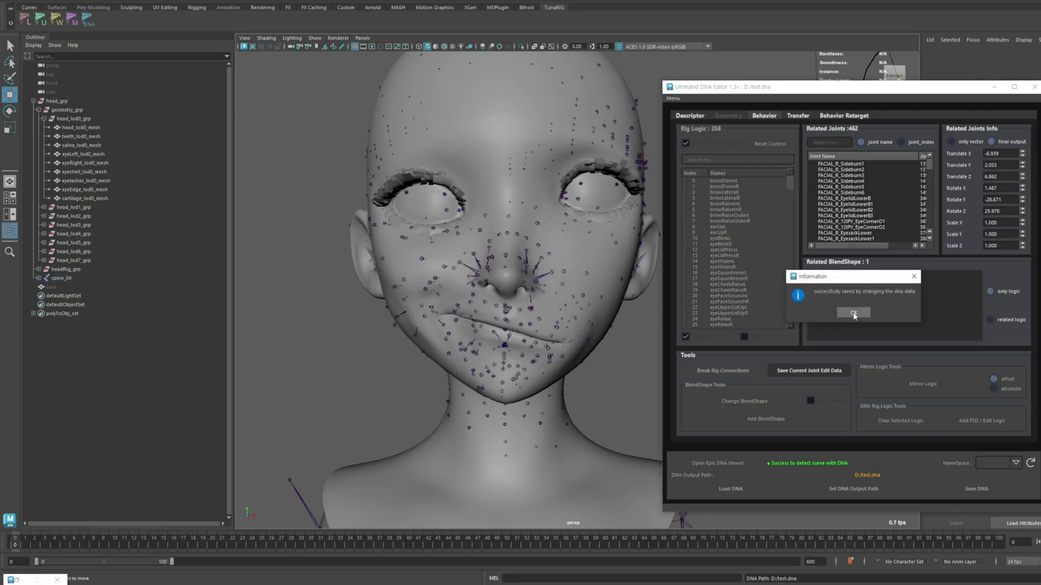
click(854, 313)
- Move the CTRL_R_mouth_cornerPull control to test the right mouth corner produced by the offset mirror
drag(788, 91, 919, 107)
scroll(709, 211, down, 2)
alt+middle_drag(708, 211, 632, 226)
click(757, 220)
drag(757, 222, 699, 237)
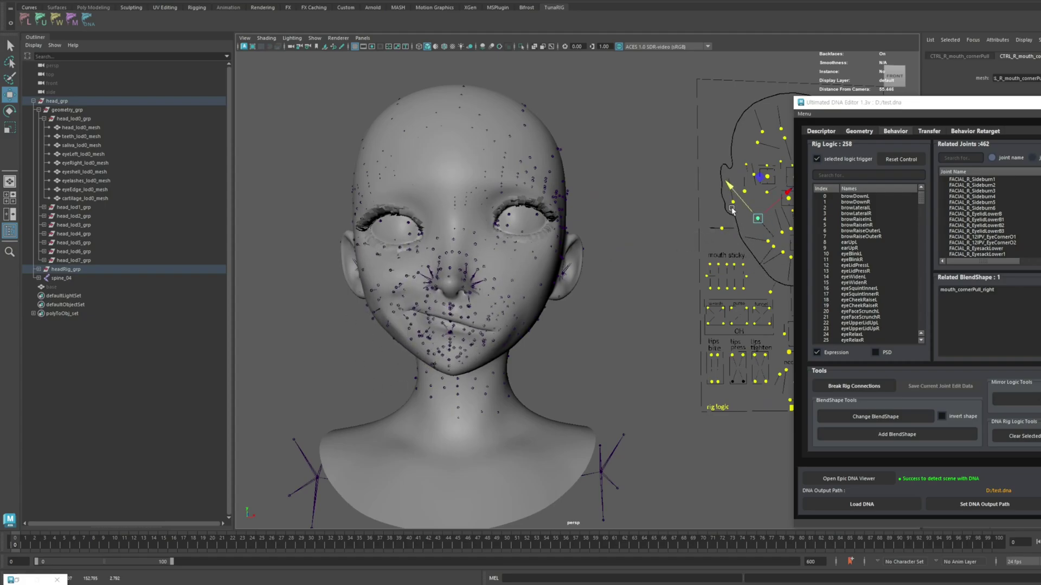
- Ease the CTRL_R_mouth_cornerPull control off and examine the whole face with the offset-mirrored mouth corner
drag(731, 194, 783, 260)
scroll(513, 362, up, 2)
alt+middle_drag(432, 312, 470, 339)
scroll(652, 262, down, 2)
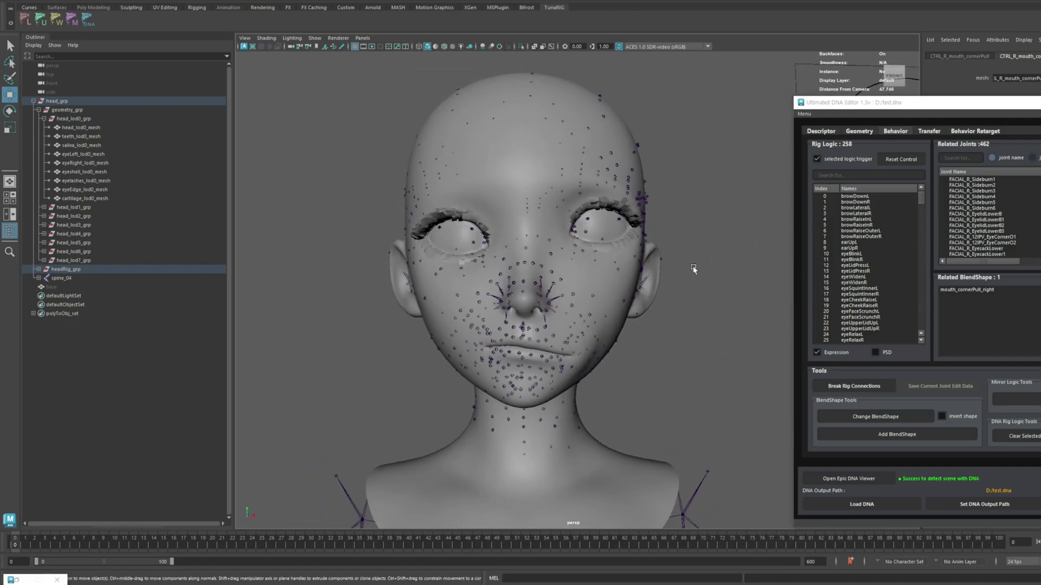
drag(863, 107, 684, 82)
alt+drag(461, 374, 331, 320)
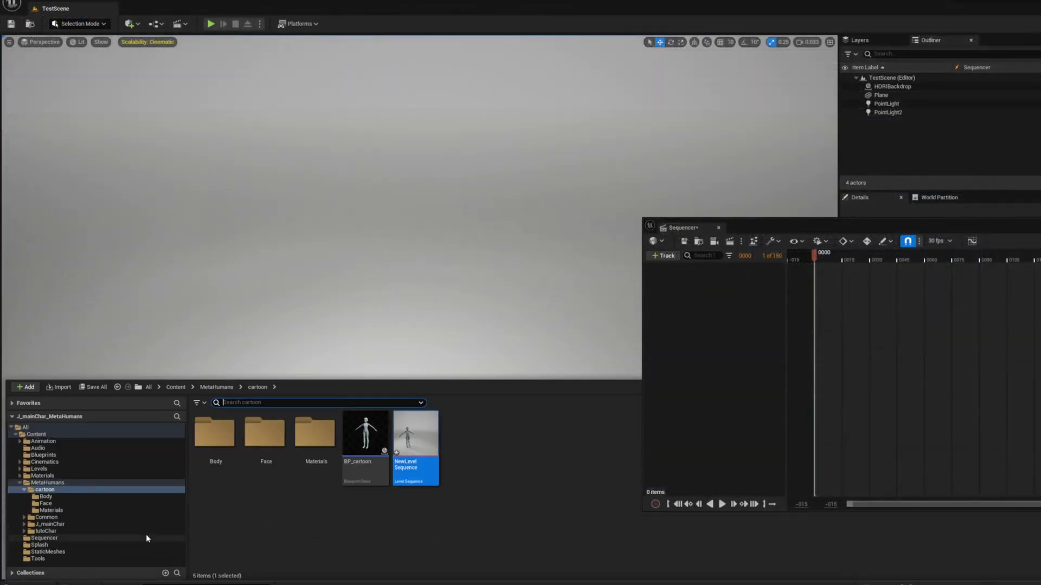
- Switch to Unreal Editor, add BP_cartoon to the level sequence, and view the character with its control rigs near and far
drag(365, 436, 661, 380)
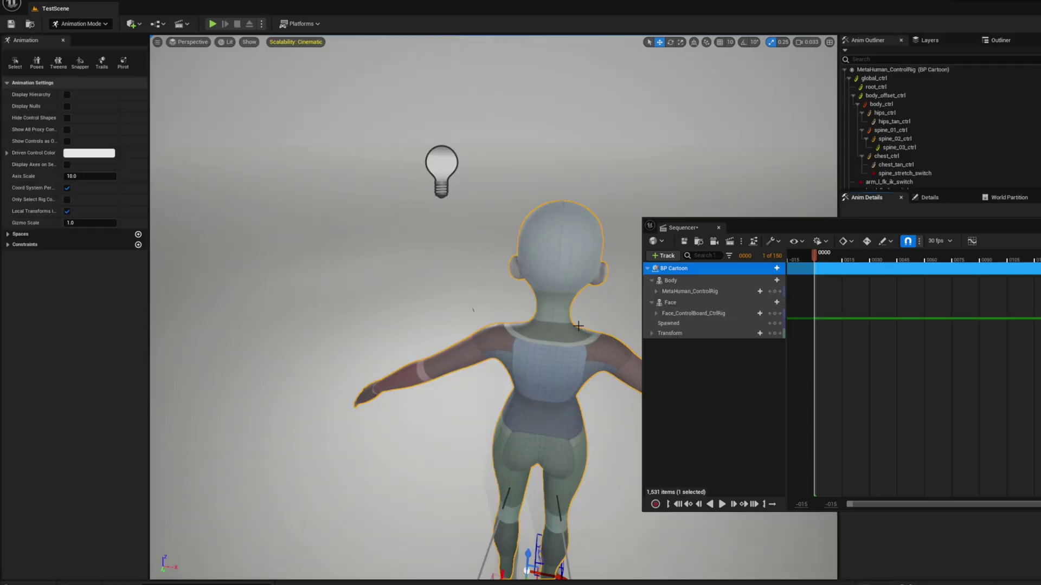
alt+drag(493, 307, 467, 165)
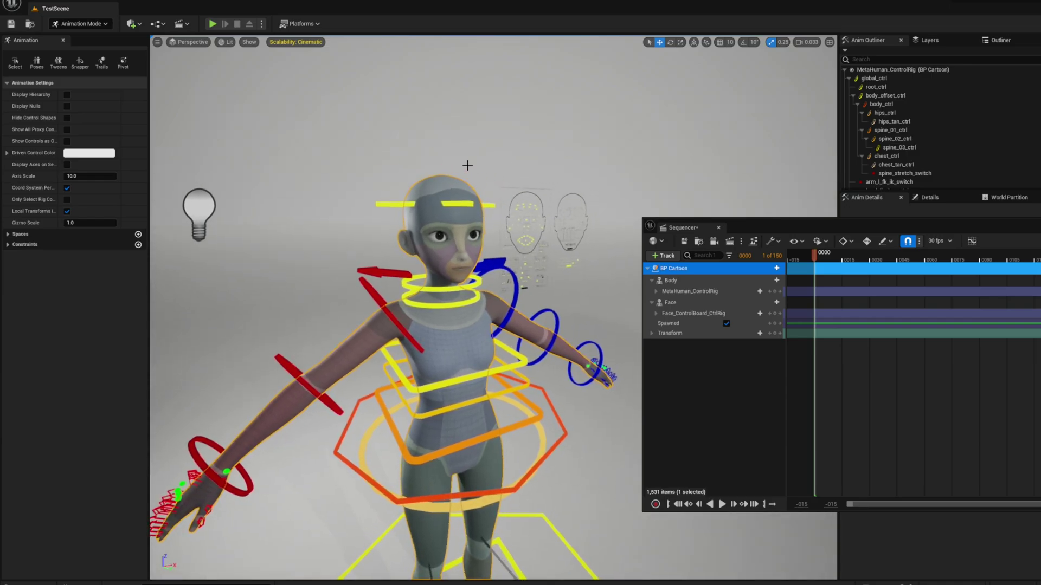
alt+drag(308, 234, 545, 277)
alt+right_drag(464, 251, 414, 251)
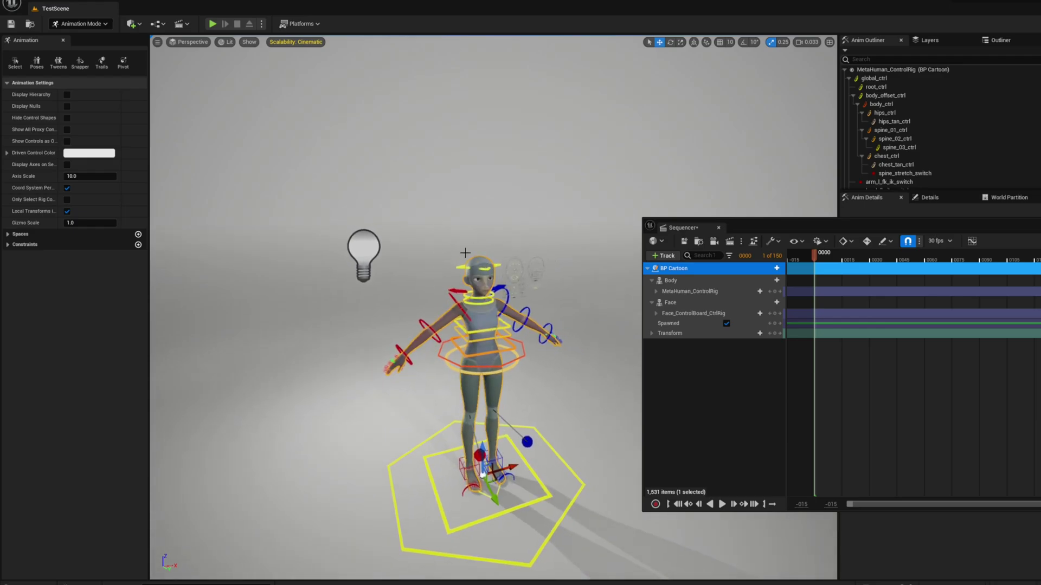
alt+middle_drag(465, 251, 457, 230)
alt+right_drag(464, 250, 537, 251)
scroll(371, 304, up, 3)
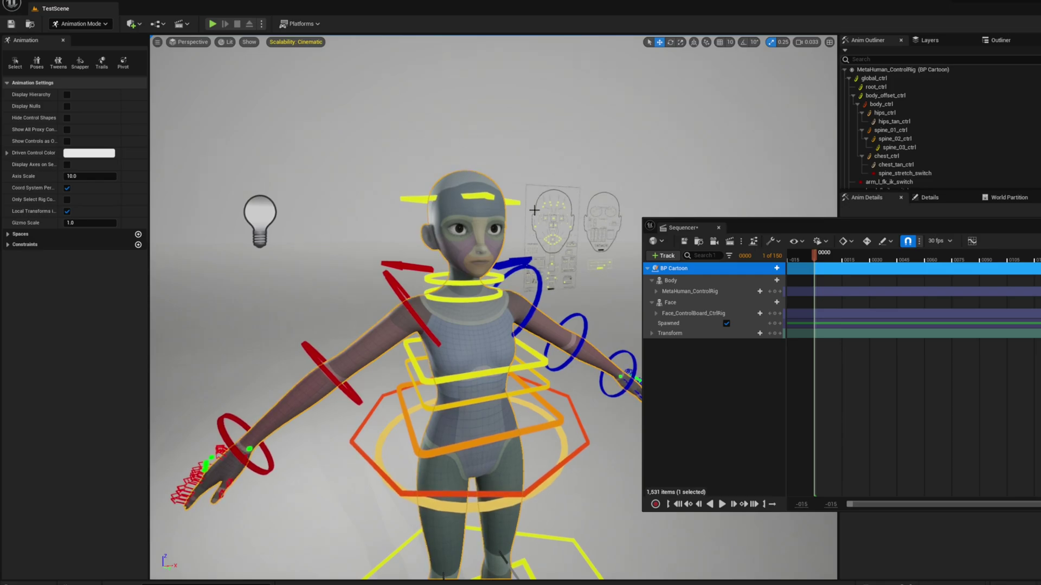
drag(723, 237, 752, 292)
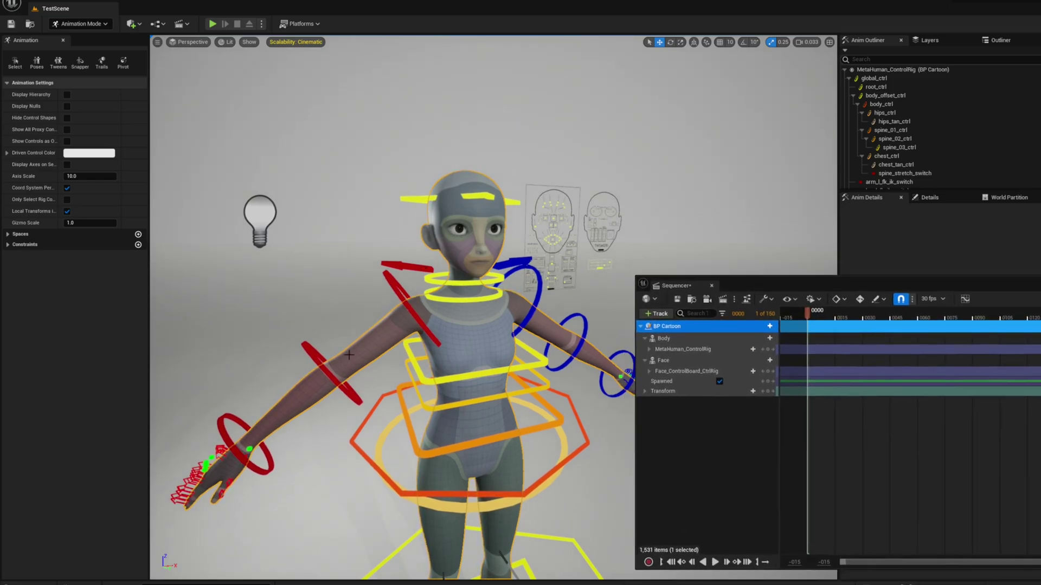
- Open the BP_cartoon blueprint and enable Use Attach Parent Bound on its Face component
click(54, 581)
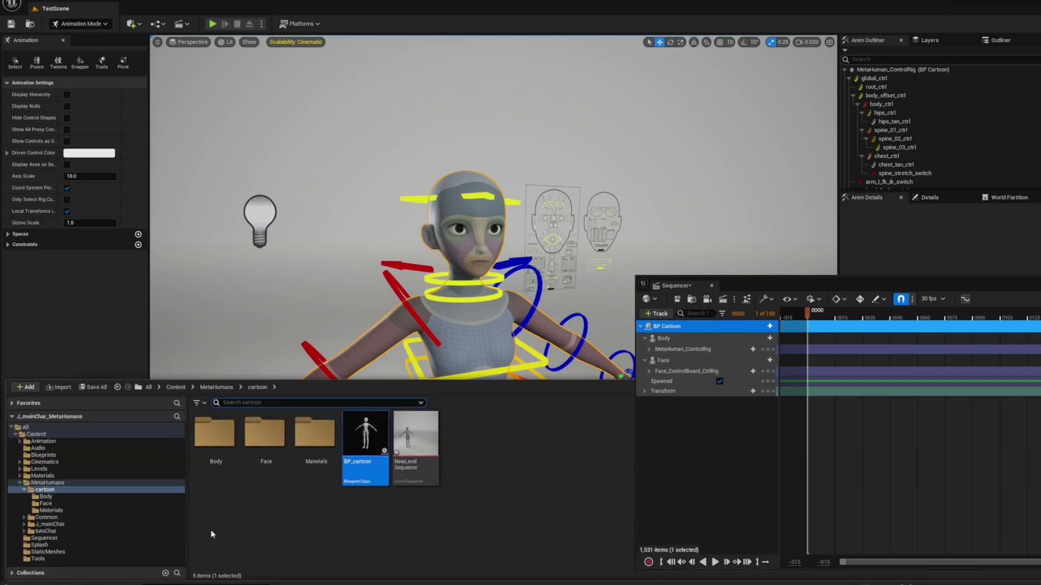
double_click(360, 431)
double_click(98, 129)
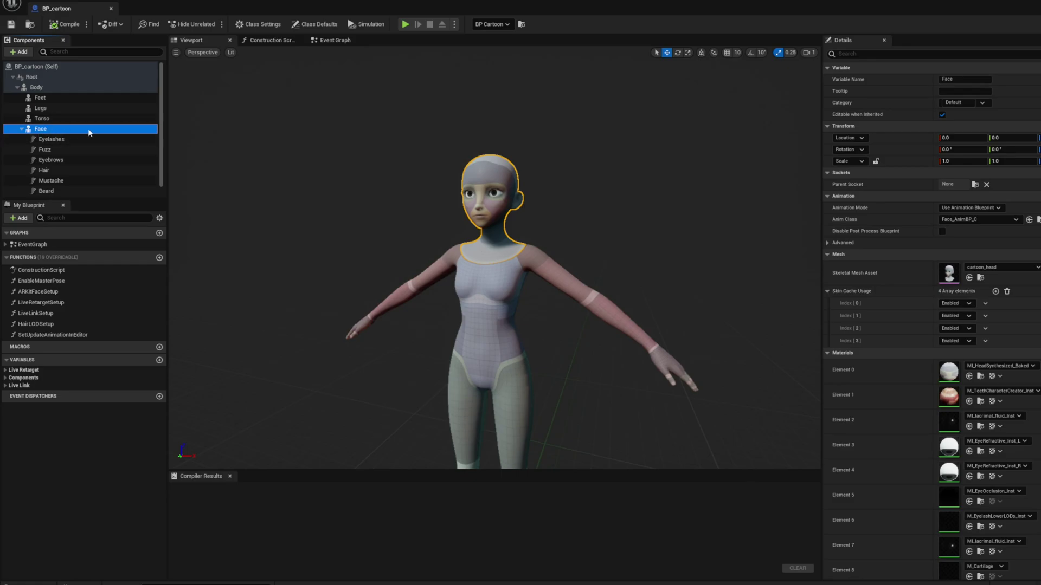
click(878, 54)
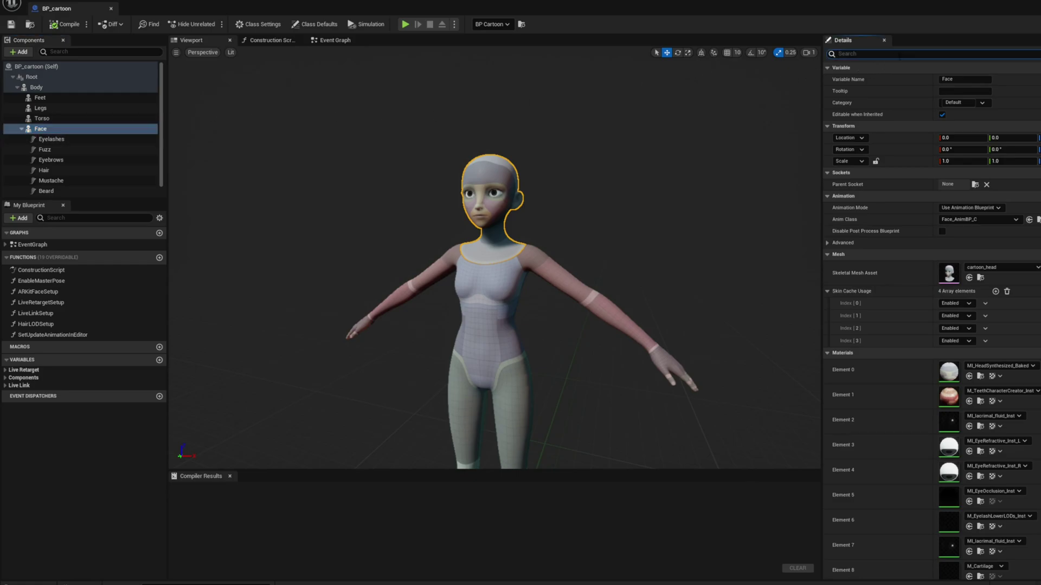
text(boun)
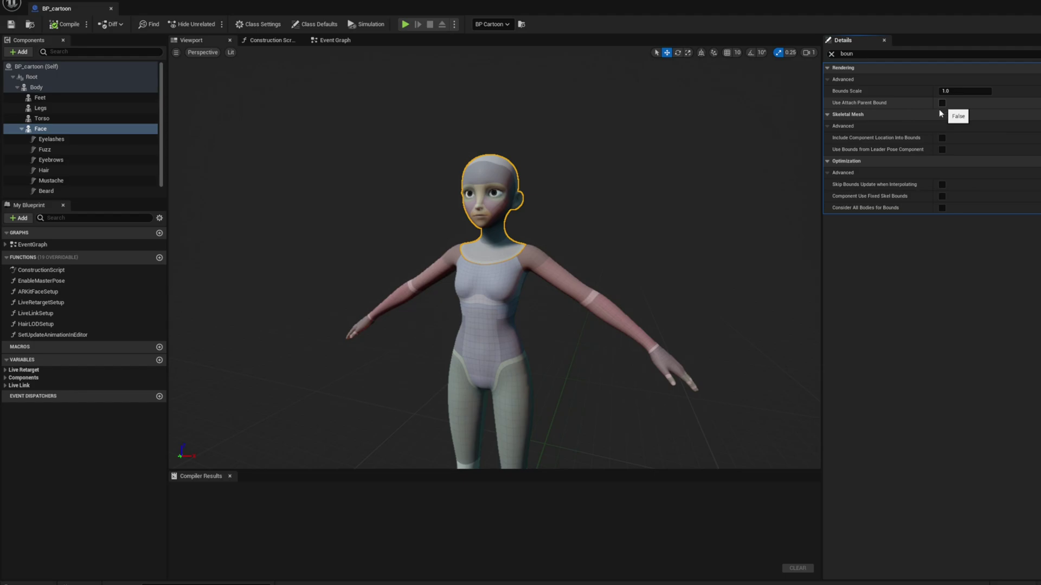
click(942, 102)
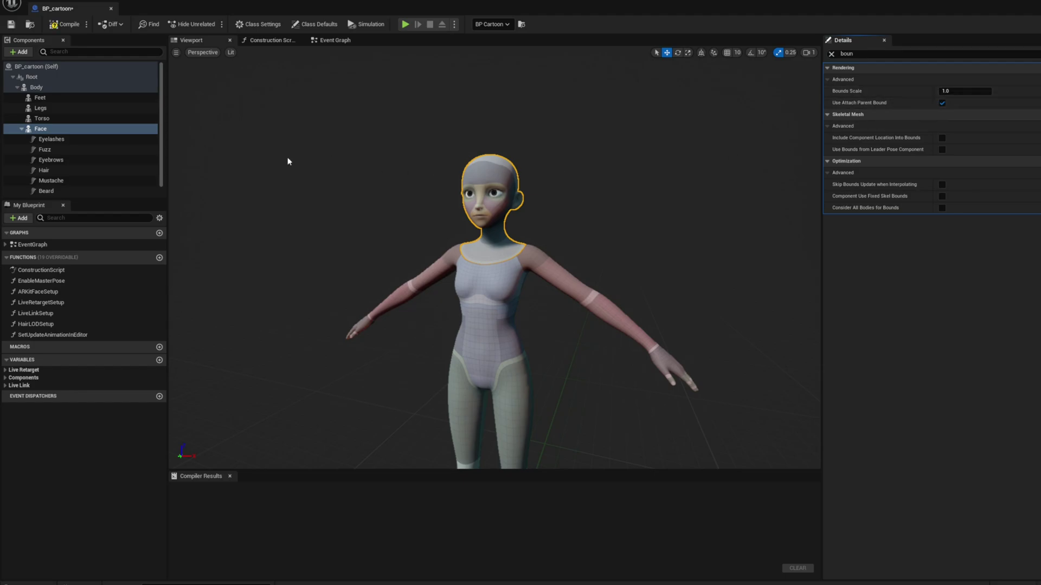
- Enable Include Component Location Into Bounds on the Body component, and compile and save the blueprint
click(89, 87)
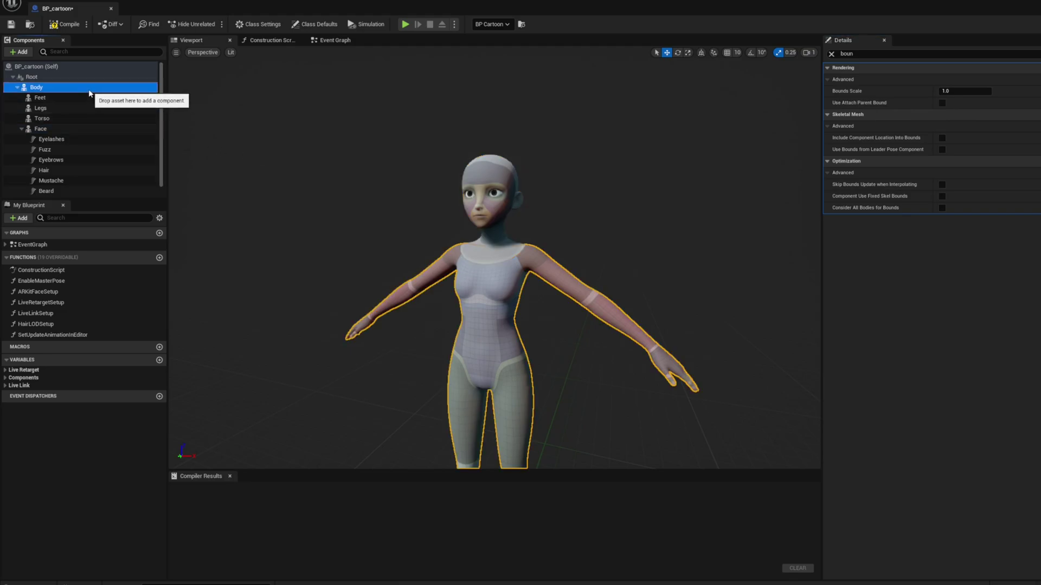
click(938, 138)
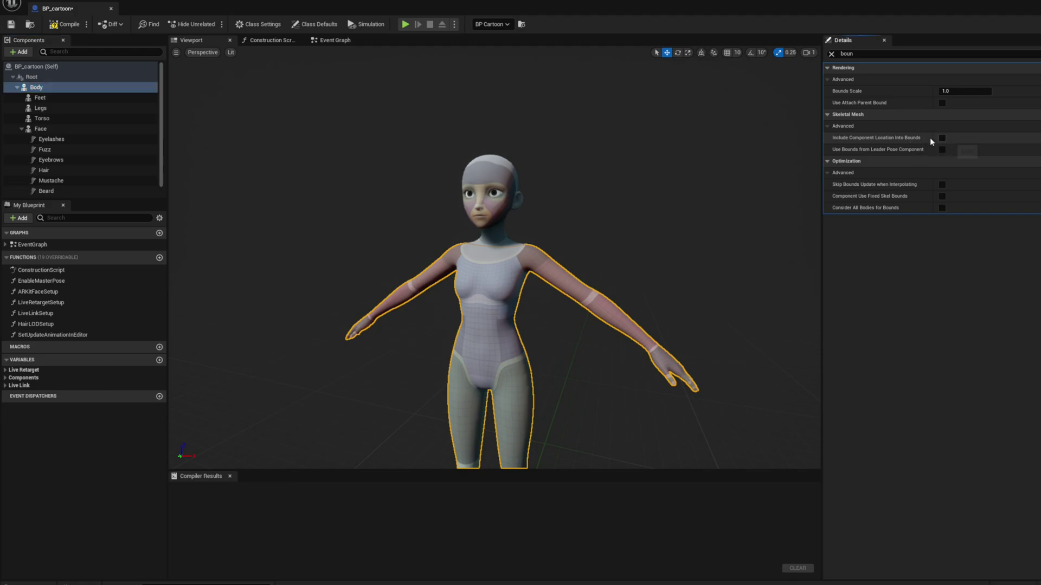
click(942, 138)
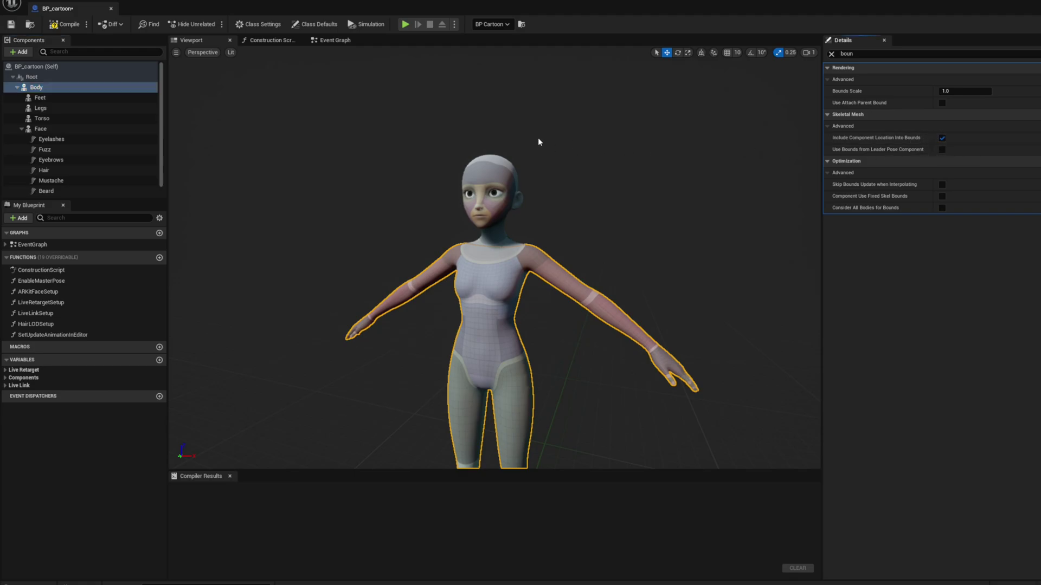
click(64, 23)
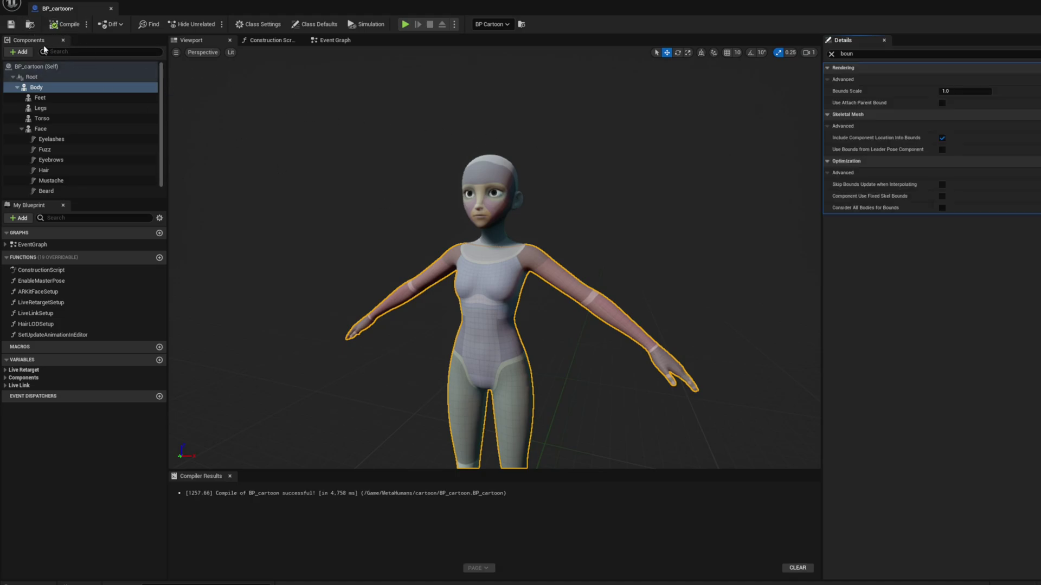
click(11, 24)
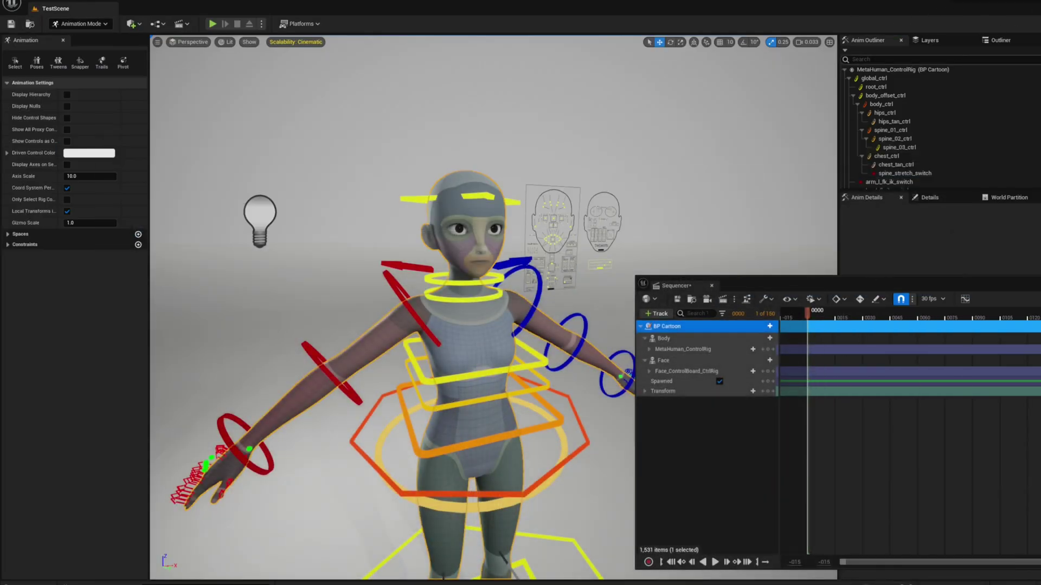
- Examine the cartoon character in TestScene from several distances to check how it renders with the changed bounds options
drag(757, 291, 755, 257)
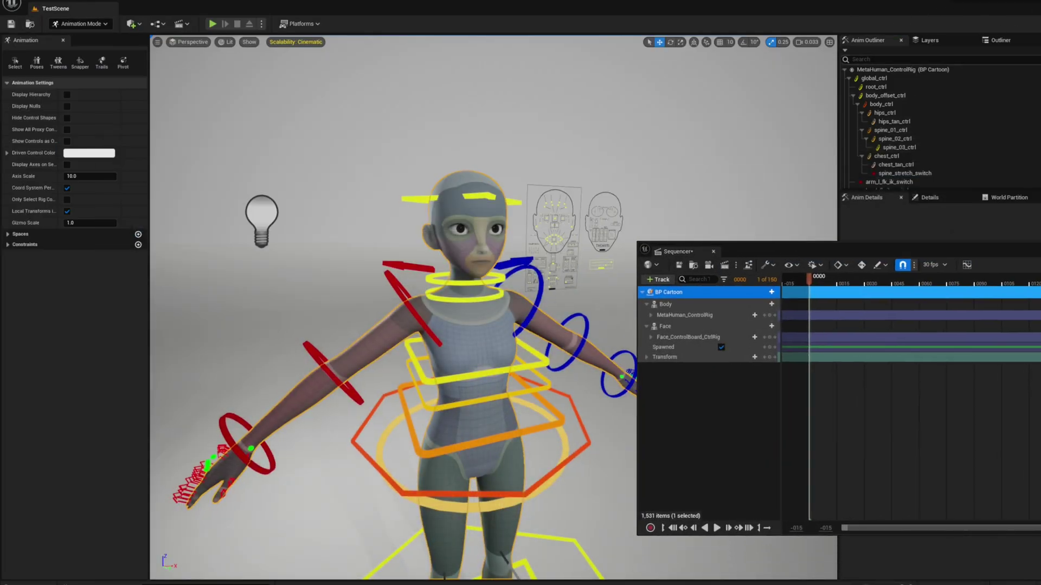
alt+right_drag(548, 263, 499, 264)
mouse_move(499, 263)
alt+mouse_down()
mouse_move(563, 271)
mouse_move(493, 264)
alt+mouse_up()
scroll(466, 326, down, 6)
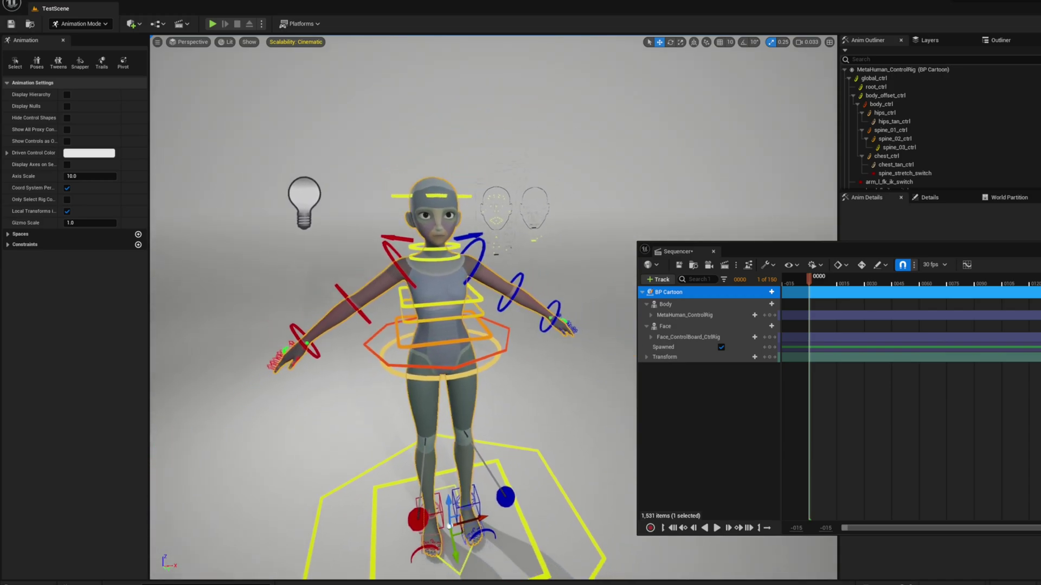
mouse_move(515, 263)
alt+right_down()
mouse_move(493, 263)
mouse_move(518, 259)
alt+right_up()
alt+middle_drag(488, 259, 489, 270)
alt+right_drag(489, 270, 562, 269)
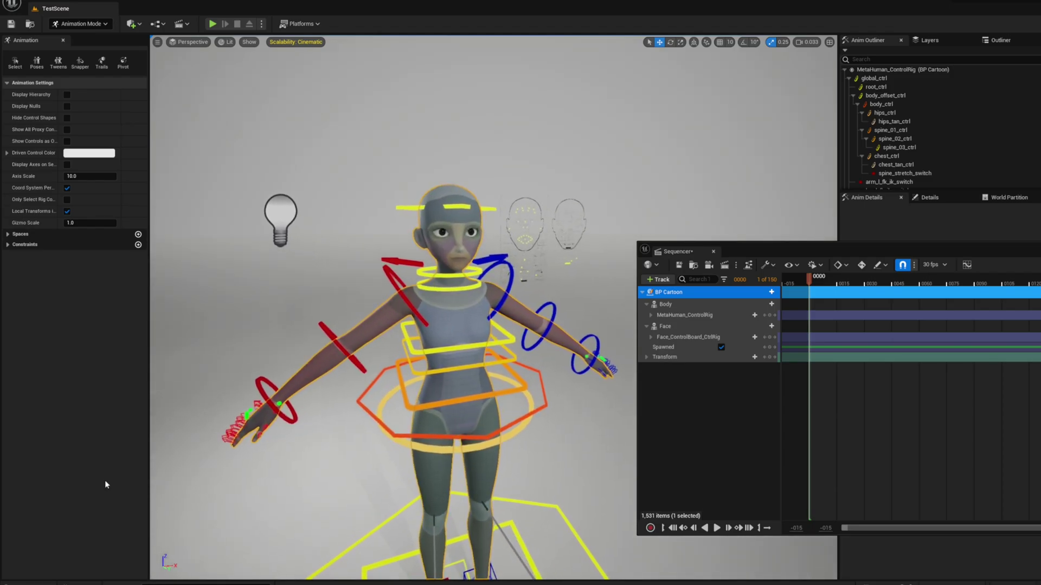
- Set the Body component's Bounds Scale to 2 in BP_cartoon, and compile and save the blueprint
click(33, 576)
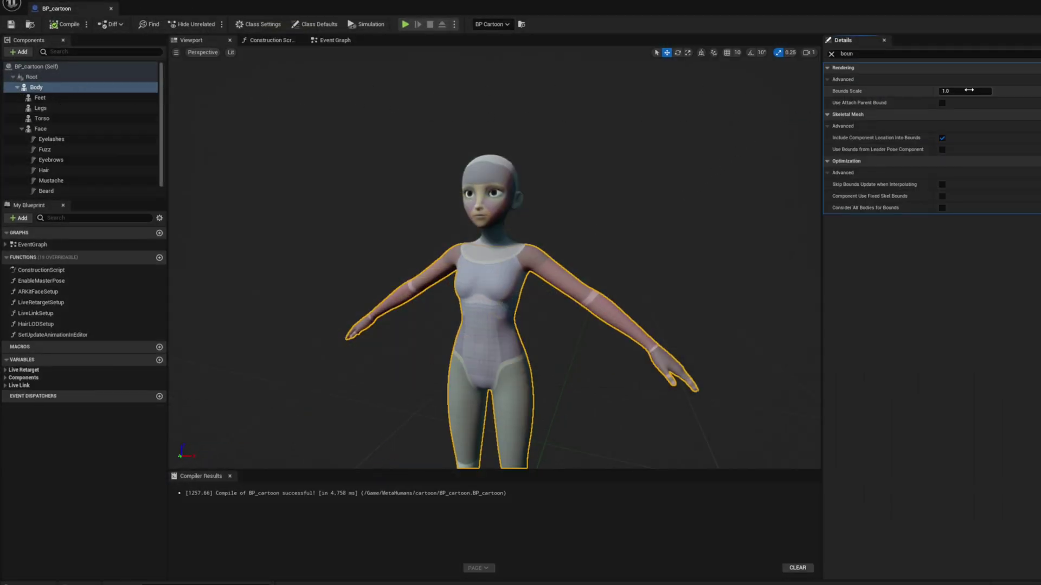
click(988, 90)
text(2)
key(Return)
click(65, 24)
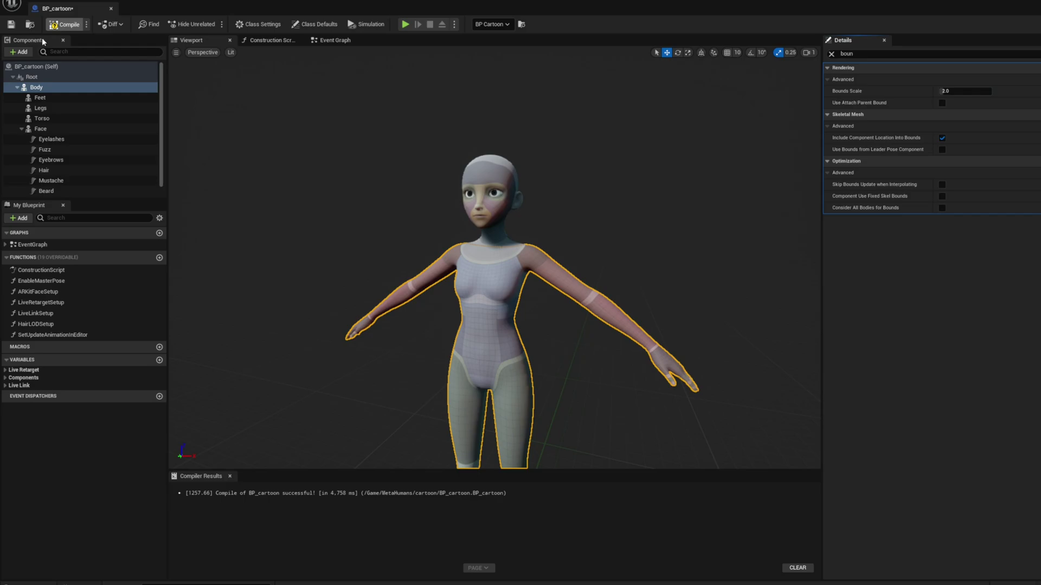
click(11, 24)
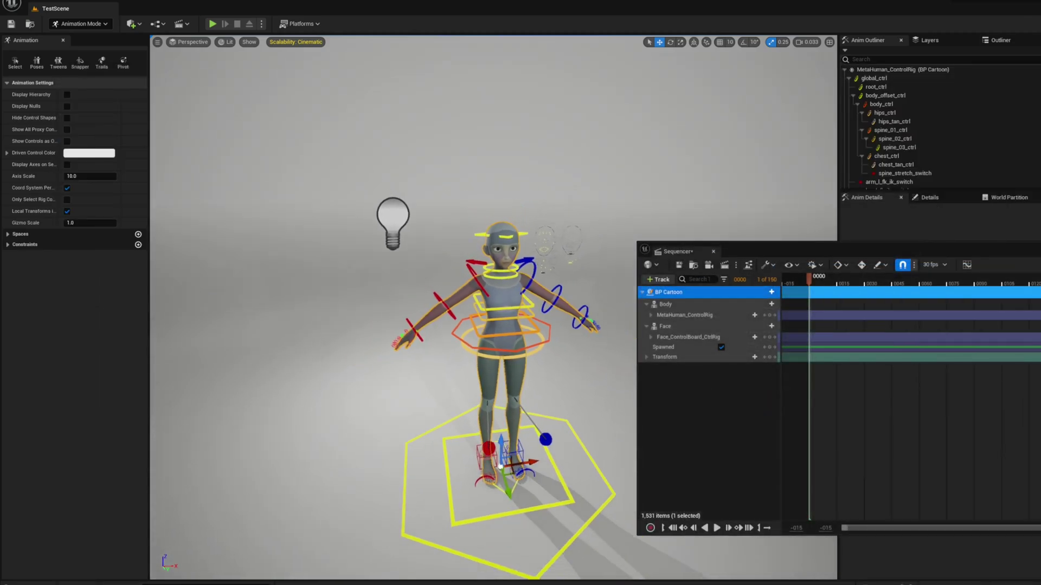
- Check the character's display in TestScene near and far with the enlarged body bounds
alt+right_drag(601, 256, 578, 278)
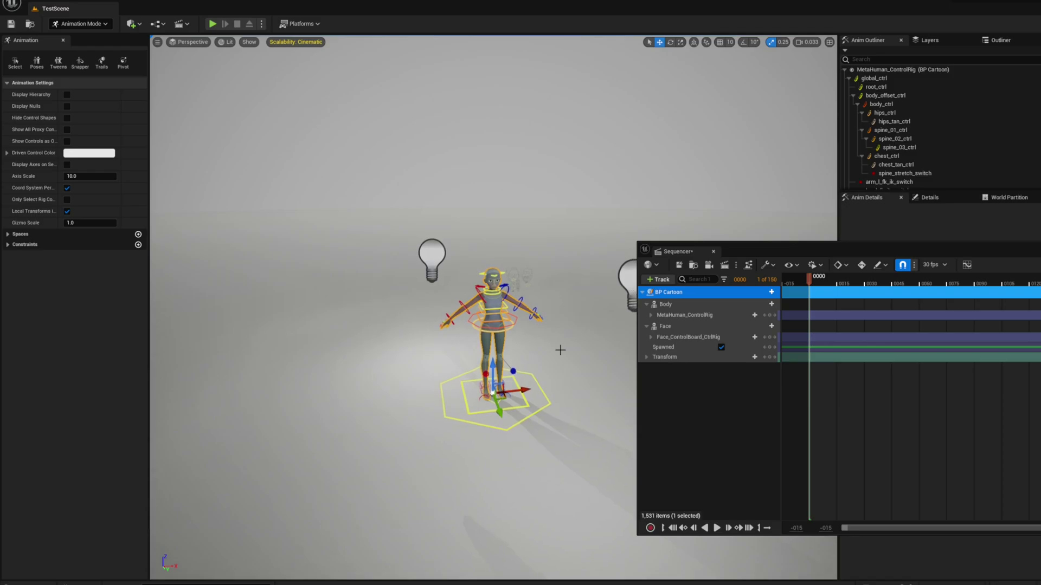
alt+middle_drag(560, 350, 562, 340)
alt+right_drag(531, 300, 601, 300)
scroll(493, 307, up, 8)
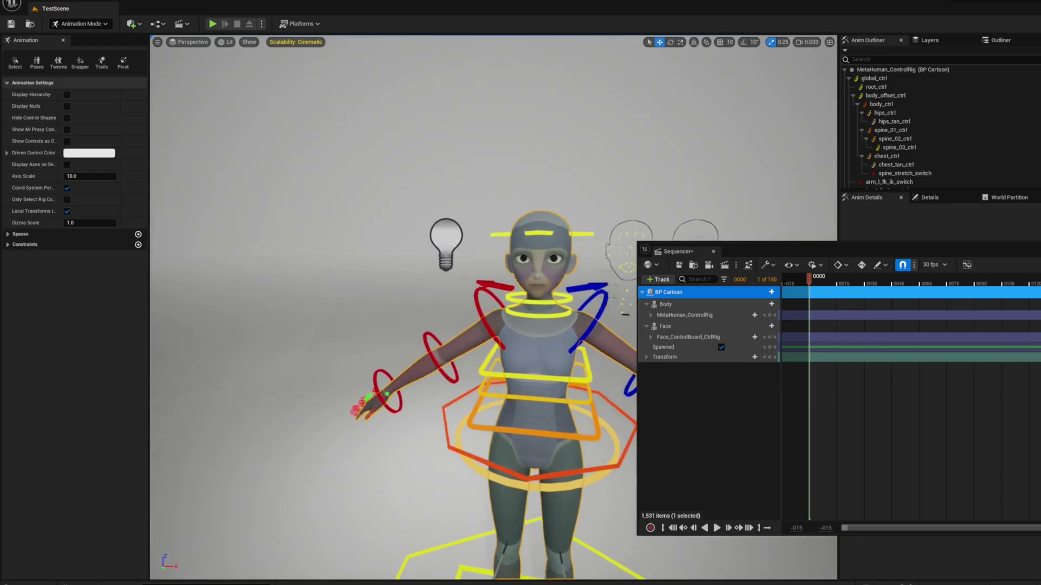
scroll(493, 308, down, 4)
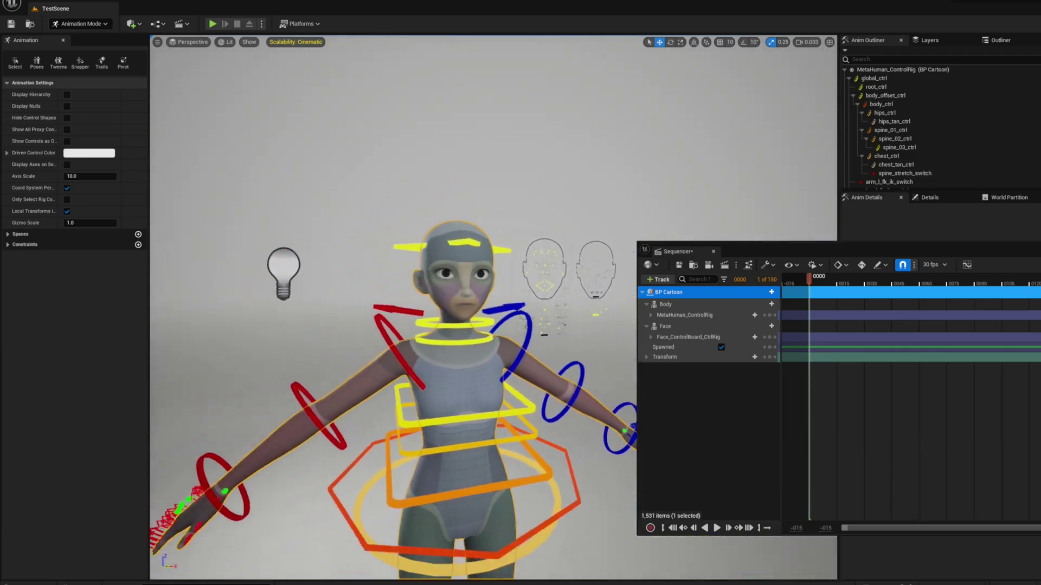